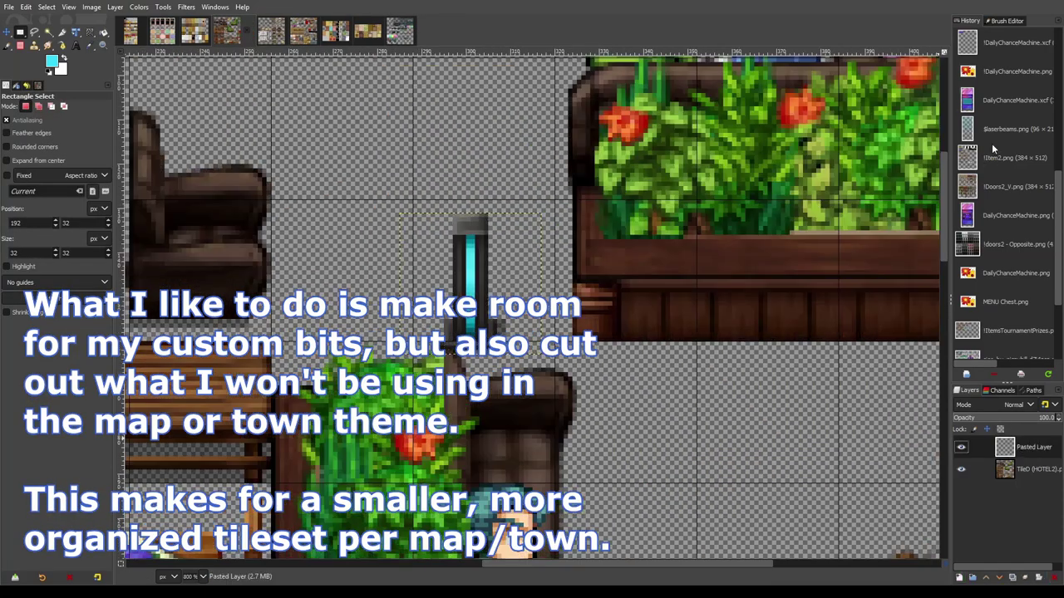
Cut the unused paintings out of the hotel tileset
key(ctrl+x)
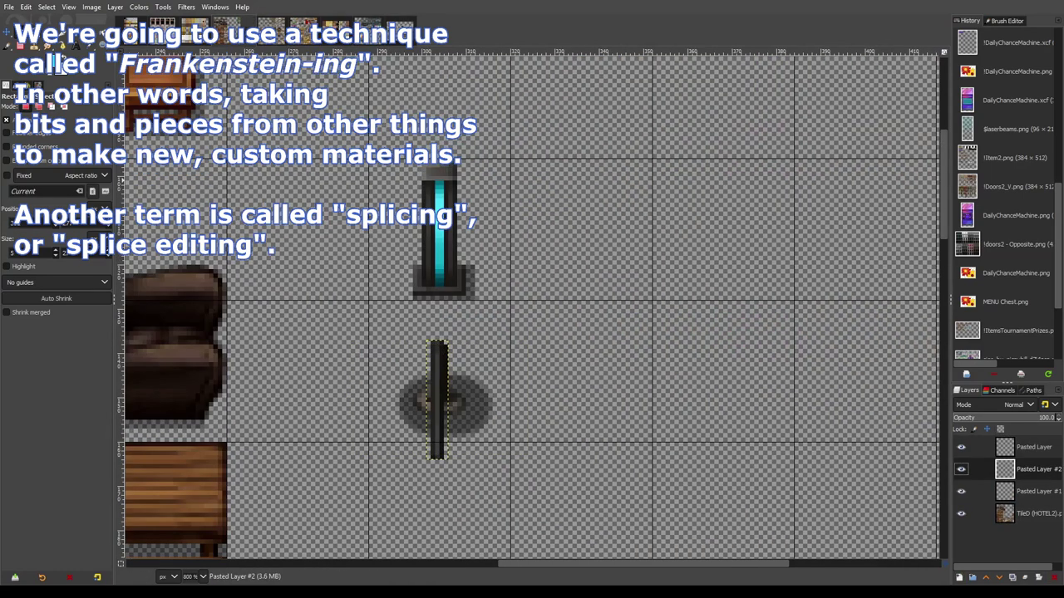
Raise the pasted pole piece into place and paste pole pieces onto separate new layers
key(m)
drag(440, 381, 441, 289)
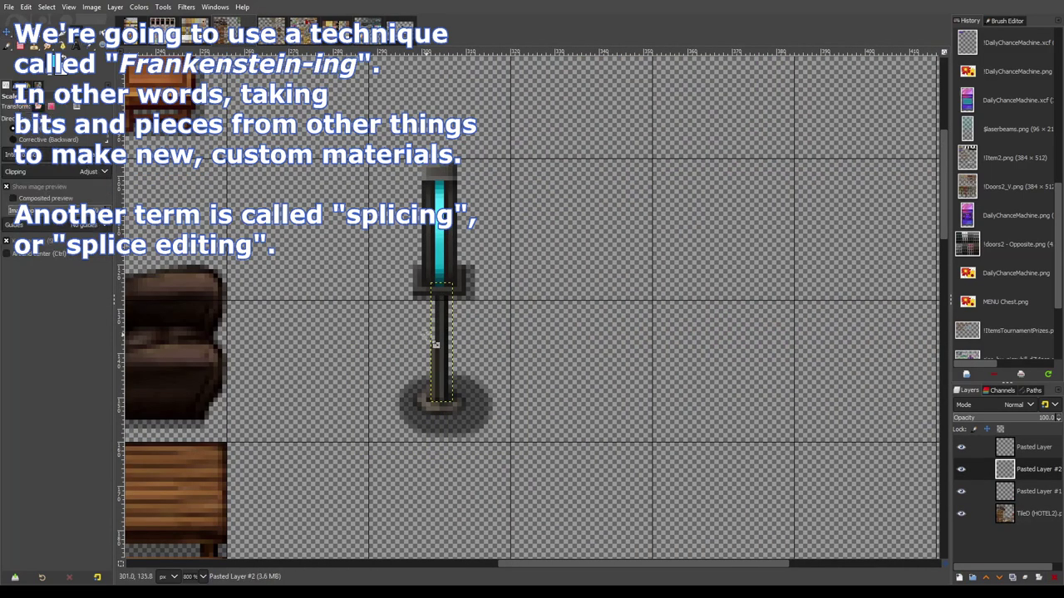
key(ctrl+x)
key(ctrl+v)
key(r)
key(shift+ctrl+n)
key(ctrl+v)
key(shift+ctrl+n)
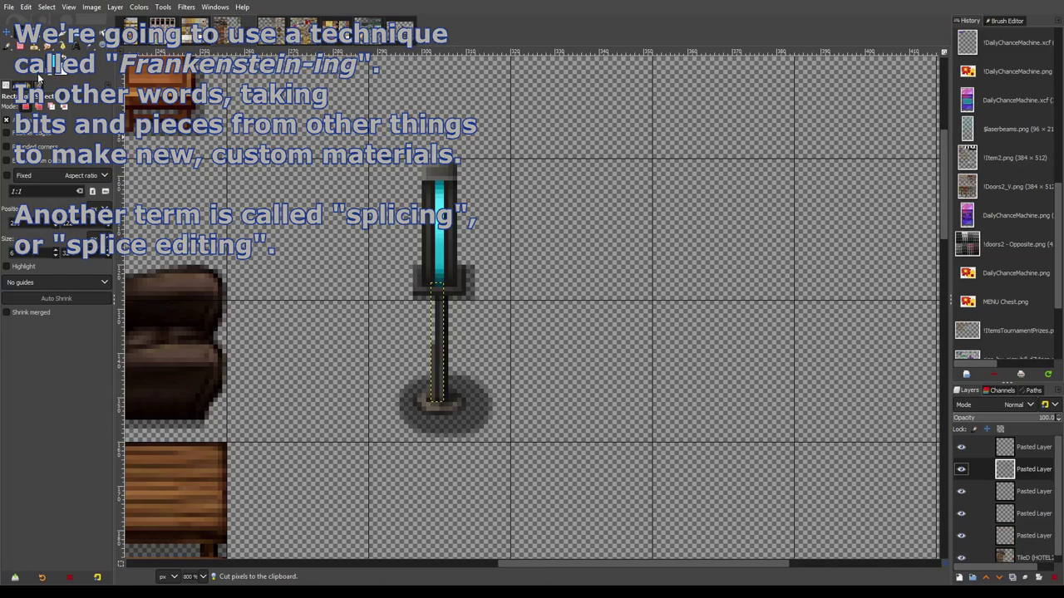
key(m)
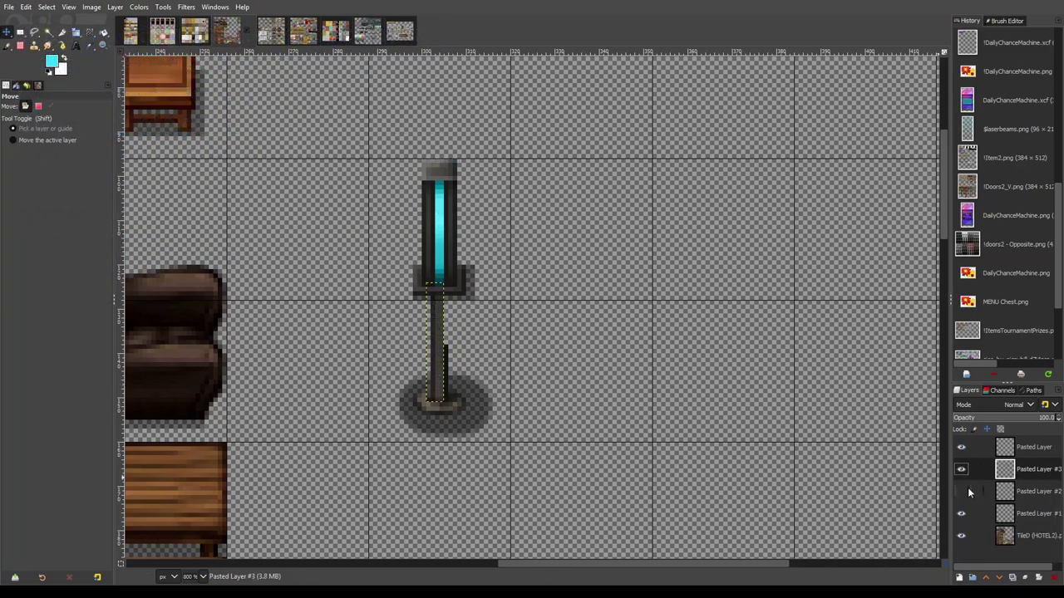
Show the hidden pole layer and add a new touch-up layer for pencil work on the base
click(962, 492)
click(480, 426)
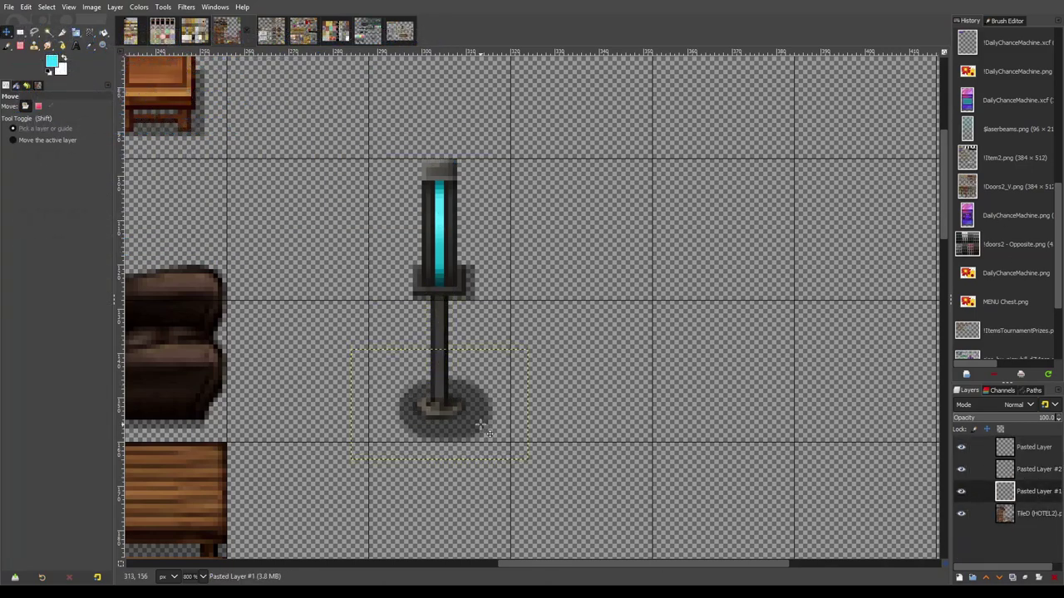
scroll(439, 422, up, 2)
scroll(439, 422, up, 2)
key(shift+ctrl+n)
key(Return)
key(p)
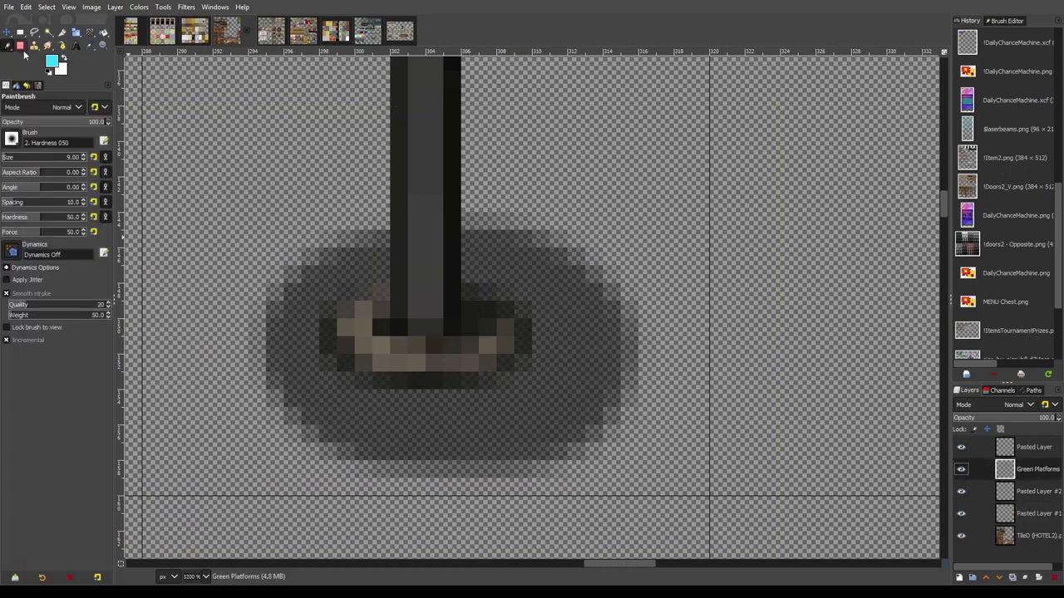
key(n)
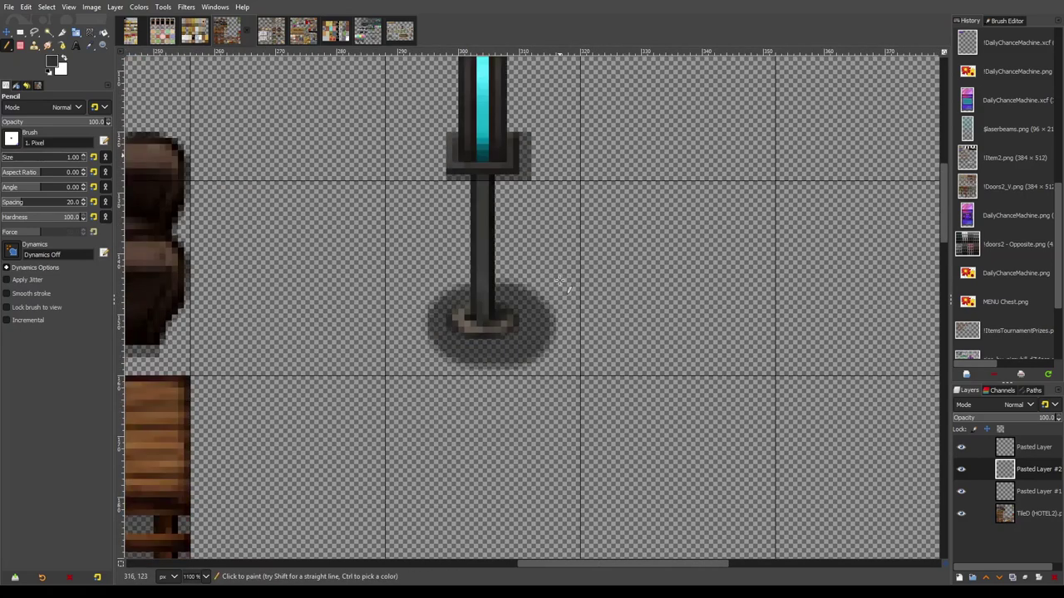
Cut the stray pixels beside the lamp tube on the lamp-top layer
click(1033, 447)
key(r)
scroll(422, 221, up, 1)
key(ctrl+x)
drag(468, 214, 516, 421)
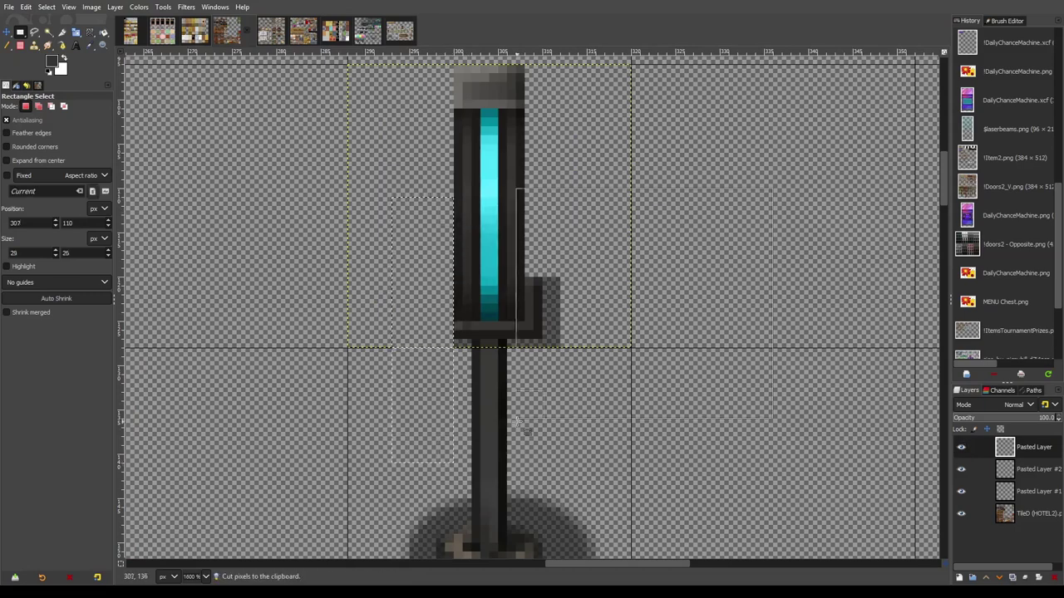
scroll(767, 456, up, 3)
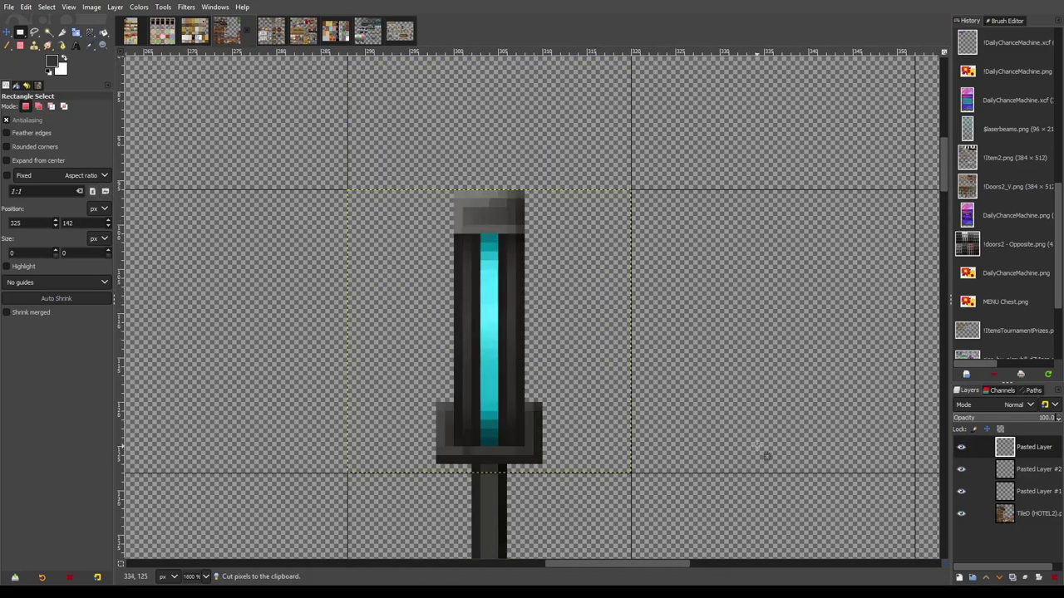
scroll(516, 320, up, 2)
Copy the cyan light strip to its own layer and stretch it to fill the tube
key(ctrl+c)
key(ctrl+v)
key(shift+ctrl+n)
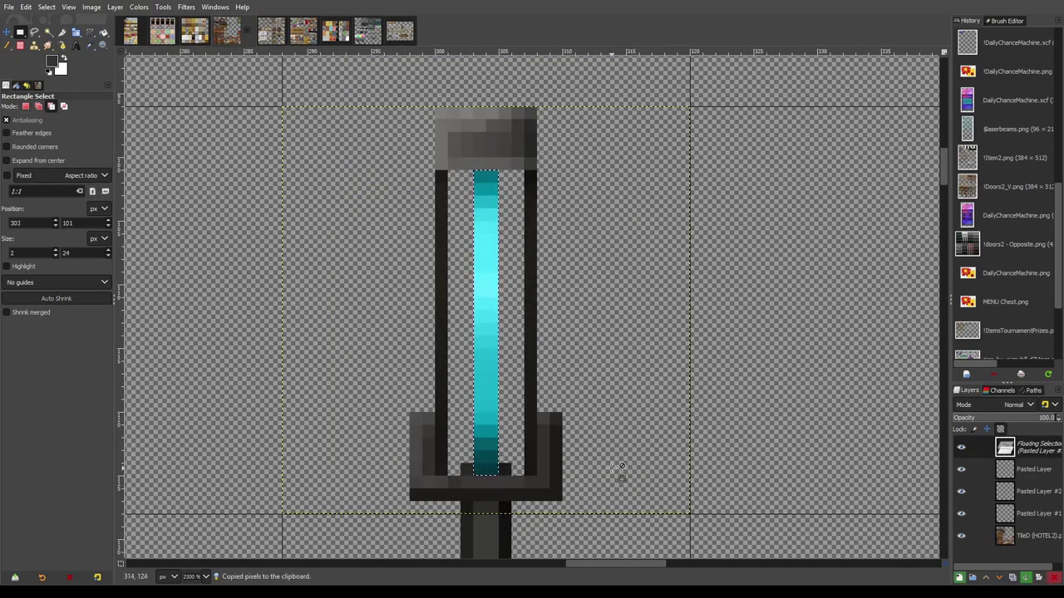
key(m)
mouse_move(474, 242)
mouse_down()
mouse_move(503, 250)
mouse_move(487, 286)
mouse_up()
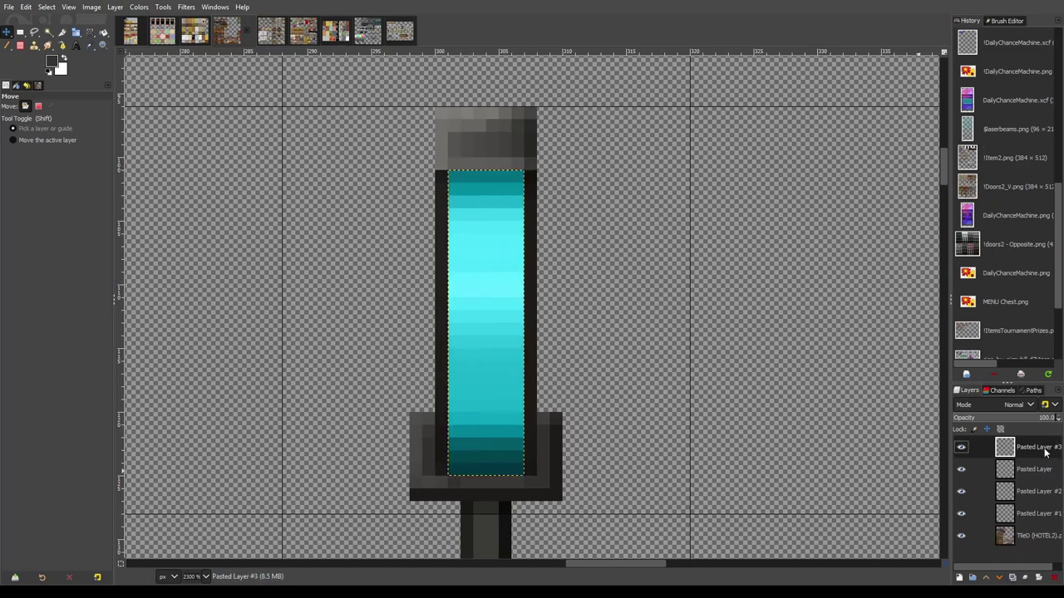
scroll(591, 468, down, 2)
scroll(591, 468, up, 3)
Cut and paste a lamp section onto a new layer, then undo the extra layer
key(r)
scroll(532, 249, up, 2)
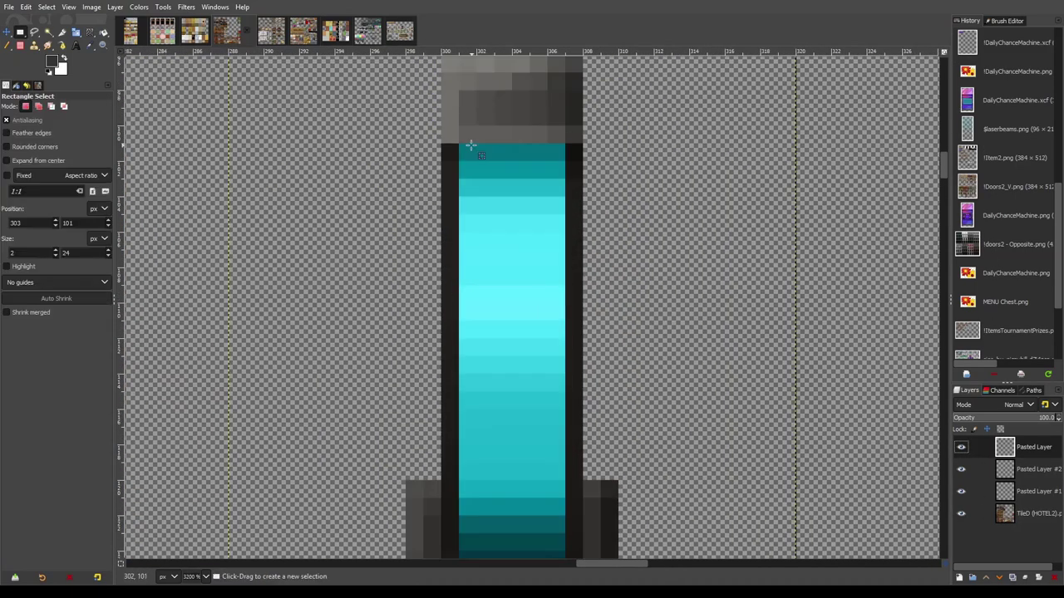
scroll(532, 249, down, 2)
key(ctrl+x)
key(ctrl+v)
key(shift+ctrl+n)
scroll(532, 307, down, 3)
key(ctrl+z)
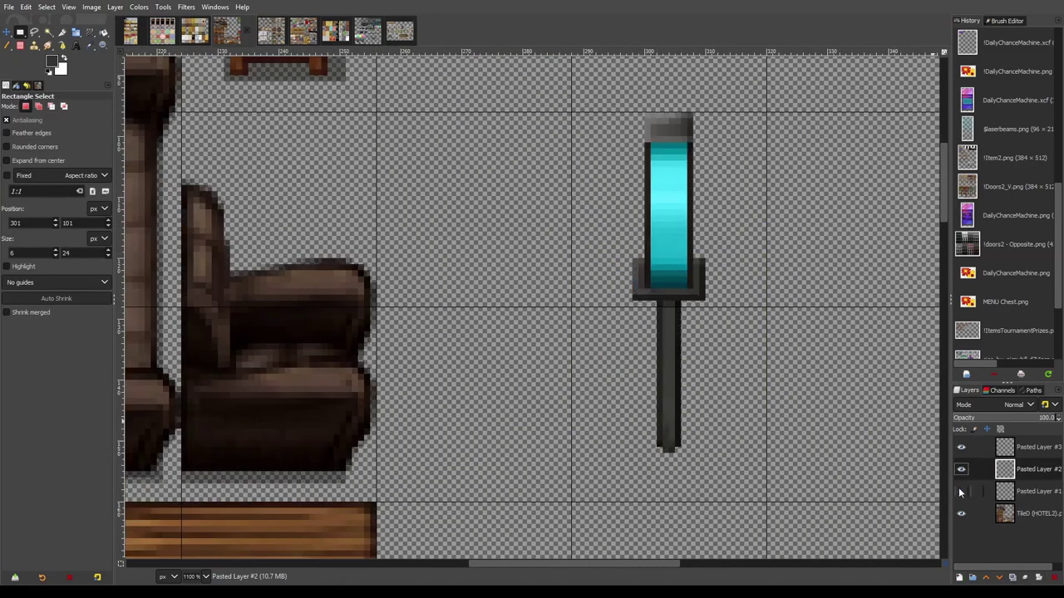
key(ctrl+z)
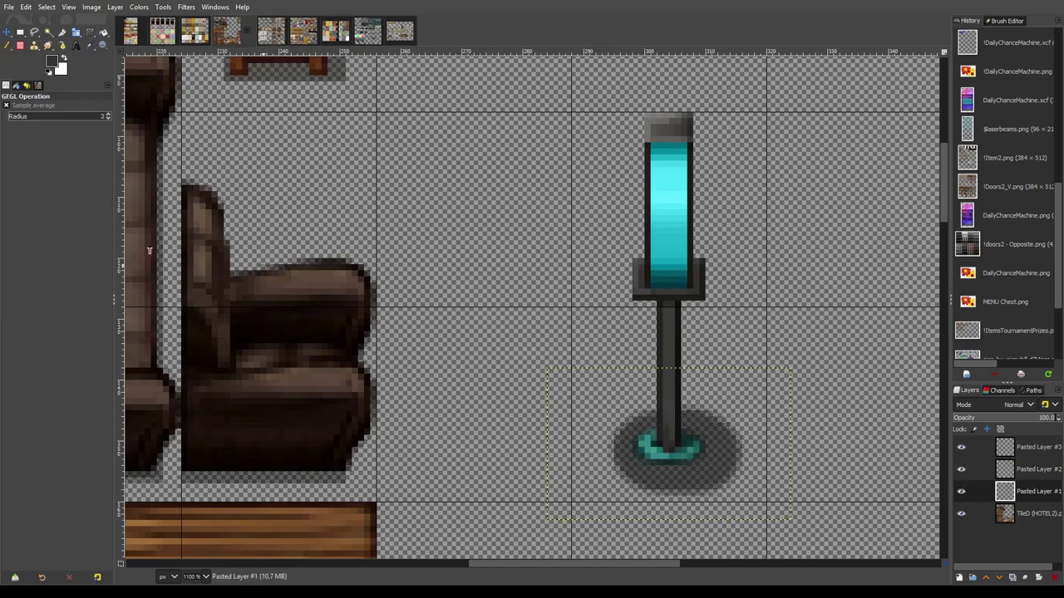
Check beneath the lamp top and trim part of the base shadow
click(961, 469)
click(961, 469)
scroll(665, 432, up, 3)
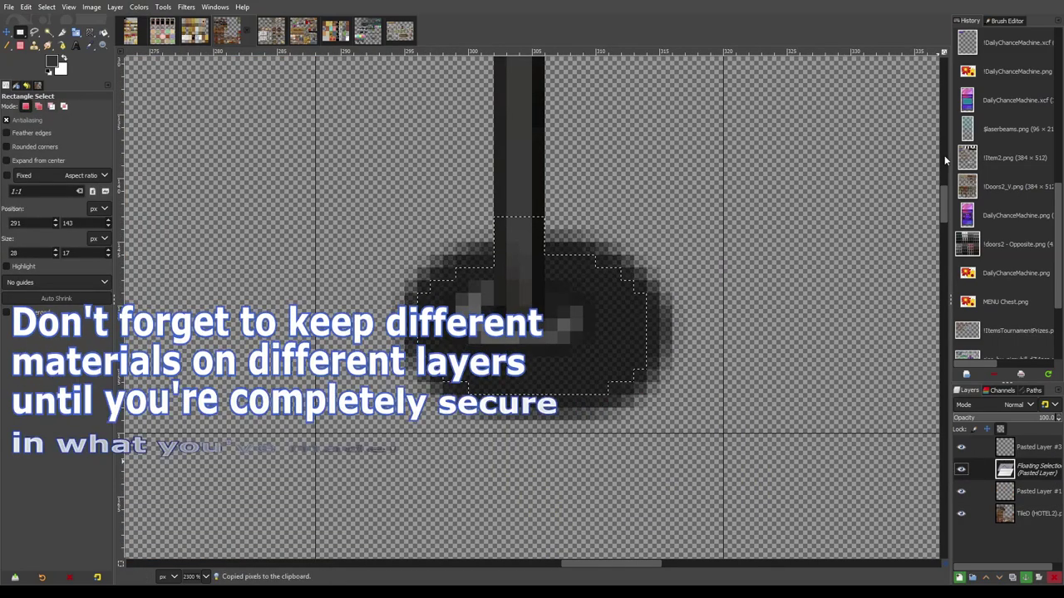
scroll(819, 418, up, 1)
key(ctrl+x)
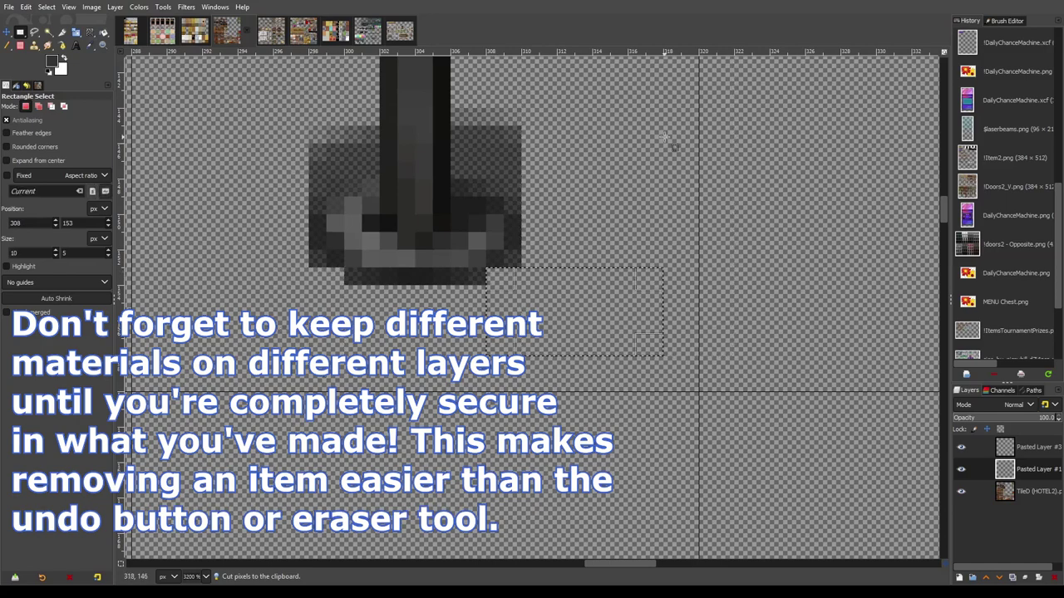
drag(556, 162, 524, 208)
click(615, 196)
scroll(615, 196, down, 2)
scroll(630, 291, down, 2)
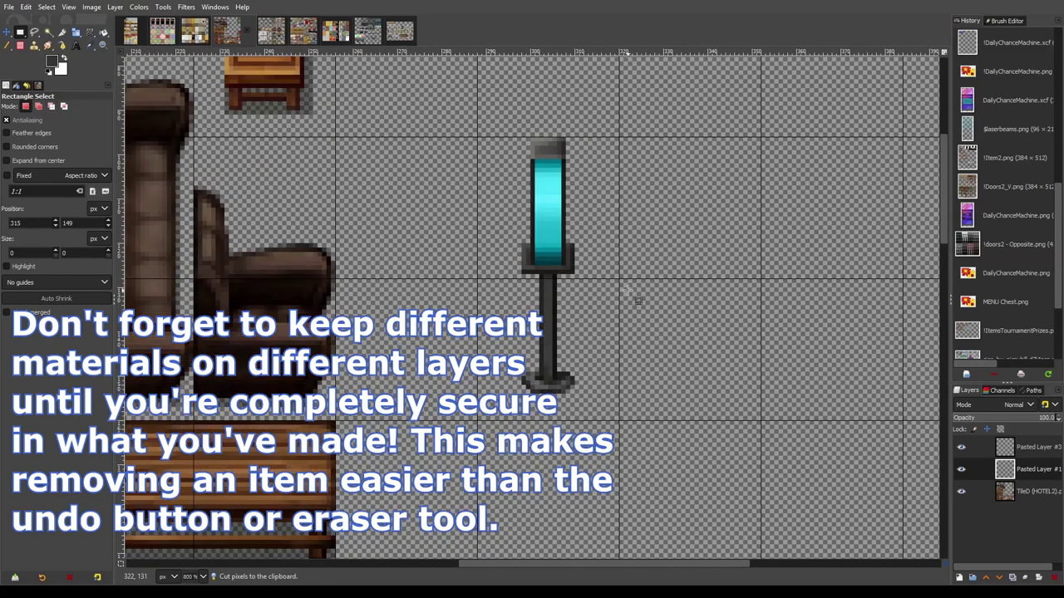
Paste a copy of the lamp beside the first, add the cyan tube, and airbrush a cyan glow
key(m)
key(ctrl+v)
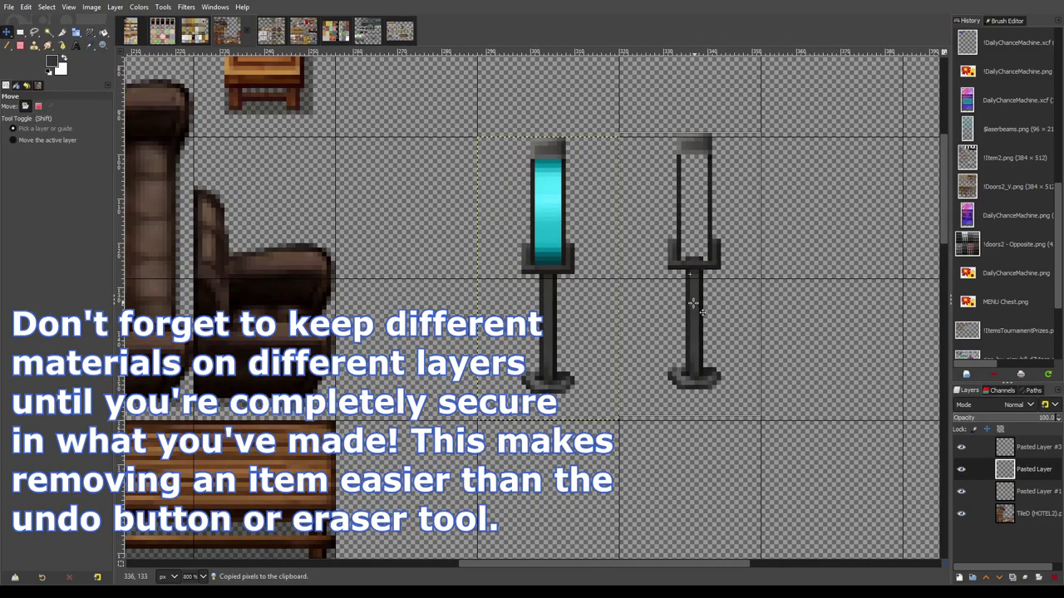
key(plus)
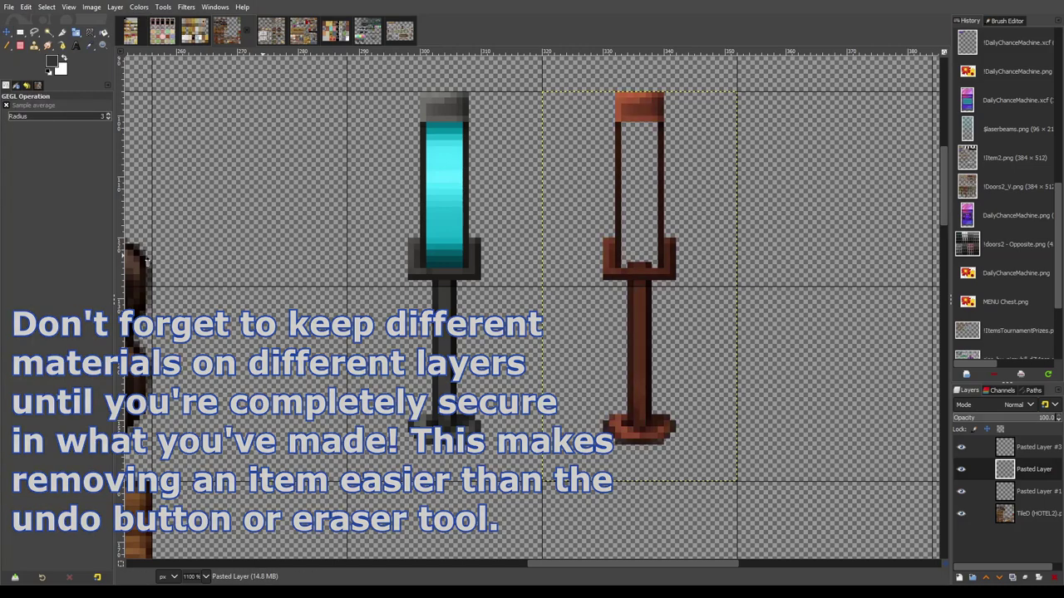
key(r)
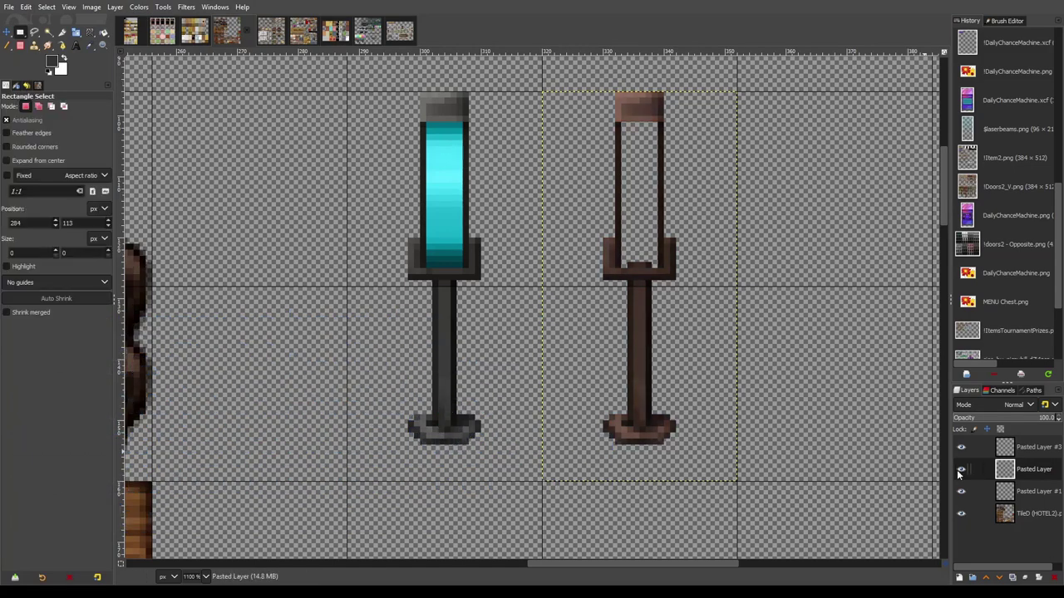
alt+click(1004, 447)
key(Page_Down)
key(m)
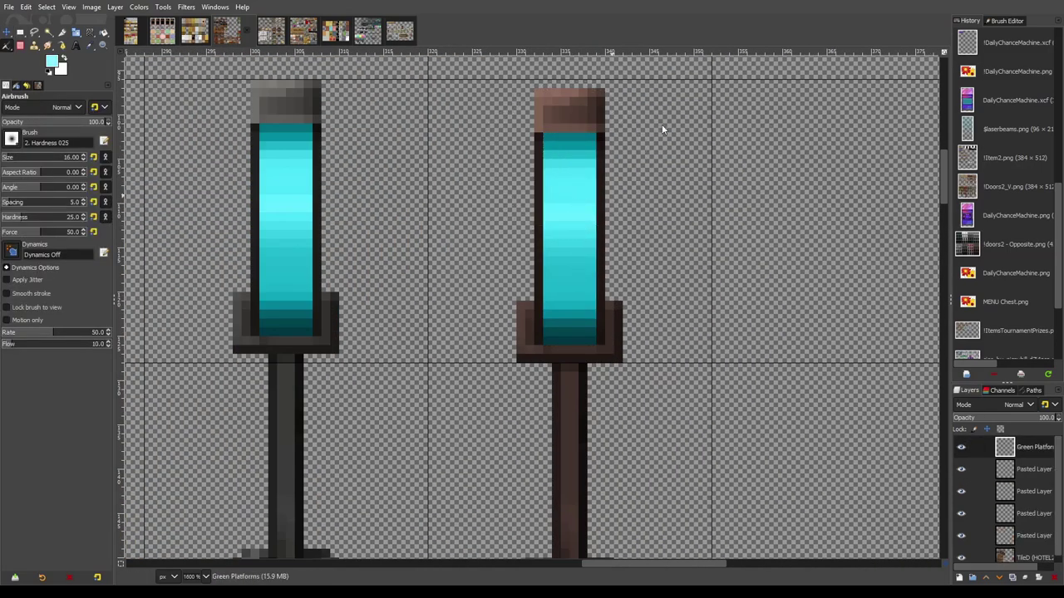
drag(570, 158, 570, 324)
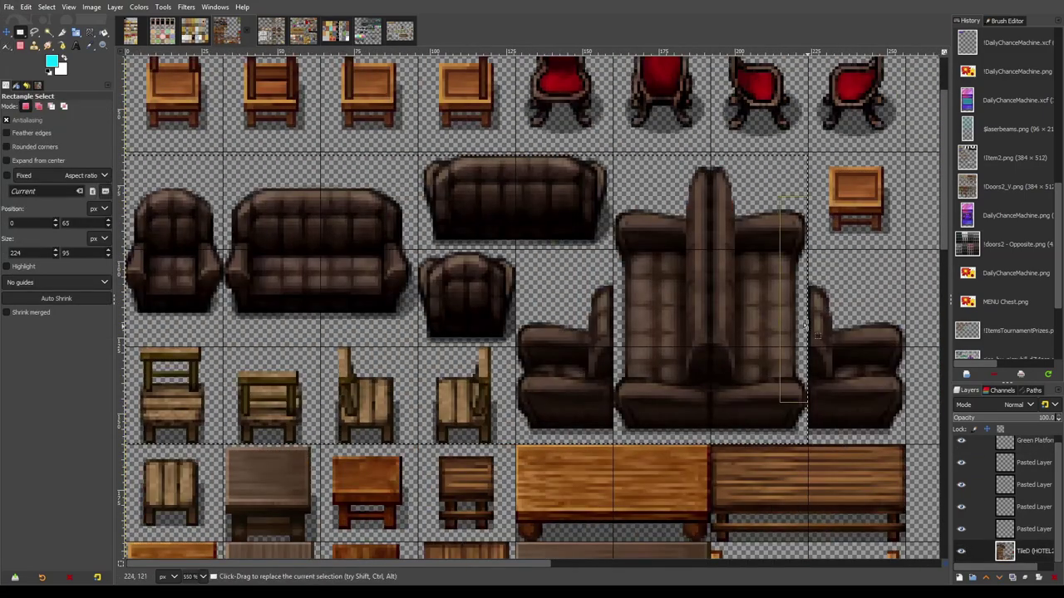
Put the brown sofas and armchairs on their own layer and colorize them deep red
key(ctrl+x)
key(ctrl+z)
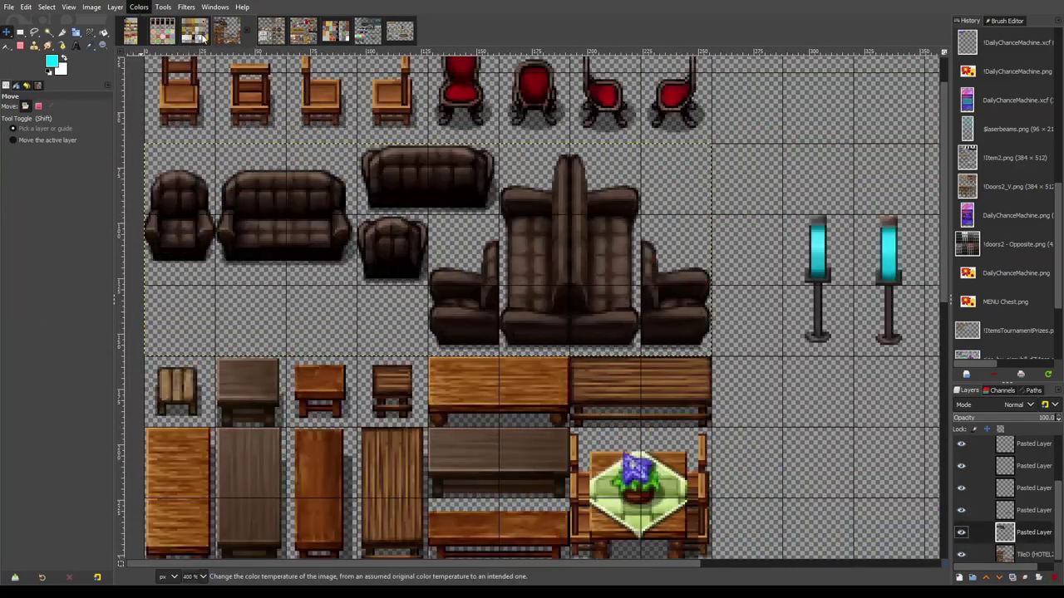
click(202, 39)
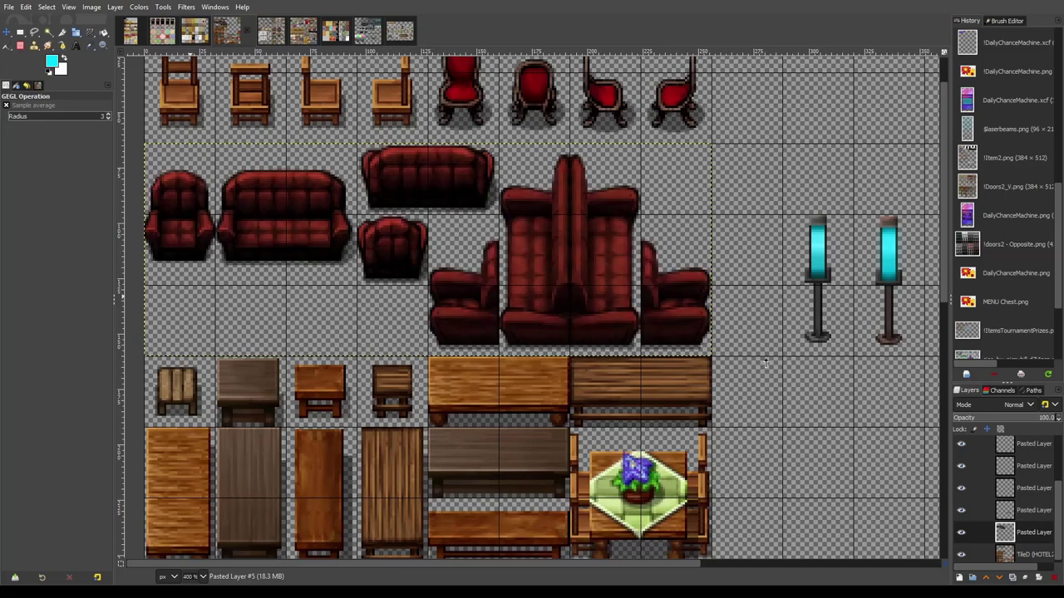
scroll(788, 422, down, 3)
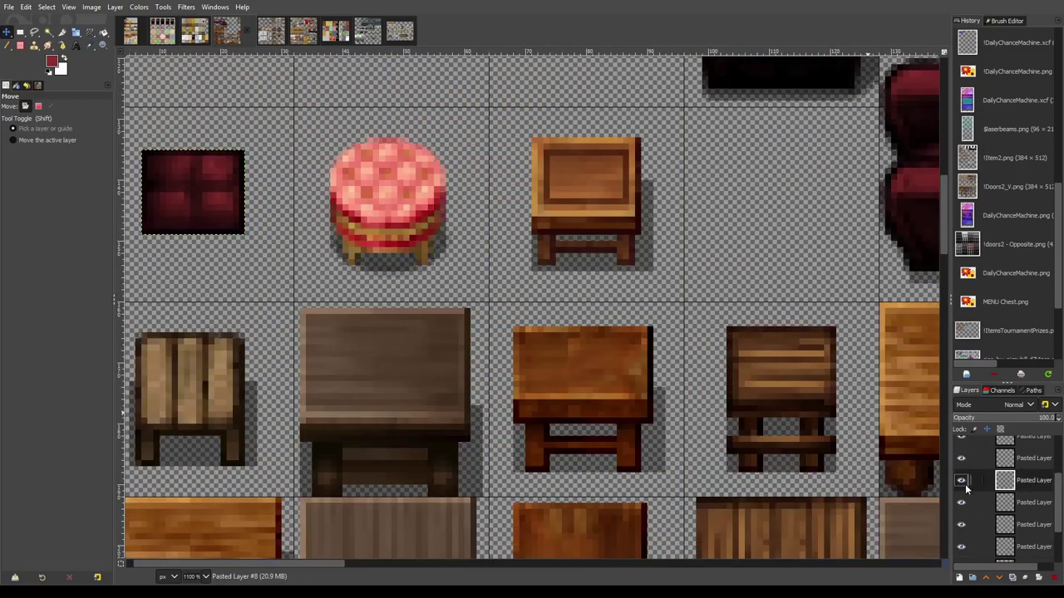
Copy the red armchair's seat cushion and position it over the small table
drag(205, 212, 601, 187)
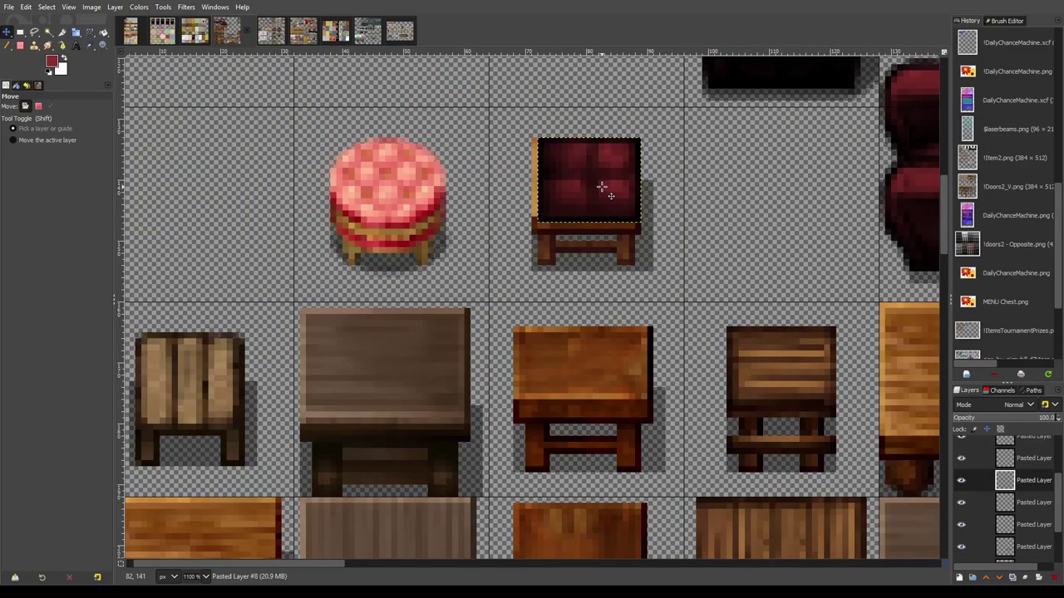
scroll(601, 187, up, 3)
drag(596, 307, 595, 297)
click(20, 33)
scroll(192, 233, up, 3)
drag(148, 175, 238, 295)
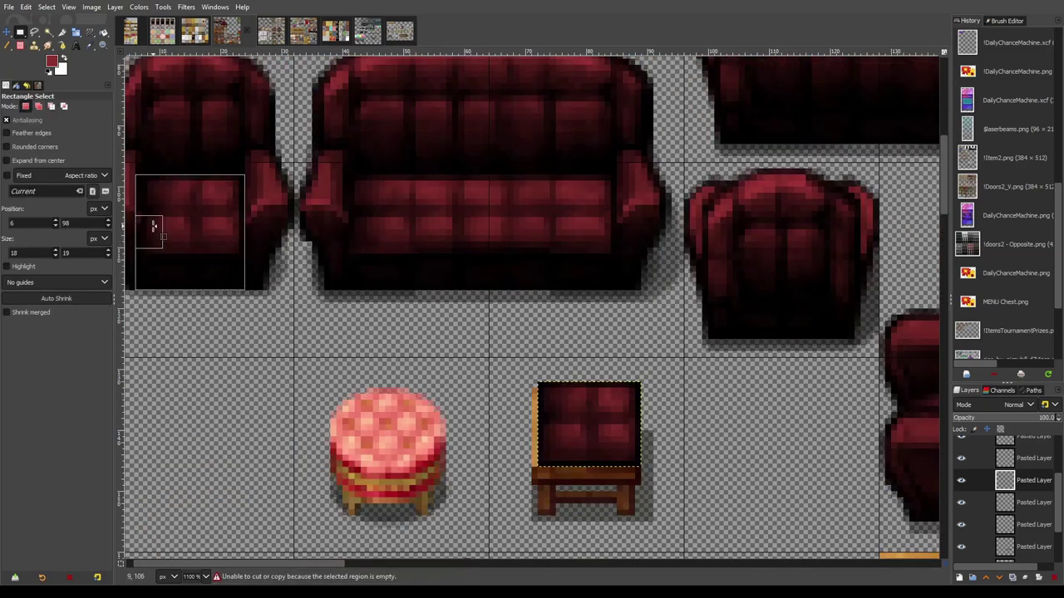
key(ctrl+c)
key(ctrl+v)
key(ctrl+z)
key(m)
key(ctrl+v)
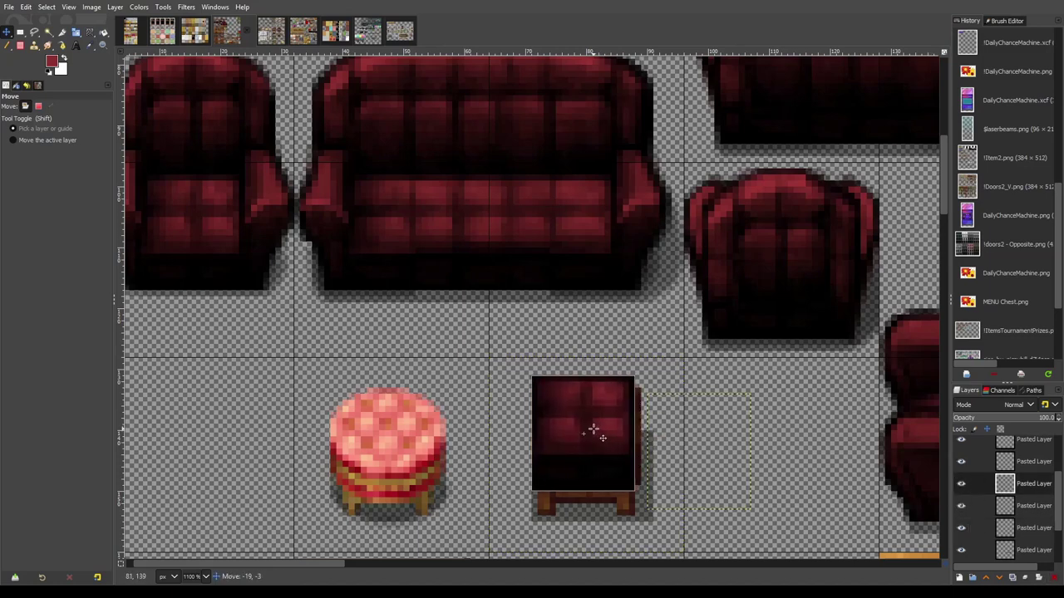
drag(593, 435, 779, 448)
Cut the table pixels, paste the red seat over them, and lower its opacity to check alignment
click(20, 33)
scroll(551, 466, up, 2)
key(ctrl+x)
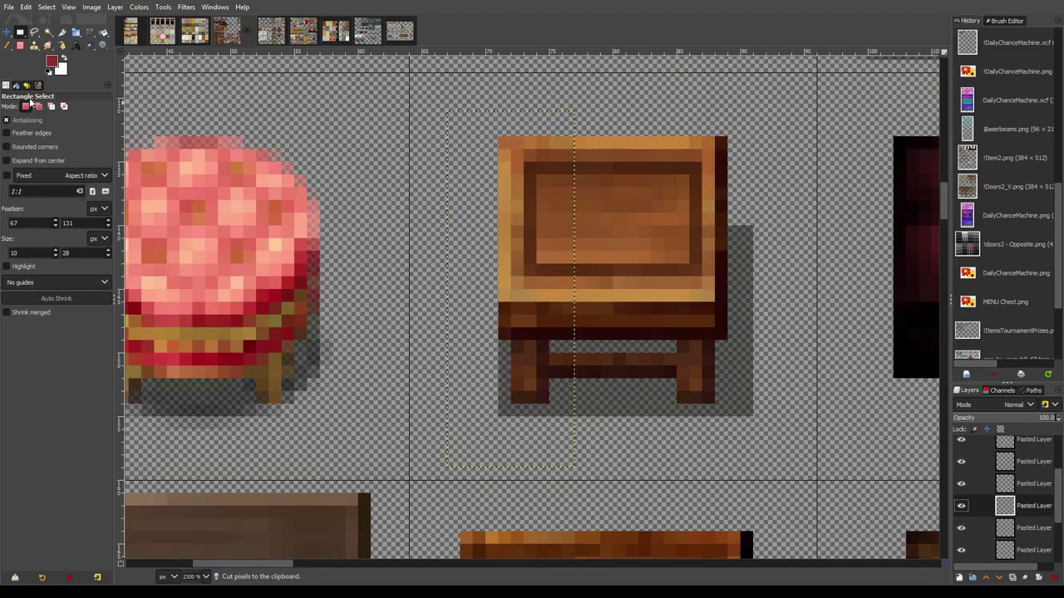
scroll(434, 123, down, 2)
click(1023, 484)
key(ctrl+v)
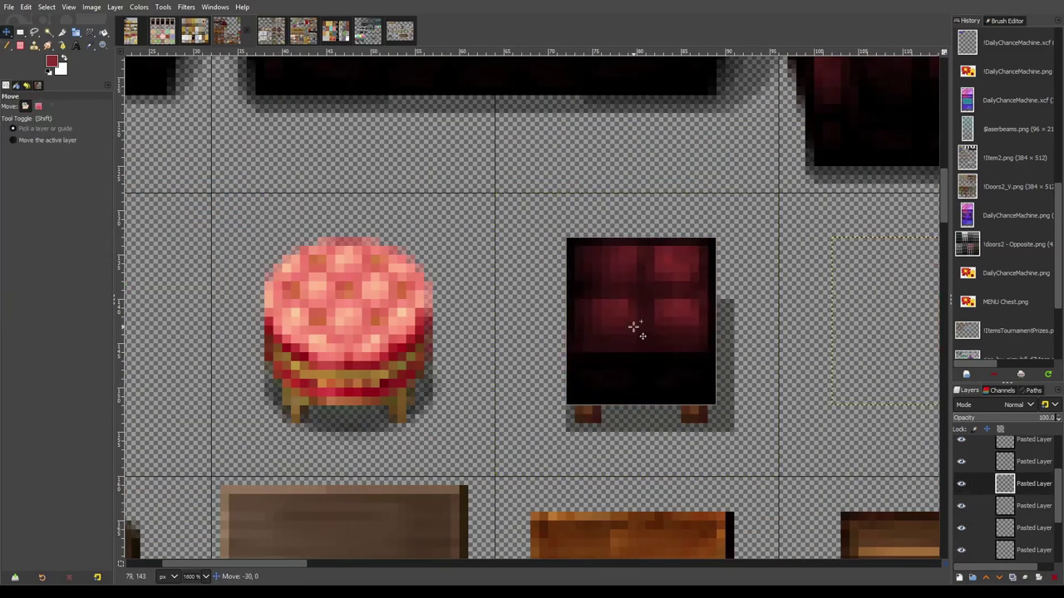
scroll(637, 328, up, 2)
key(m)
drag(1010, 419, 1039, 427)
Select the table's legs and darken them with a colour filter
key(r)
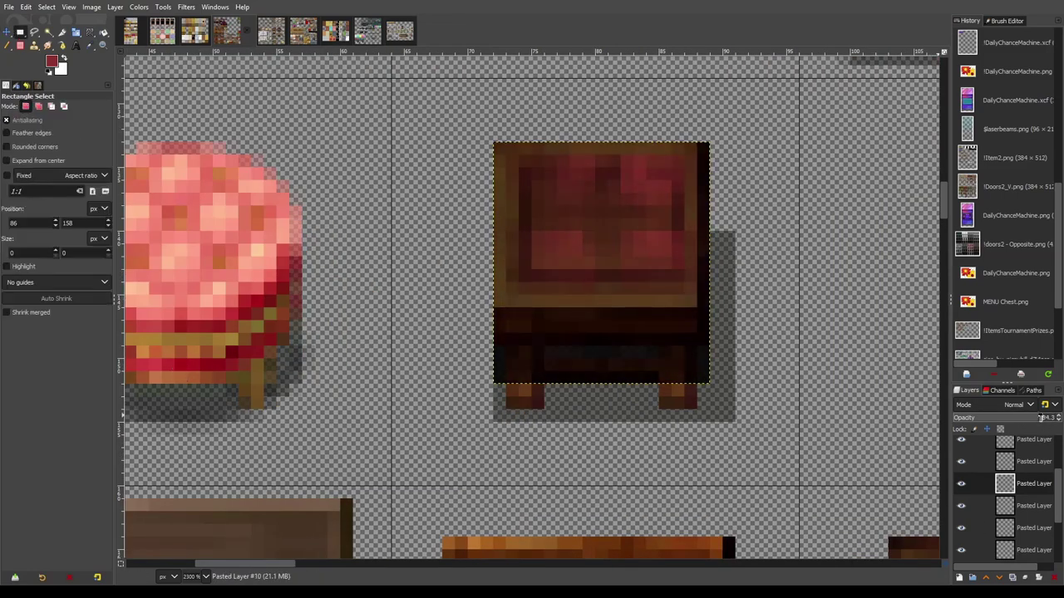
key(ctrl+z)
key(alt+c)
key(i)
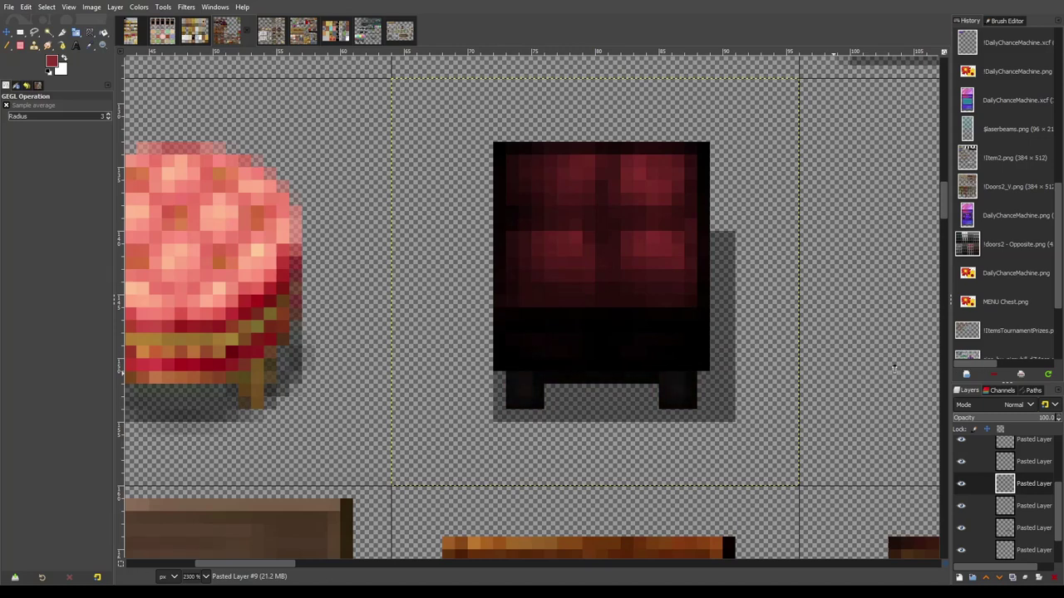
scroll(894, 368, down, 3)
click(1022, 549)
scroll(434, 193, down, 2)
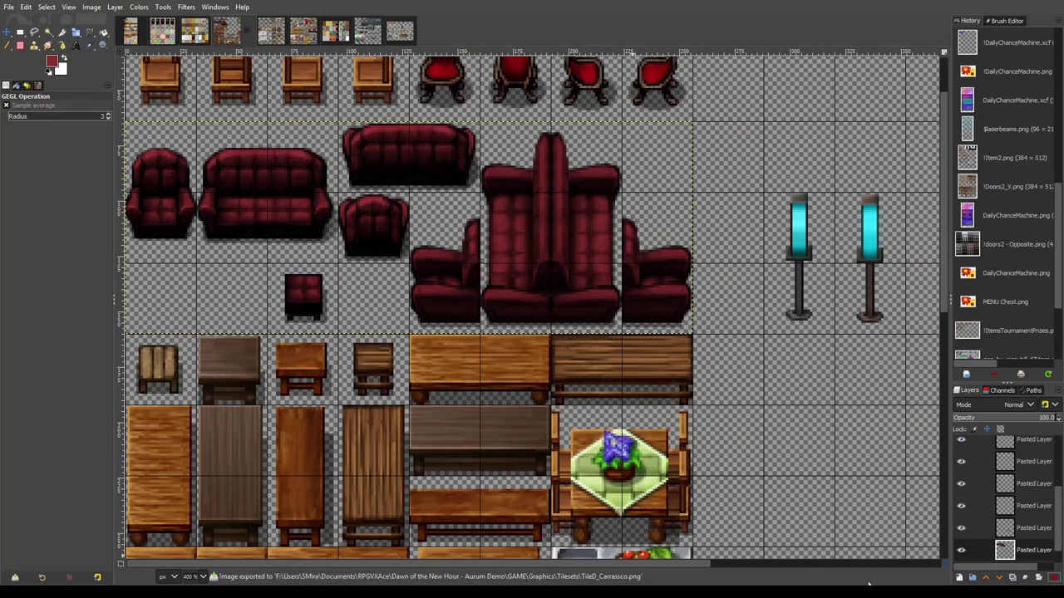
Move the dark wooden table right and overlap a pasted copy beside it
scroll(333, 465, up, 2)
key(m)
drag(344, 225, 597, 277)
key(r)
key(ctrl+v)
key(m)
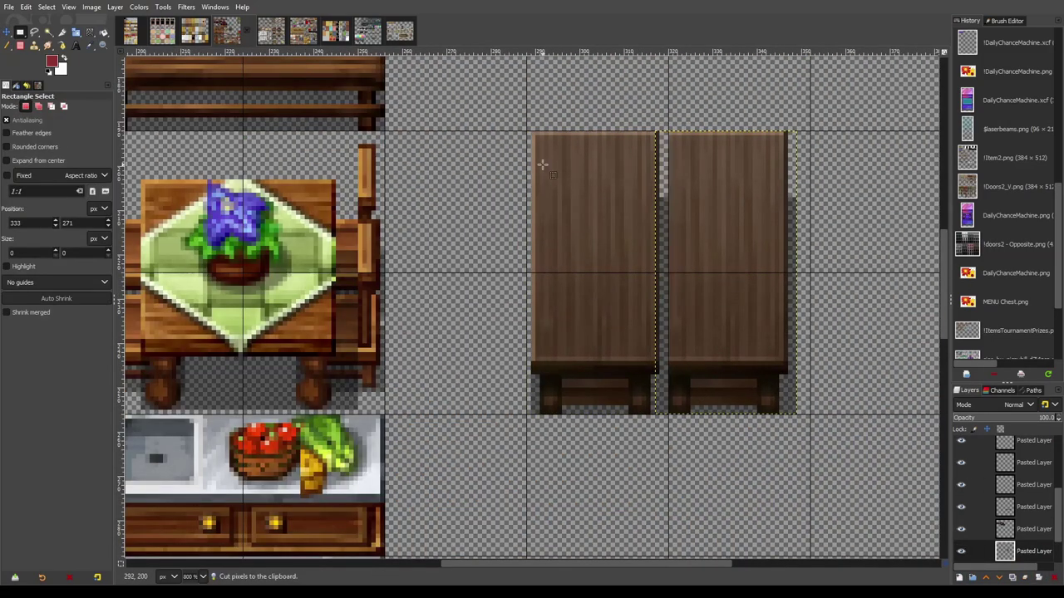
mouse_move(754, 341)
mouse_down()
mouse_move(717, 342)
mouse_move(737, 343)
mouse_up()
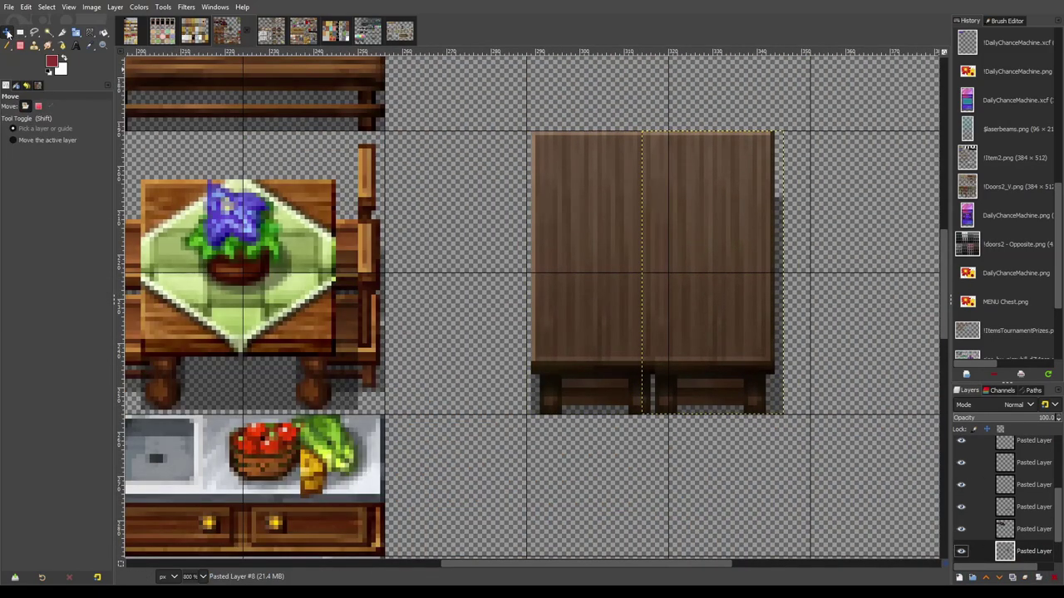
Cut out the joined table's inner legs and patch the gap with a copied leg section
key(r)
key(ctrl+x)
scroll(748, 466, up, 1)
drag(654, 360, 636, 397)
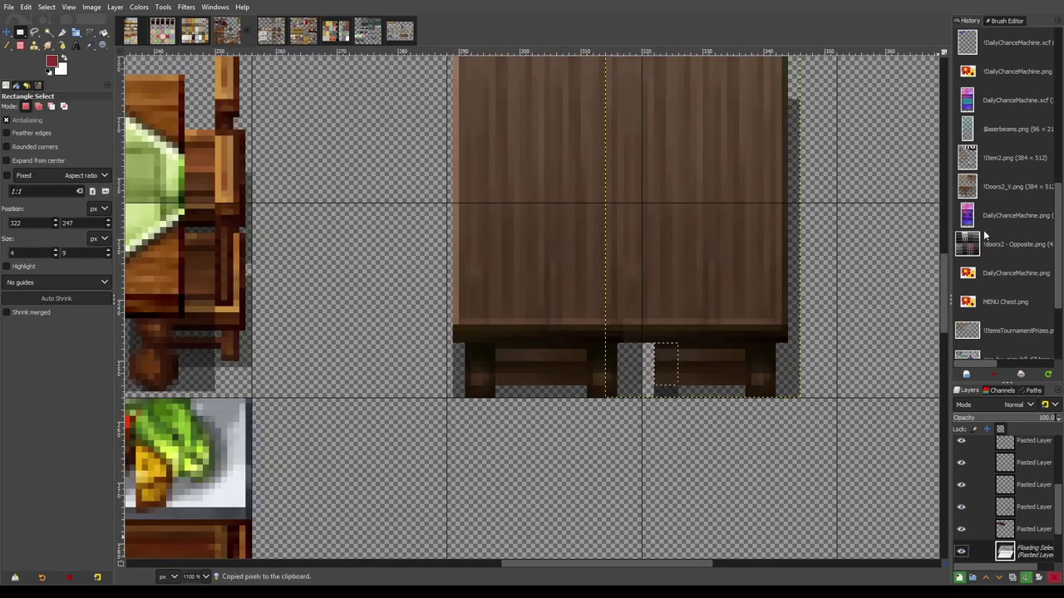
key(ctrl+c)
key(m)
click(1039, 528)
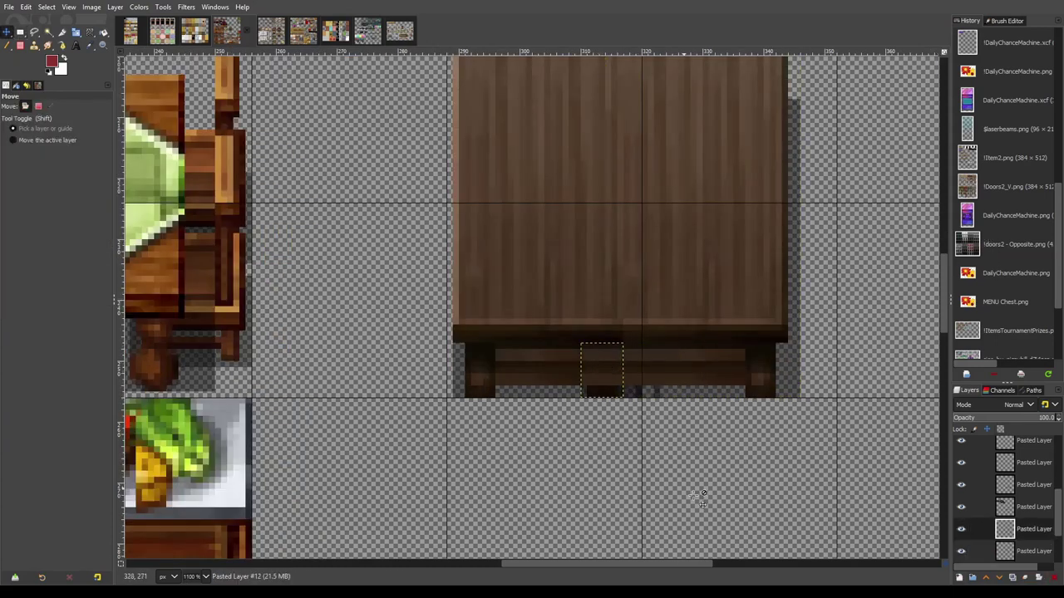
scroll(997, 499, down, 1)
click(961, 484)
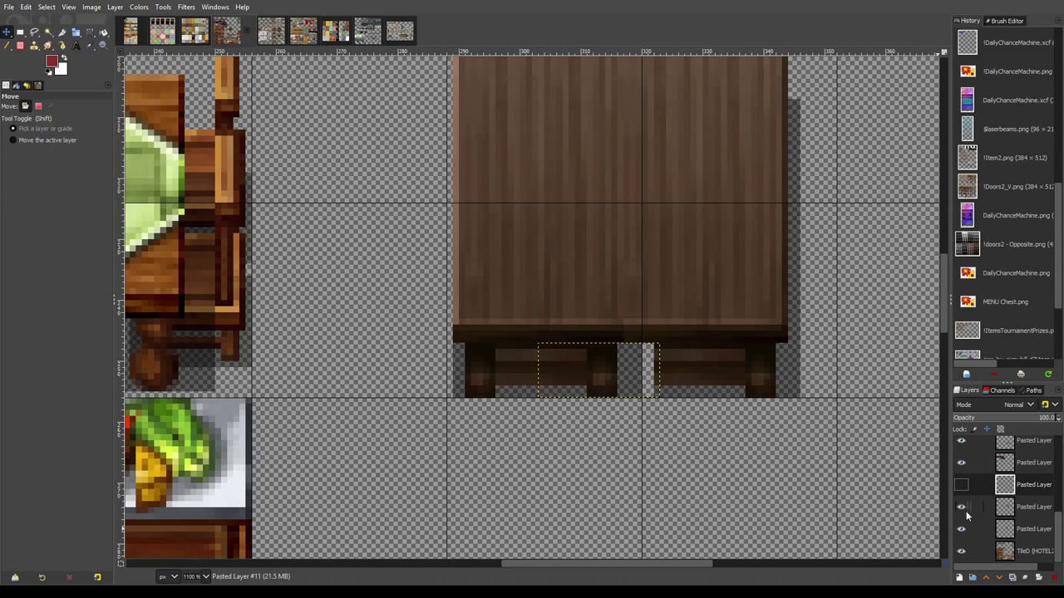
click(961, 484)
click(1004, 529)
Patch the table bottom with a thin copied strip anchored further left
key(r)
click(1005, 506)
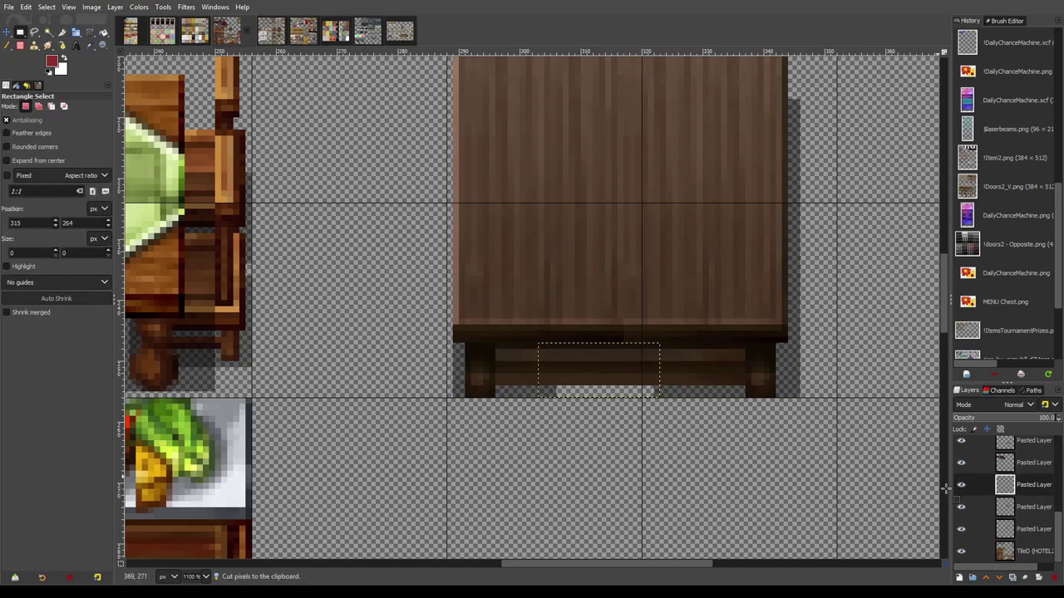
drag(654, 385, 745, 397)
key(ctrl+c)
drag(556, 386, 648, 410)
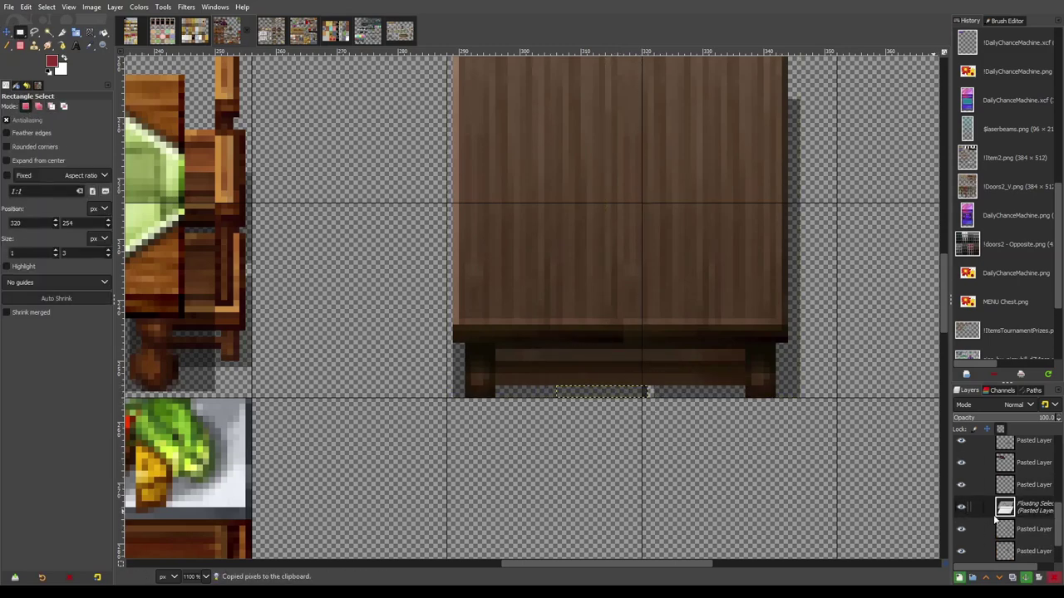
scroll(554, 506, up, 3)
key(m)
key(ctrl+h)
scroll(444, 504, down, 3)
scroll(490, 502, up, 3)
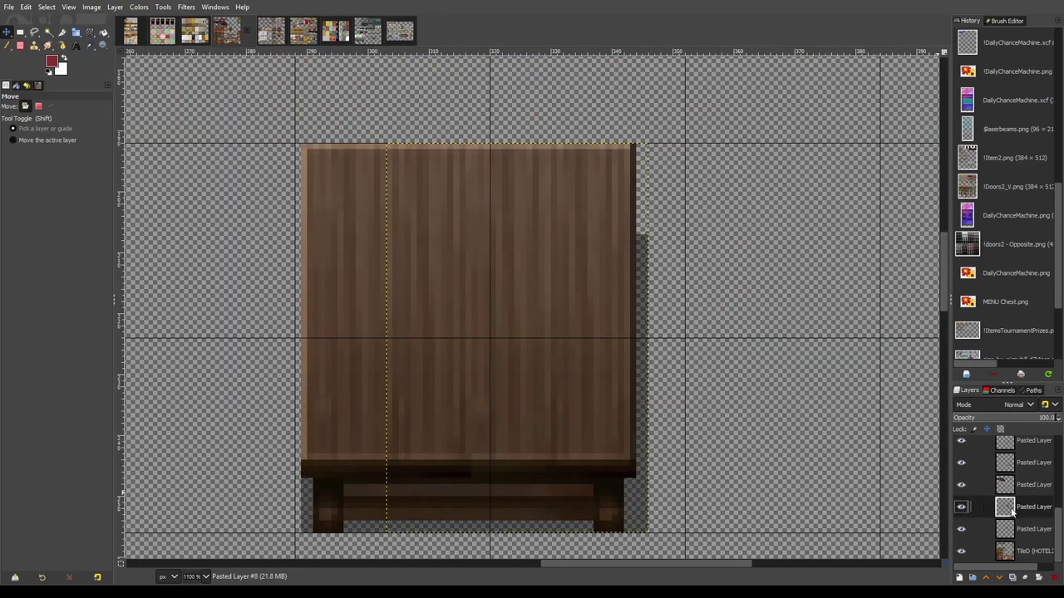
Select a thin strip along the tabletop edge on the lower table layer
click(1012, 528)
scroll(571, 446, up, 2)
key(r)
drag(725, 414, 598, 421)
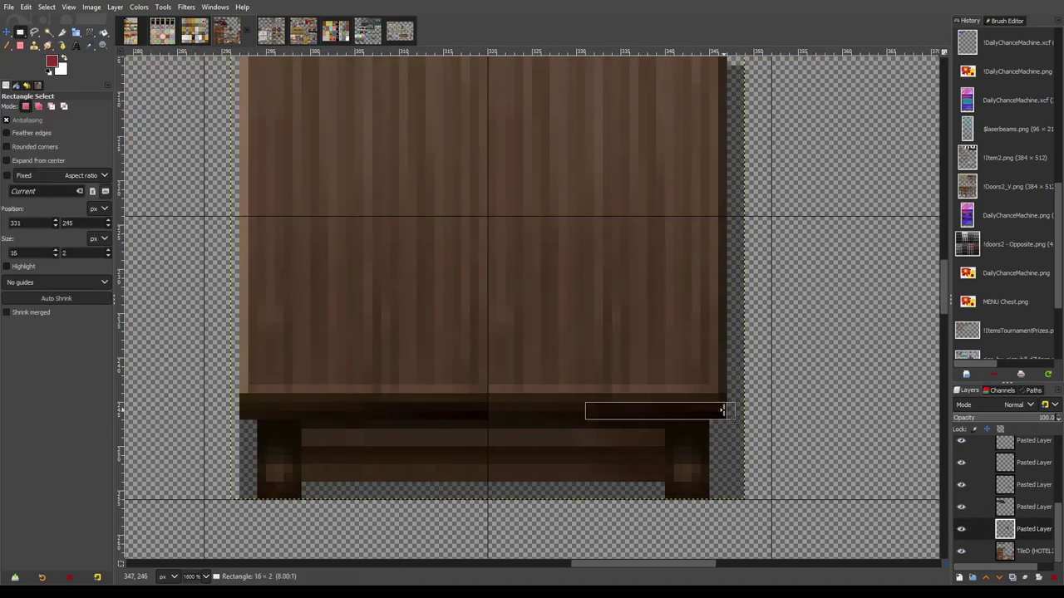
key(m)
scroll(665, 406, down, 1)
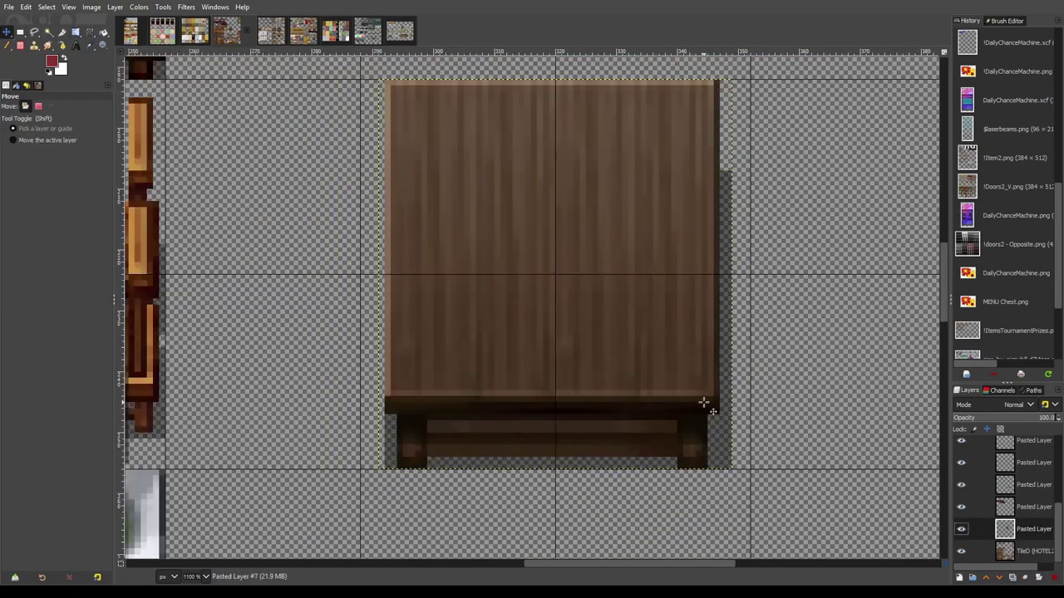
scroll(705, 404, down, 1)
scroll(674, 418, down, 1)
Tint the table olive and recolour its front edge strip to match
key(ctrl+f)
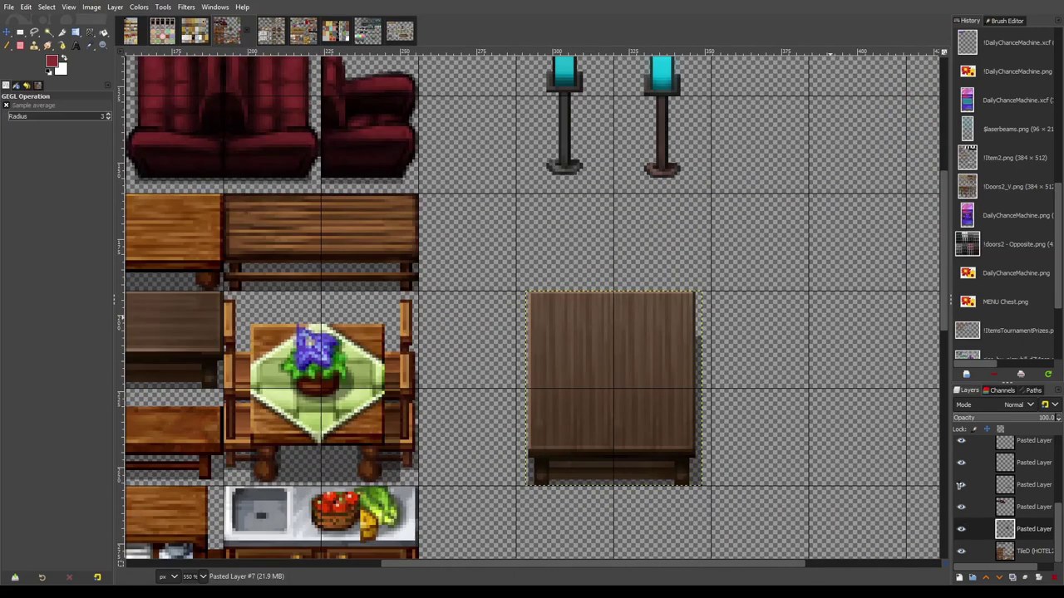
key(ctrl+y)
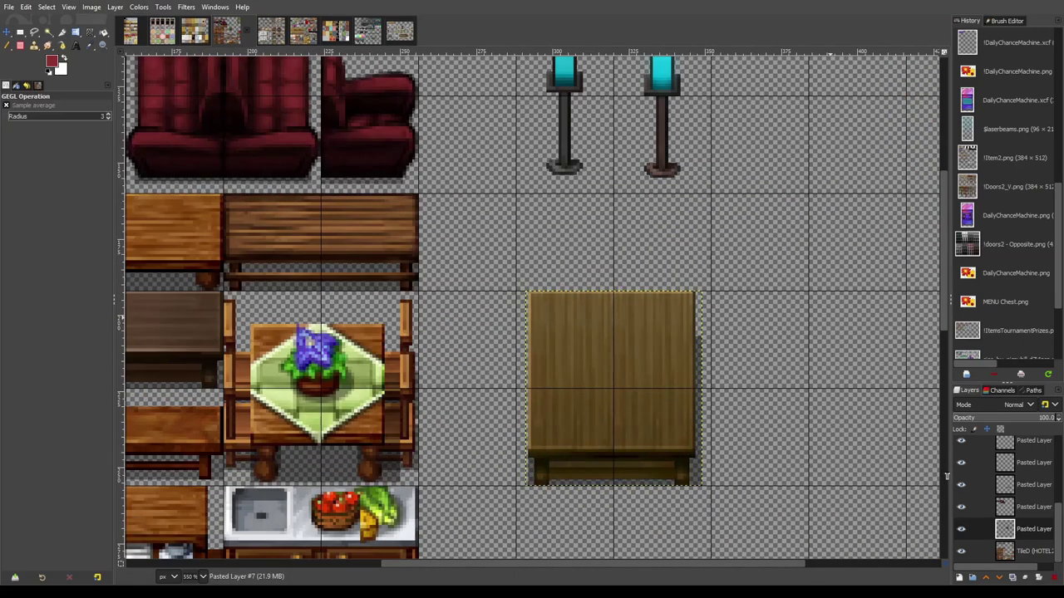
key(r)
scroll(692, 402, up, 3)
drag(423, 379, 691, 402)
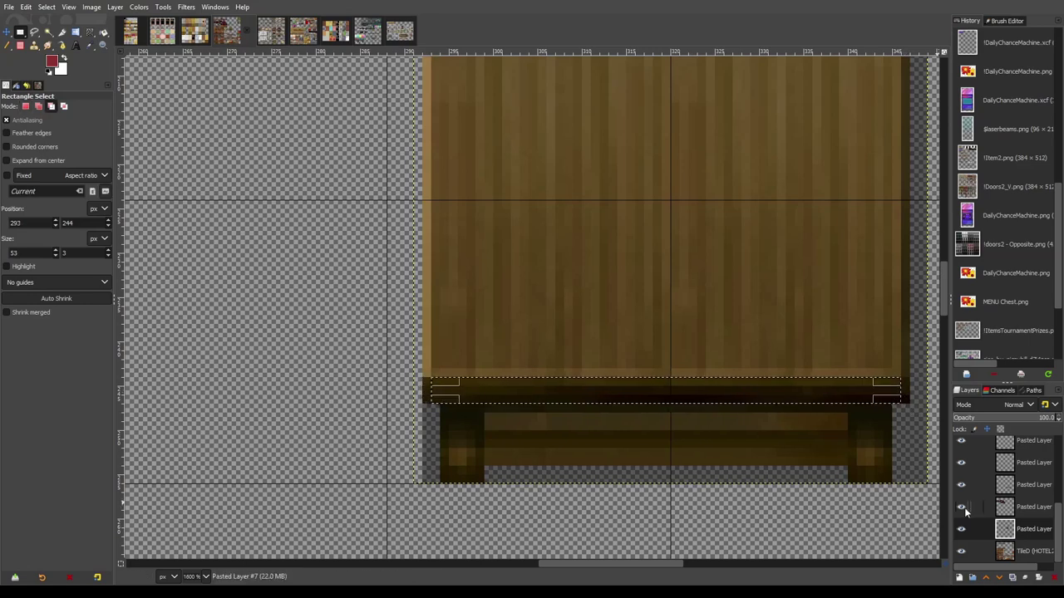
key(ctrl+f)
scroll(305, 245, down, 1)
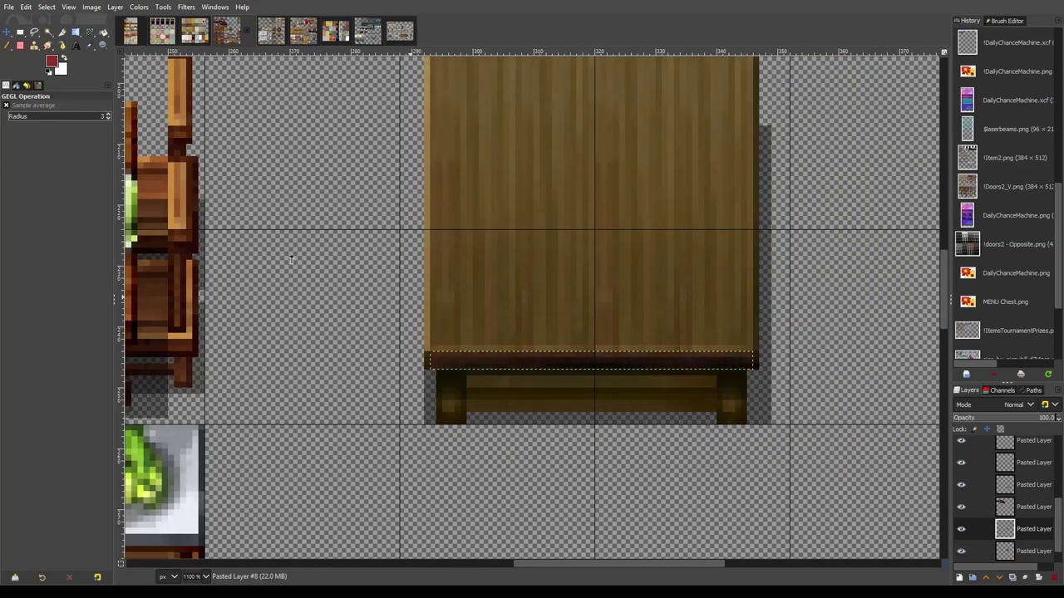
key(Return)
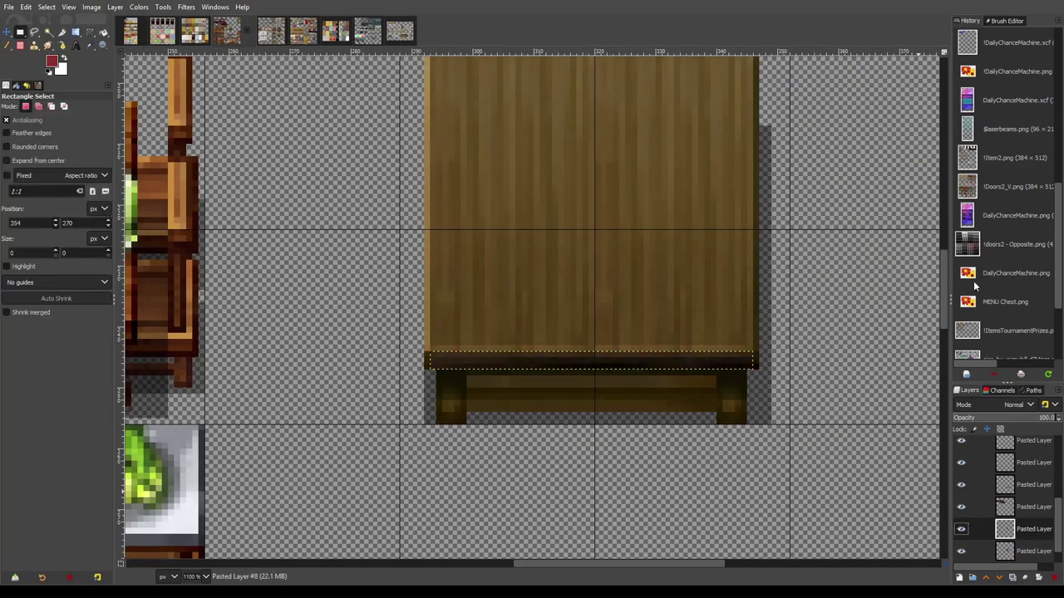
Blacken the table legs with a colour adjustment on a pasted copy
key(ctrl+c)
key(ctrl+v)
key(shift+ctrl+f)
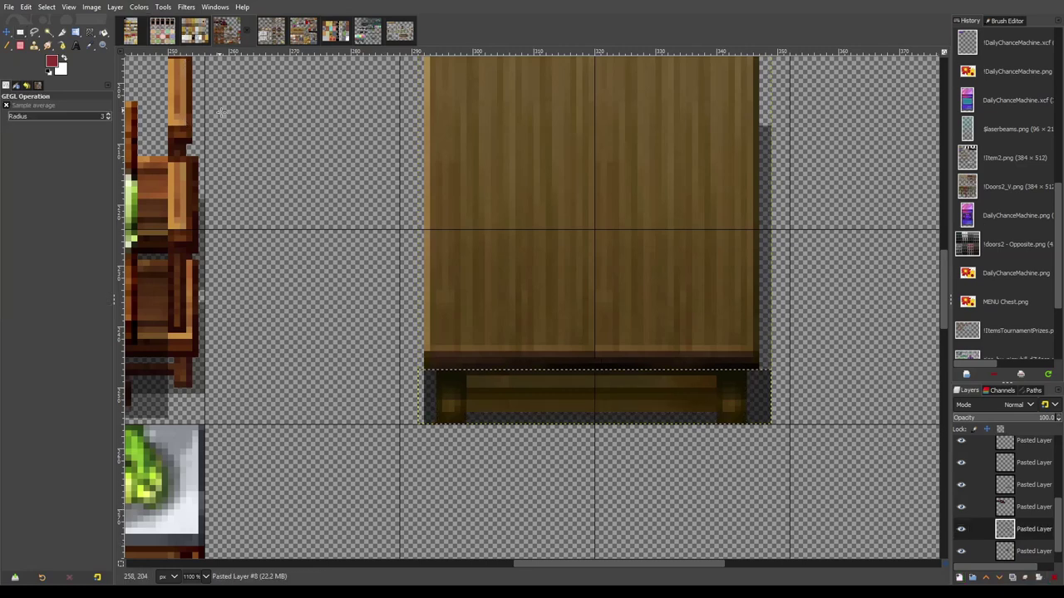
click(18, 35)
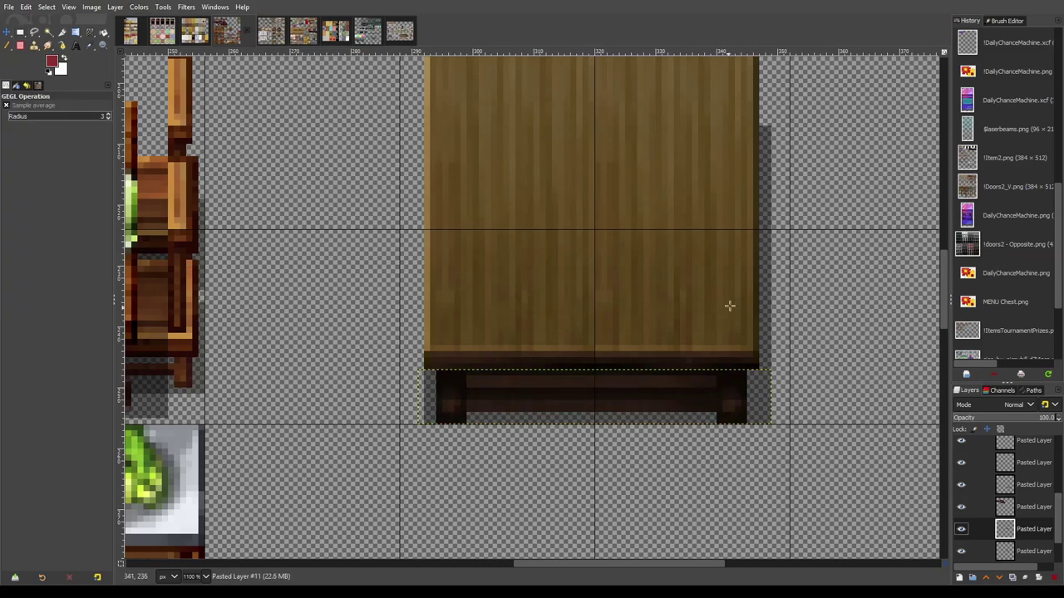
Move the olive table left toward the other furniture
click(964, 529)
key(minus)
key(minus)
key(minus)
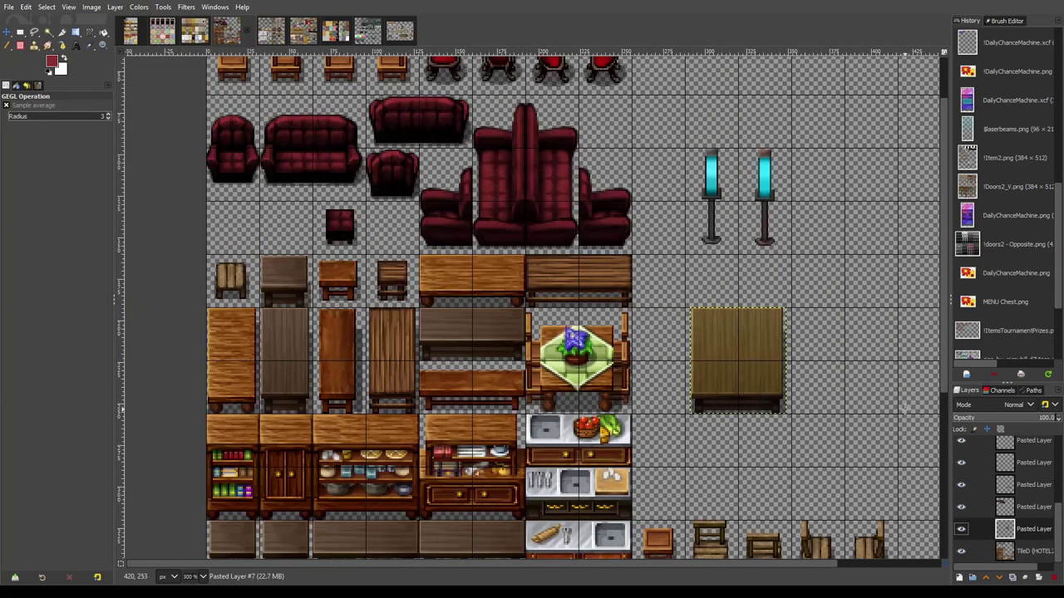
scroll(887, 385, up, 2)
click(7, 32)
mouse_move(620, 349)
mouse_down()
mouse_move(523, 349)
mouse_move(731, 368)
mouse_up()
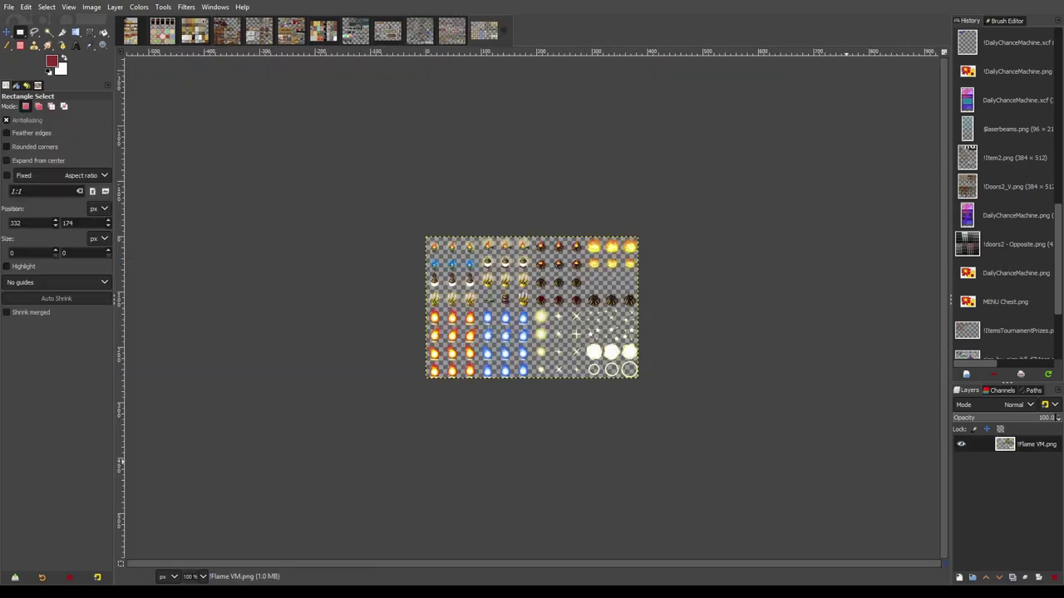
Anchor the pasted glowing lamp as a layer and move it up near the lamp posts
scroll(453, 293, up, 3)
scroll(240, 241, up, 2)
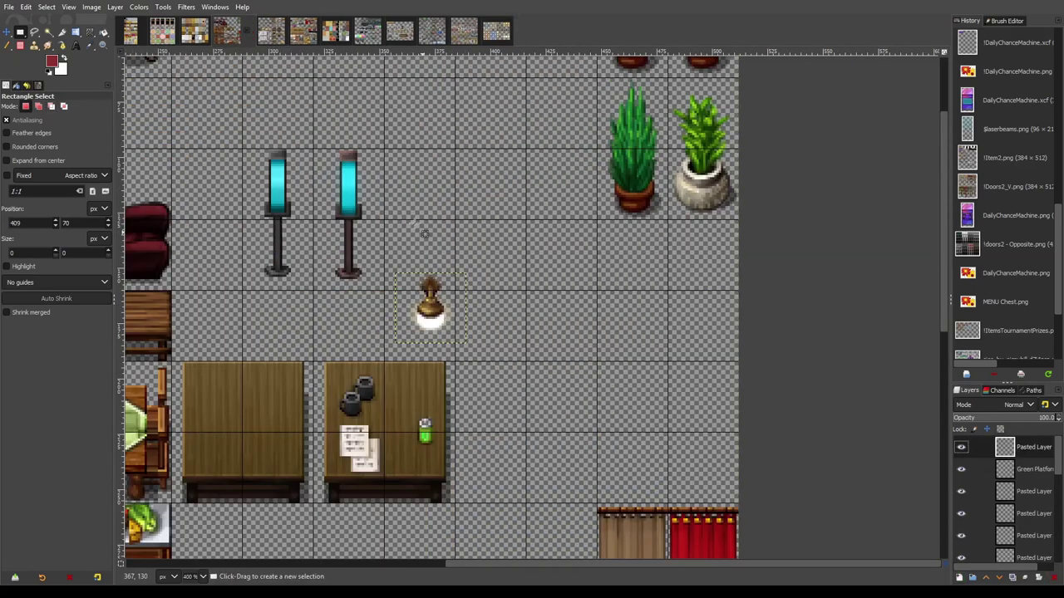
scroll(443, 272, up, 4)
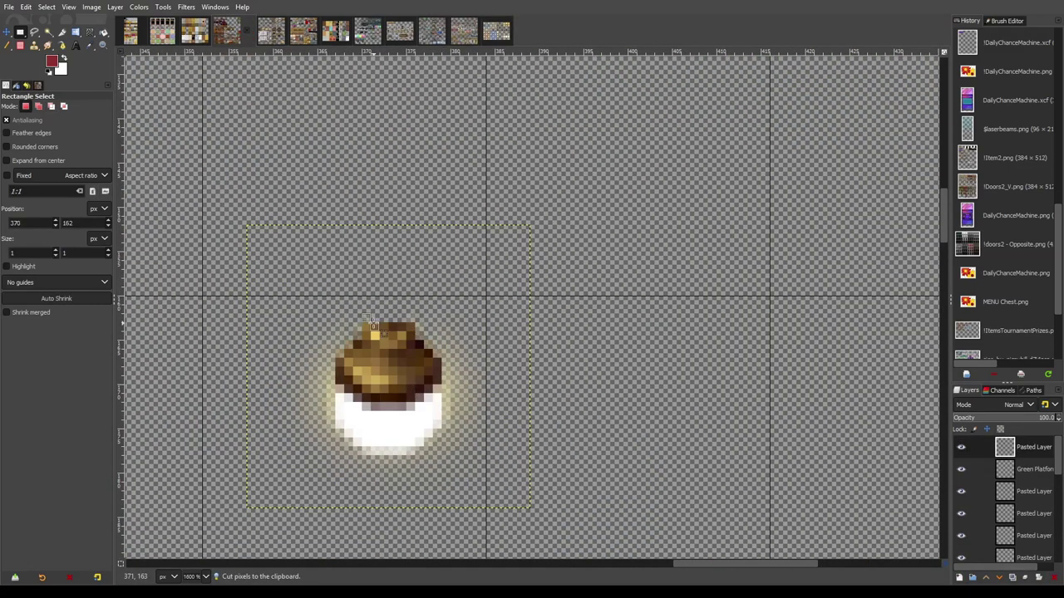
key(shift+ctrl+n)
key(m)
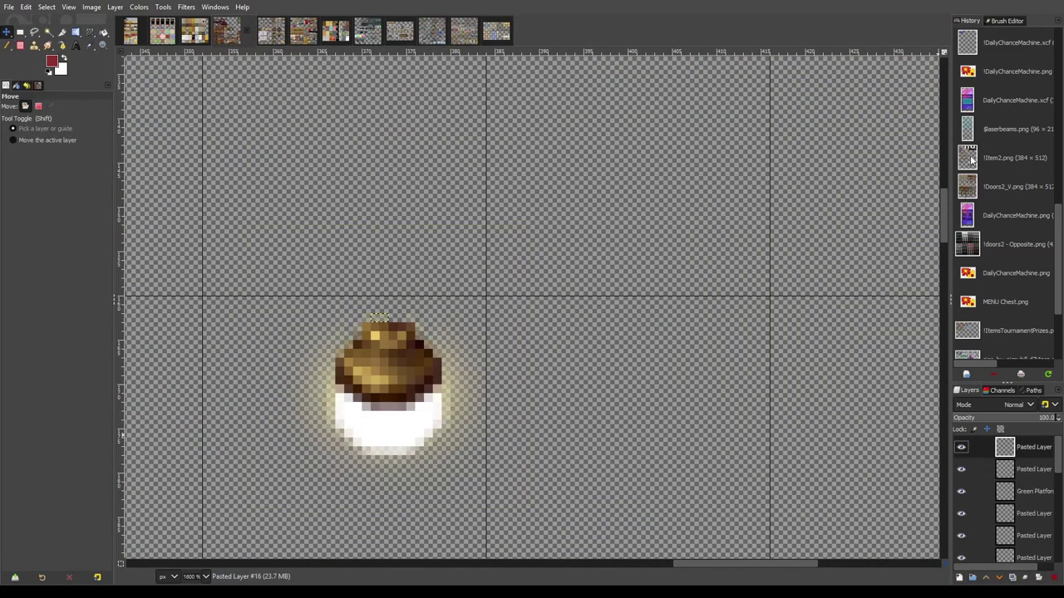
key(minus)
key(minus)
key(minus)
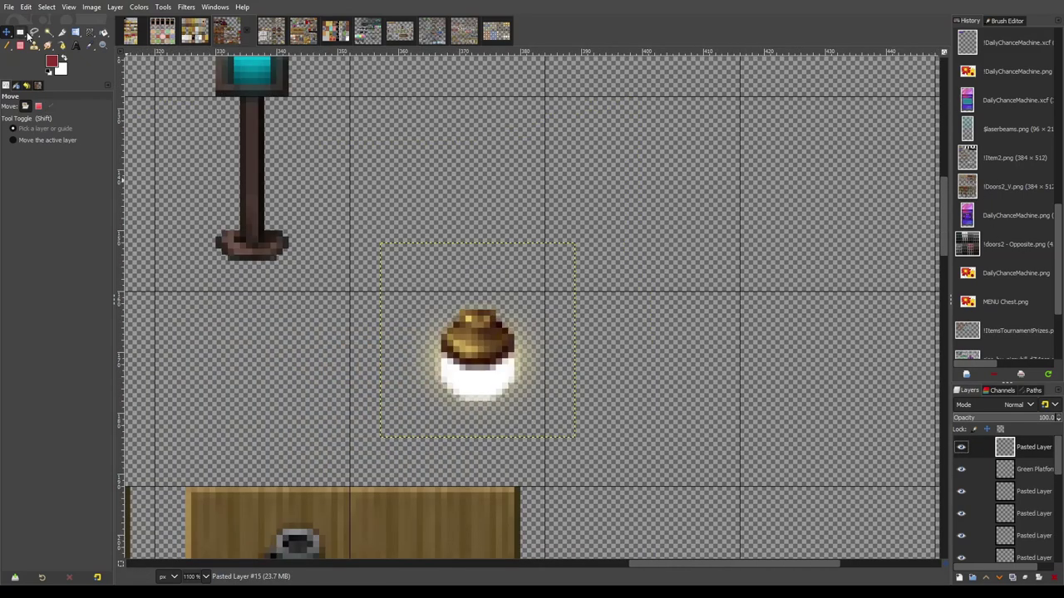
drag(469, 356, 418, 246)
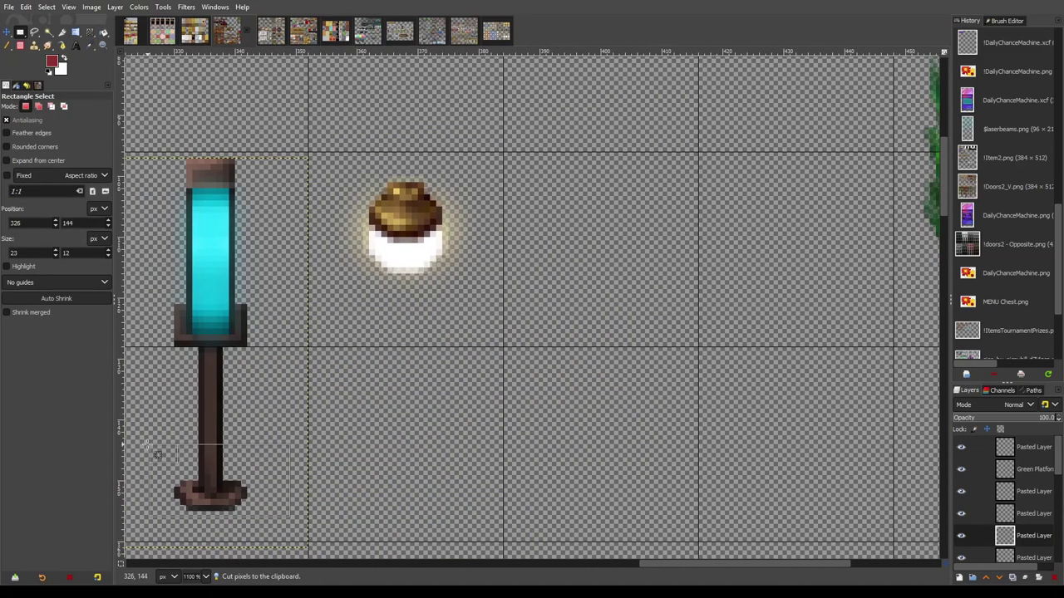
Cut the feather sprite out and place it to the right of the lamp
click(1023, 535)
mouse_move(432, 316)
mouse_down()
mouse_move(405, 336)
mouse_move(383, 333)
mouse_up()
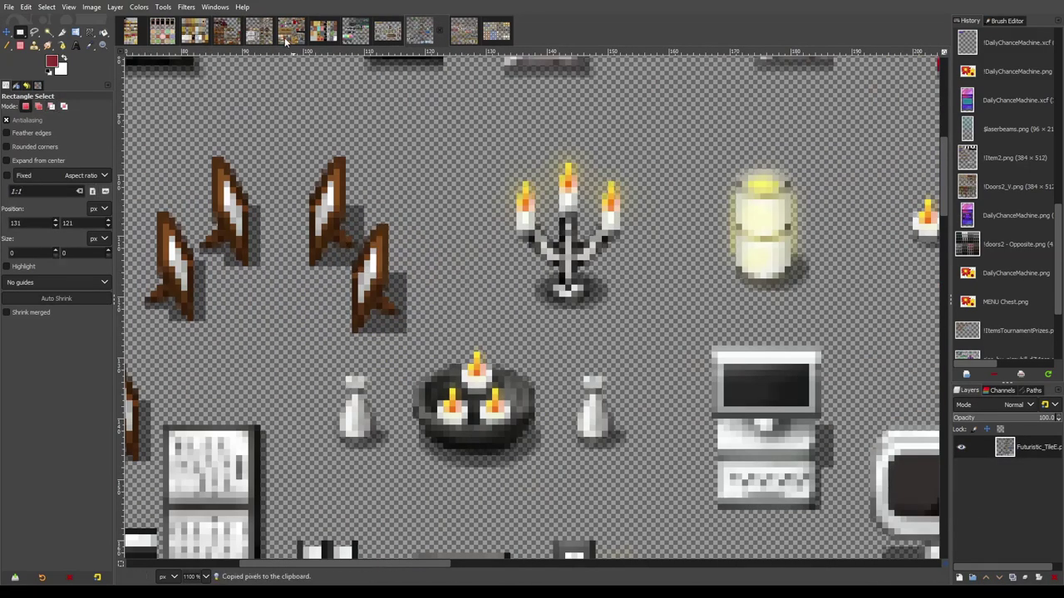
click(286, 42)
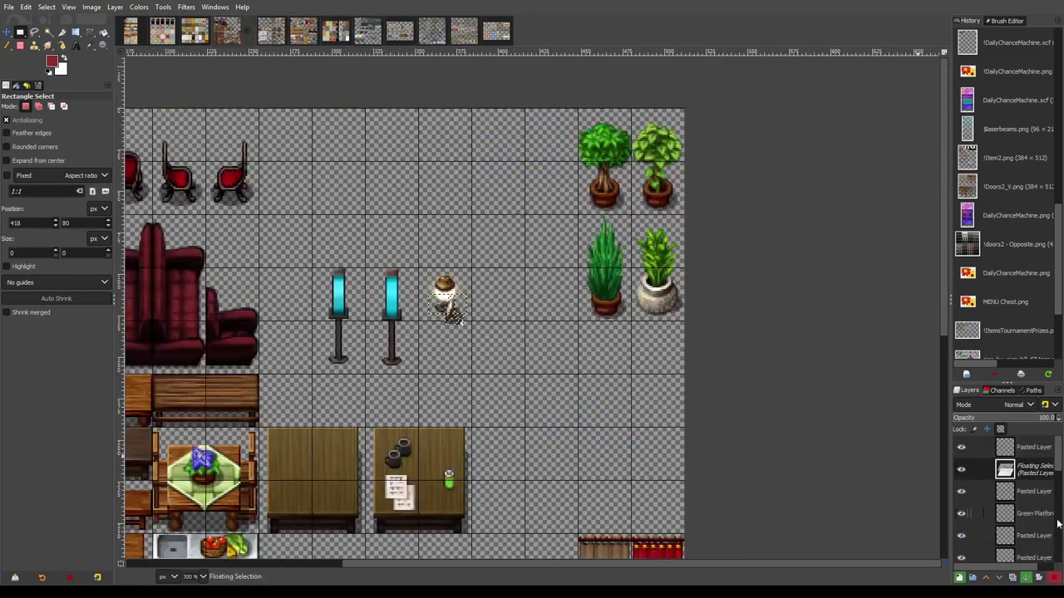
click(303, 30)
ctrl+scroll(449, 275, up, 2)
drag(507, 349, 474, 308)
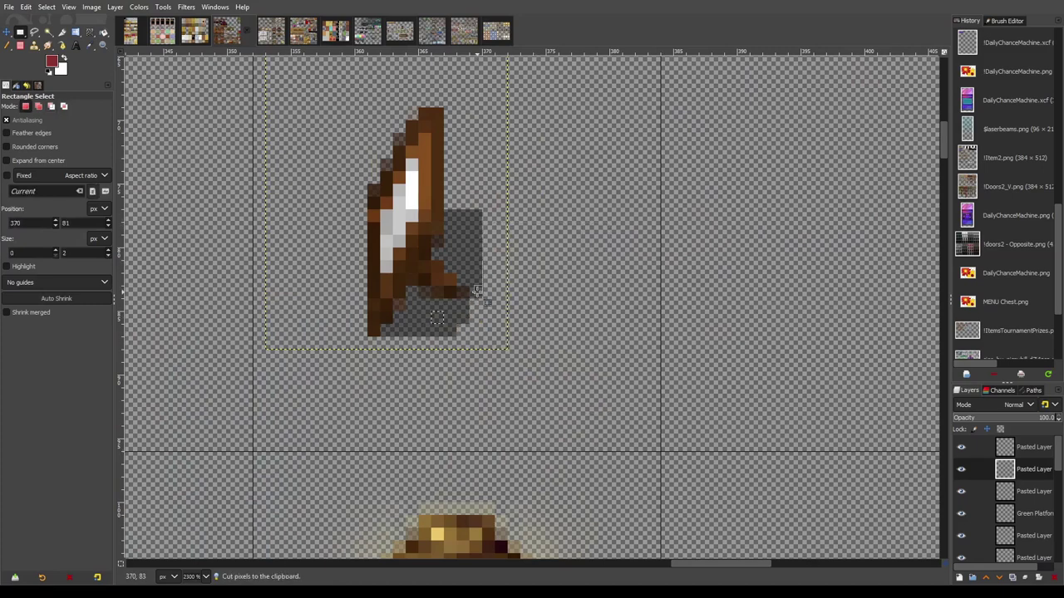
key(m)
key(minus)
key(minus)
key(minus)
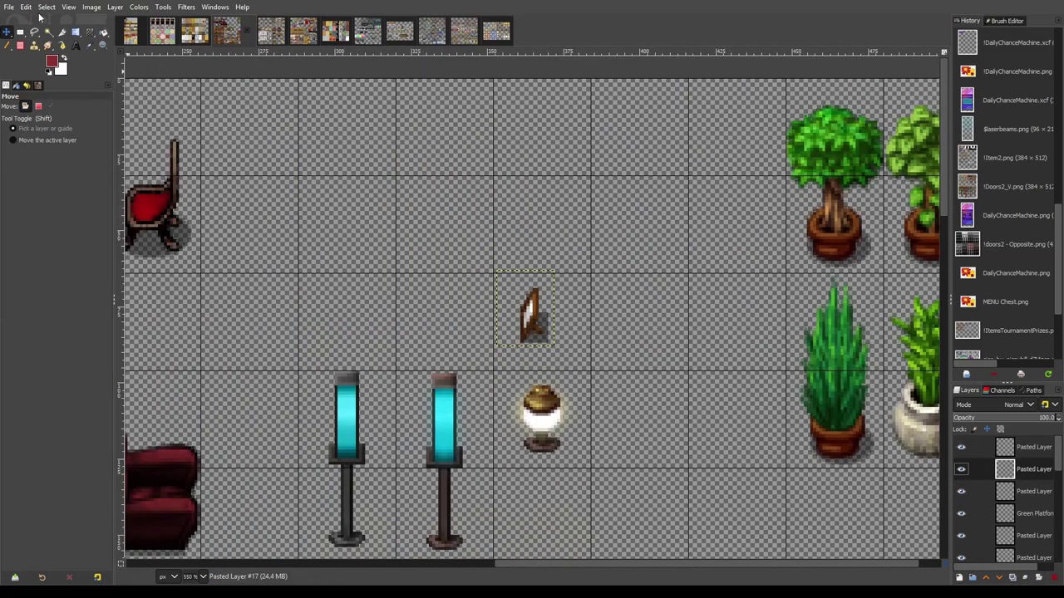
drag(674, 341, 678, 350)
click(961, 468)
click(961, 469)
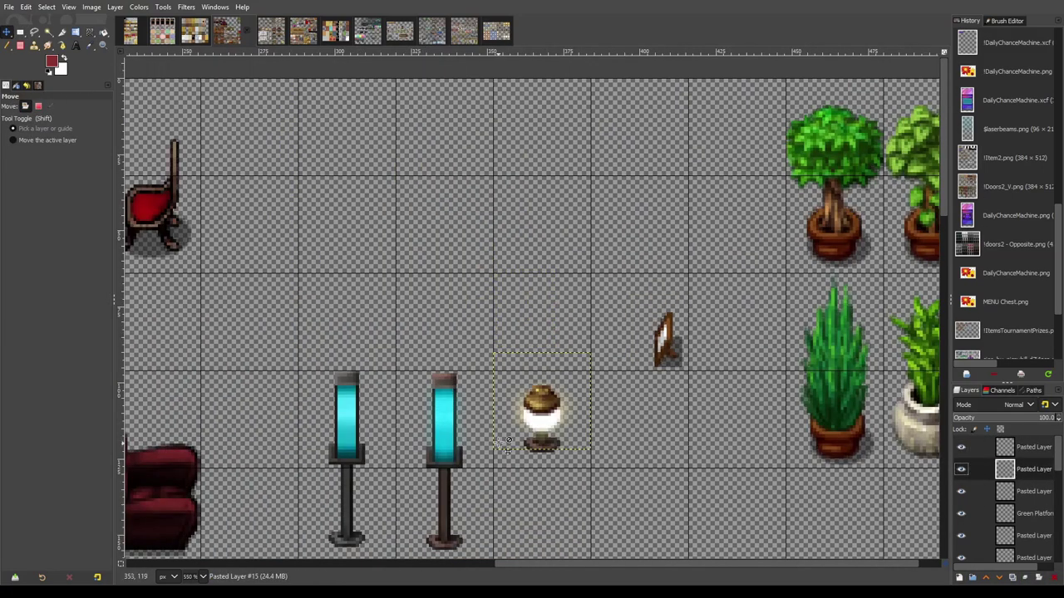
click(989, 447)
Paste a second copy of the glowing lamp onto the furniture sheet as a new layer
click(420, 30)
key(r)
scroll(565, 277, up, 3)
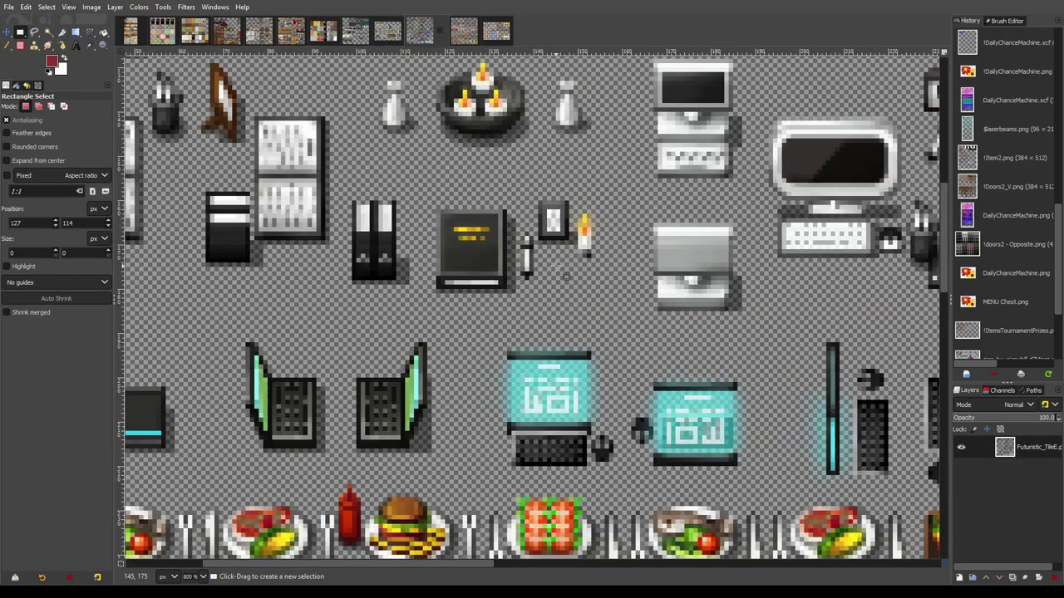
key(ctrl+c)
key(ctrl+Tab)
key(ctrl+v)
key(m)
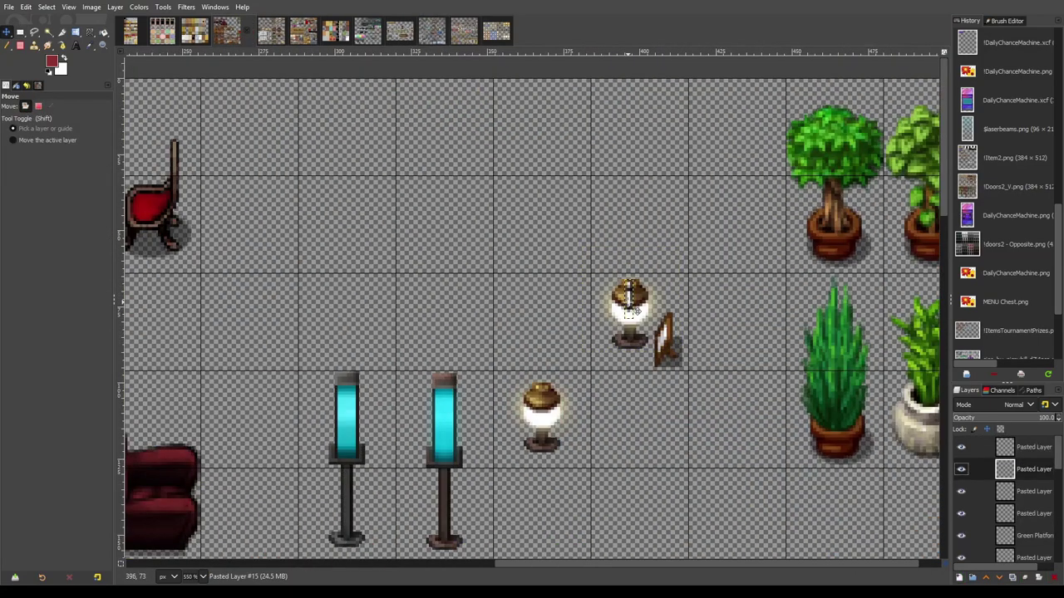
click(961, 448)
Export the furniture sheet image and bring up the Futuristic tileset
key(minus)
key(ctrl+e)
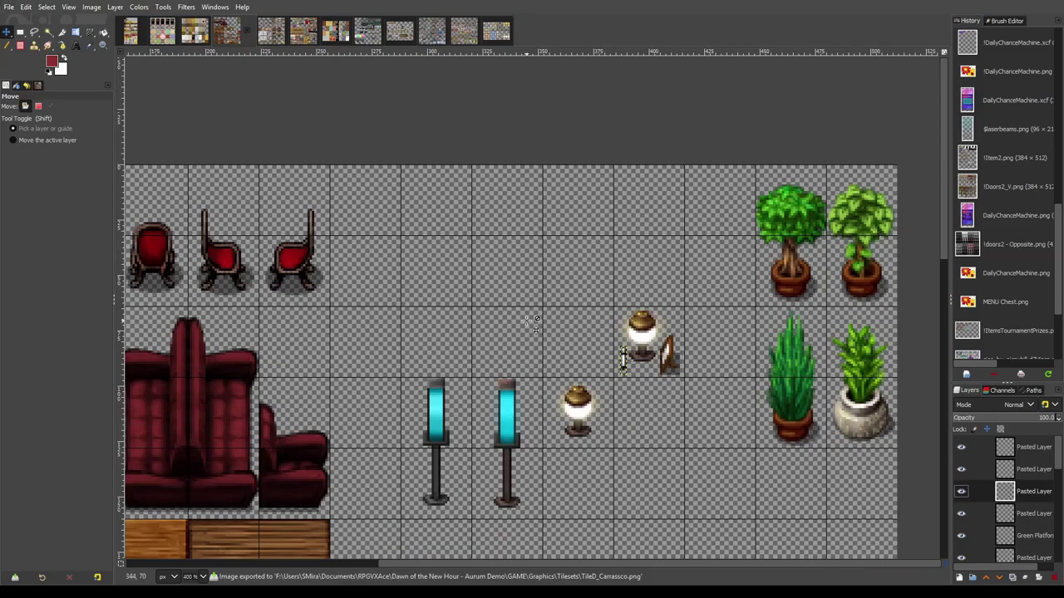
click(398, 31)
Paste the small pen sprite and move it down beside the lower lamp
key(r)
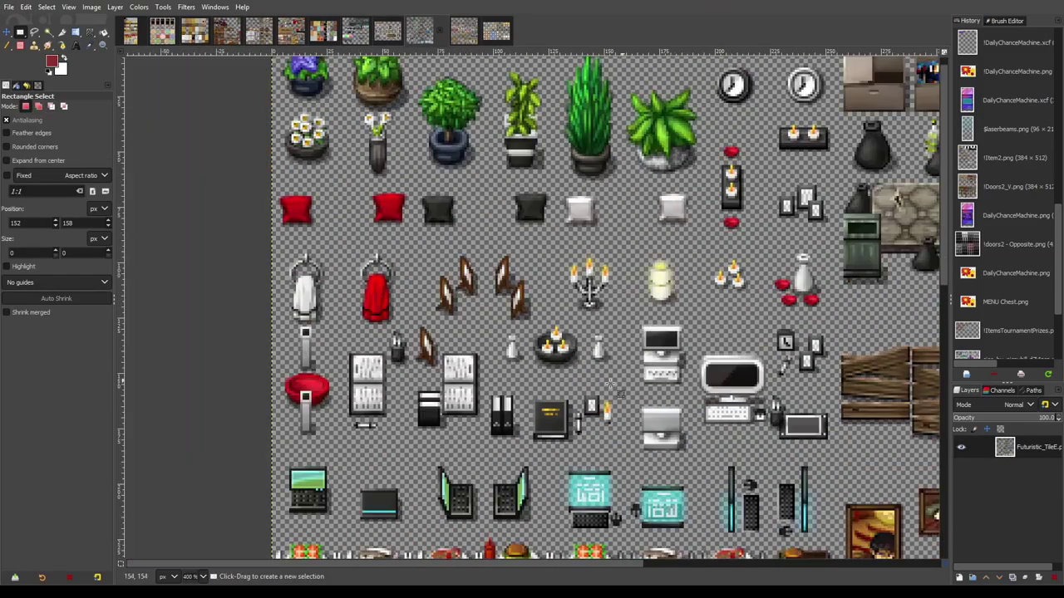
scroll(532, 307, down, 3)
scroll(555, 359, up, 5)
scroll(554, 359, down, 3)
key(ctrl+Tab)
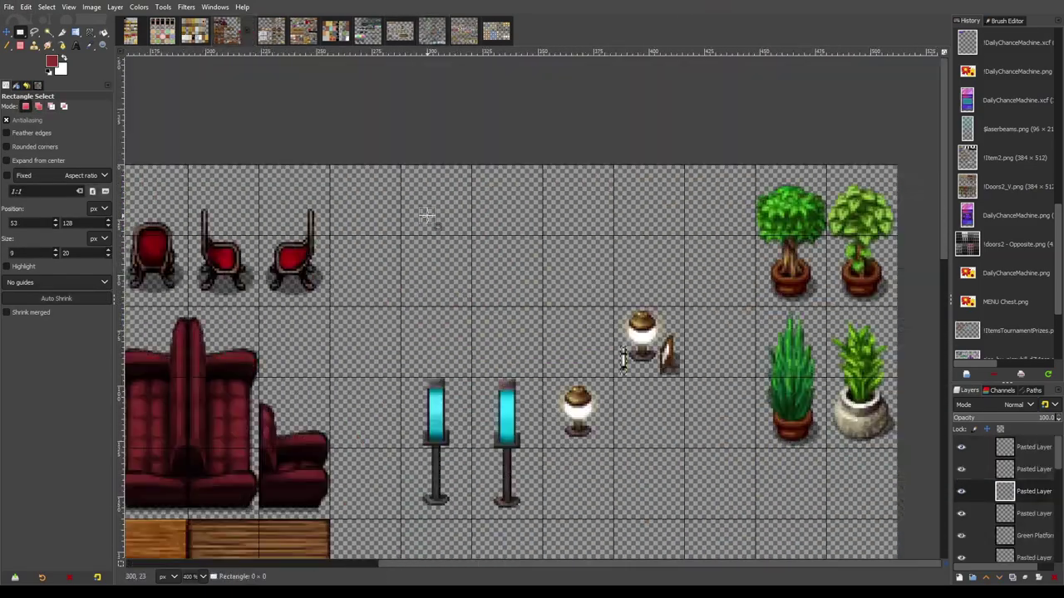
key(ctrl+v)
drag(607, 316, 613, 415)
Copy the red open book into the furniture sheet and place it right of the lower lamp
key(ctrl+Tab)
scroll(407, 300, up, 2)
drag(321, 343, 504, 282)
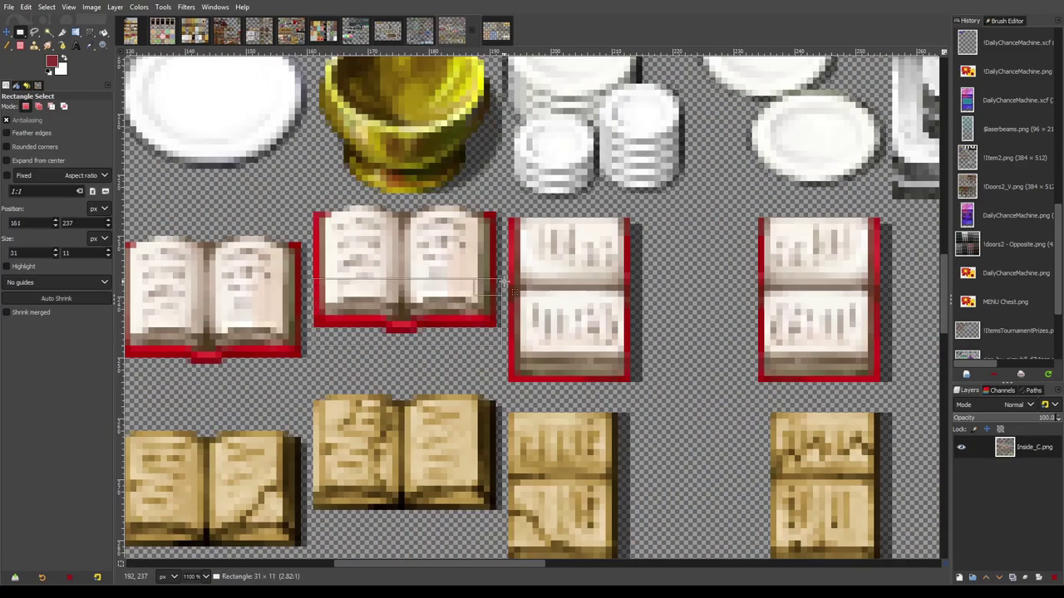
key(ctrl+c)
key(ctrl+Tab)
key(ctrl+Tab)
key(ctrl+v)
key(m)
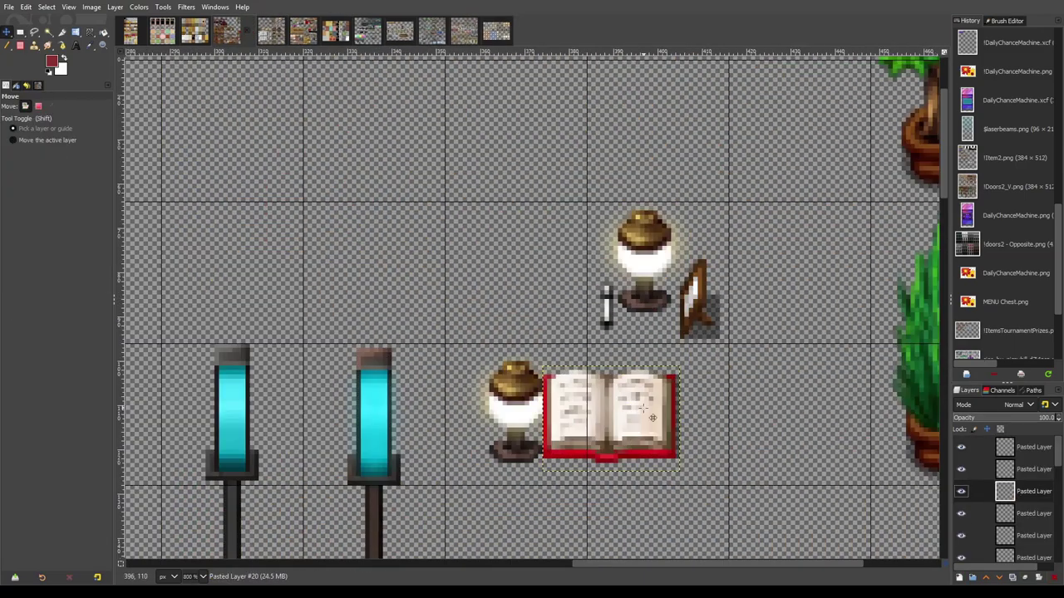
mouse_move(654, 424)
mouse_down()
mouse_move(700, 429)
mouse_move(698, 410)
mouse_up()
drag(619, 467, 615, 453)
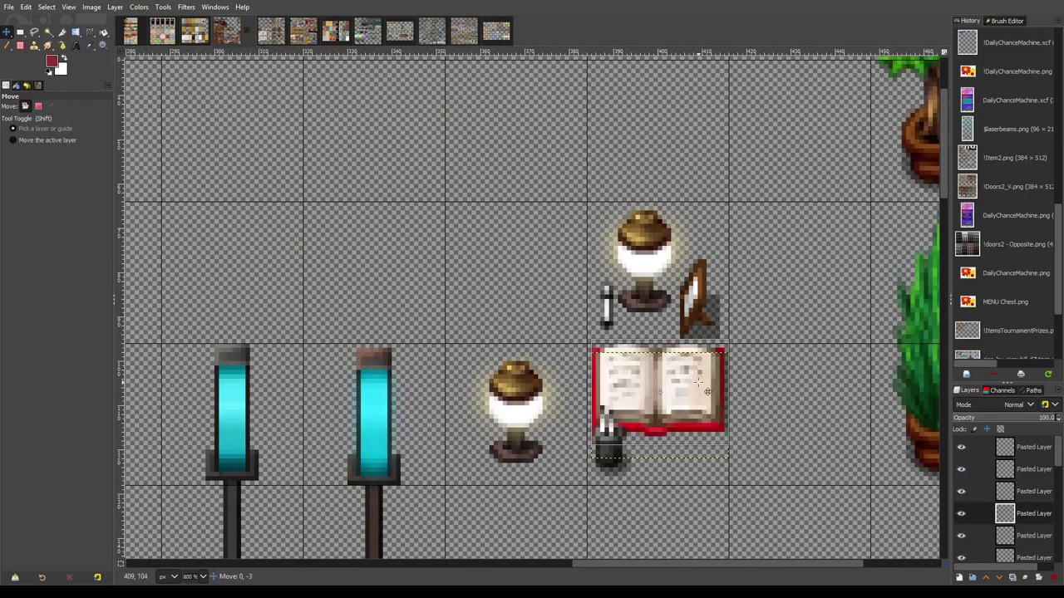
Paste the purple-bordered open book into the furniture sheet as a new layer
key(ctrl+Tab)
key(r)
scroll(794, 197, up, 3)
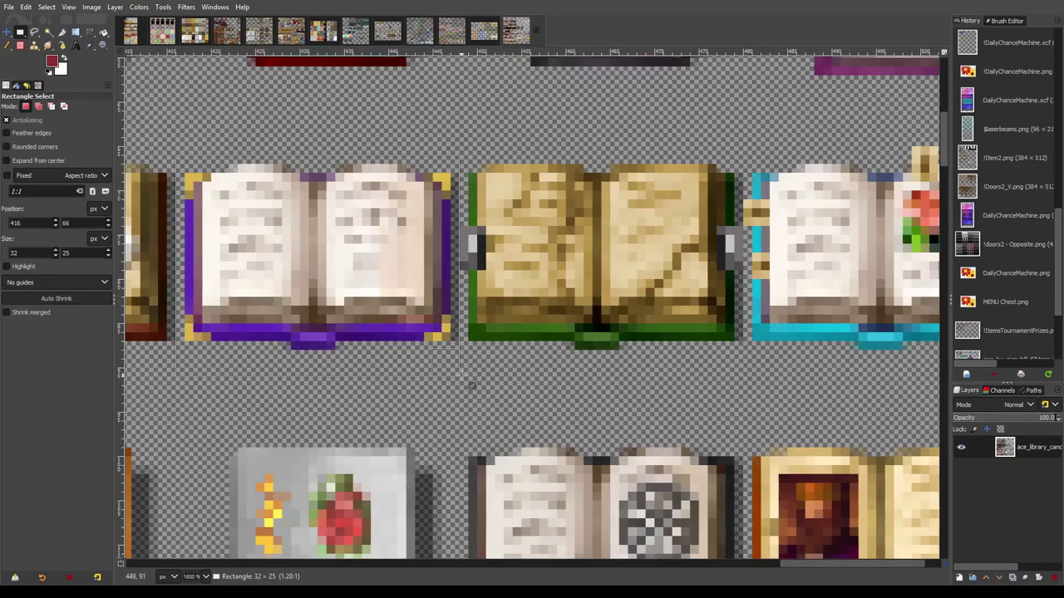
key(ctrl+c)
key(ctrl+Tab)
key(ctrl+v)
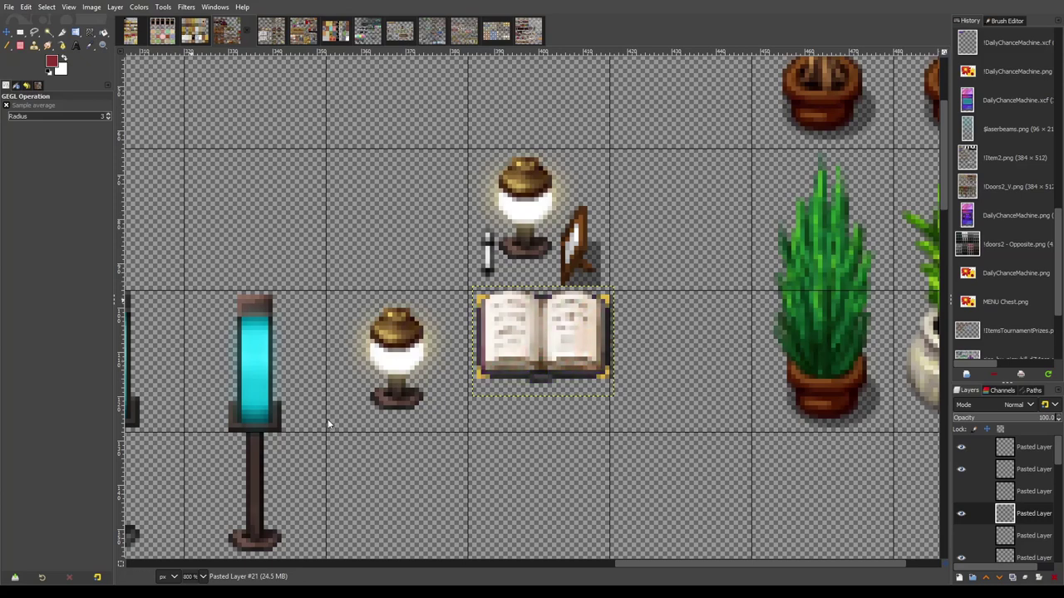
Darken the book's pink edges and show the inkwell layer over it
key(r)
scroll(492, 331, up, 3)
key(ctrl+x)
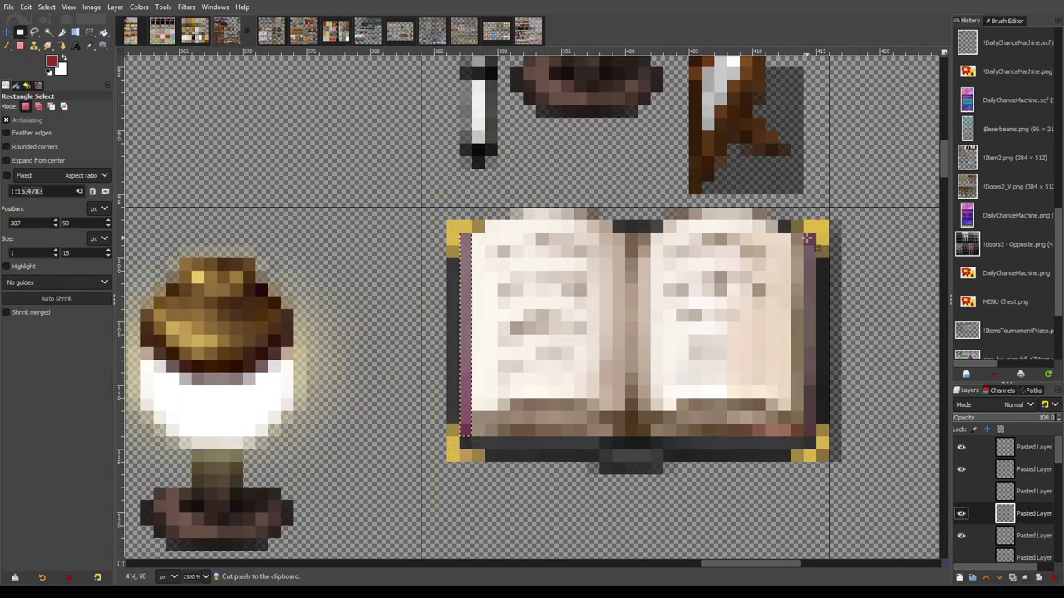
scroll(1057, 509, down, 1)
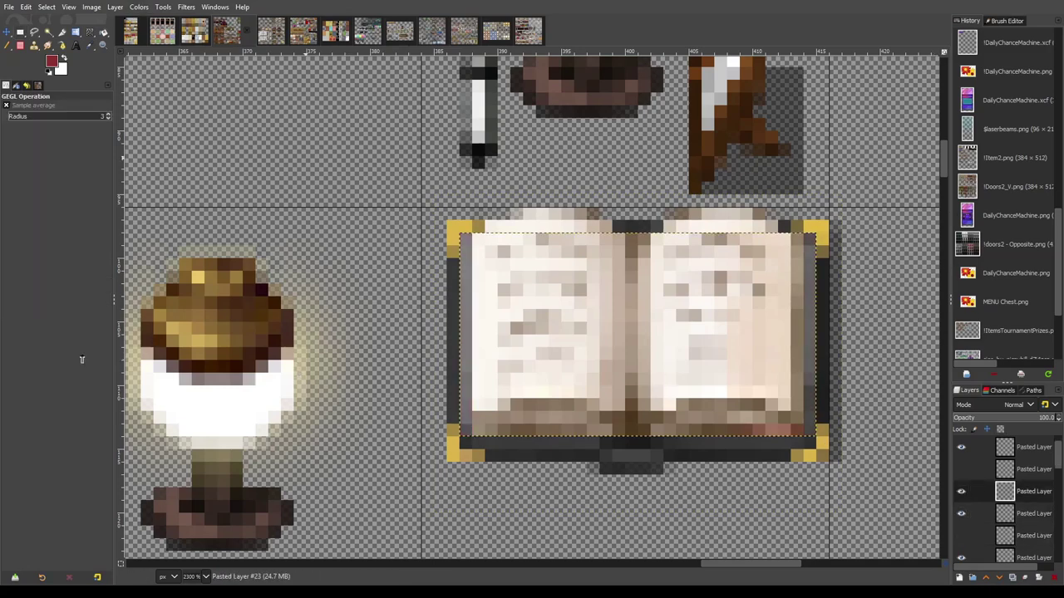
key(minus)
key(minus)
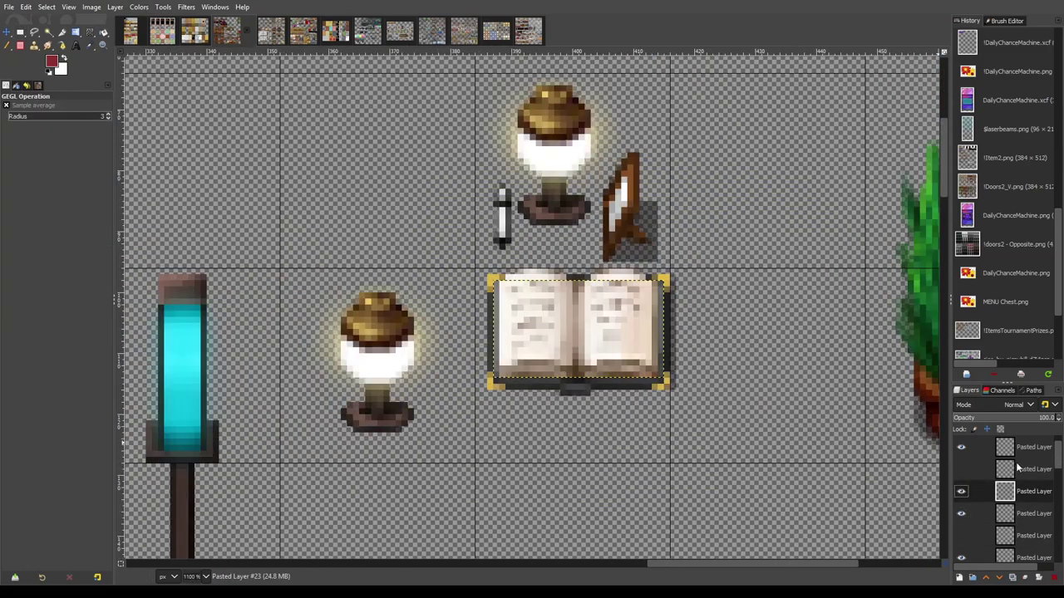
click(961, 449)
click(529, 31)
Paste the mannequin and cardboard boxes into the furniture sheet, placing the boxes above the lamps
ctrl+scroll(591, 250, up, 5)
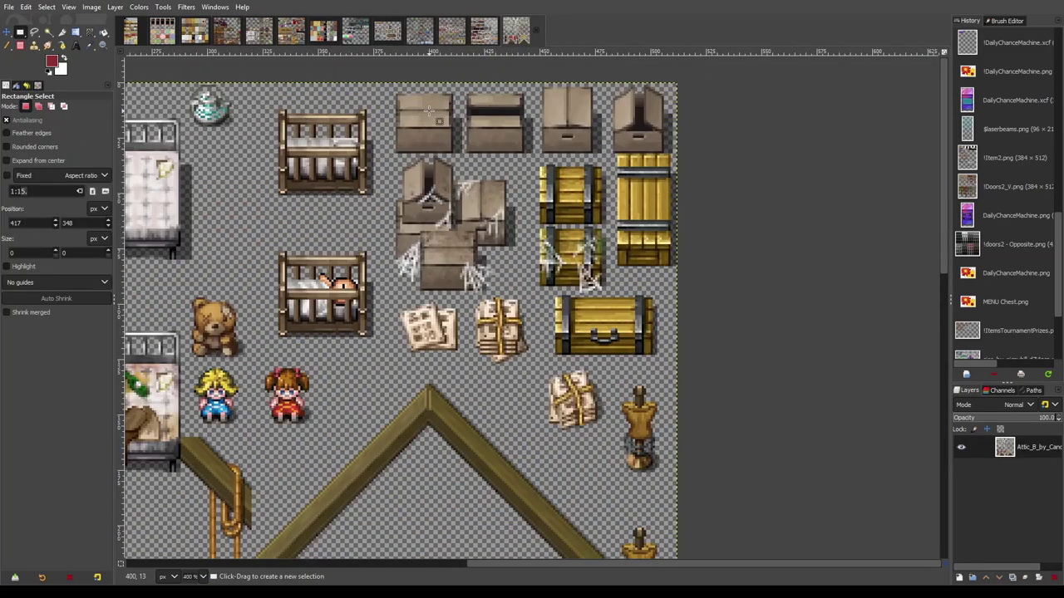
key(ctrl+c)
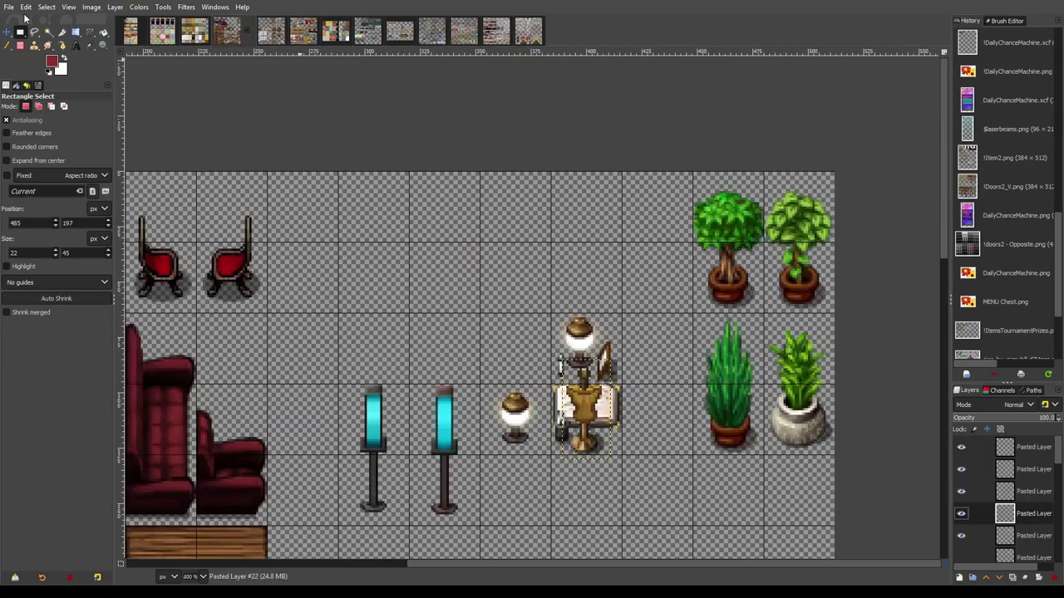
key(ctrl+v)
ctrl+scroll(517, 339, down, 3)
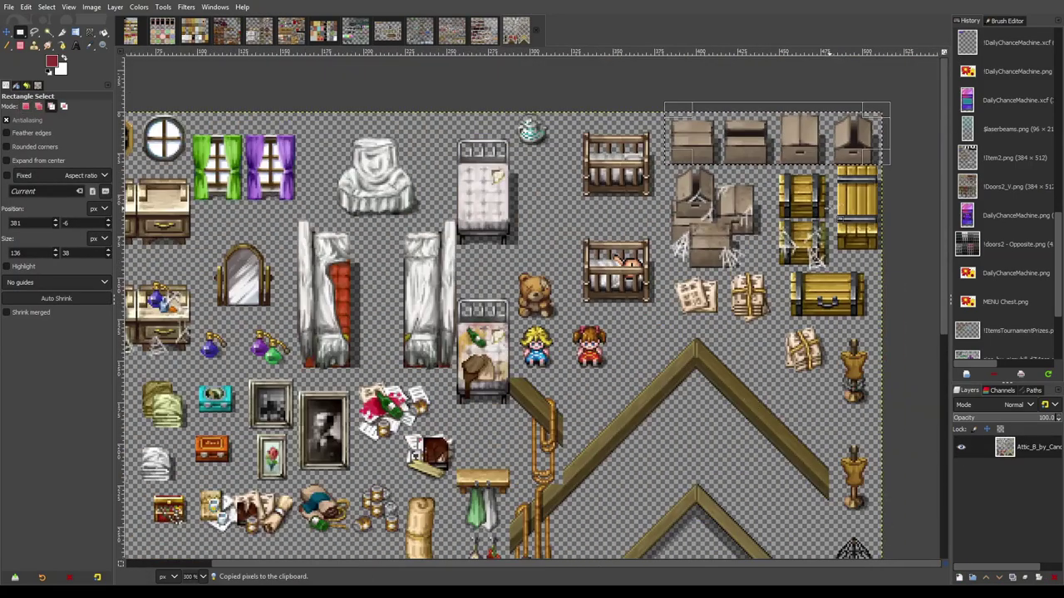
key(ctrl+c)
key(ctrl+v)
key(m)
mouse_move(678, 297)
mouse_down()
mouse_move(404, 222)
mouse_move(277, 302)
mouse_up()
Rearrange the cardboard boxes into the third row and unhide the box layer
key(ctrl+v)
click(20, 32)
key(plus)
drag(324, 254, 328, 353)
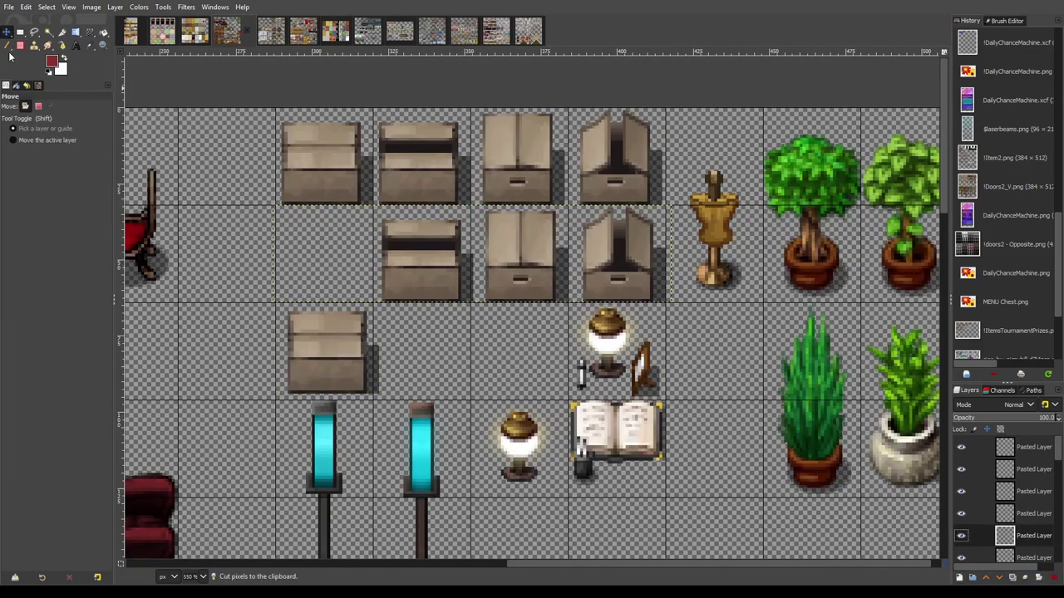
drag(520, 258, 407, 349)
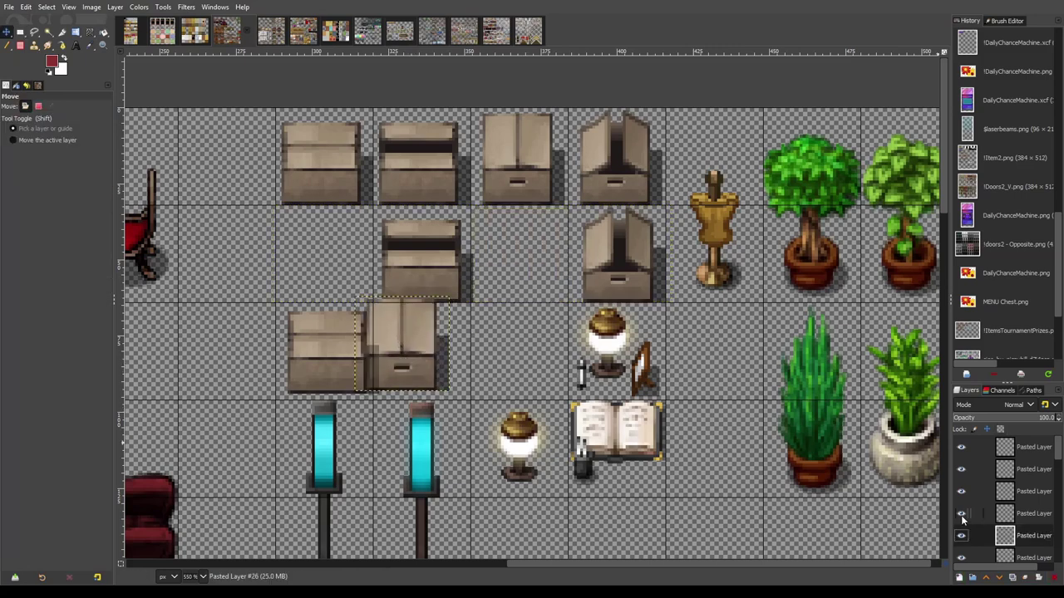
drag(413, 300, 375, 392)
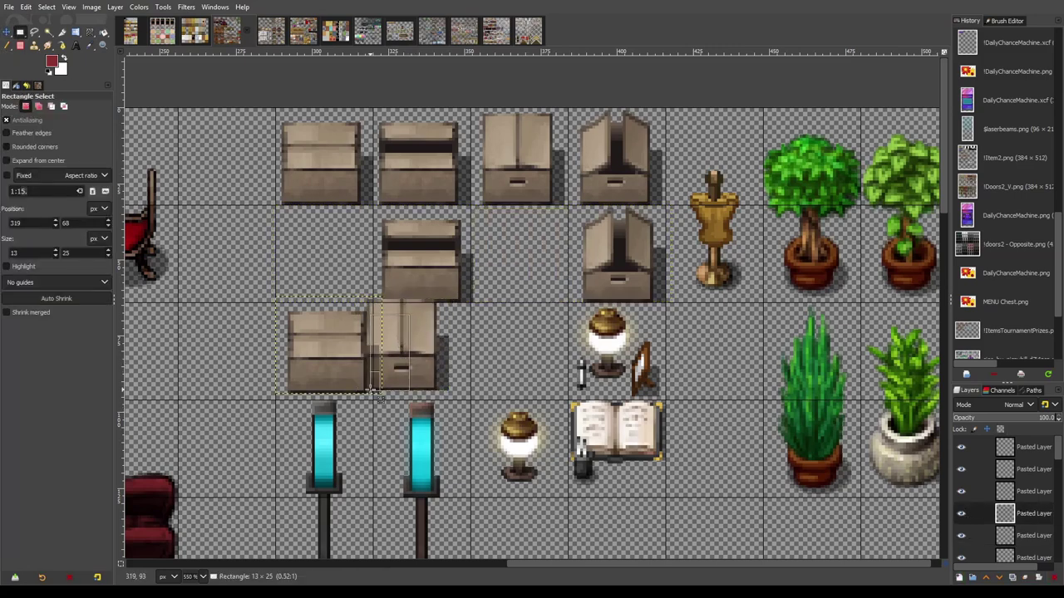
key(m)
click(962, 536)
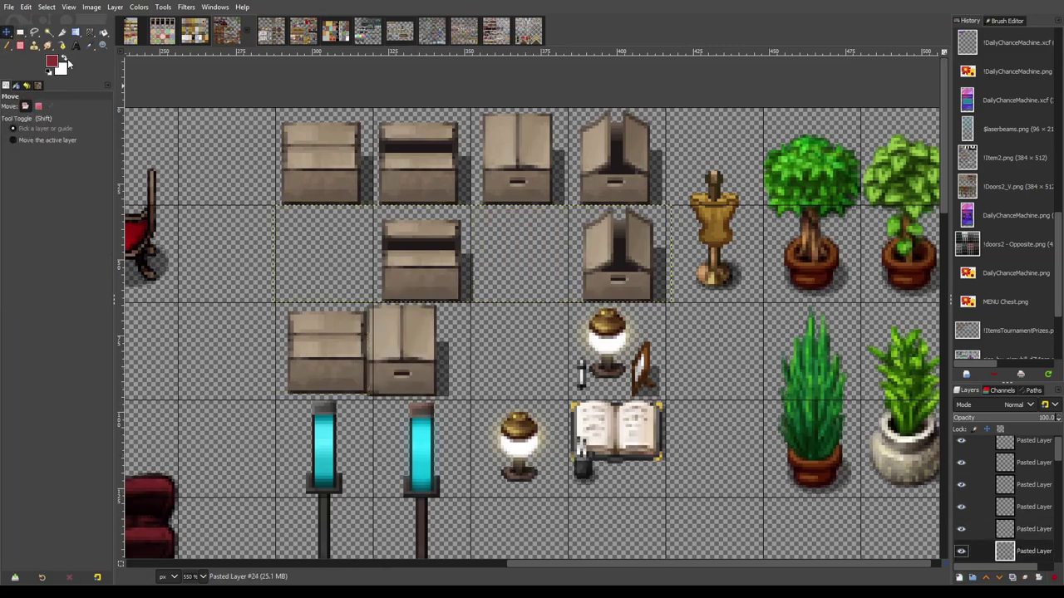
Cut the open box from the second row and stack it onto the lower boxes
key(r)
drag(575, 203, 669, 306)
key(m)
key(ctrl+x)
key(ctrl+v)
mouse_move(640, 266)
mouse_down()
mouse_move(387, 311)
mouse_move(406, 309)
mouse_up()
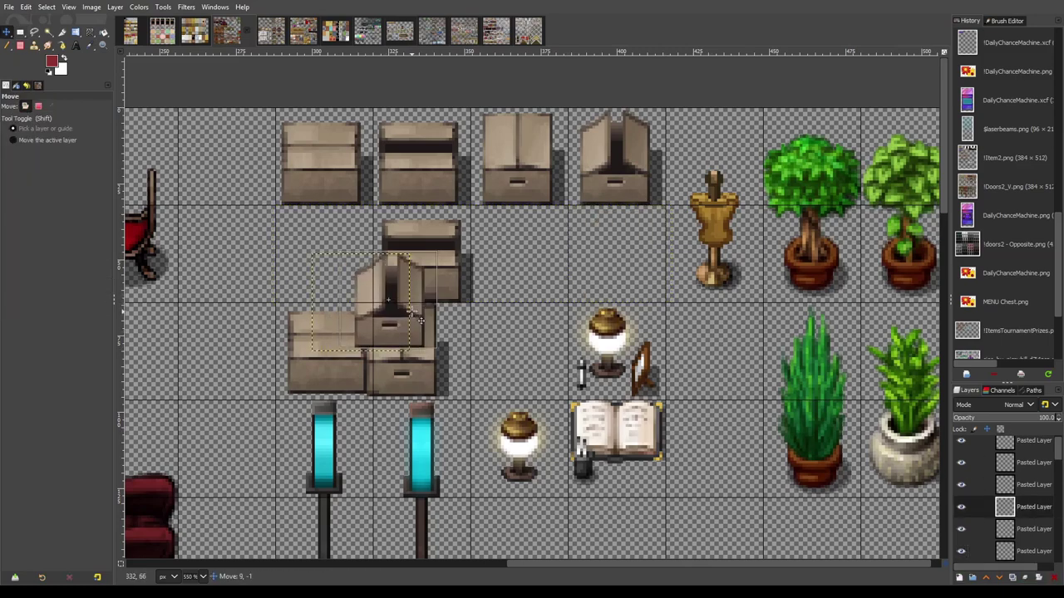
click(961, 553)
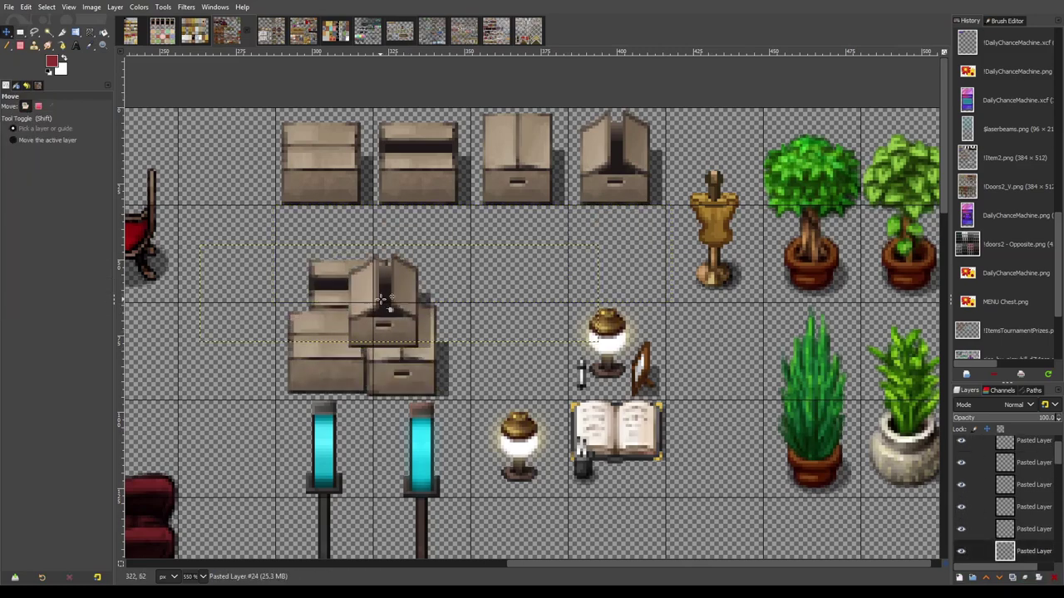
scroll(461, 295, up, 2)
key(r)
scroll(573, 408, down, 1)
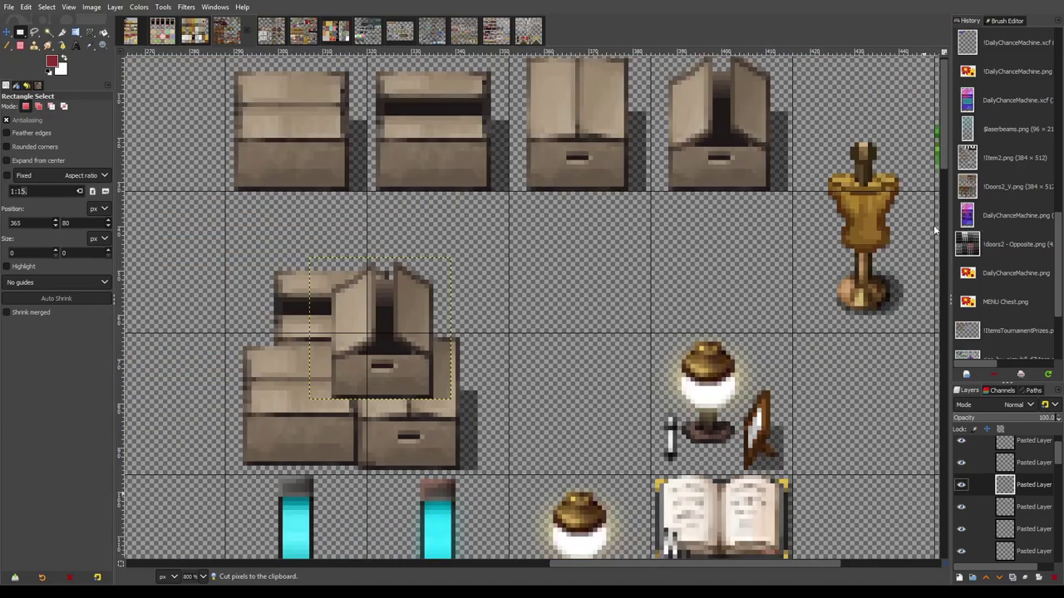
key(m)
drag(417, 481, 437, 394)
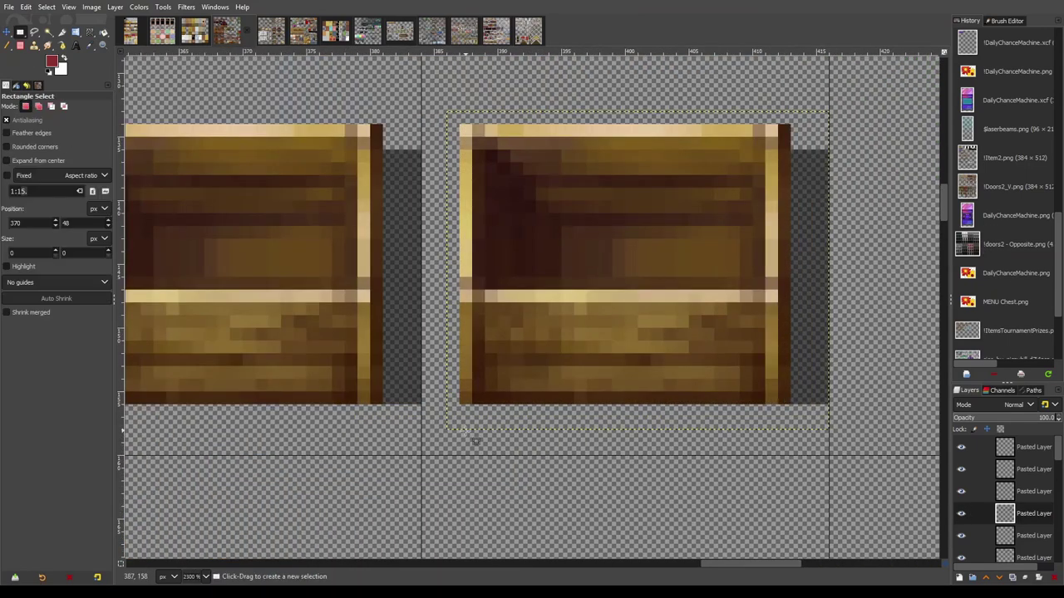
Float the chest's bottom strip to a new layer, raise it, and lower the top rim
drag(803, 403, 456, 374)
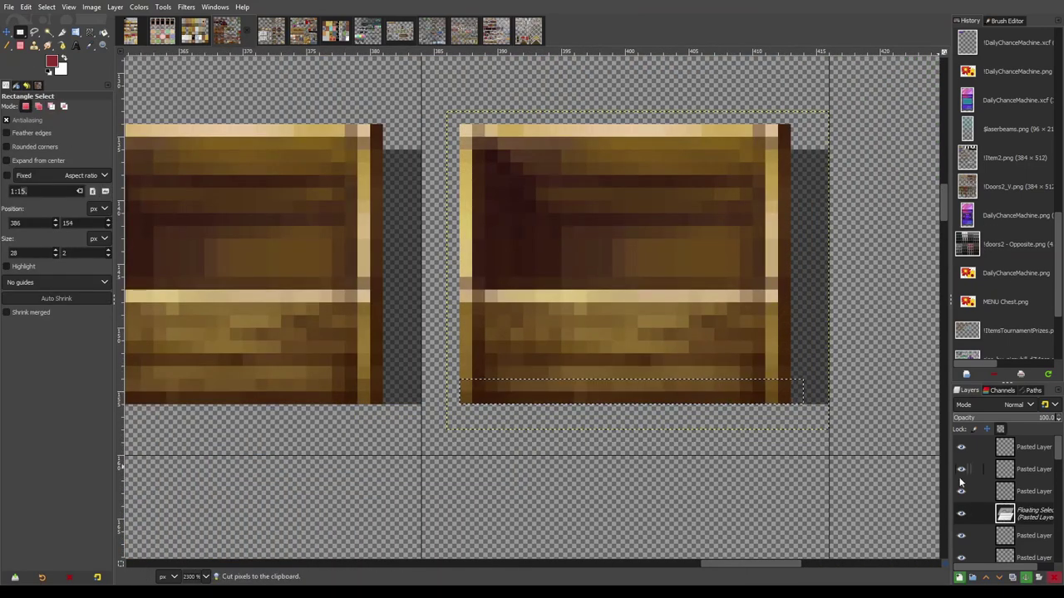
key(shift+ctrl+n)
key(m)
drag(716, 408, 716, 384)
key(r)
key(ctrl+x)
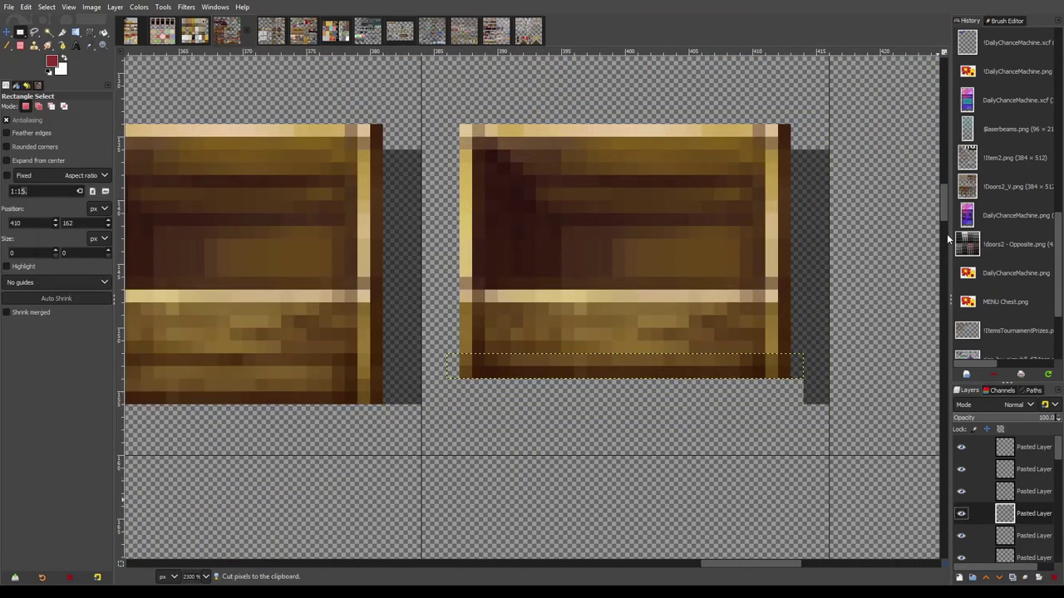
key(Page_Up)
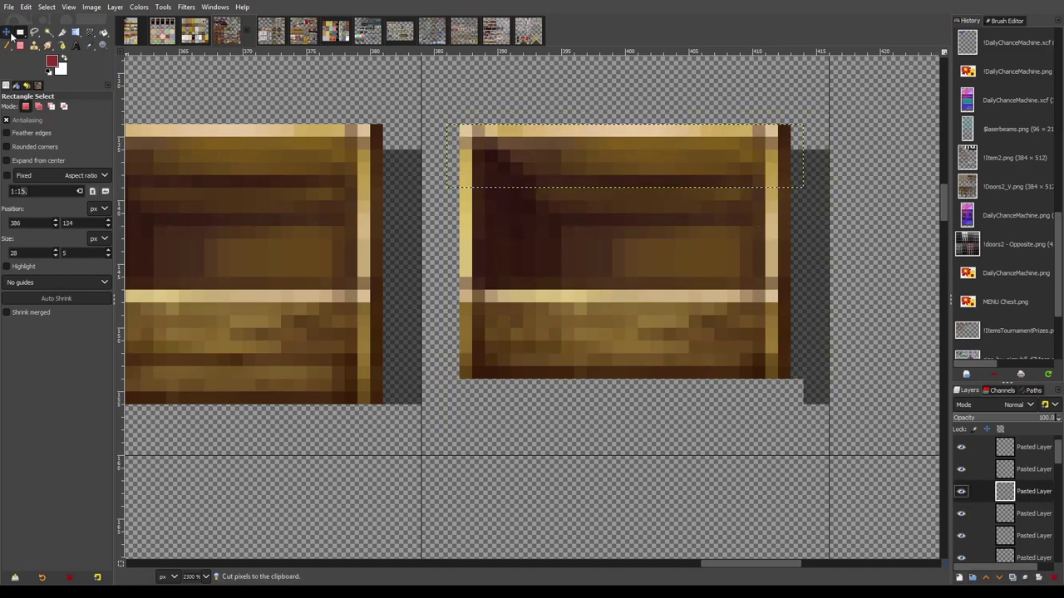
drag(745, 304, 746, 340)
Remove the leftover shadow piece and nudge the shortened chest pieces together
key(Page_Up)
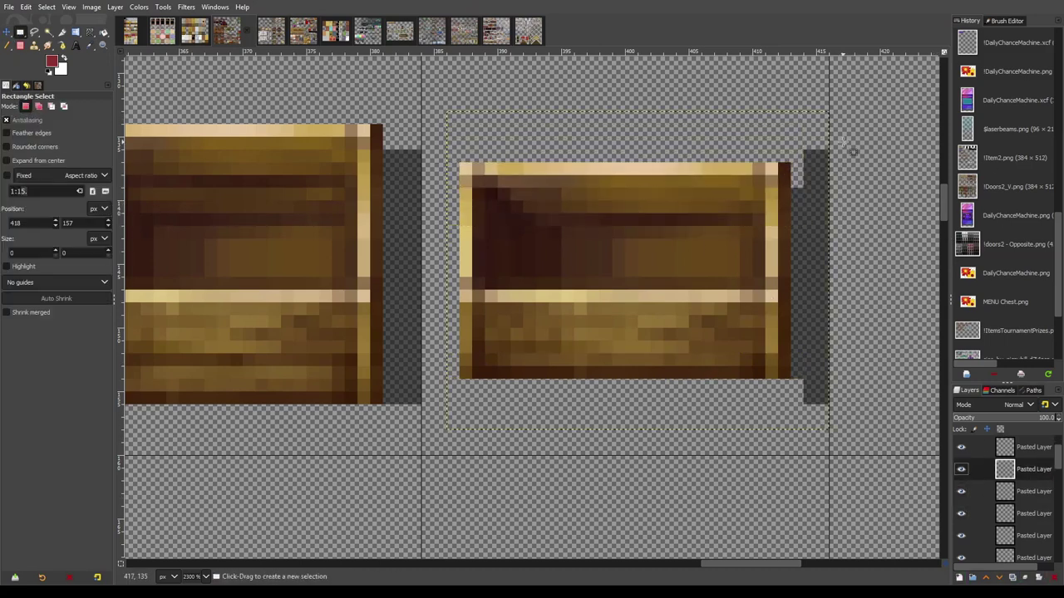
key(ctrl+c)
key(m)
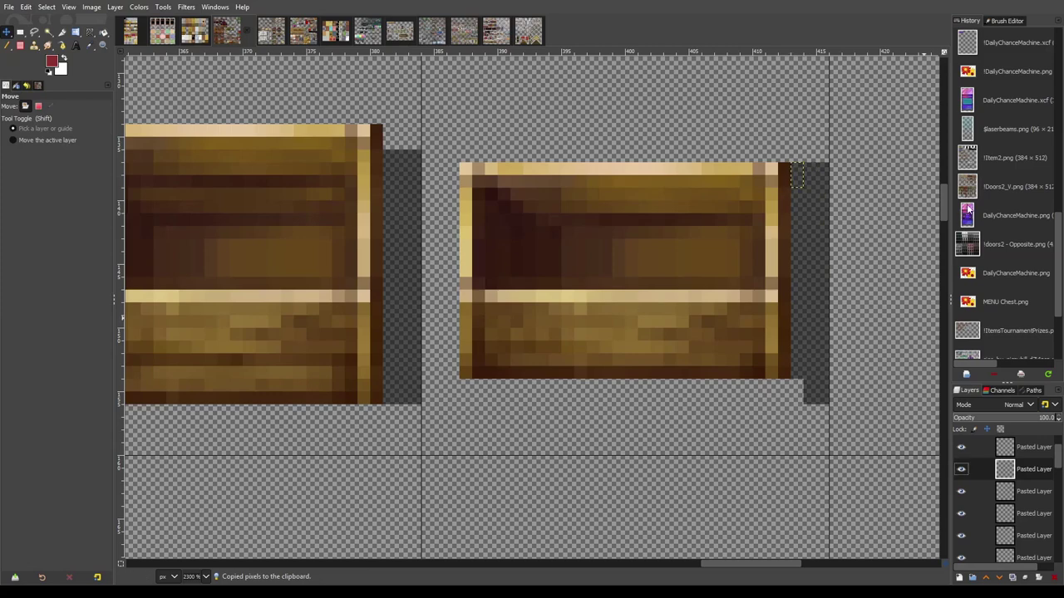
key(Page_Up)
key(r)
key(ctrl+x)
scroll(870, 400, down, 3)
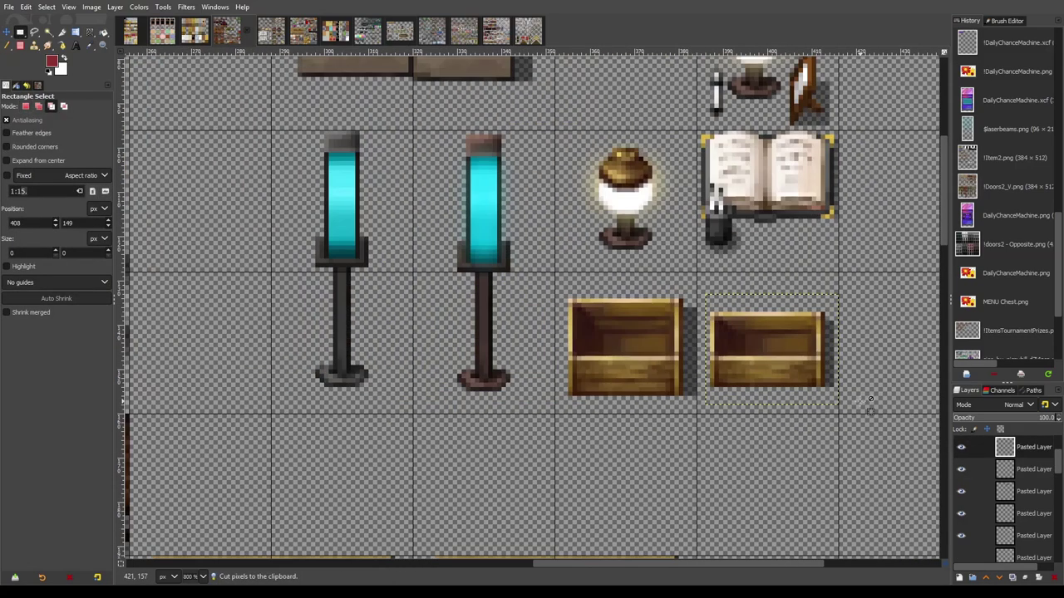
scroll(893, 401, up, 2)
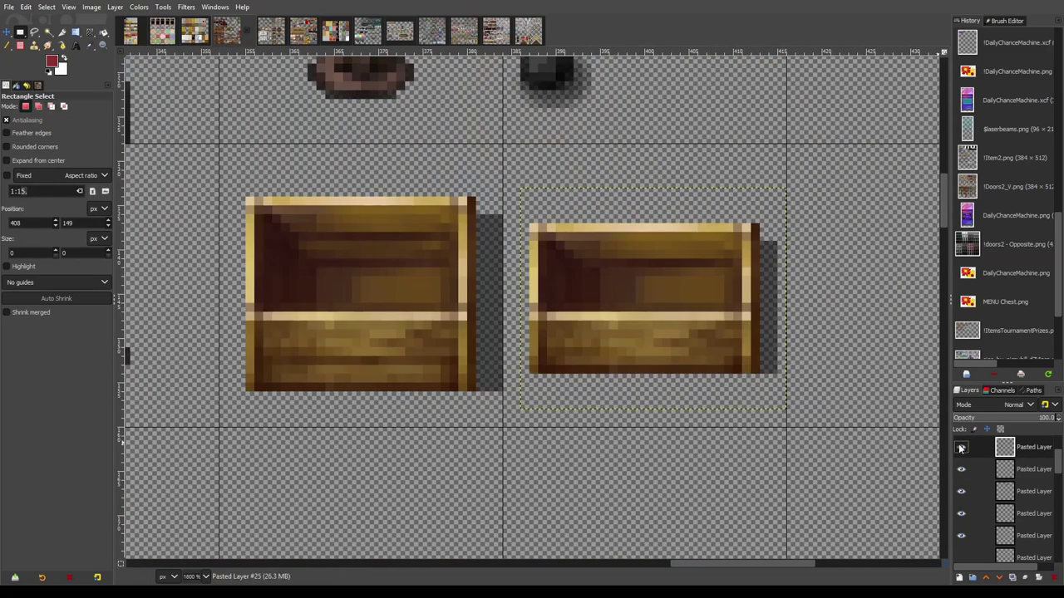
click(6, 32)
drag(654, 294, 654, 352)
drag(717, 290, 701, 219)
drag(736, 372, 736, 337)
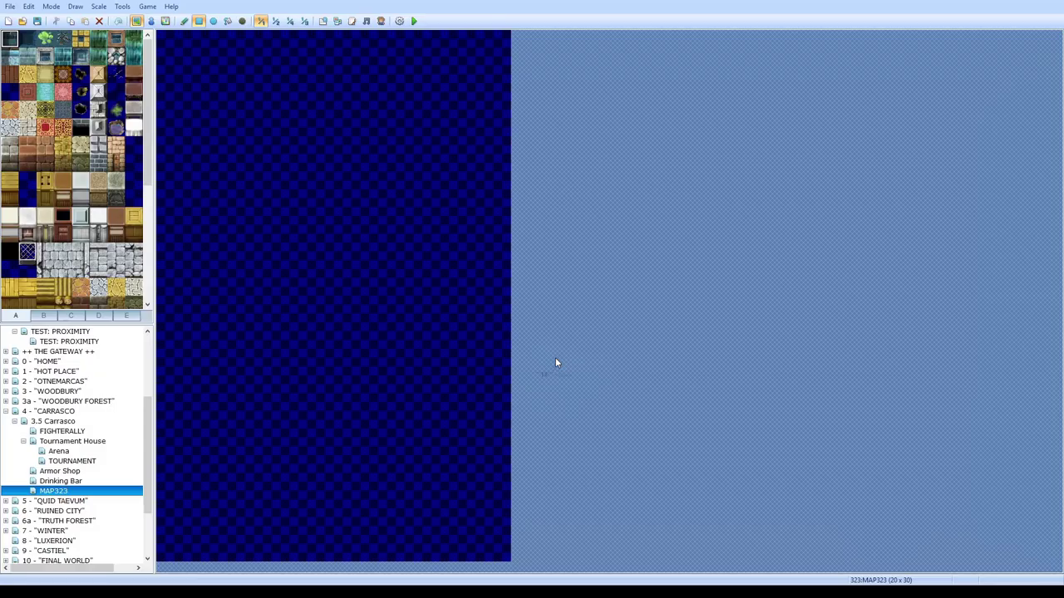
Draw outer walls with a bottom doorway, fill the wood floor, and add left and right partition walls
mouse_move(201, 45)
mouse_down()
mouse_move(197, 551)
mouse_move(330, 540)
mouse_up()
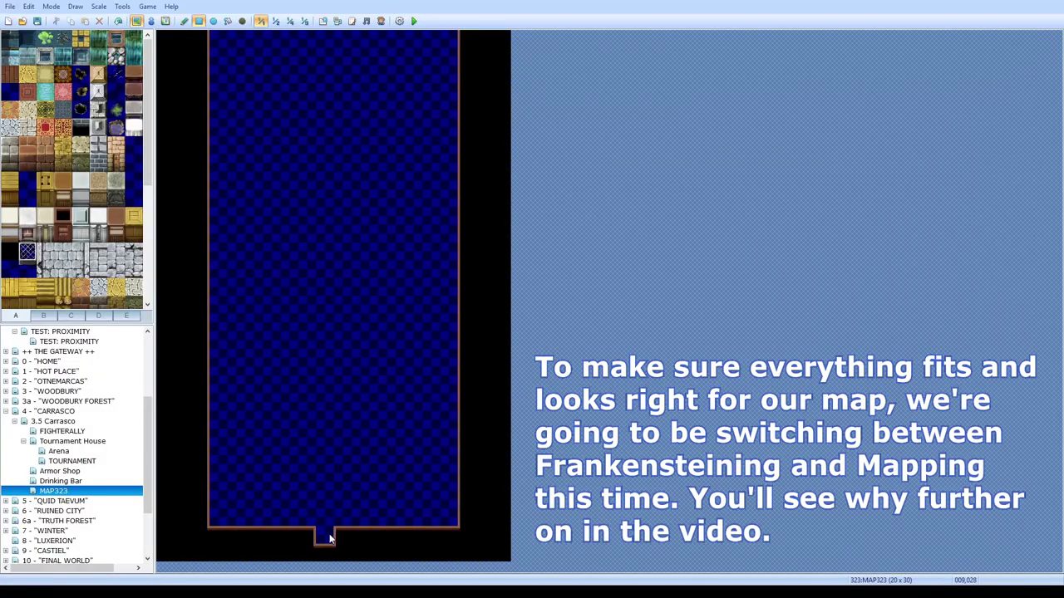
click(340, 551)
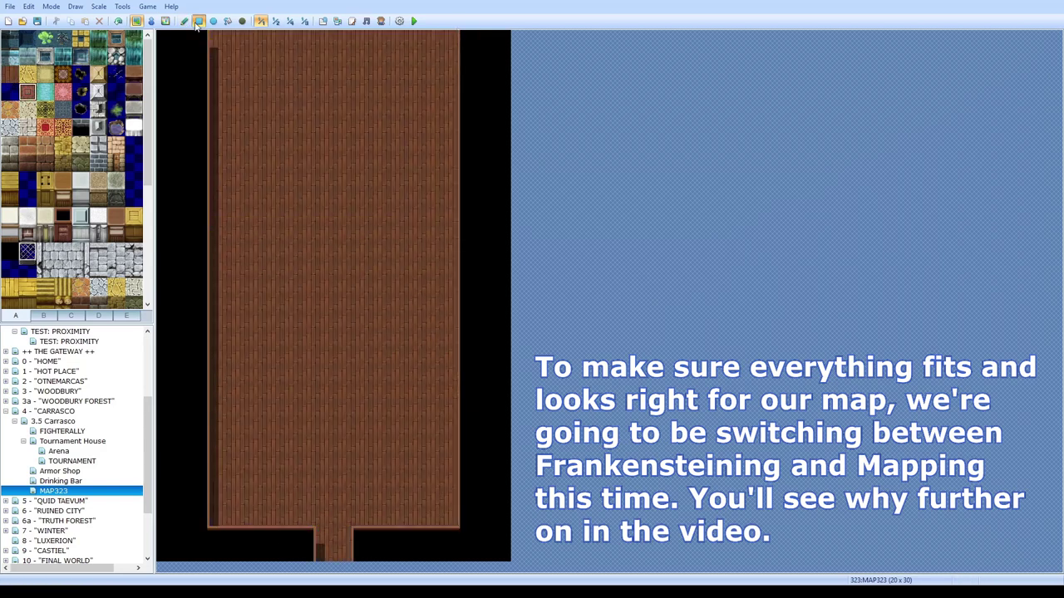
click(98, 316)
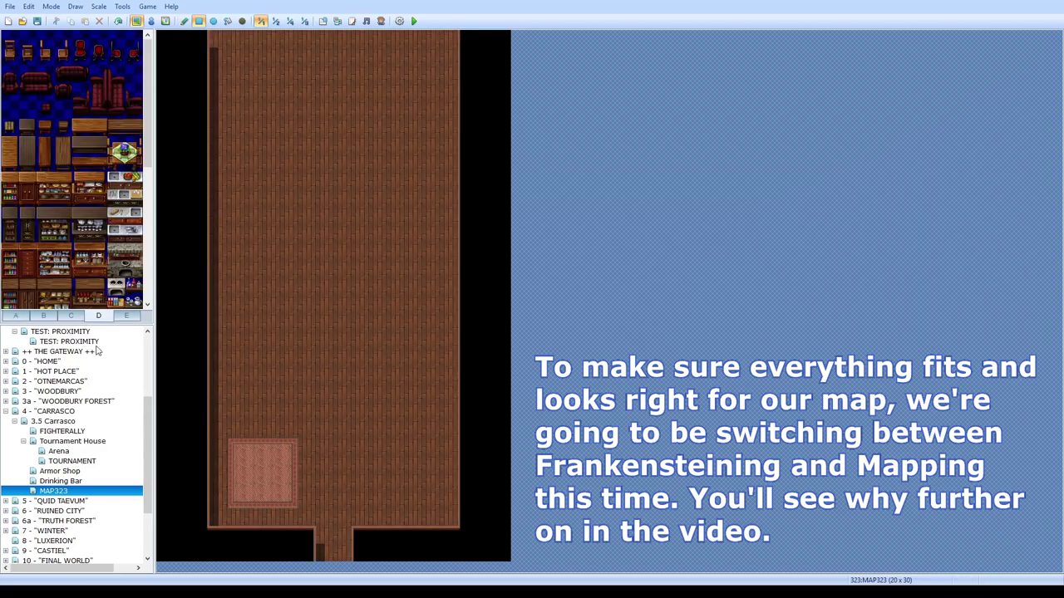
right_click(230, 408)
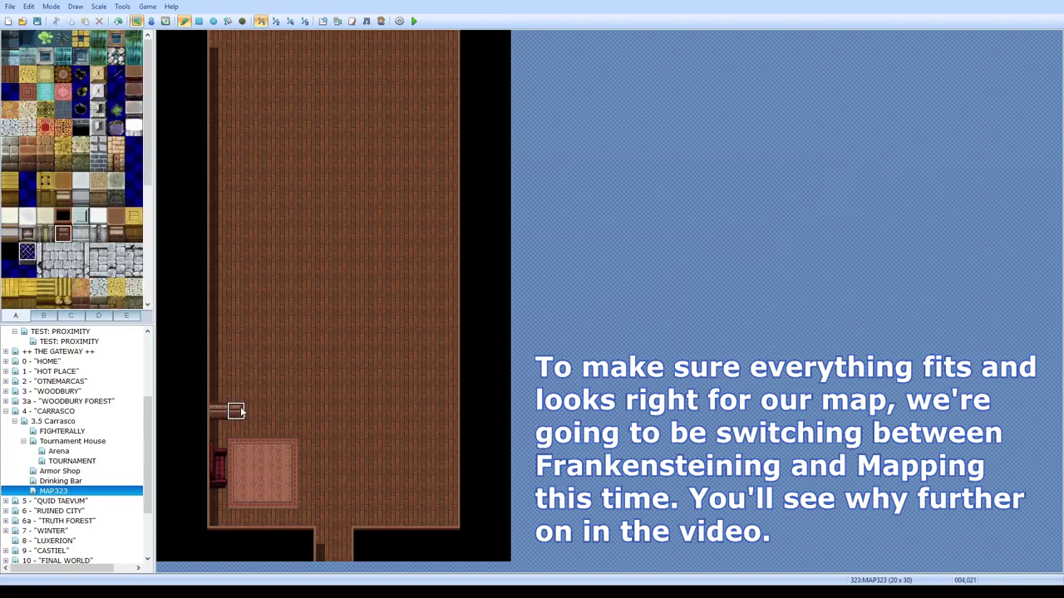
drag(212, 399, 290, 391)
drag(453, 399, 360, 393)
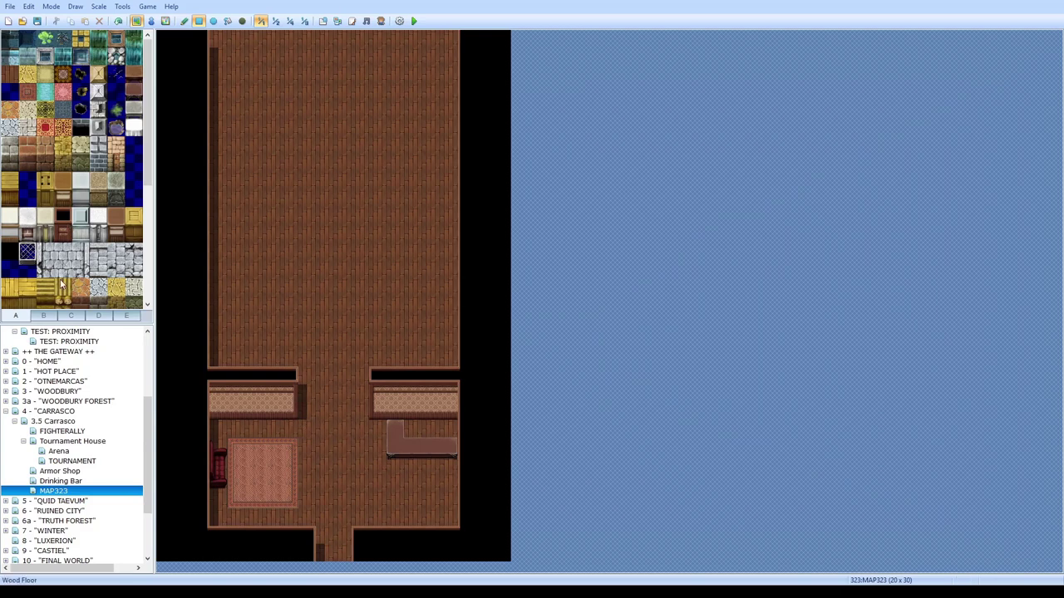
click(99, 316)
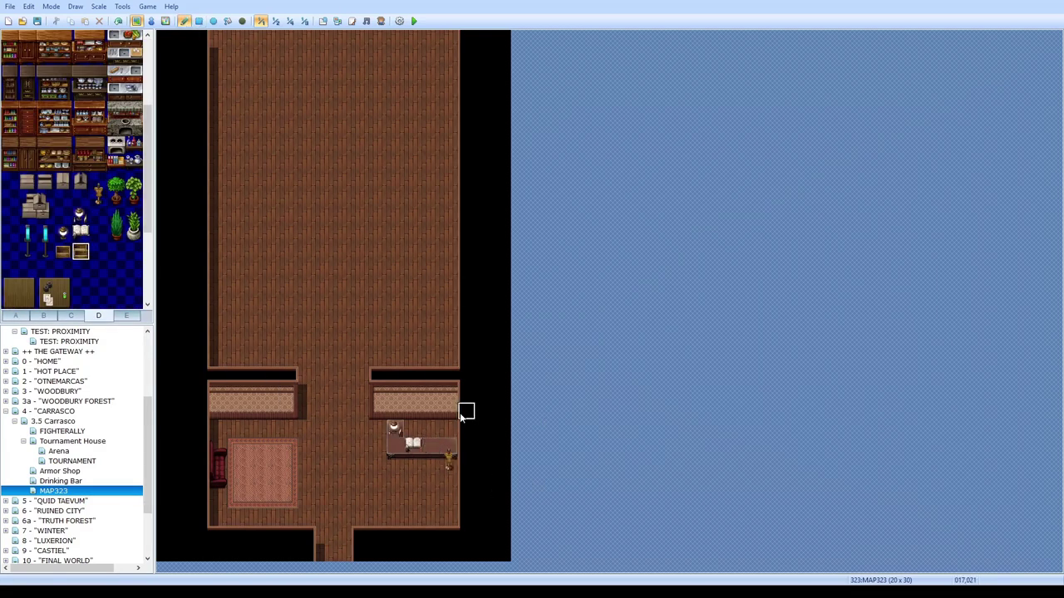
key(alt+Tab)
scroll(581, 332, up, 3)
Duplicate the crate layer to stack a second crate, with the mannequin in front
drag(496, 401, 705, 380)
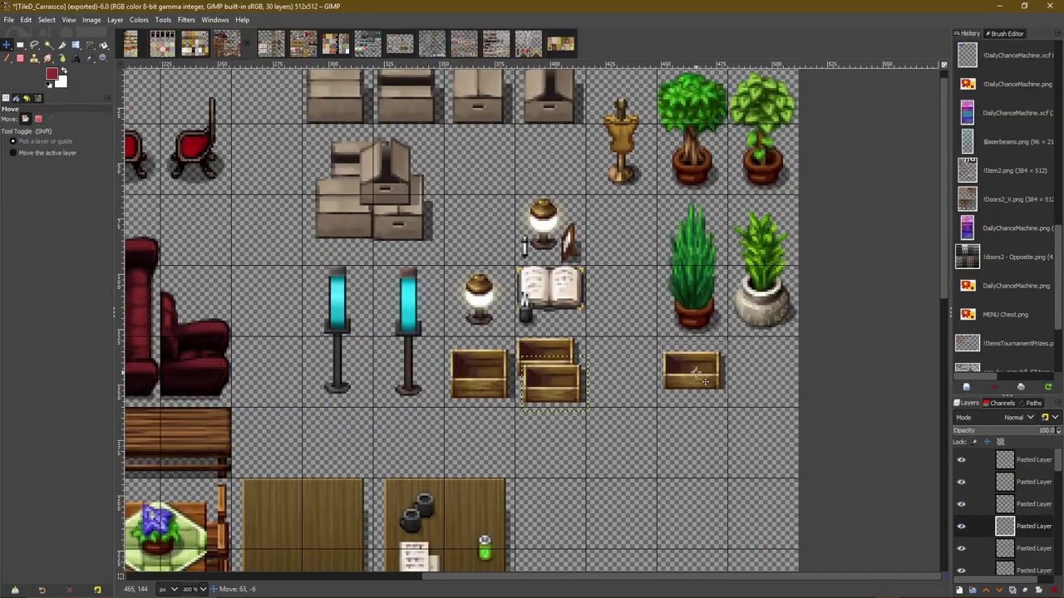
scroll(706, 382, up, 3)
right_click(914, 526)
click(939, 257)
drag(654, 349, 656, 384)
scroll(532, 283, down, 3)
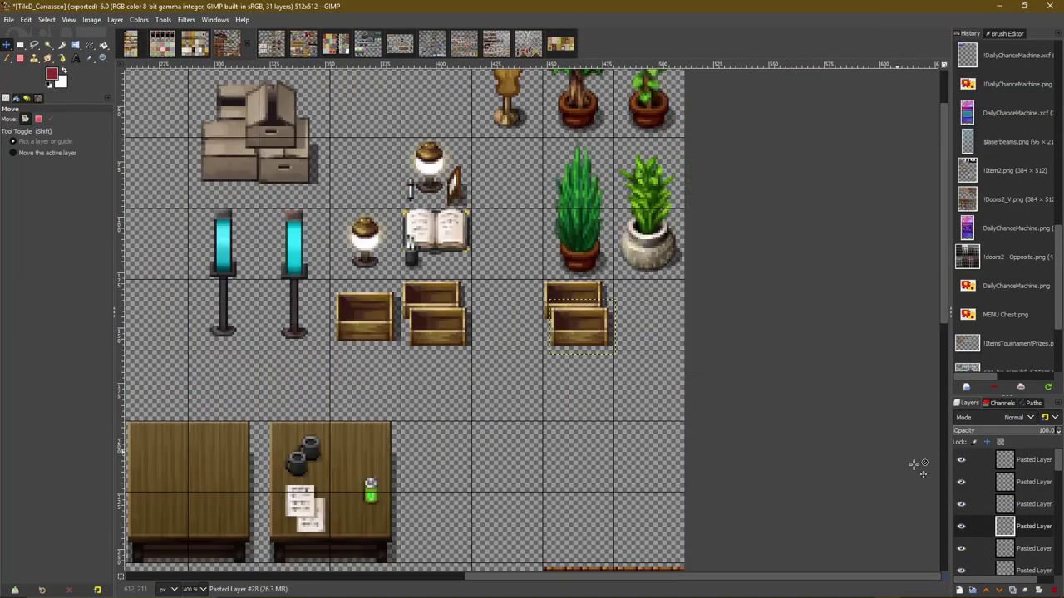
right_click(997, 499)
click(973, 257)
drag(1026, 459, 1039, 455)
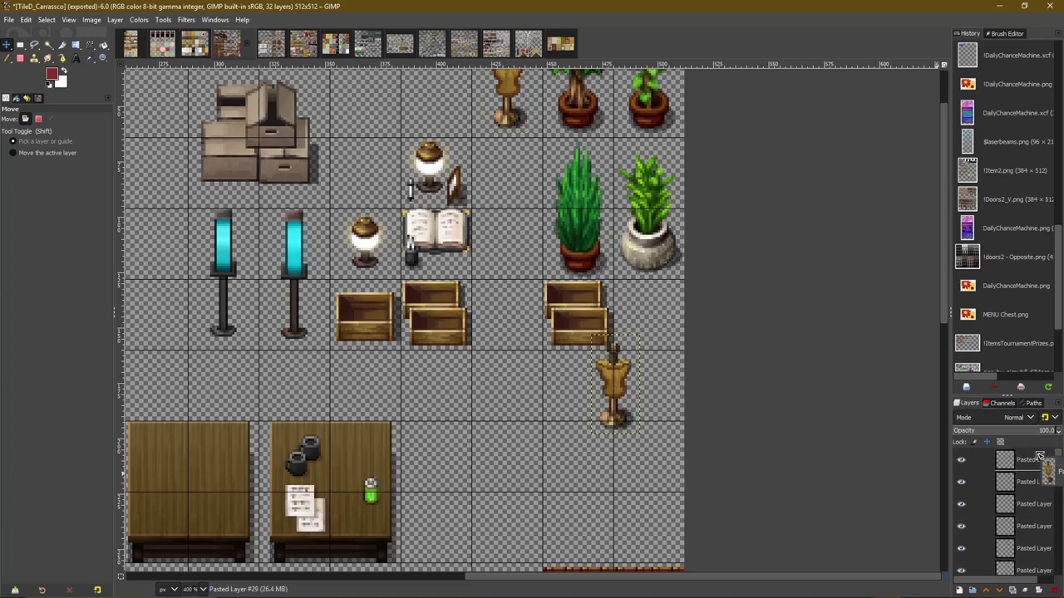
drag(613, 385, 584, 370)
Merge the mannequin into the crates layer and shift its hue toward red
scroll(621, 365, up, 2)
right_click(968, 574)
click(939, 285)
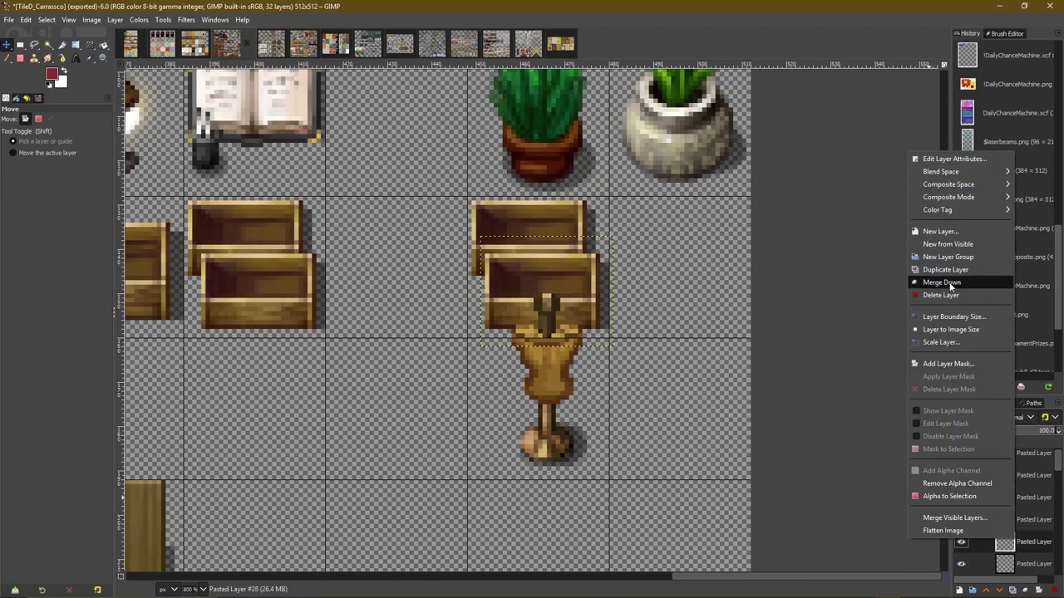
click(139, 19)
click(177, 71)
drag(316, 359, 286, 357)
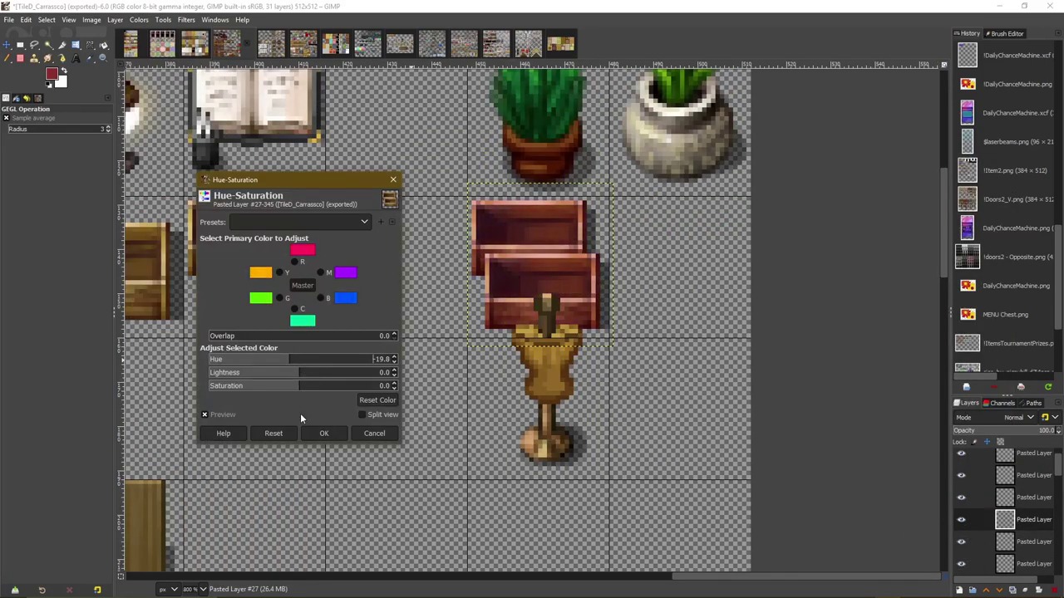
click(324, 433)
key(alt+Tab)
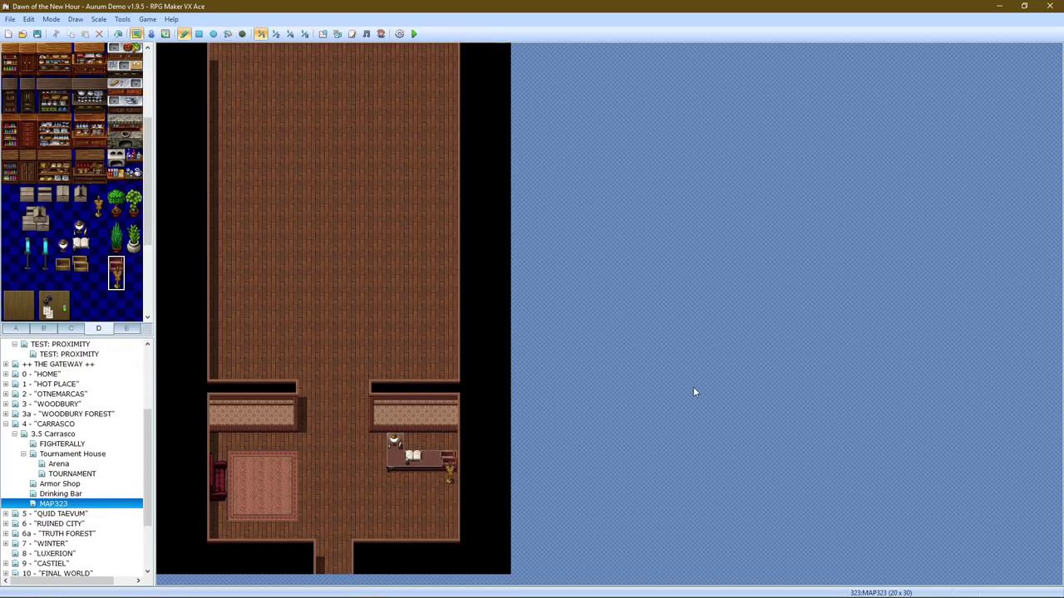
key(alt+Tab)
Paste a door beside the mannequin and recolour it reddish with Hue-Saturation
scroll(509, 288, up, 3)
scroll(510, 288, up, 3)
key(ctrl+c)
scroll(638, 447, down, 3)
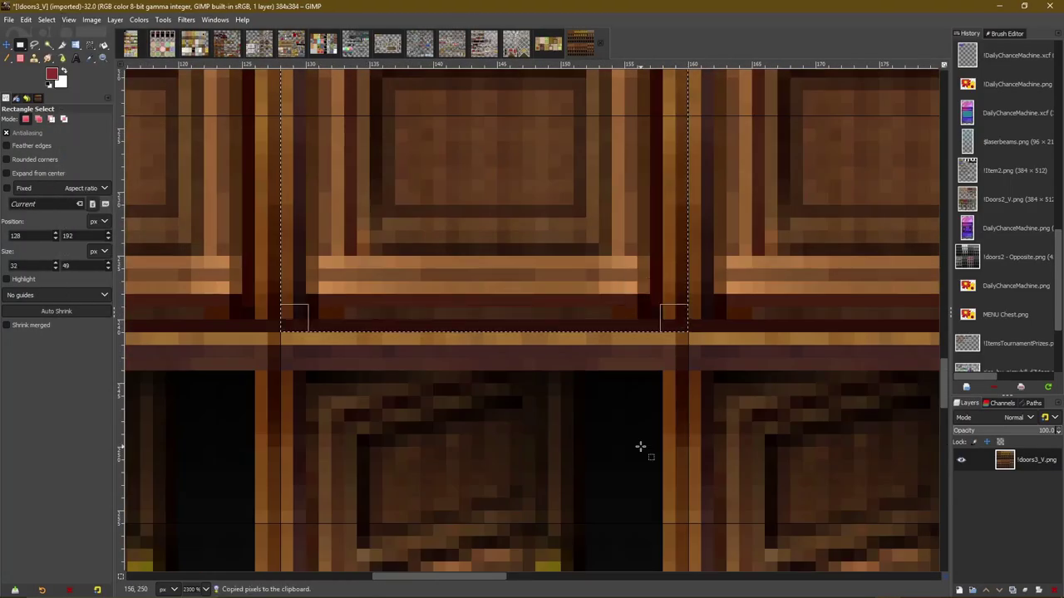
scroll(638, 446, down, 3)
key(ctrl+v)
key(m)
drag(533, 270, 680, 358)
scroll(680, 360, up, 1)
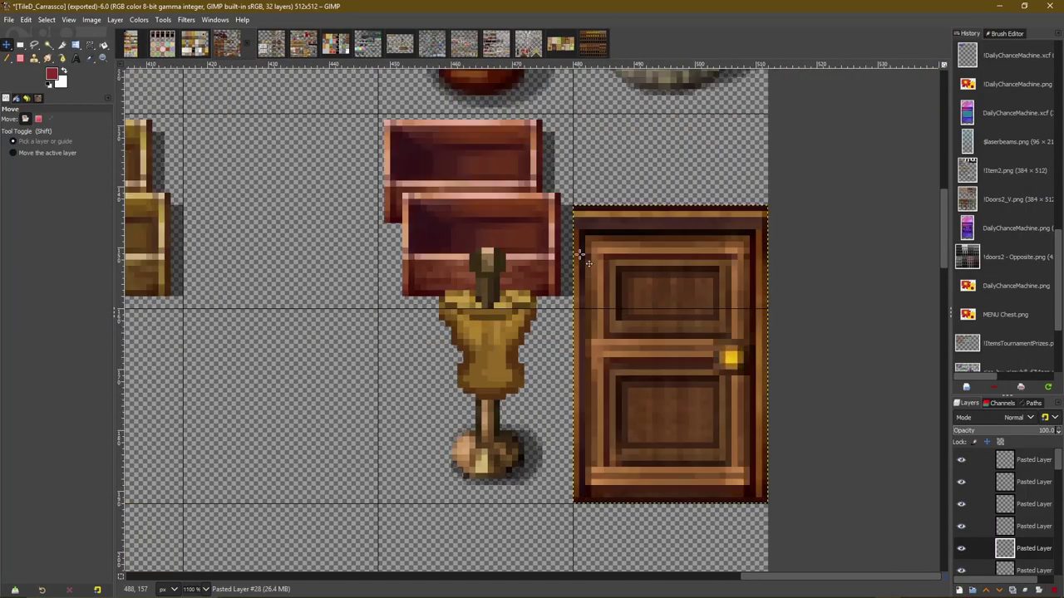
click(138, 19)
click(170, 73)
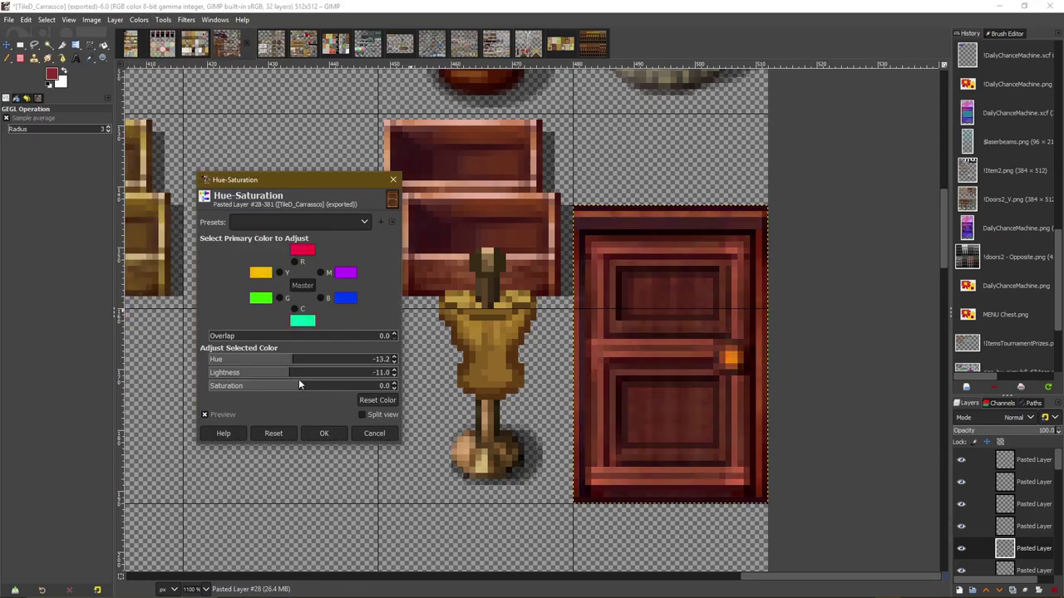
key(Return)
In RPG Maker, create a map event using a !Flame VM flame graphic
key(alt+Tab)
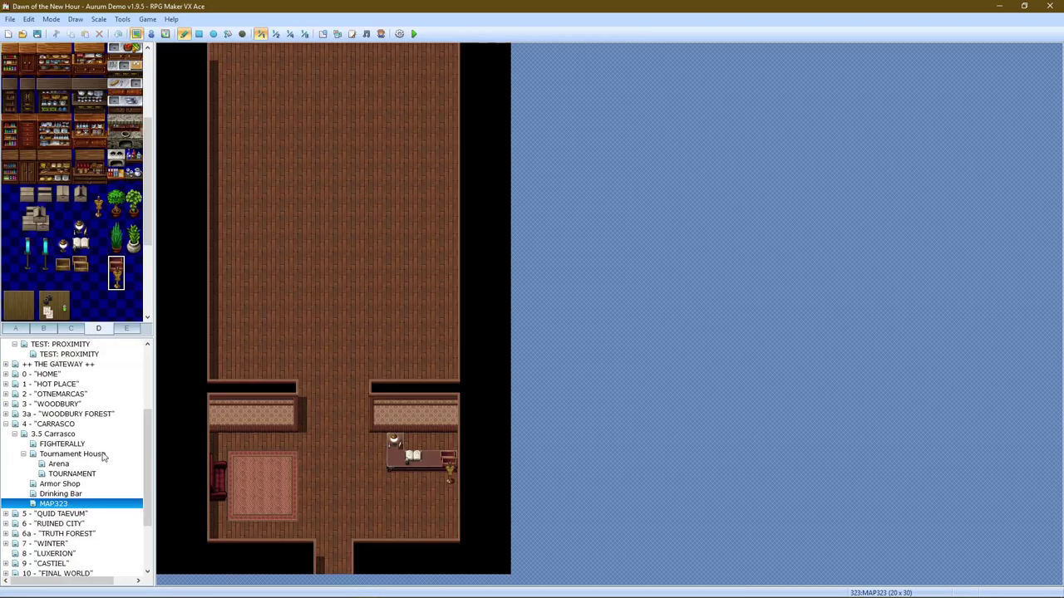
key(F6)
double_click(501, 380)
double_click(332, 349)
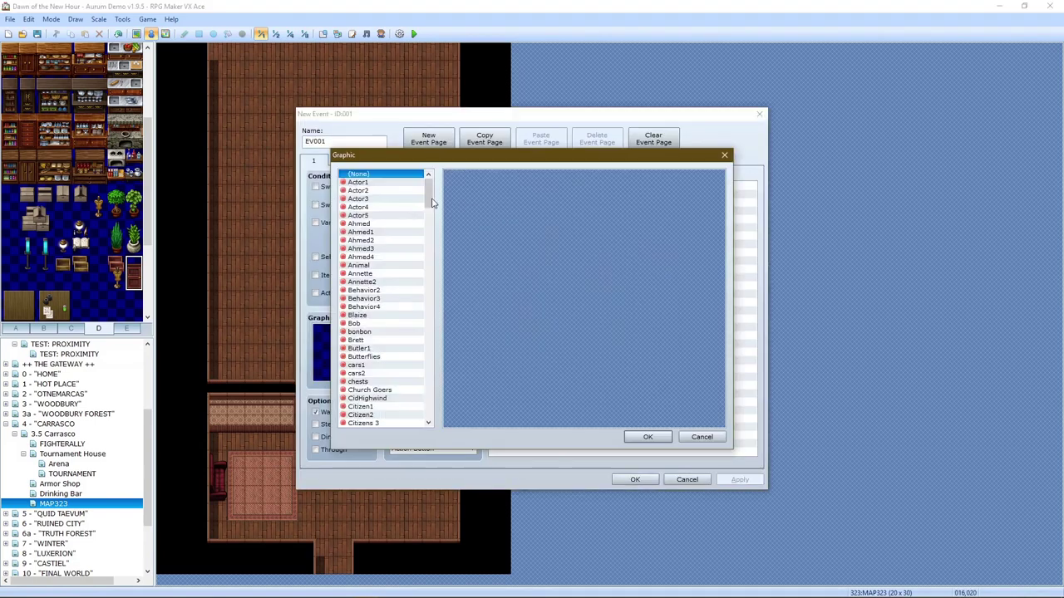
scroll(382, 333, down, 10)
click(375, 356)
click(373, 350)
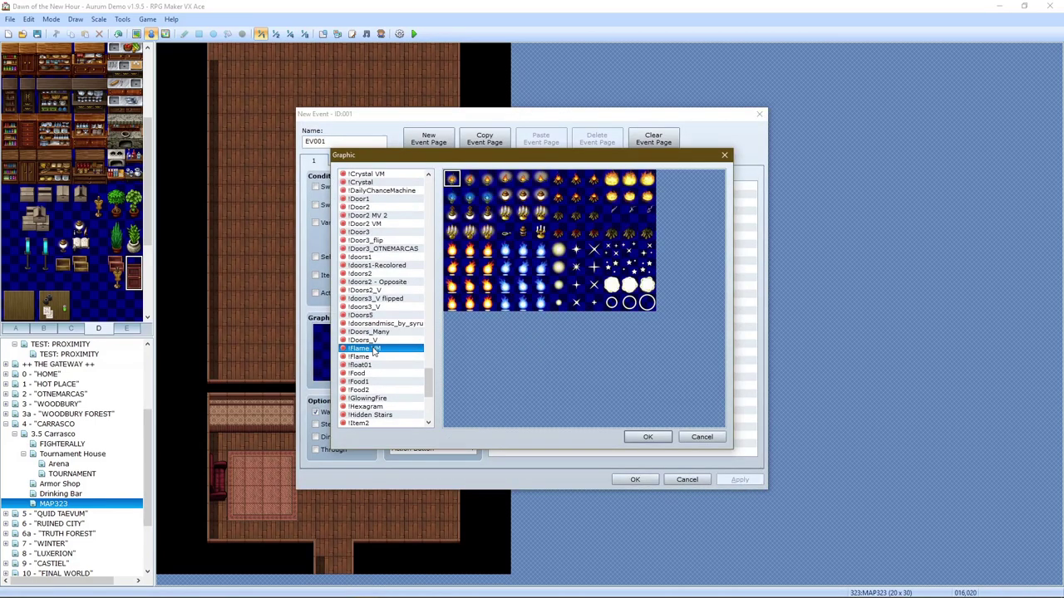
double_click(479, 218)
key(Return)
key(alt+Tab)
Paste the candelabra into the tileset on an empty tile
scroll(381, 173, up, 3)
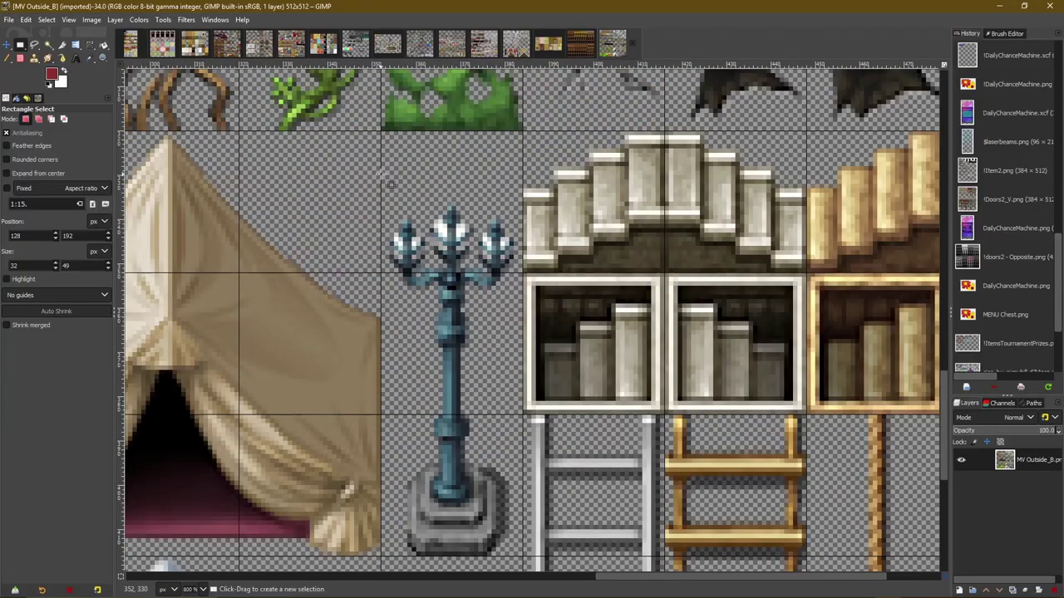
key(ctrl+c)
click(548, 43)
click(226, 43)
key(ctrl+v)
key(m)
drag(577, 338, 291, 363)
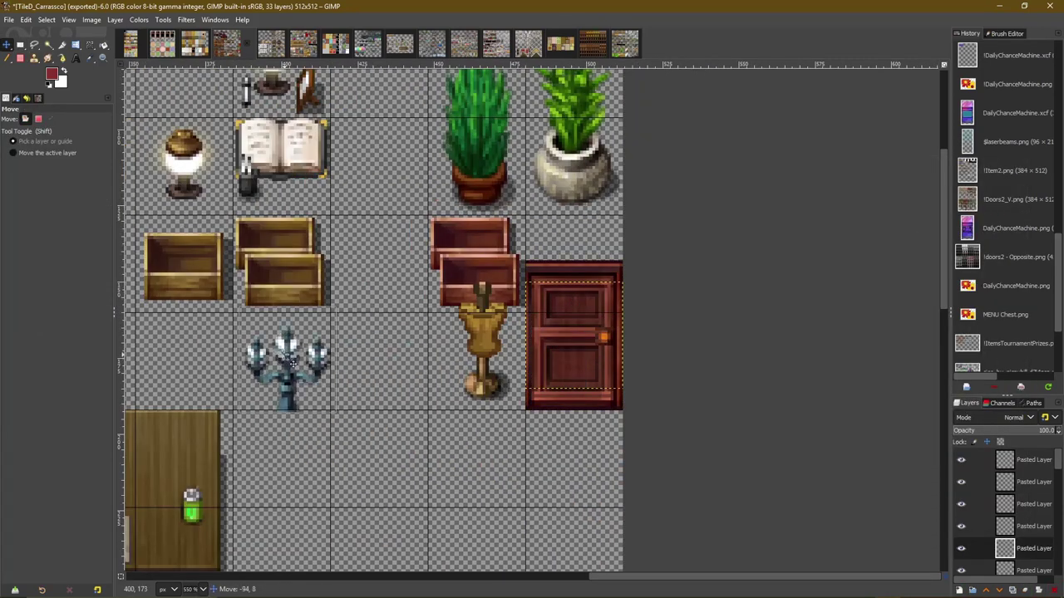
scroll(290, 364, up, 3)
key(r)
scroll(438, 474, down, 4)
scroll(424, 490, up, 5)
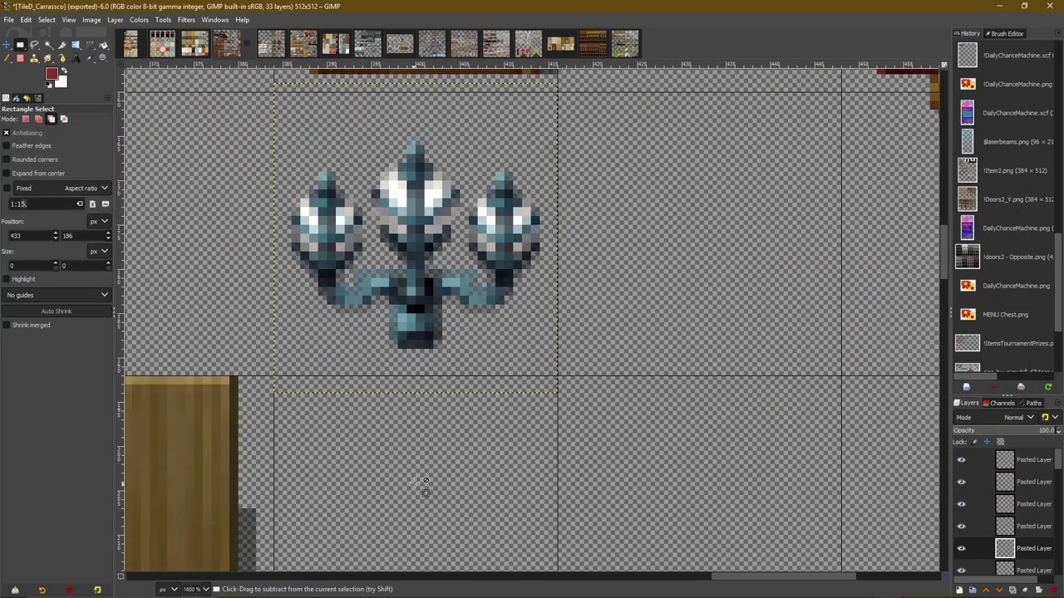
Duplicate the candelabra one tile right and cut off the copy's left and right arms
right_click(1022, 549)
click(950, 273)
key(m)
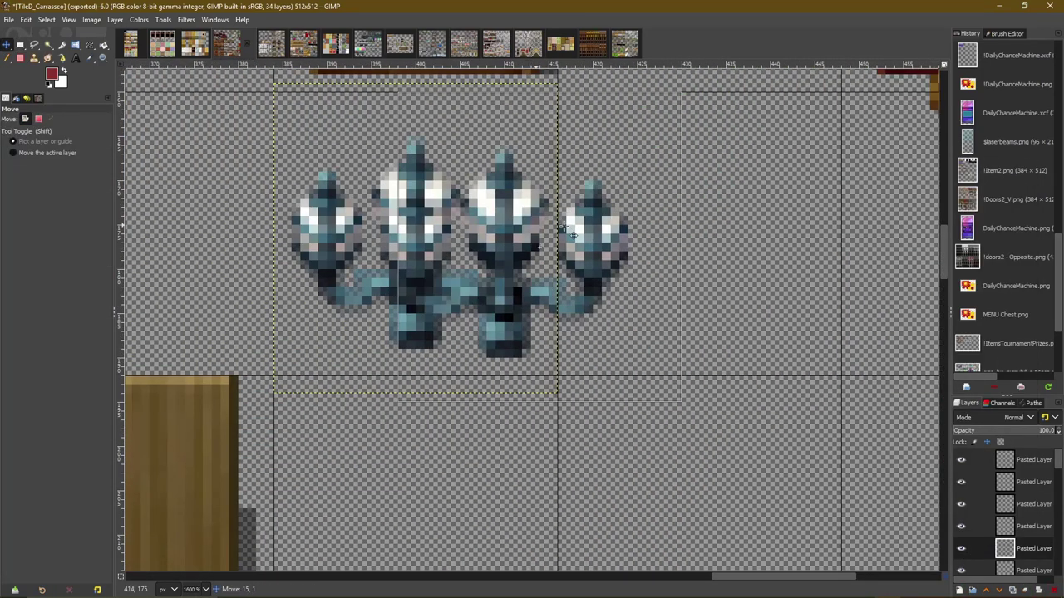
drag(328, 295, 611, 295)
key(r)
drag(583, 216, 656, 336)
key(ctrl+x)
drag(748, 166, 827, 324)
key(ctrl+x)
scroll(532, 333, down, 3)
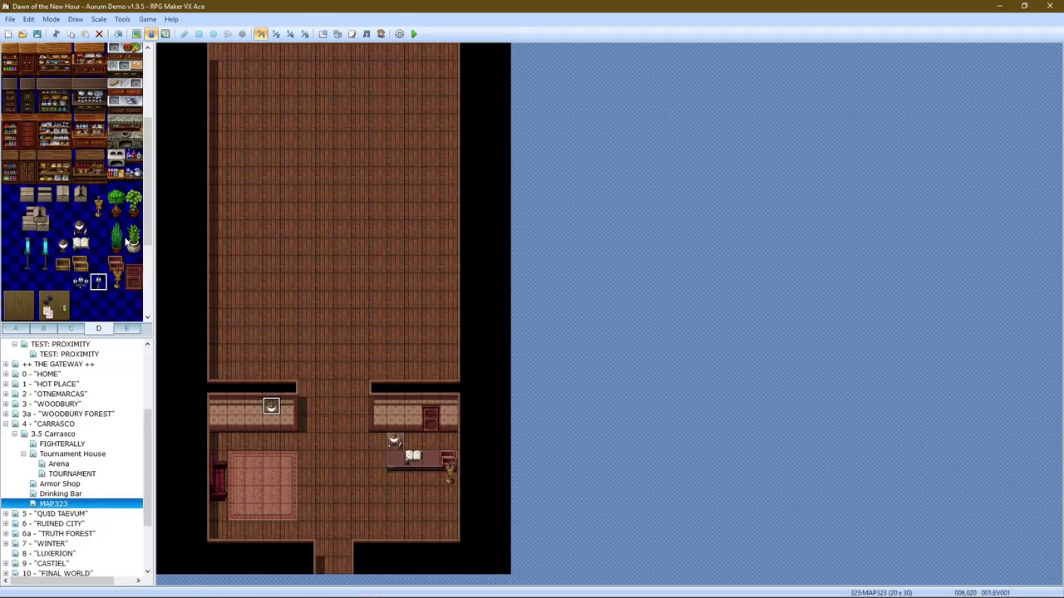
Darken the single lamp with Hue-Saturation, then reapply the same adjustment to the candelabra
key(F5)
click(448, 406)
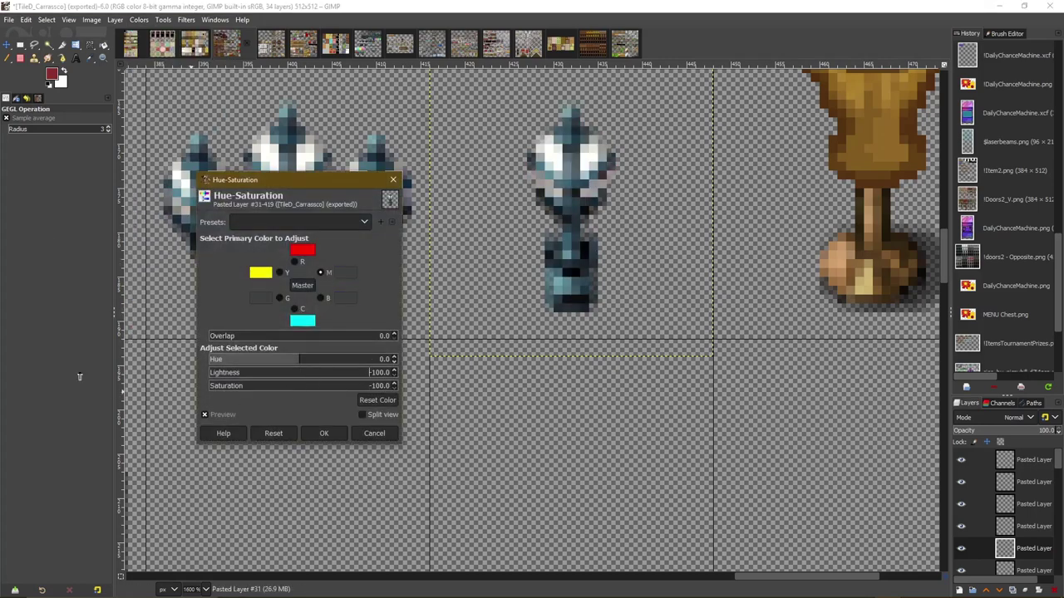
scroll(570, 299, down, 2)
scroll(570, 299, up, 1)
click(324, 433)
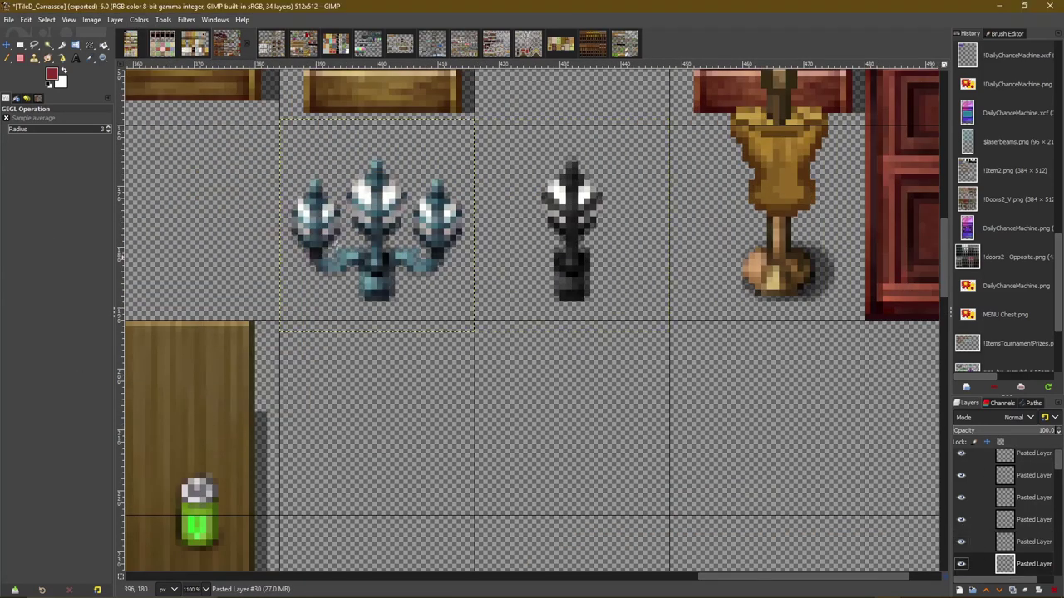
key(shift+ctrl+f)
drag(297, 175, 716, 141)
Keep the candelabra darkening, then cut a narrow chest strip and paste it back shifted sideways
key(Return)
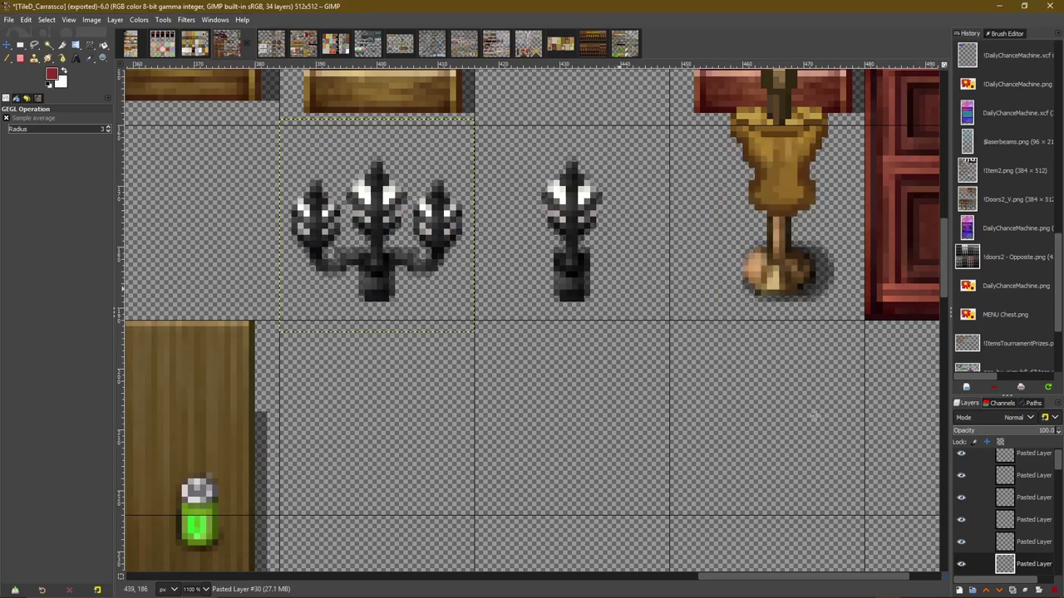
scroll(814, 416, down, 3)
scroll(858, 291, up, 4)
key(r)
key(ctrl+x)
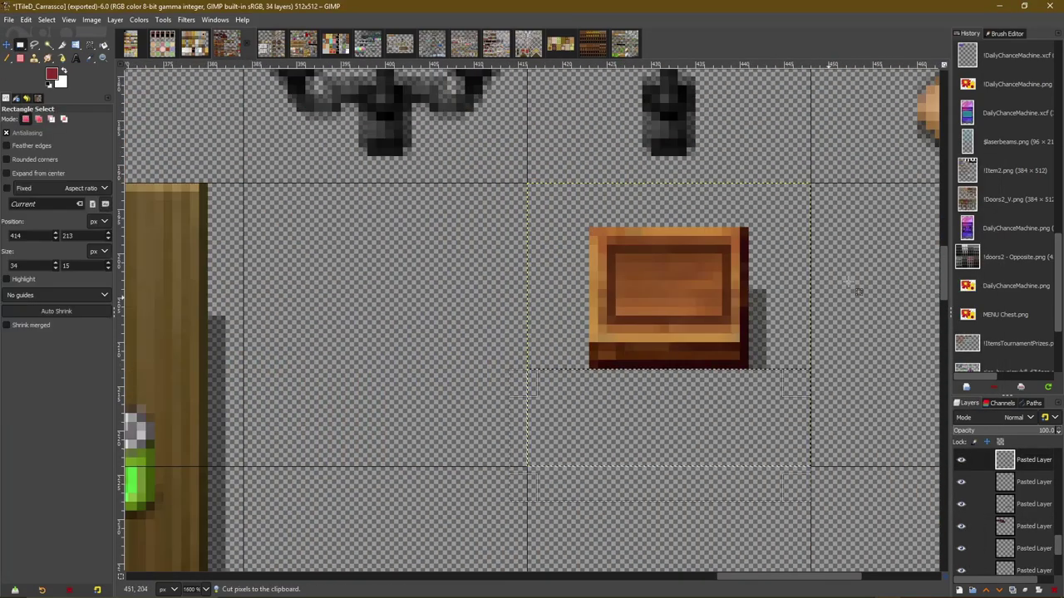
drag(555, 199, 598, 323)
key(ctrl+x)
key(ctrl+v)
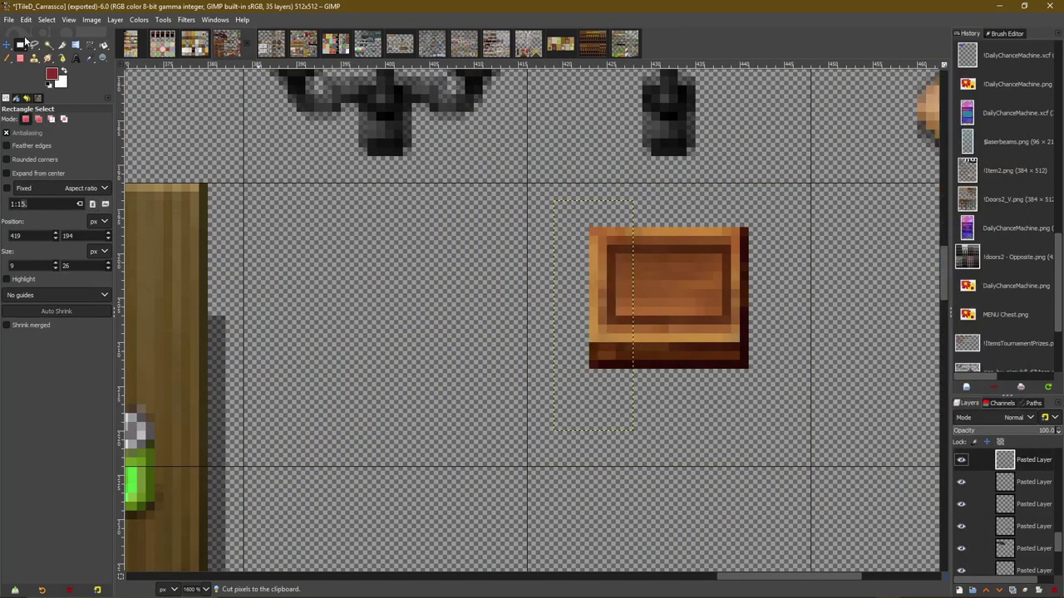
key(m)
drag(741, 405, 821, 405)
scroll(820, 405, up, 3)
Cut the chest's left strip into its own layer and move it into place
click(20, 46)
key(ctrl+x)
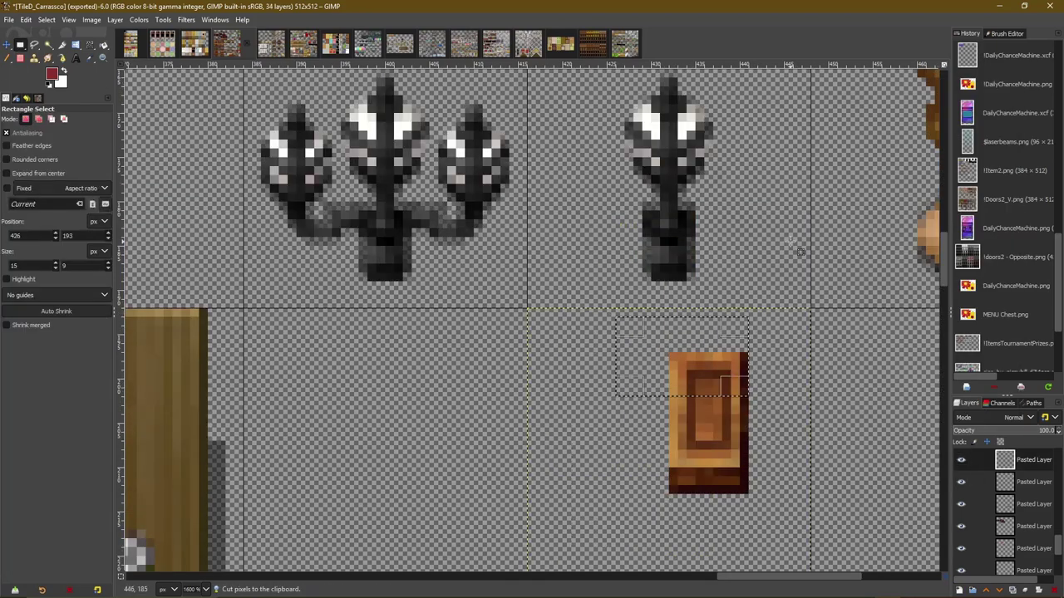
key(ctrl+v)
right_click(997, 466)
click(948, 202)
key(m)
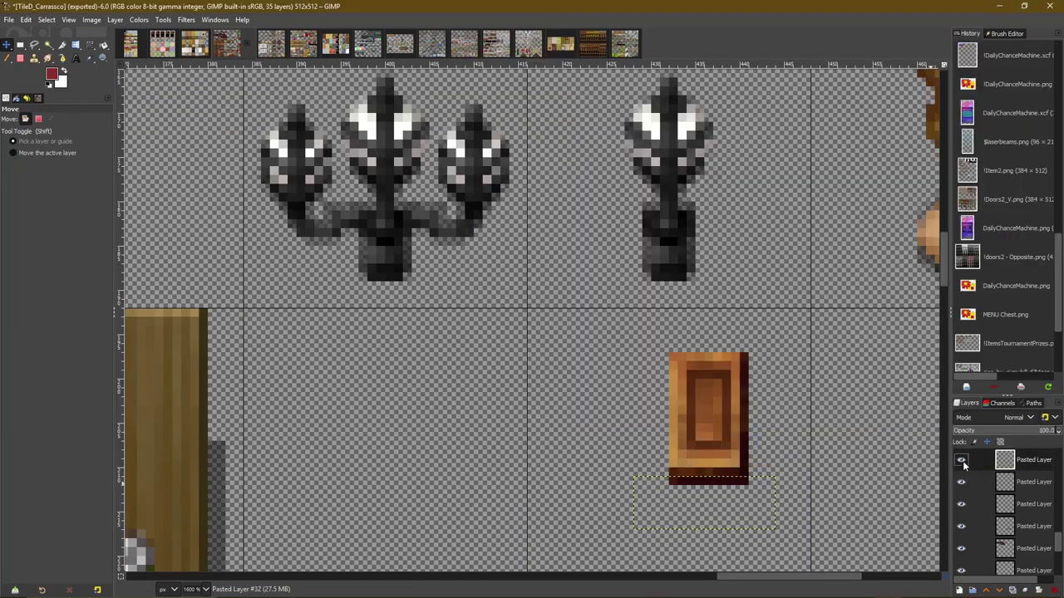
scroll(810, 540, up, 1)
drag(727, 468, 707, 449)
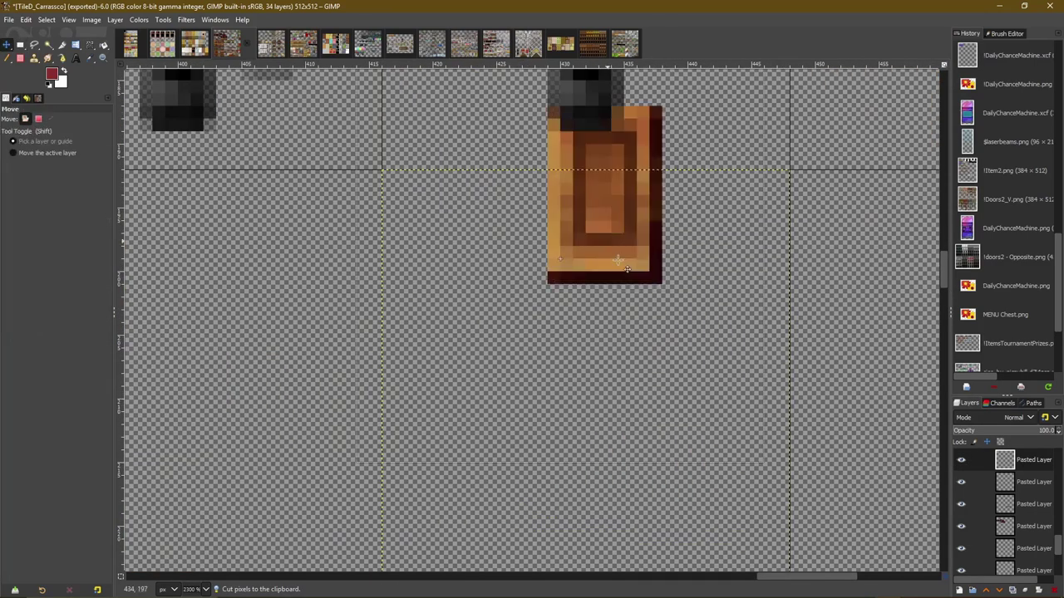
drag(665, 366, 584, 374)
key(ctrl+z)
scroll(391, 314, down, 3)
Cut the chest's left column onto a new layer, nudge it 1 px left and try blend modes
key(r)
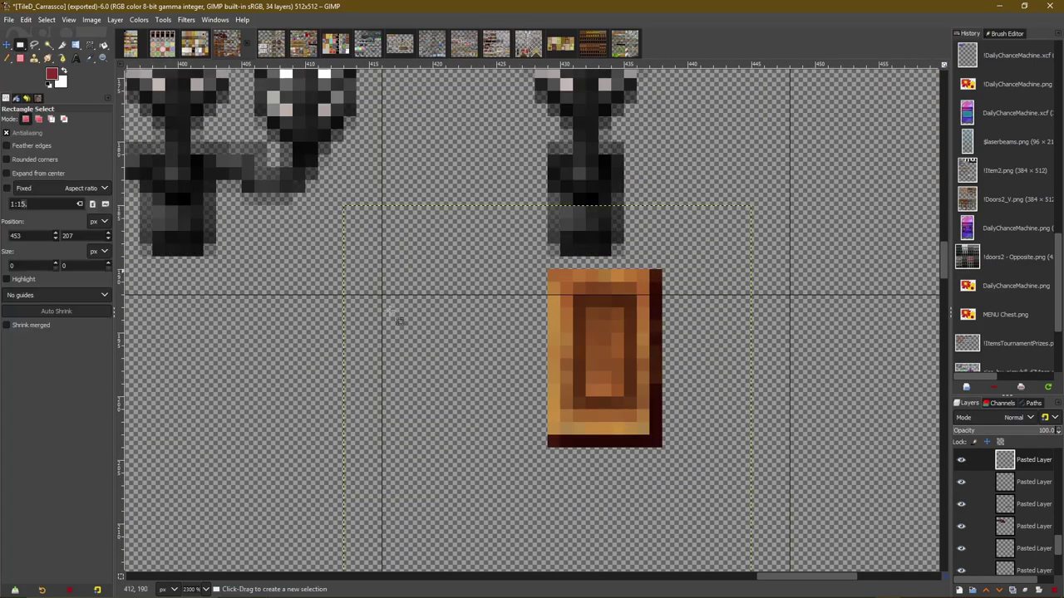
key(ctrl+x)
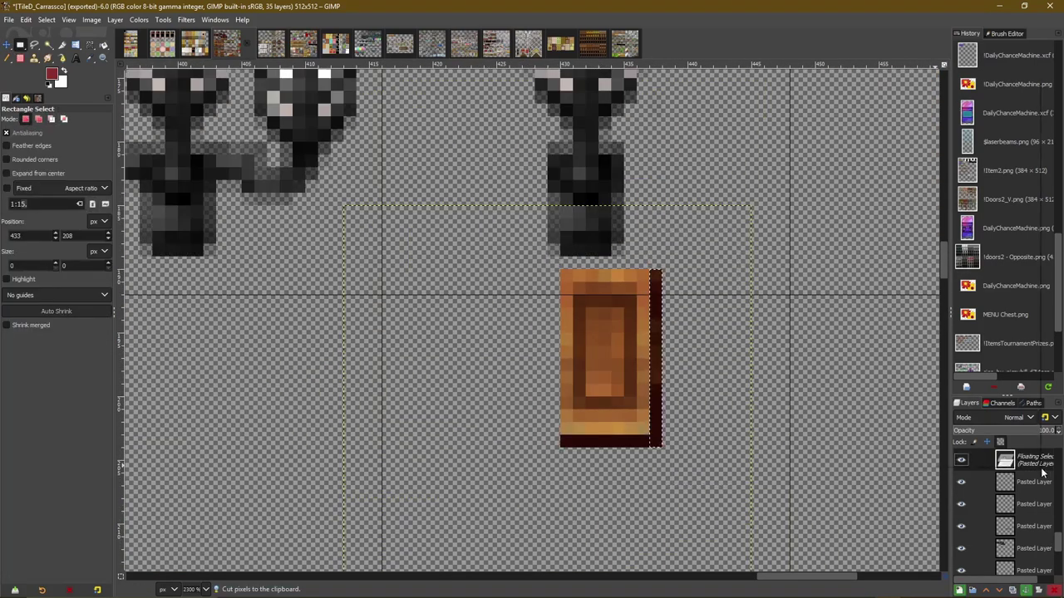
key(ctrl+shift+n)
key(m)
key(Left)
click(1001, 418)
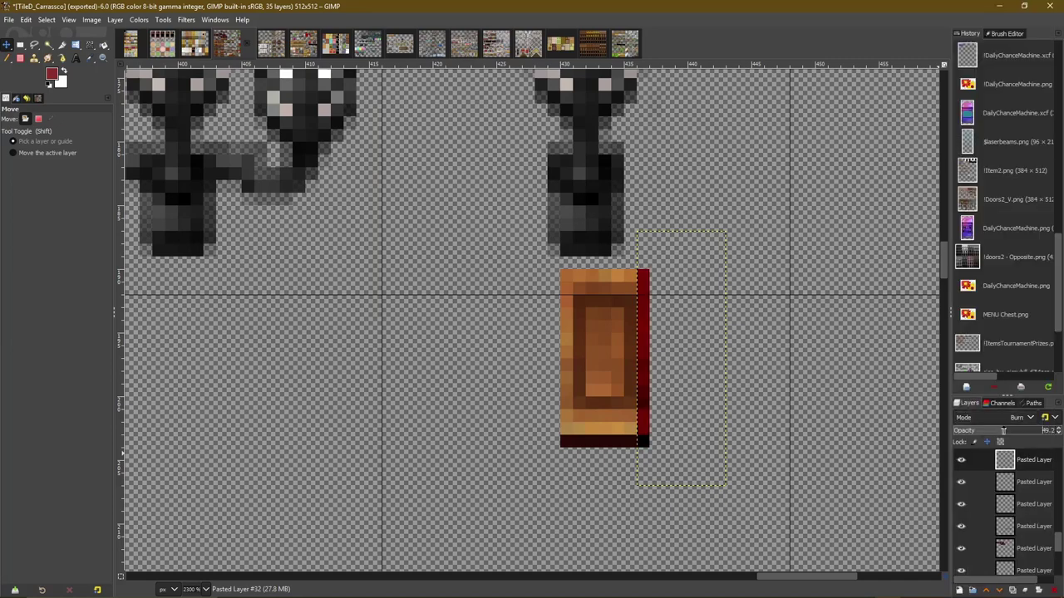
click(1020, 418)
click(1020, 420)
click(1020, 418)
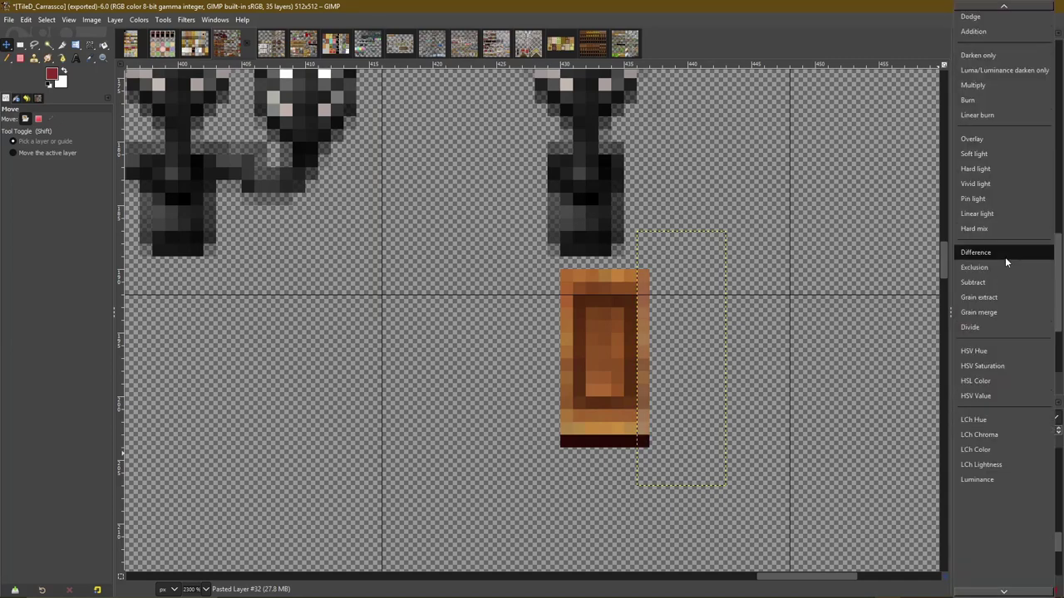
click(1006, 261)
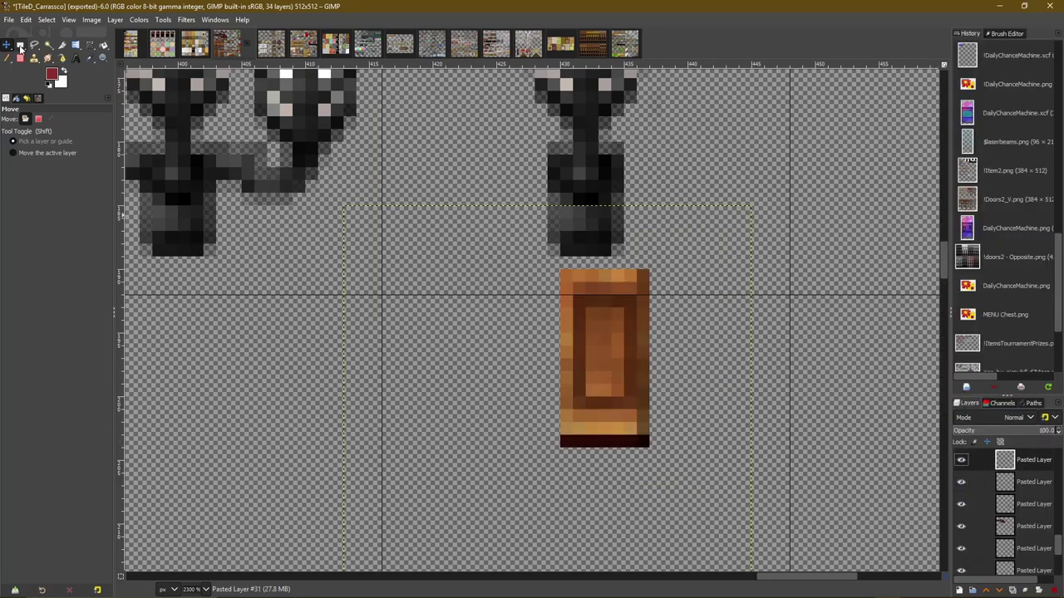
Lower the narrowed wooden plate behind the single lamp and split its bottom rows into a layer
drag(598, 249, 614, 401)
key(ctrl+c)
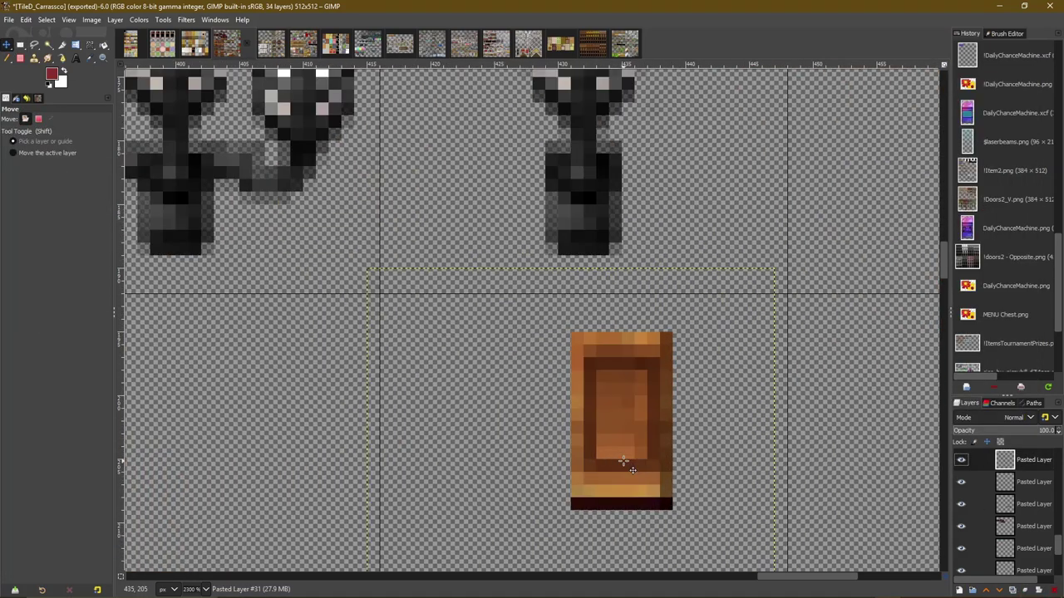
key(ctrl+z)
key(r)
drag(482, 330, 705, 274)
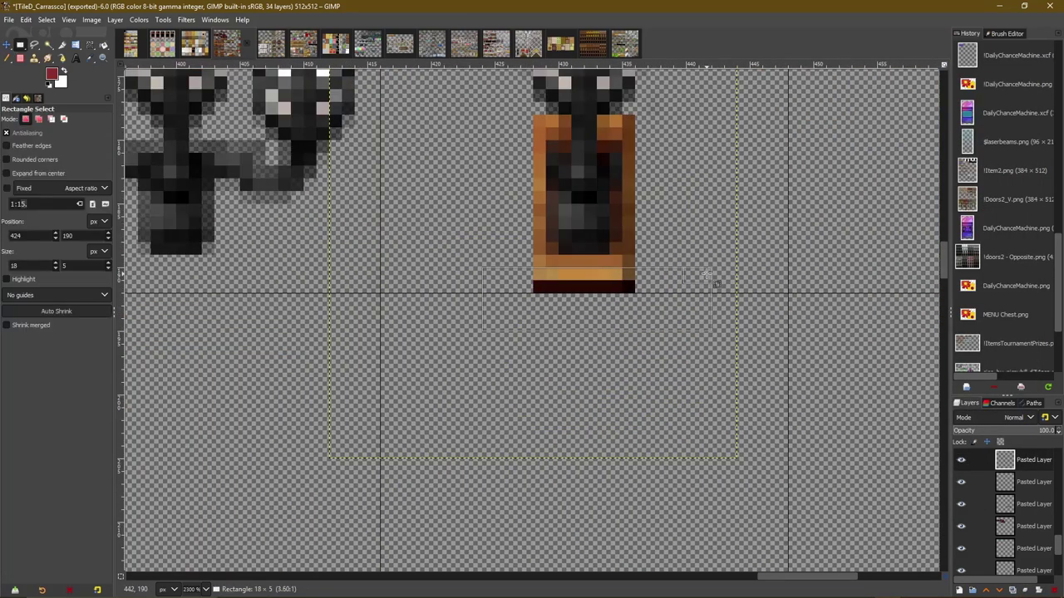
right_click(1014, 460)
click(956, 153)
key(m)
right_click(1014, 460)
key(Escape)
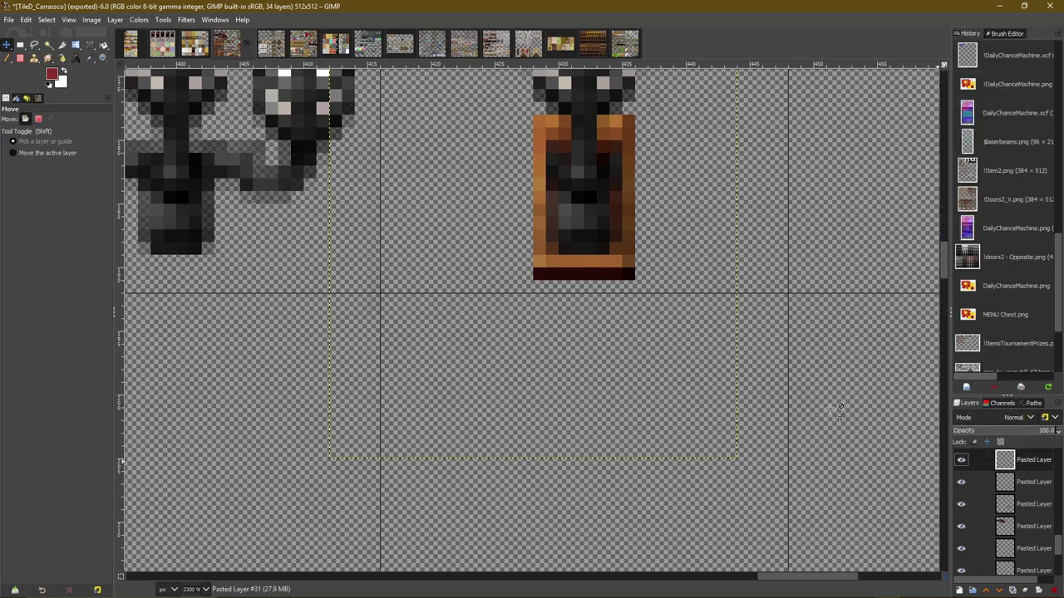
Duplicate the wooden plate behind the candelabra and lower both lamps onto their plates
key(minus)
key(minus)
right_click(1014, 463)
click(938, 255)
drag(497, 376, 639, 380)
click(455, 240)
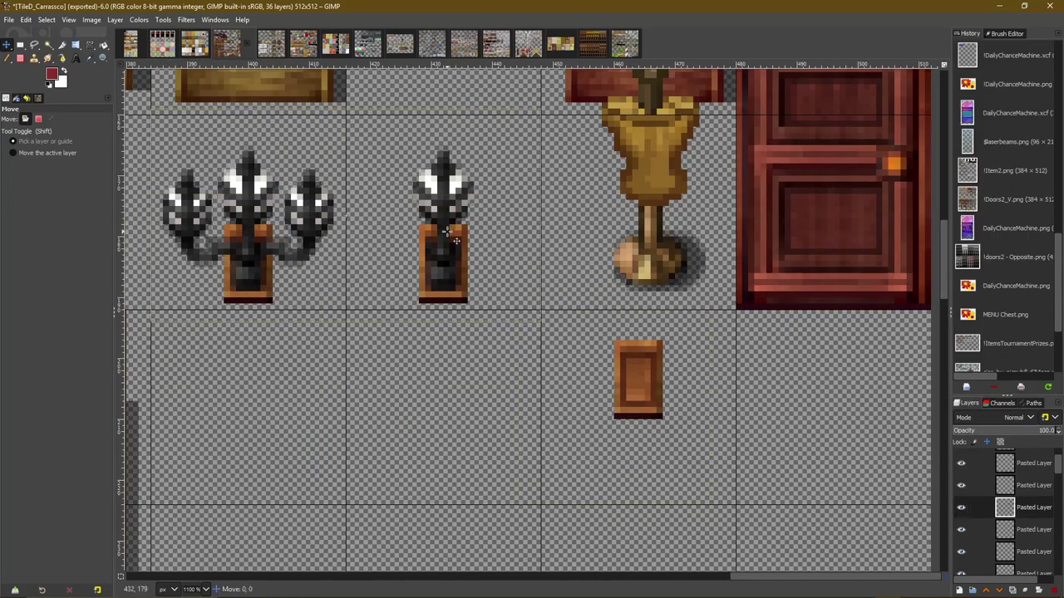
drag(456, 240, 455, 231)
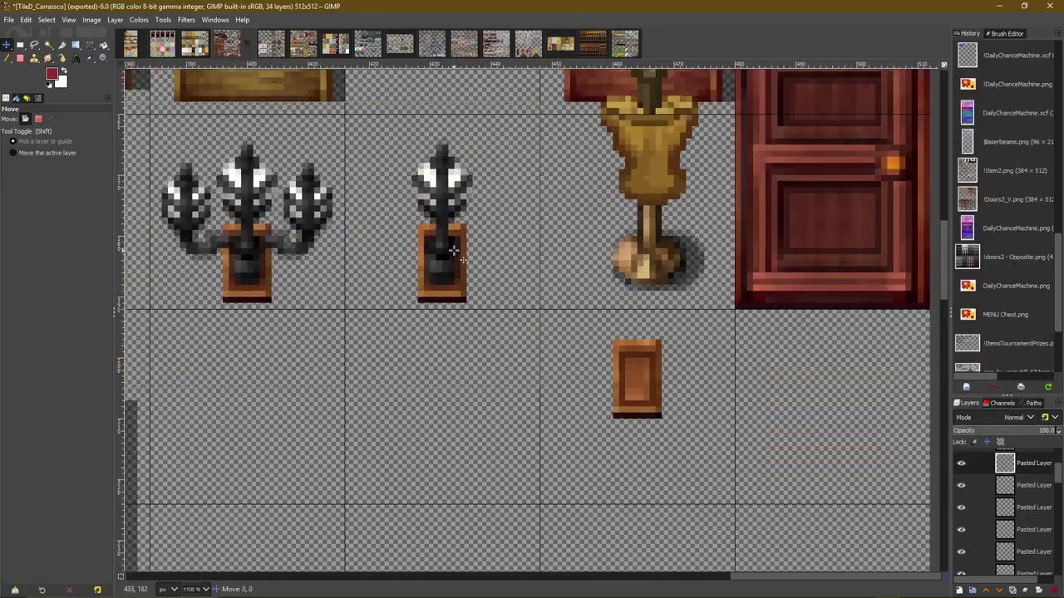
drag(455, 235, 454, 299)
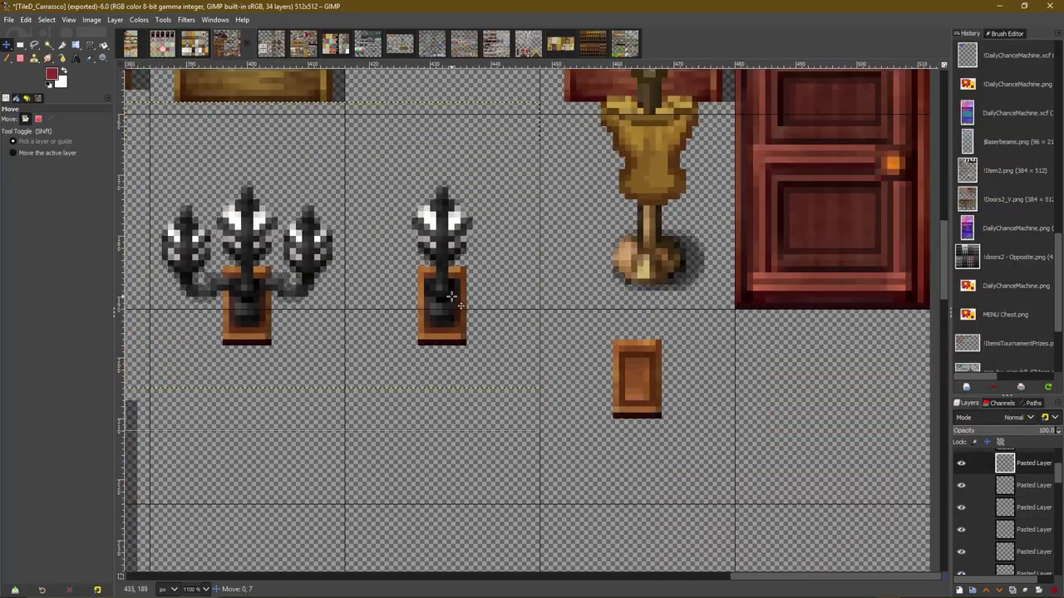
Check the inn map in RPG Maker, picking up the sofa tiles, then return to GIMP
key(alt+Tab)
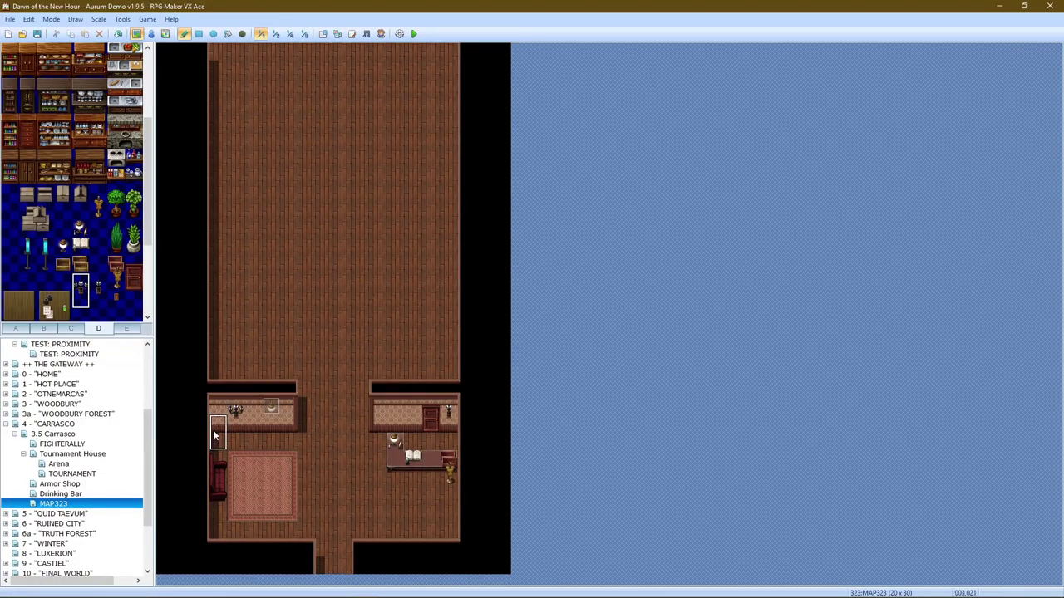
right_click(220, 424)
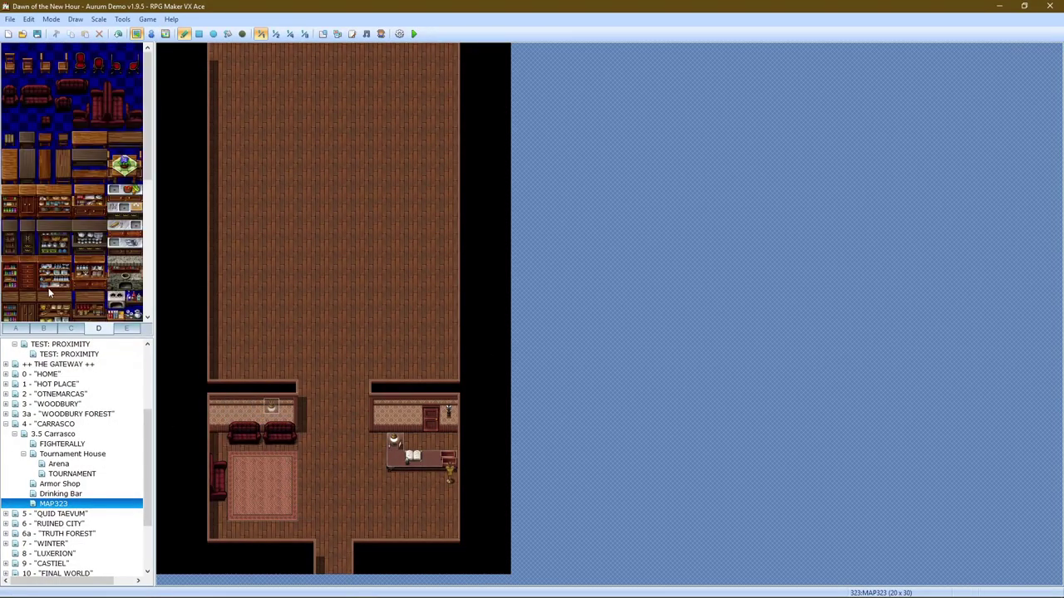
scroll(48, 293, up, 5)
key(alt+Tab)
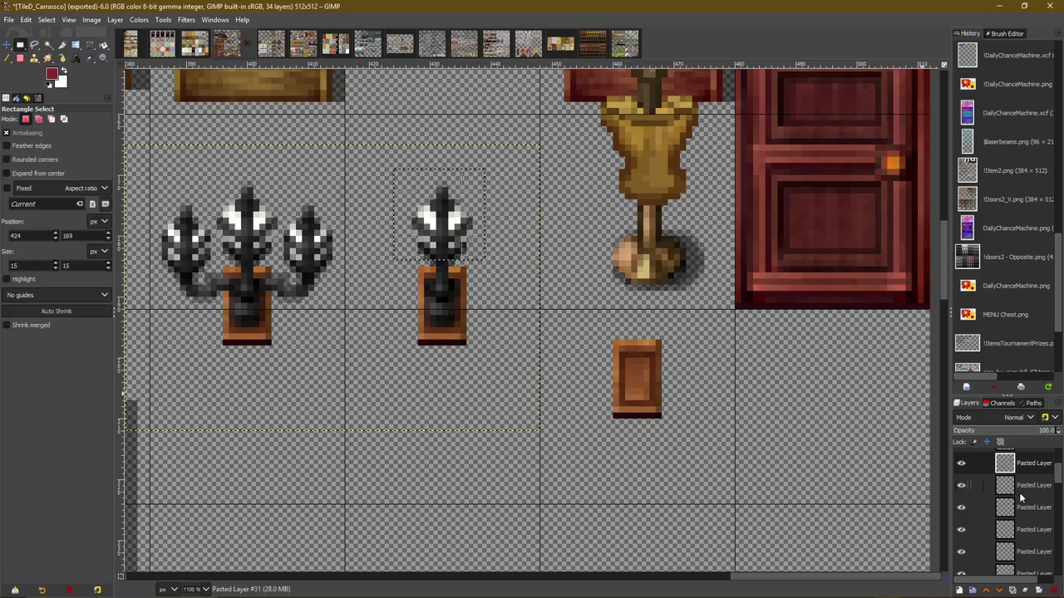
Paste the copied lamp top, nudge it left, and select part of the wooden plate
key(m)
scroll(498, 276, down, 5)
key(ctrl+v)
key(Left)
key(Left)
key(Left)
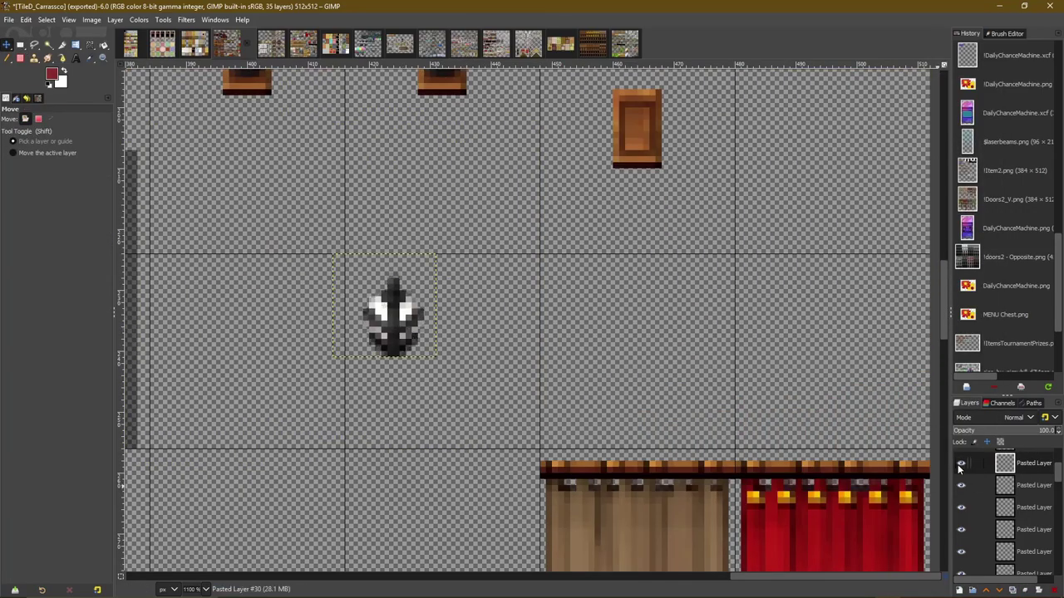
key(r)
drag(643, 77, 691, 200)
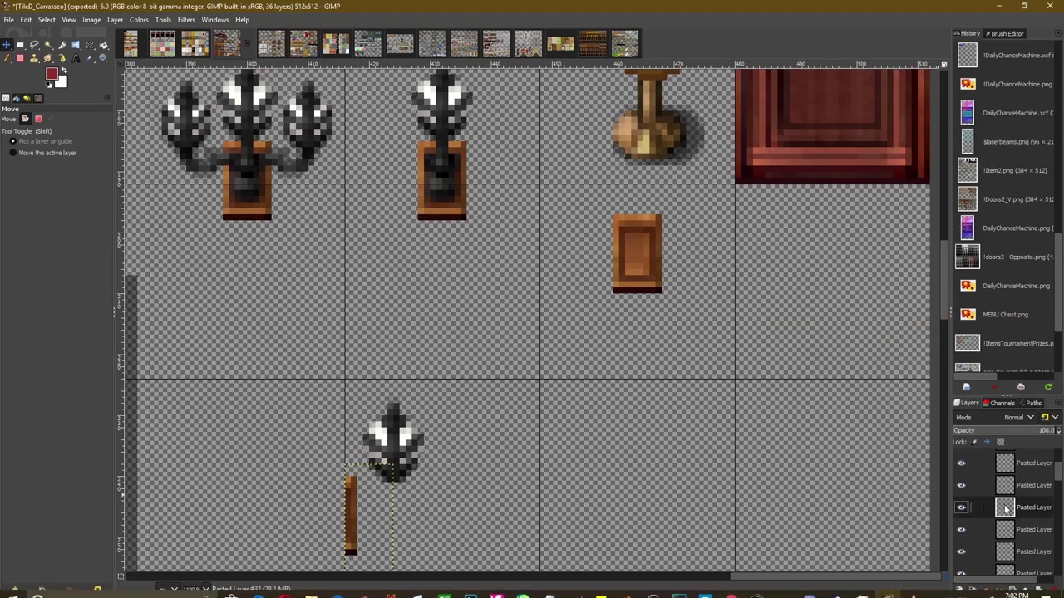
Paste the lamp from the MV Outside_B tileset, trim it, and move it onto the wooden strip
click(240, 48)
click(226, 46)
key(ctrl+v)
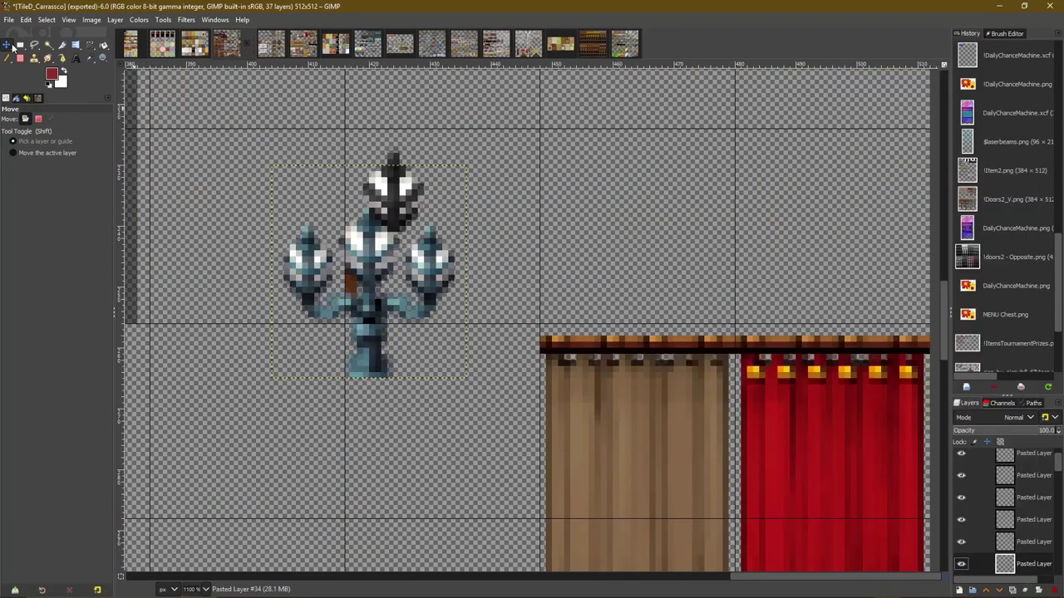
drag(380, 249, 598, 232)
key(r)
drag(480, 167, 574, 300)
key(ctrl+x)
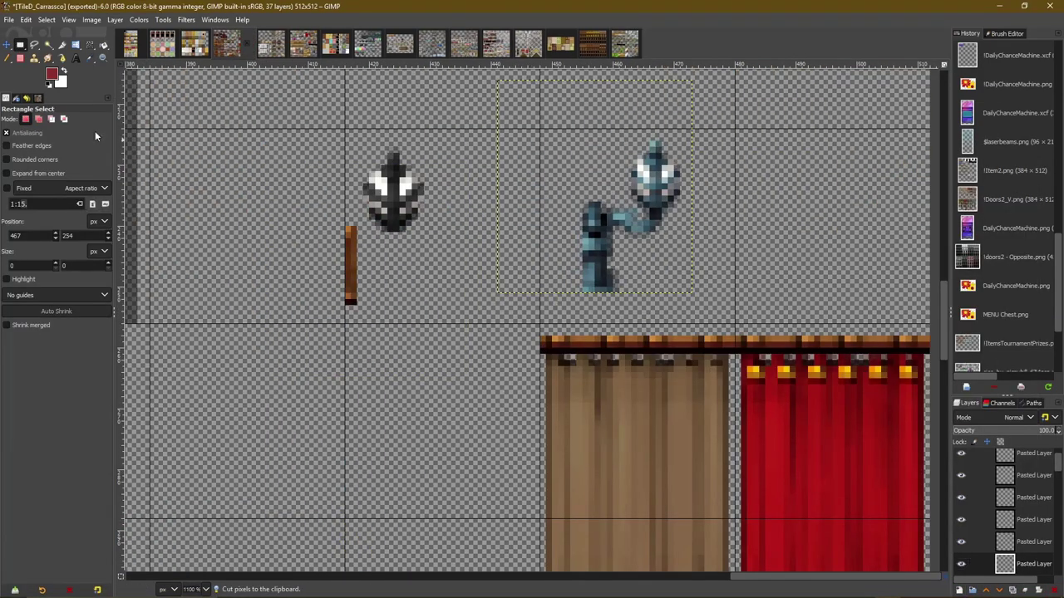
key(m)
drag(632, 224, 400, 215)
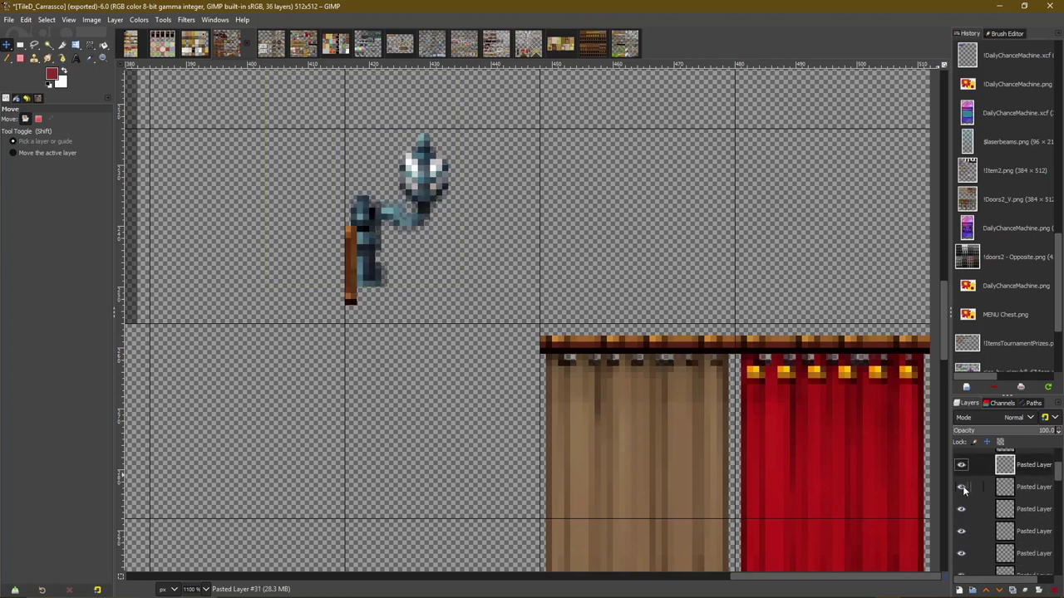
Shift the lamp piece layer down and left
scroll(418, 400, up, 3)
key(r)
click(967, 508)
key(m)
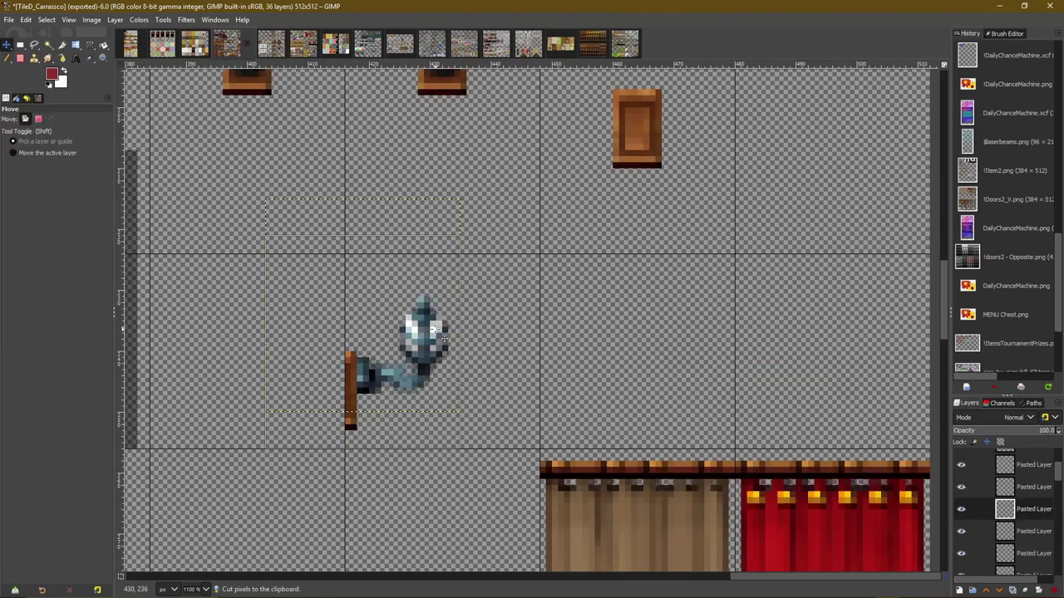
drag(416, 333, 382, 349)
Fully desaturate the lamp sprite to grey with Hue-Saturation
click(139, 19)
click(203, 72)
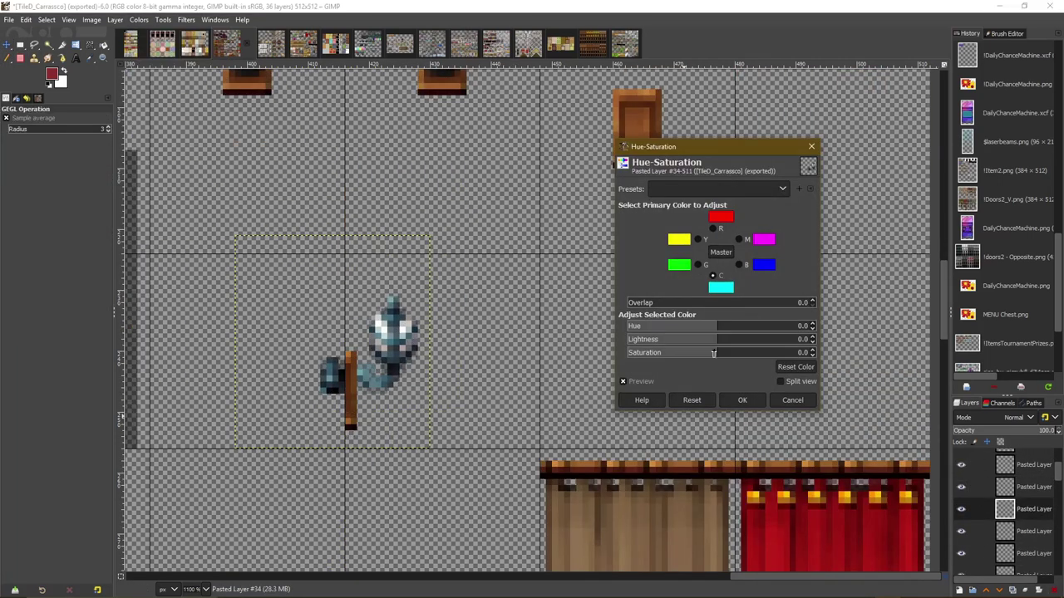
drag(715, 353, 619, 353)
click(743, 397)
Mark the wall strips, then duplicate the grey lamp onto the post's left side
key(r)
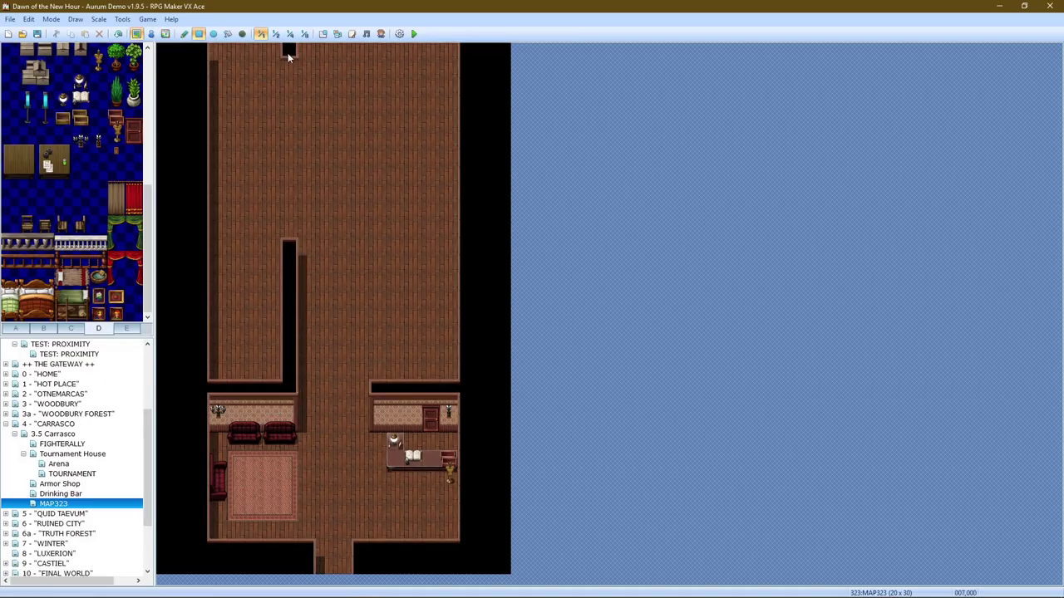
drag(289, 57, 343, 407)
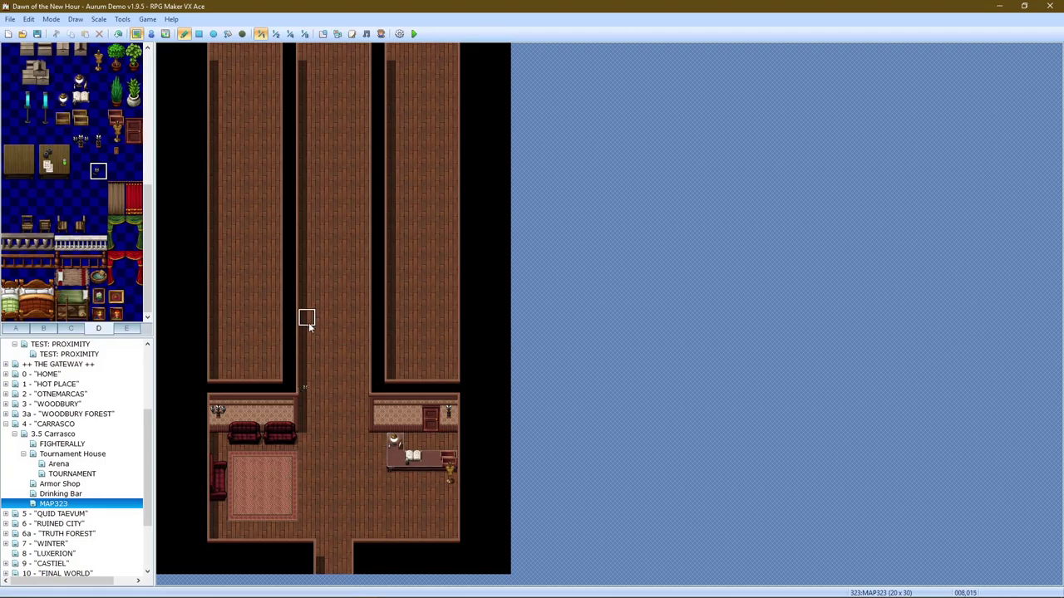
drag(266, 355, 413, 339)
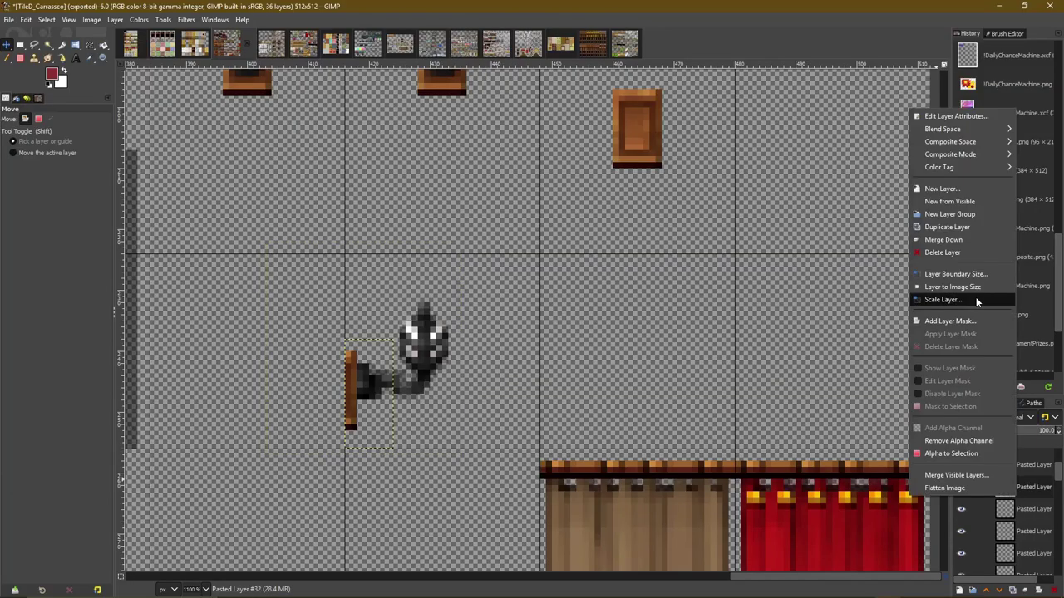
click(956, 195)
mouse_move(297, 349)
mouse_down()
mouse_move(244, 353)
mouse_move(245, 316)
mouse_up()
key(alt+Tab)
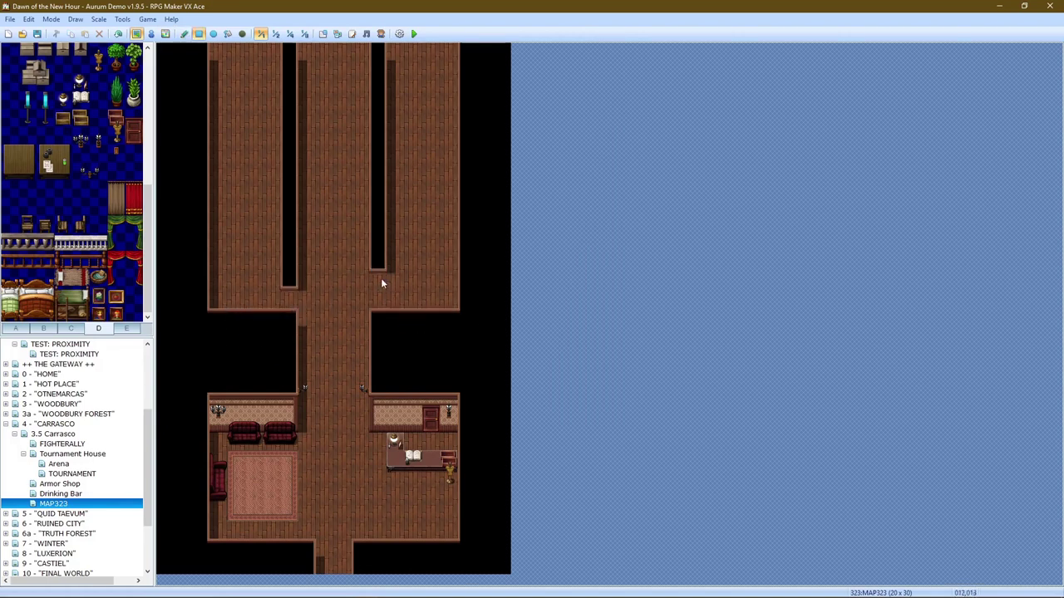
Paint wainscot wall rows across the left and top rooms and place a stove top-left
drag(287, 237, 212, 236)
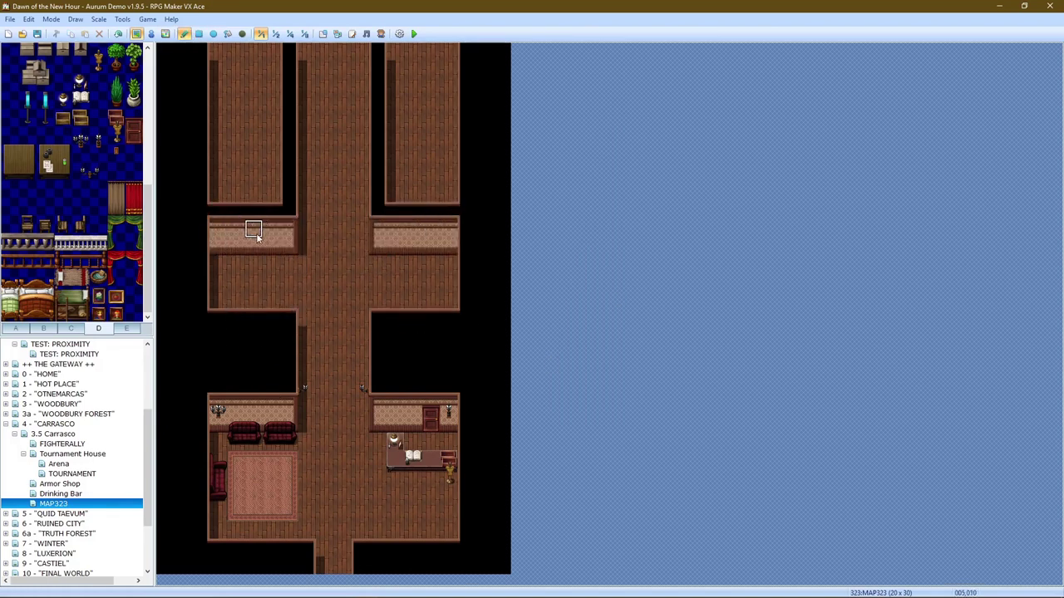
click(219, 157)
scroll(74, 166, up, 3)
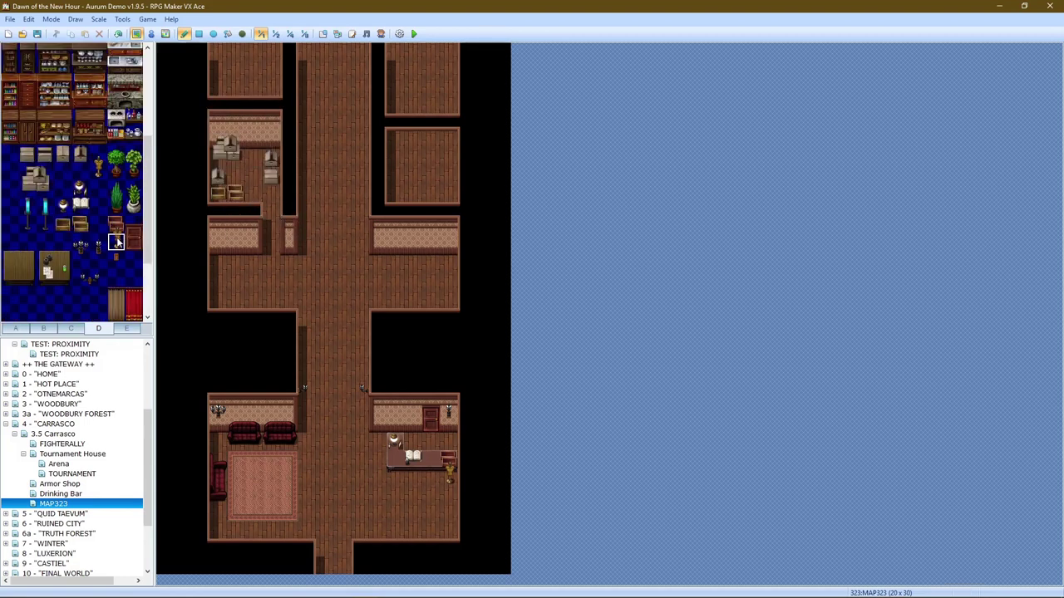
scroll(116, 183, up, 3)
scroll(82, 154, down, 3)
click(247, 148)
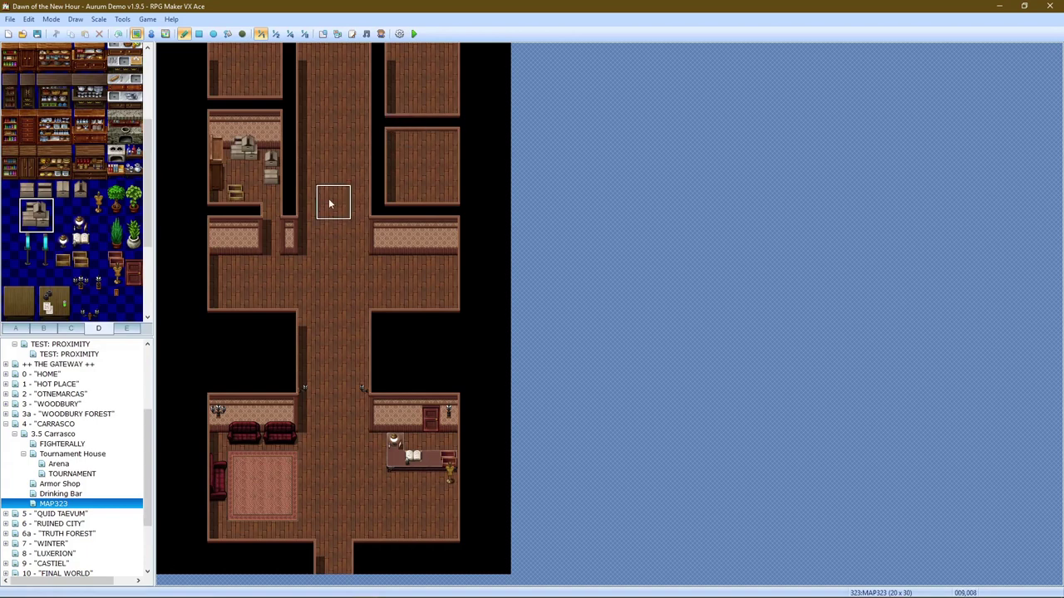
click(449, 117)
scroll(21, 177, down, 5)
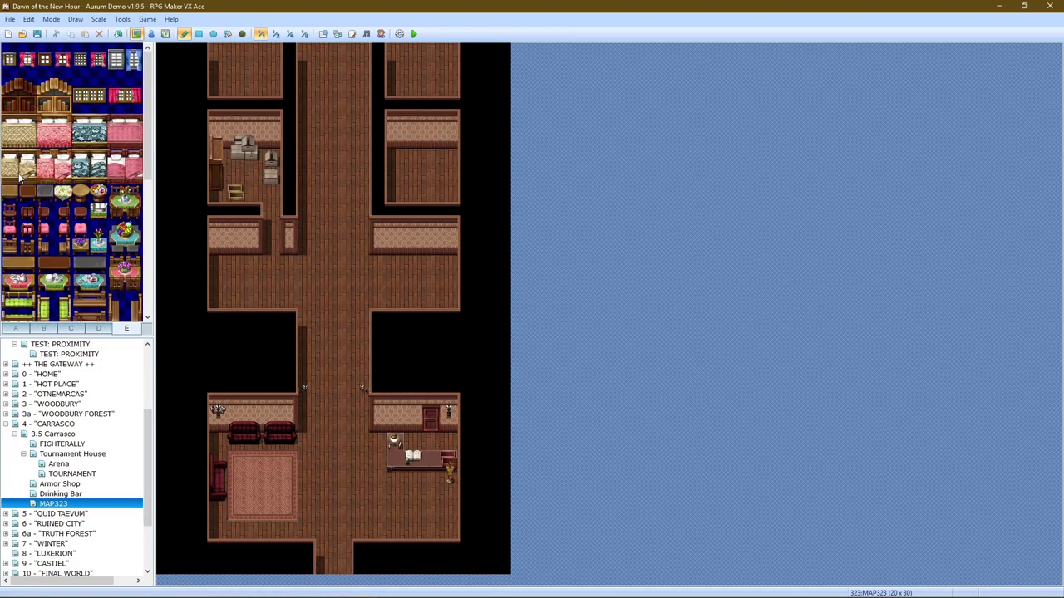
scroll(86, 223, up, 5)
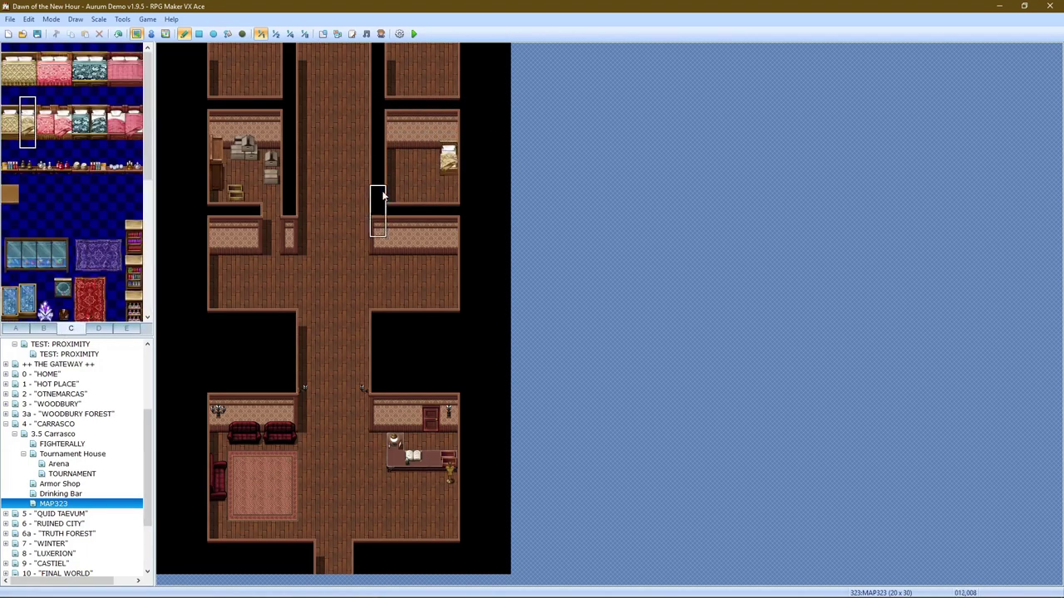
scroll(107, 278, down, 3)
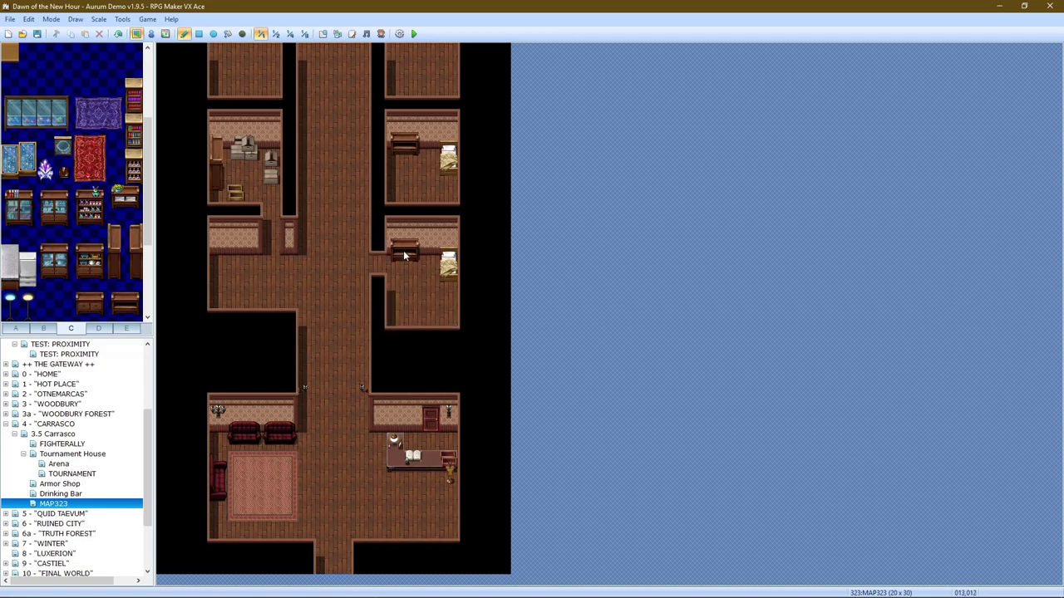
Browse tile sets D, C and E, then stamp the copied room layout onto the map
click(98, 328)
click(70, 328)
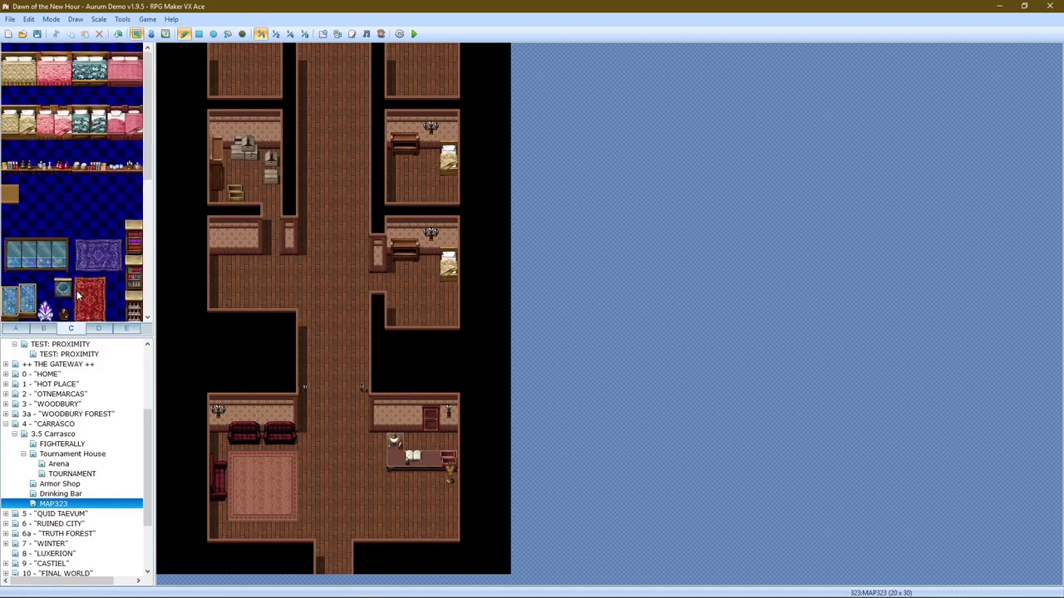
click(126, 329)
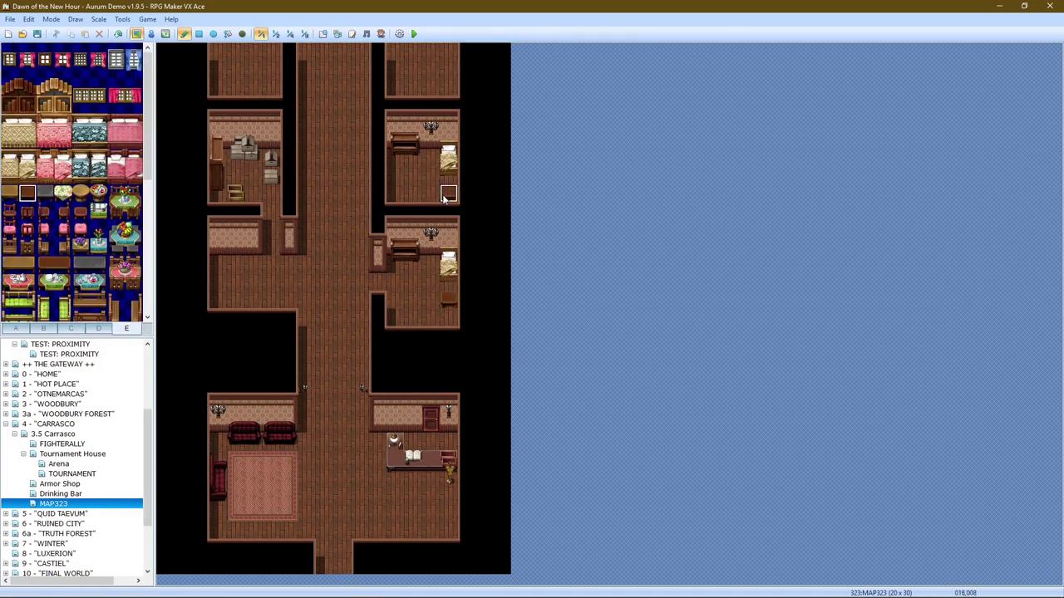
click(383, 94)
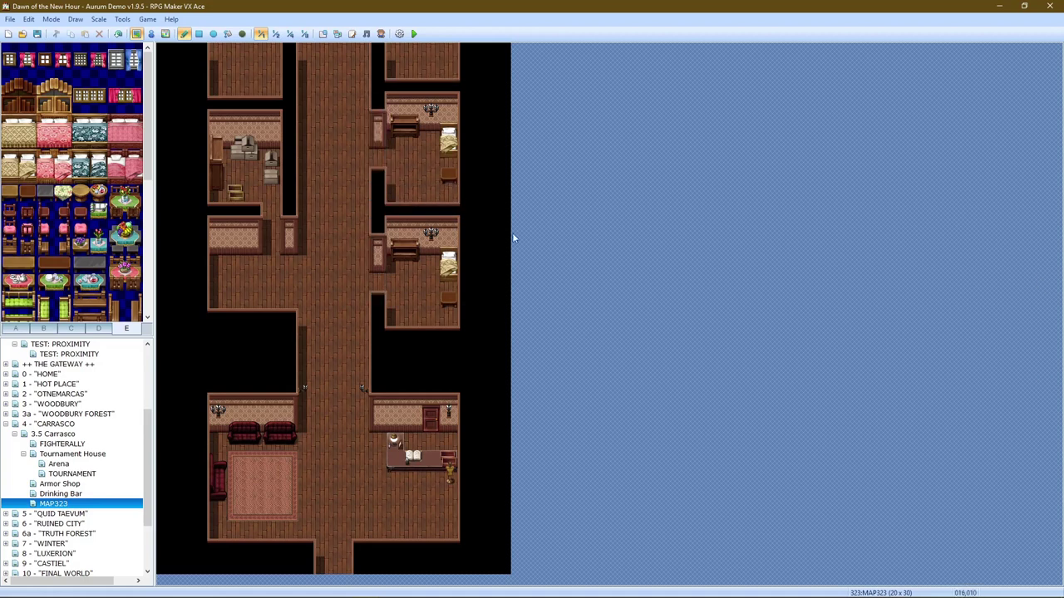
Resize the map to 20x35 in Map Properties and fill the new top rows with a room
right_click(138, 504)
click(178, 388)
click(560, 285)
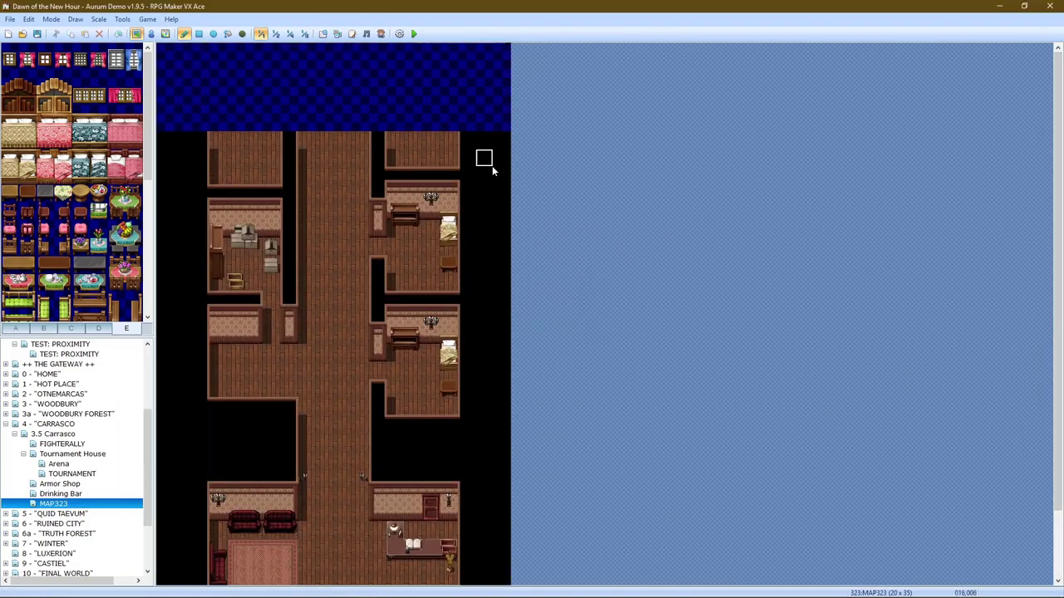
drag(482, 47, 447, 83)
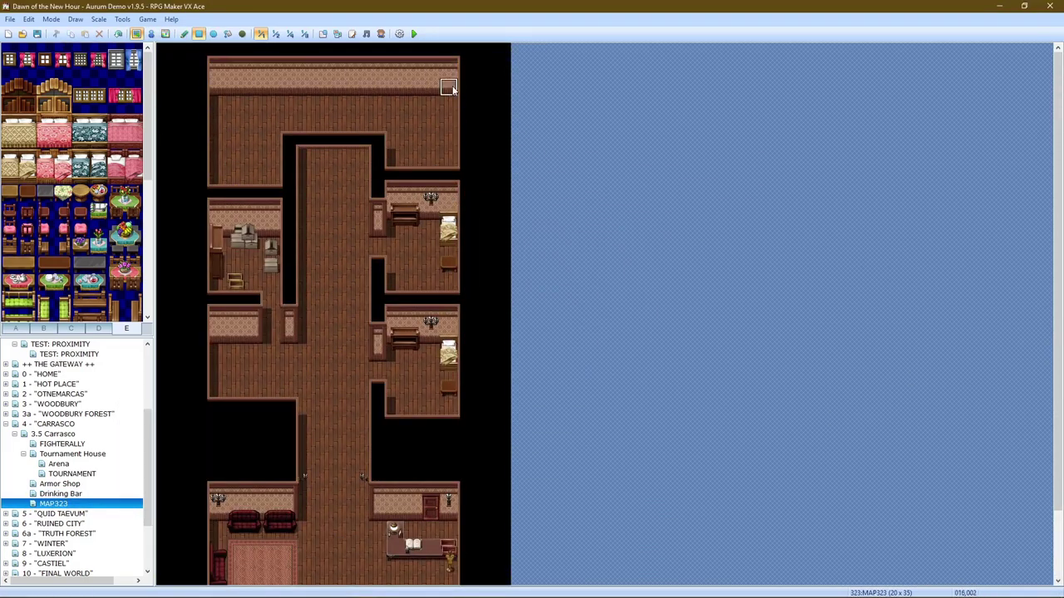
key(alt+Tab)
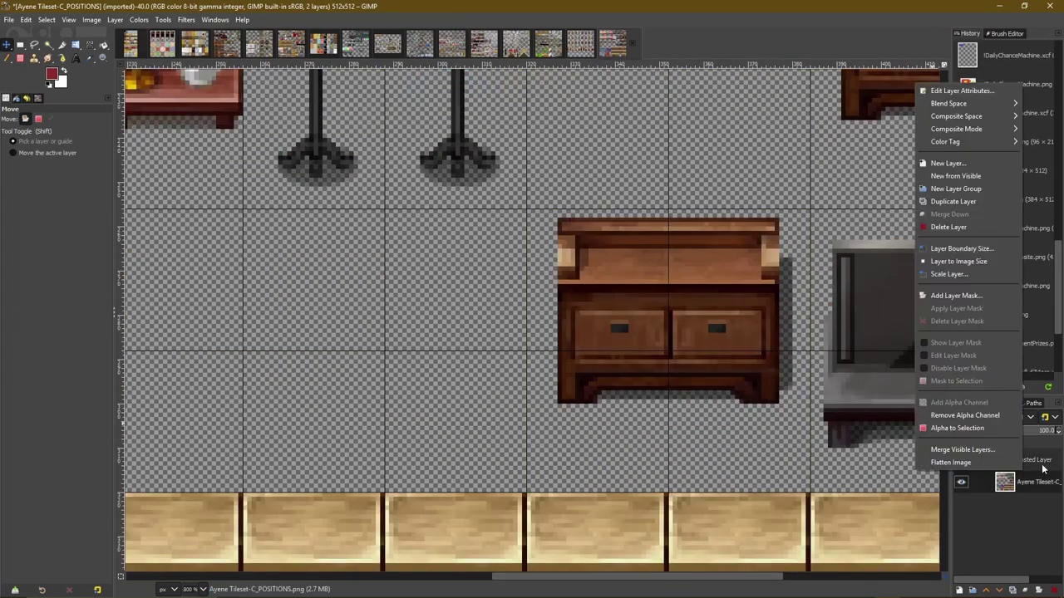
Move the pasted dresser up 20 px and zoom in to check its tile alignment
drag(753, 292, 753, 243)
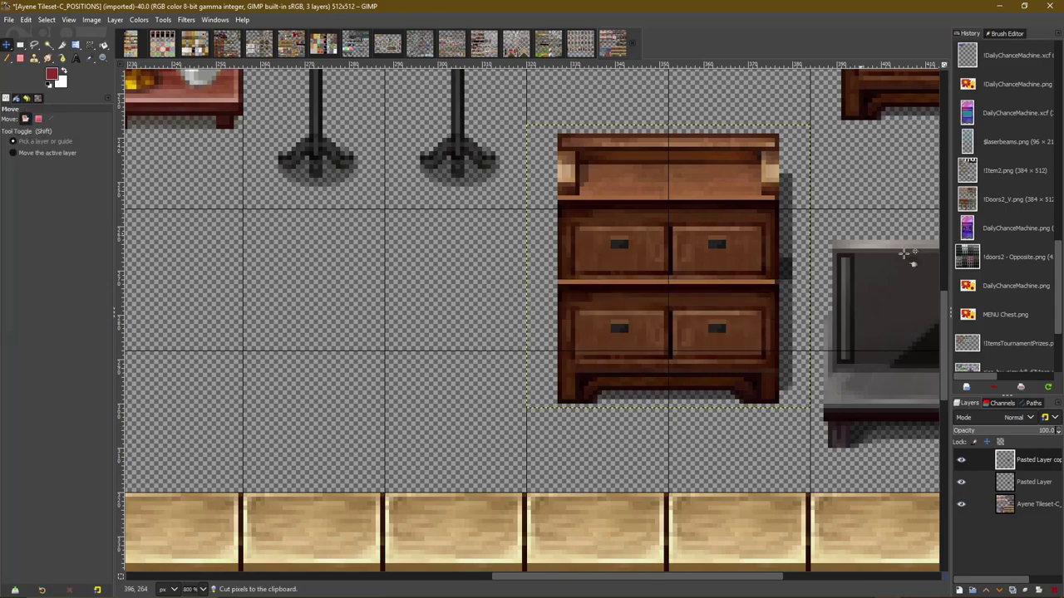
key(r)
scroll(865, 390, down, 2)
scroll(864, 390, down, 2)
scroll(687, 325, up, 5)
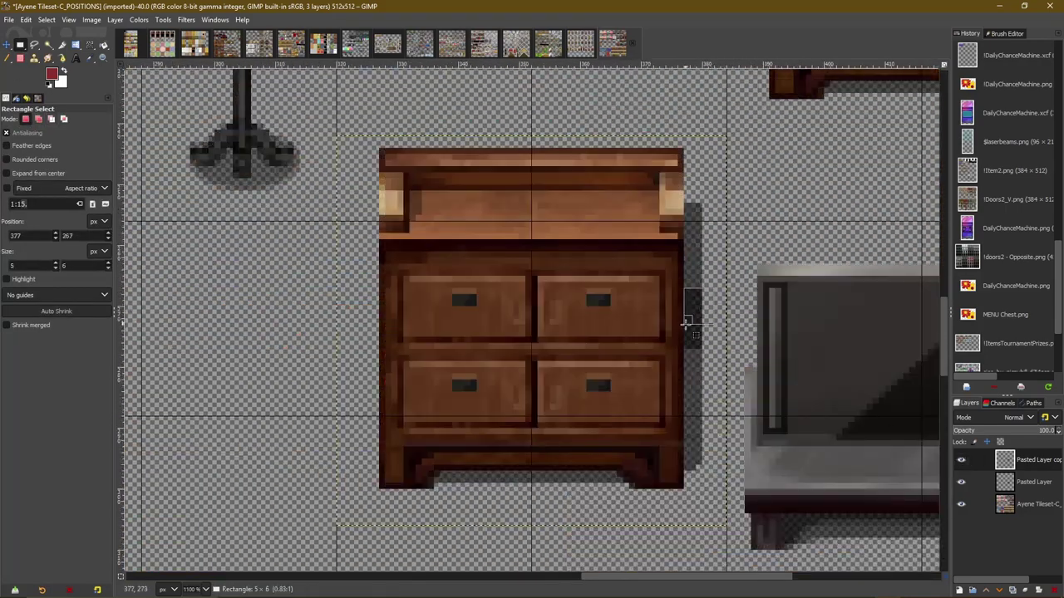
right_click(1014, 461)
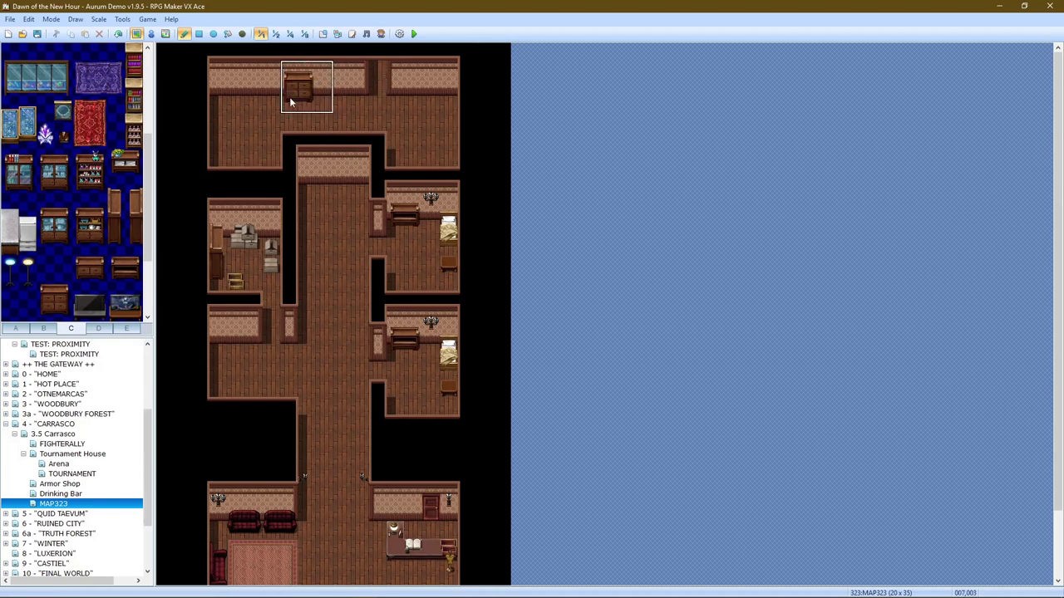
Black out the top room's left and right parts to reshape it with void
drag(283, 101, 236, 93)
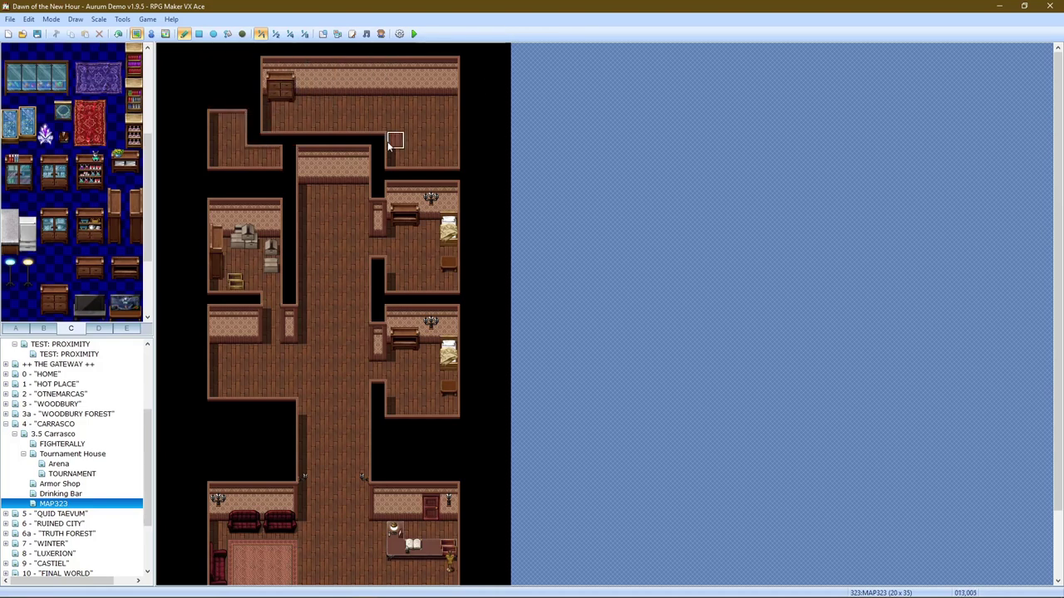
drag(389, 144, 447, 84)
click(269, 91)
drag(413, 48, 446, 130)
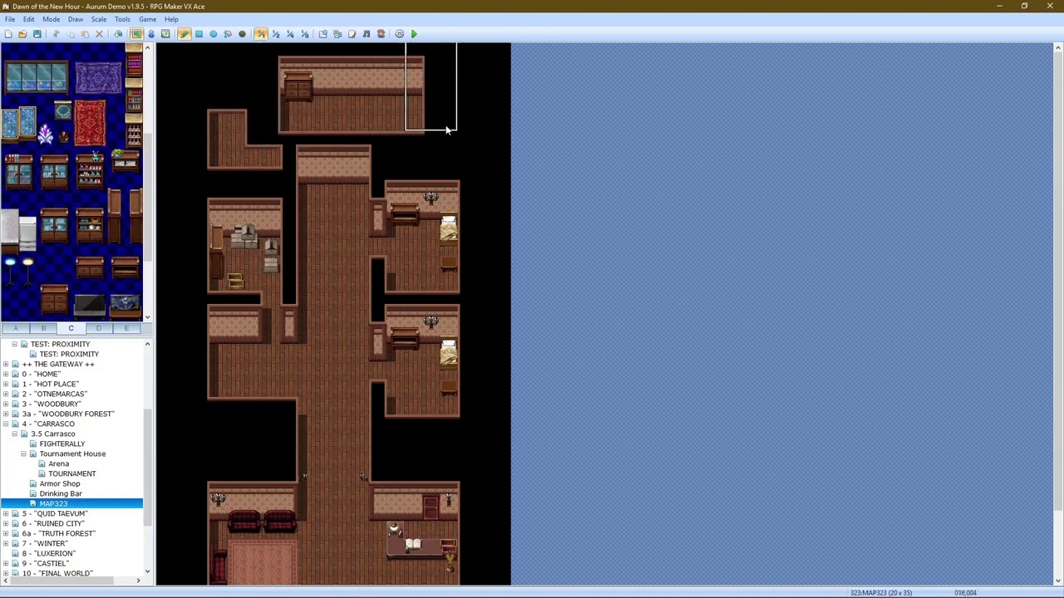
scroll(16, 123, up, 3)
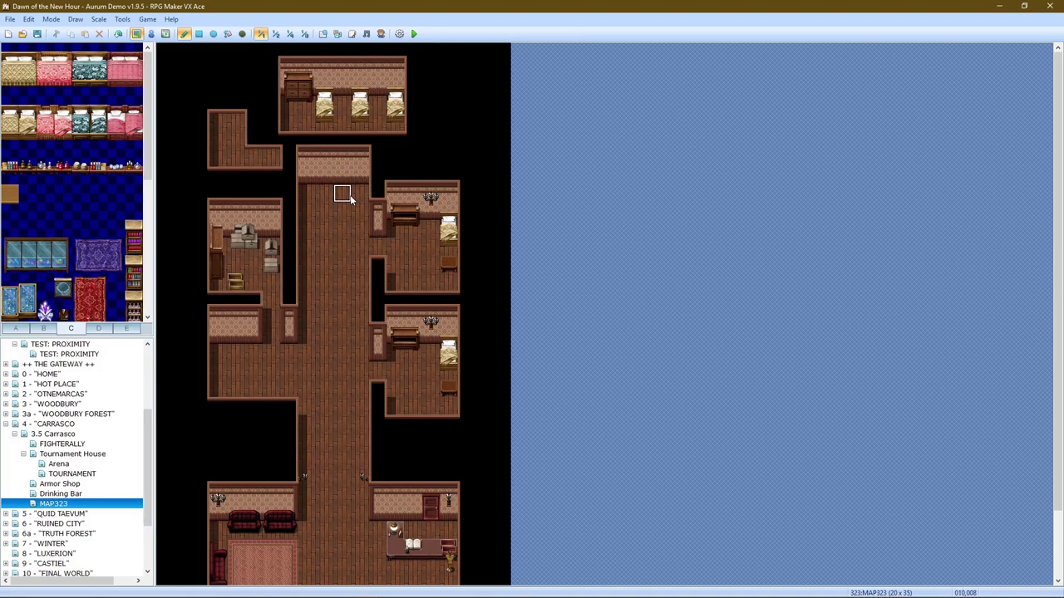
scroll(347, 584, down, 3)
Shift the right-hand rooms left to narrow the corridor and show the E furniture tiles
key(ctrl+z)
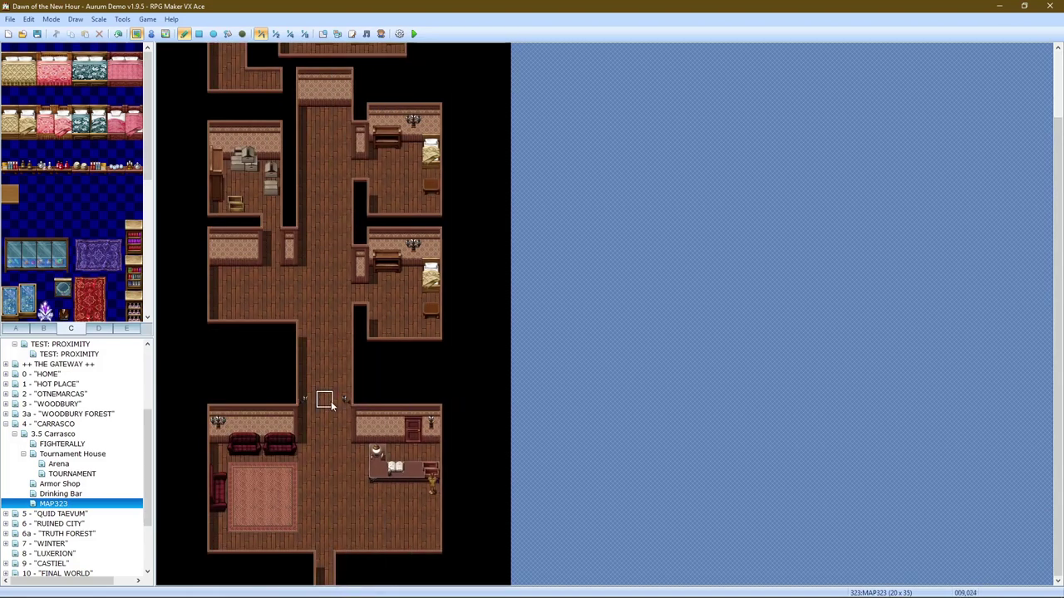
scroll(323, 399, up, 3)
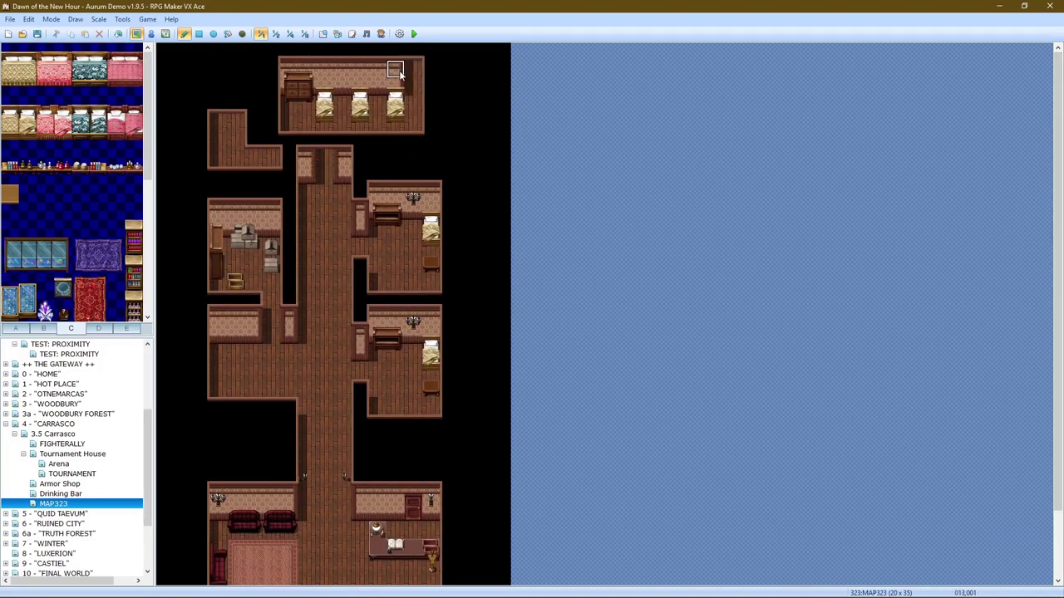
click(126, 328)
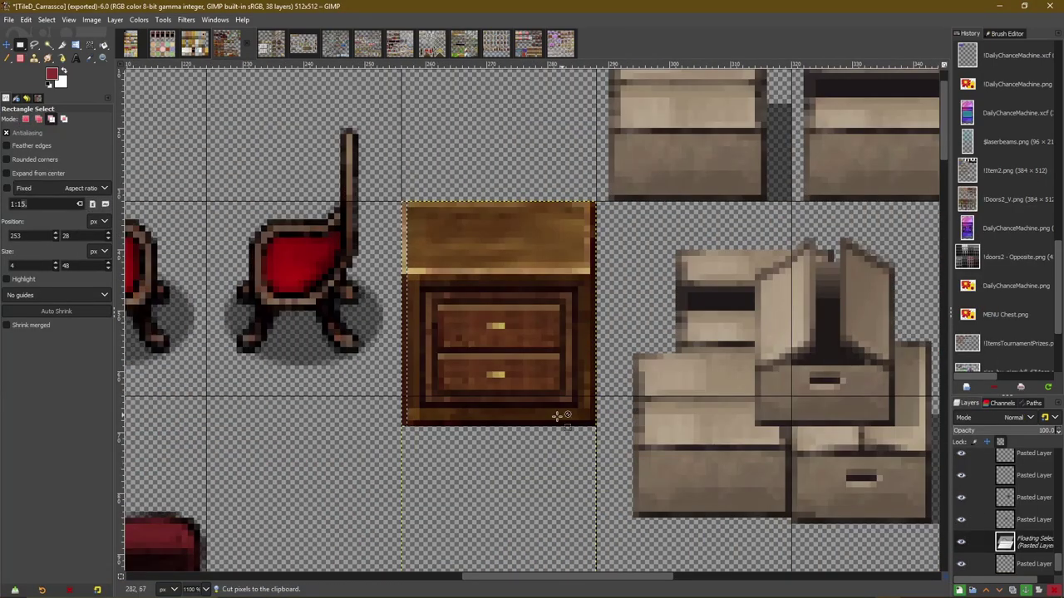
Anchor the cabinet, move the pasted nightstand up-right into place, and darken its top
key(ctrl+h)
key(m)
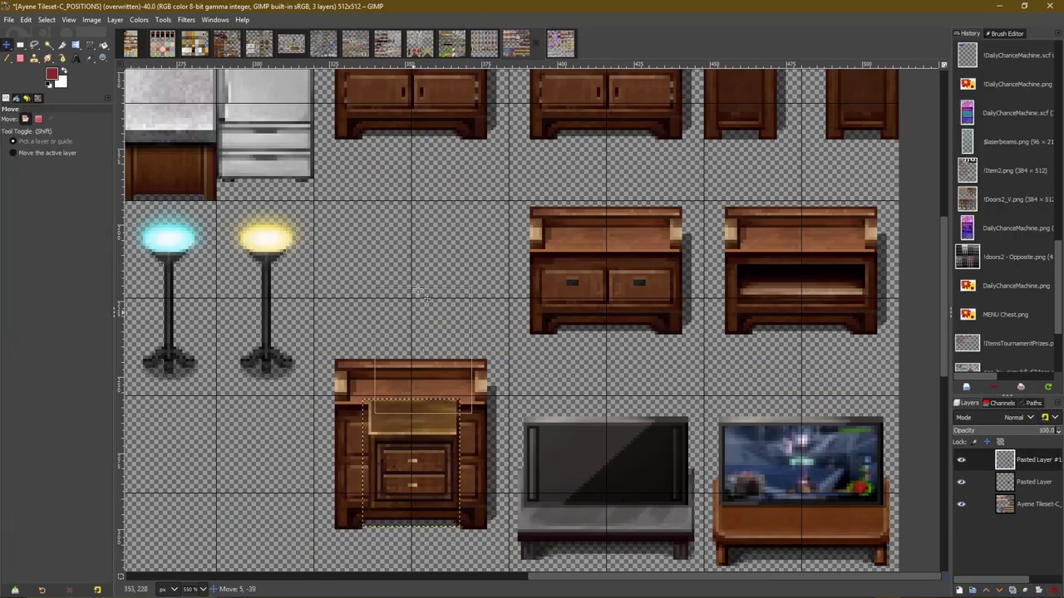
drag(407, 399, 457, 262)
key(ctrl+shift+f)
key(Return)
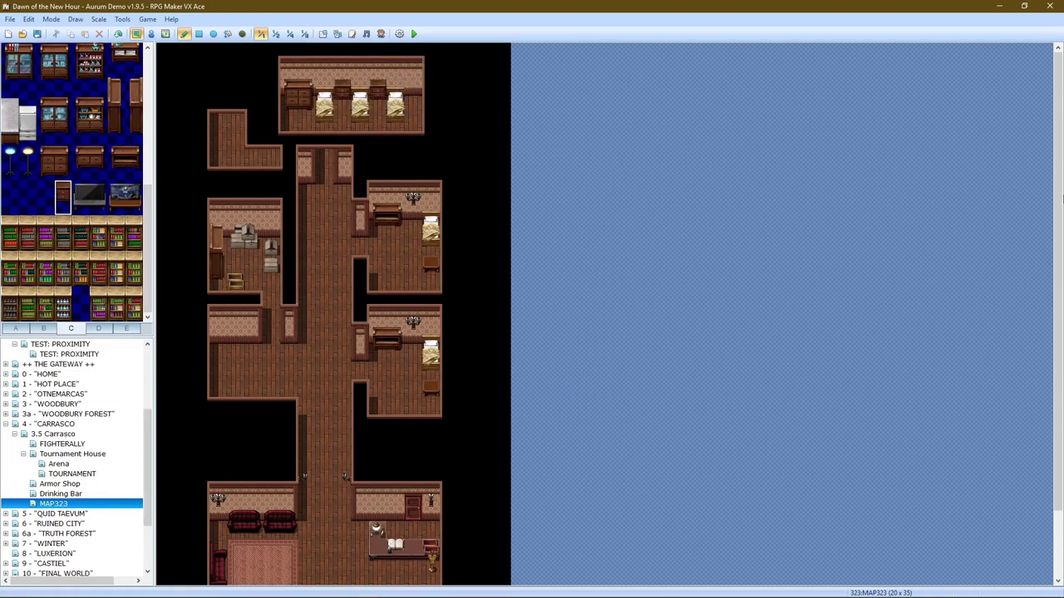
scroll(1055, 197, down, 3)
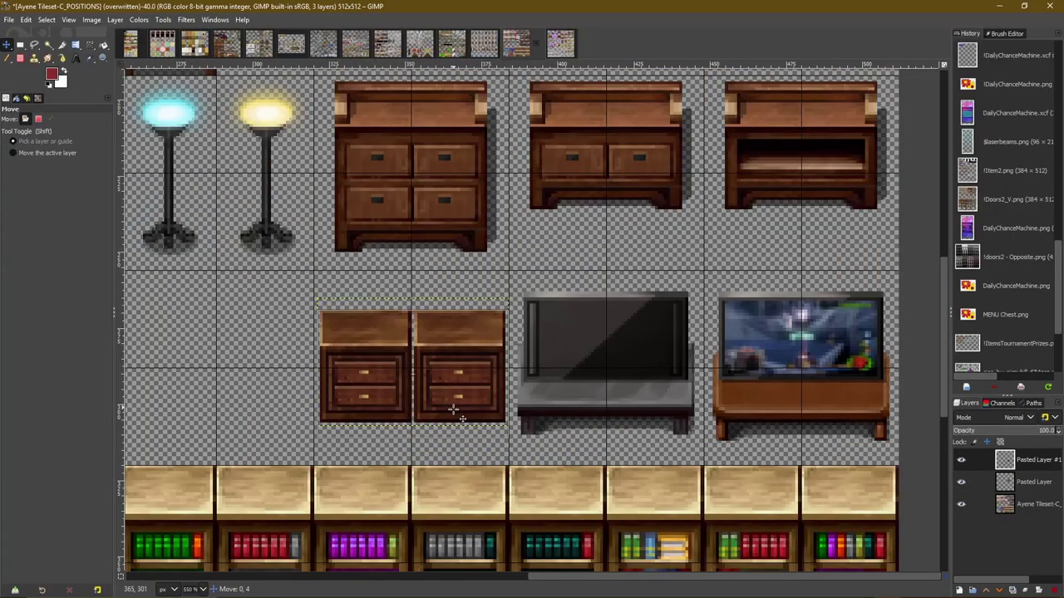
Nudge the pasted nightstand down 2 pixels with the Move tool
drag(453, 409, 451, 416)
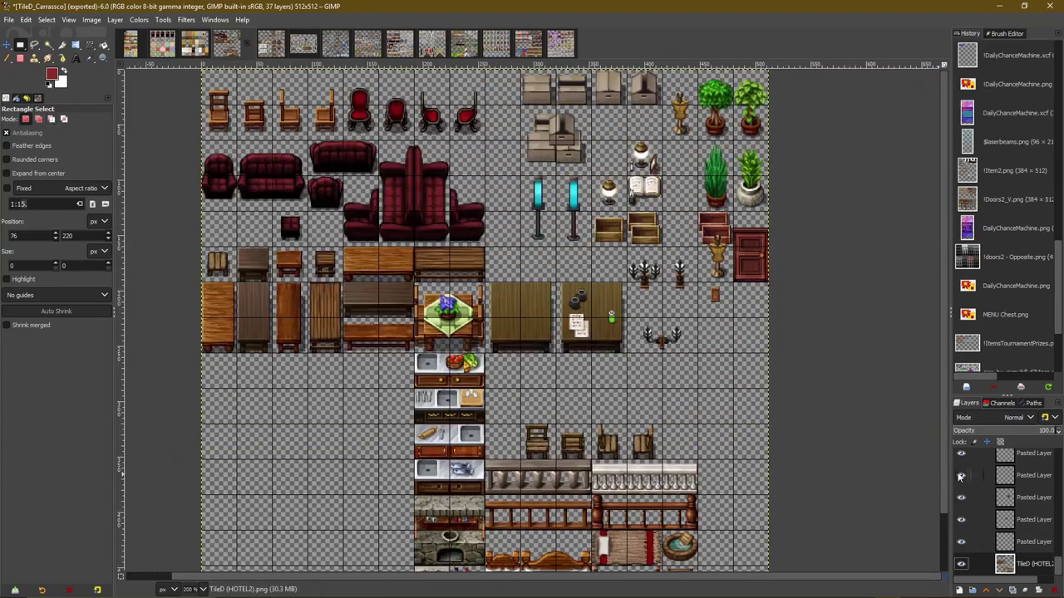
Merge the pasted furniture layers and move the pasted red sofa piece into place
click(966, 475)
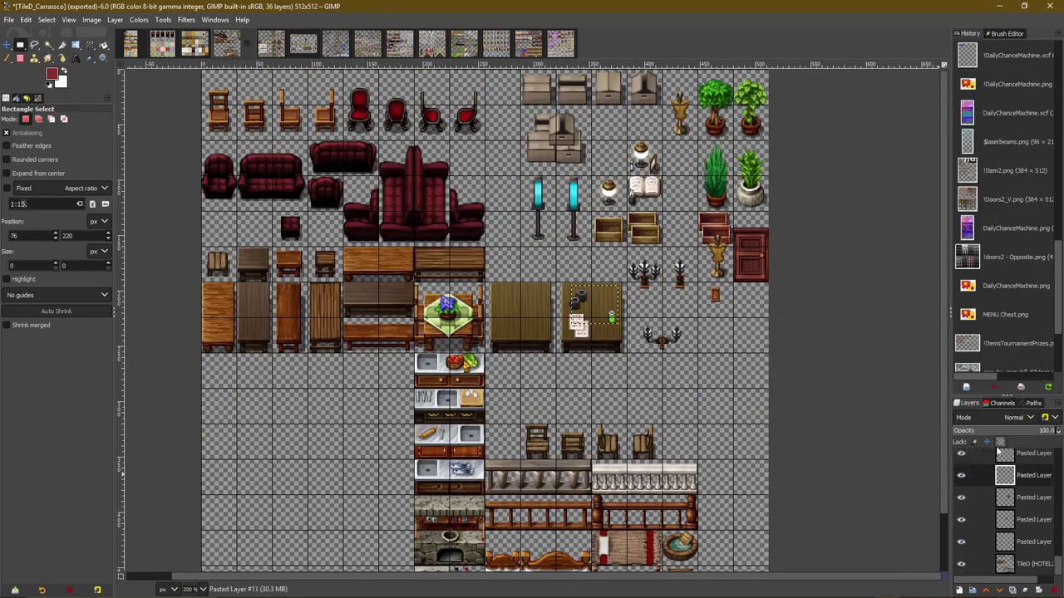
right_click(964, 460)
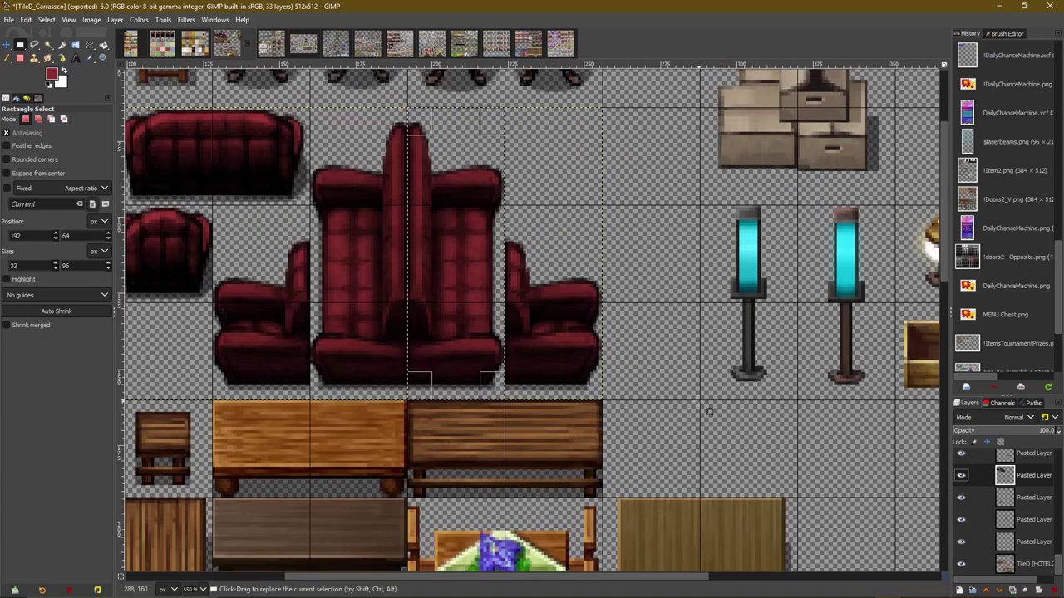
key(ctrl+v)
drag(465, 158, 215, 422)
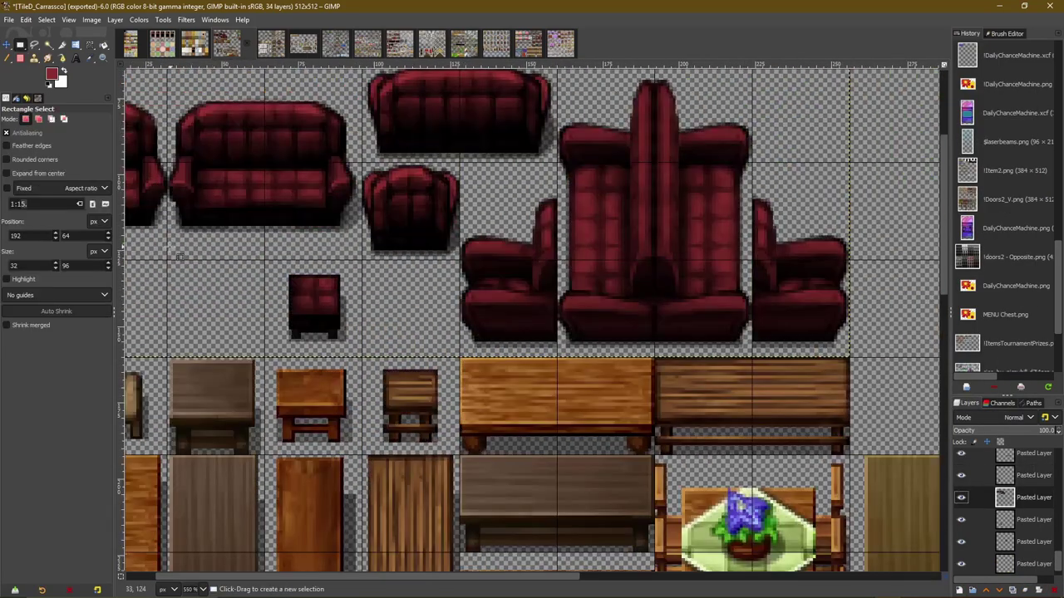
Add a second red sofa beside the original and nudge the upright sofa left
key(ctrl+c)
key(ctrl+v)
scroll(376, 433, up, 3)
key(ctrl+v)
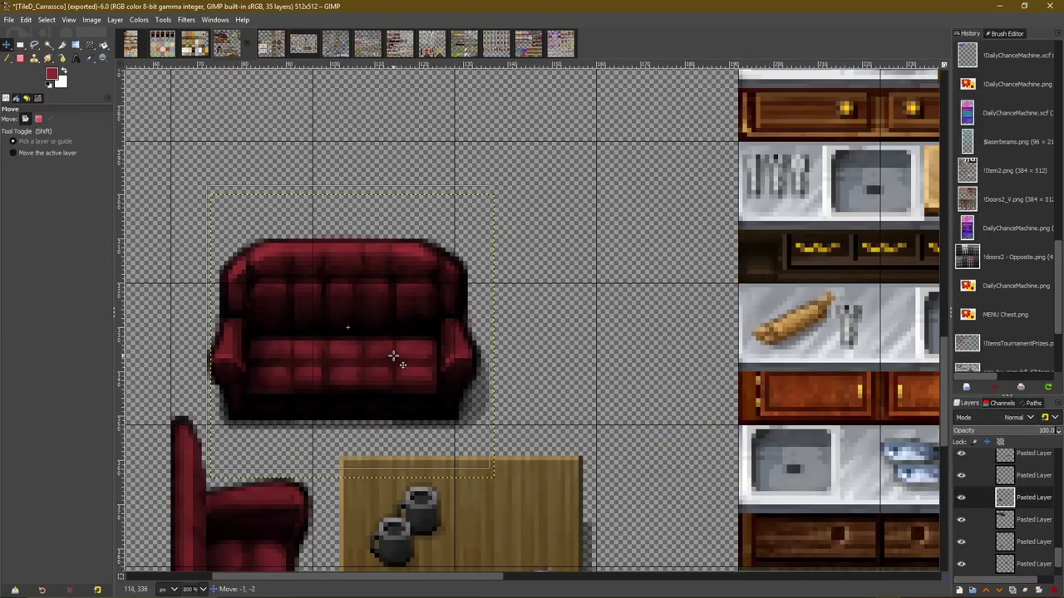
drag(394, 357, 612, 338)
scroll(365, 440, down, 3)
drag(365, 439, 260, 440)
scroll(374, 373, up, 3)
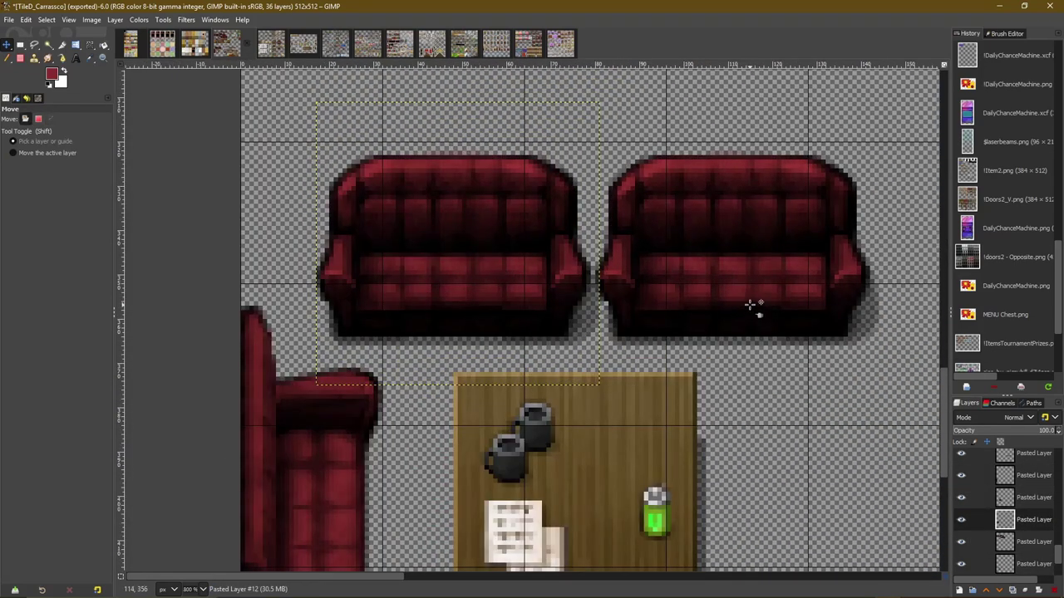
scroll(751, 305, down, 2)
Duplicate the ottoman layer twice and drag the copies around the coffee table
click(961, 510)
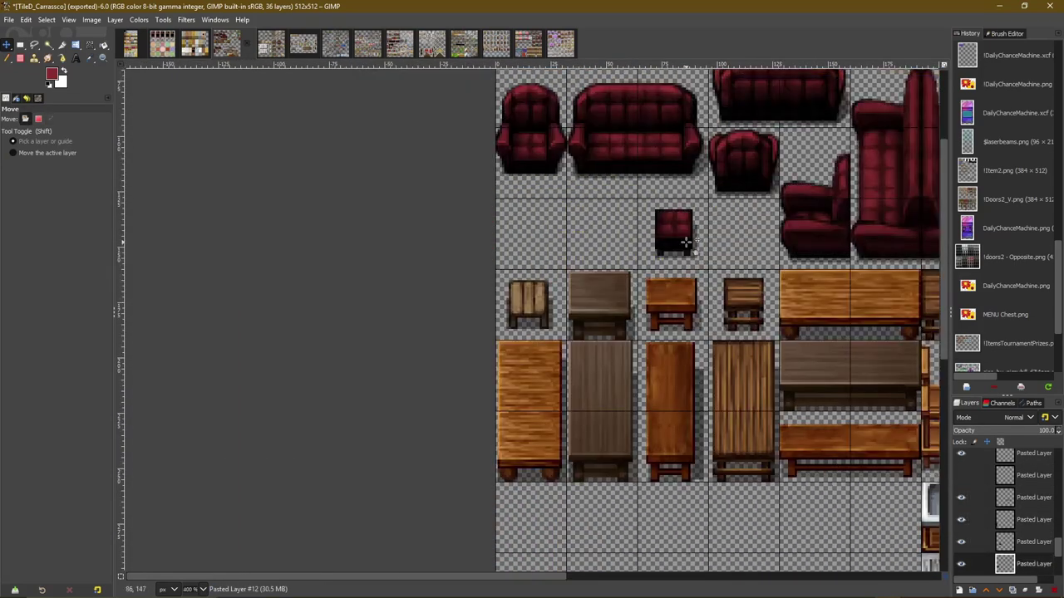
scroll(1024, 541, down, 1)
scroll(723, 357, down, 6)
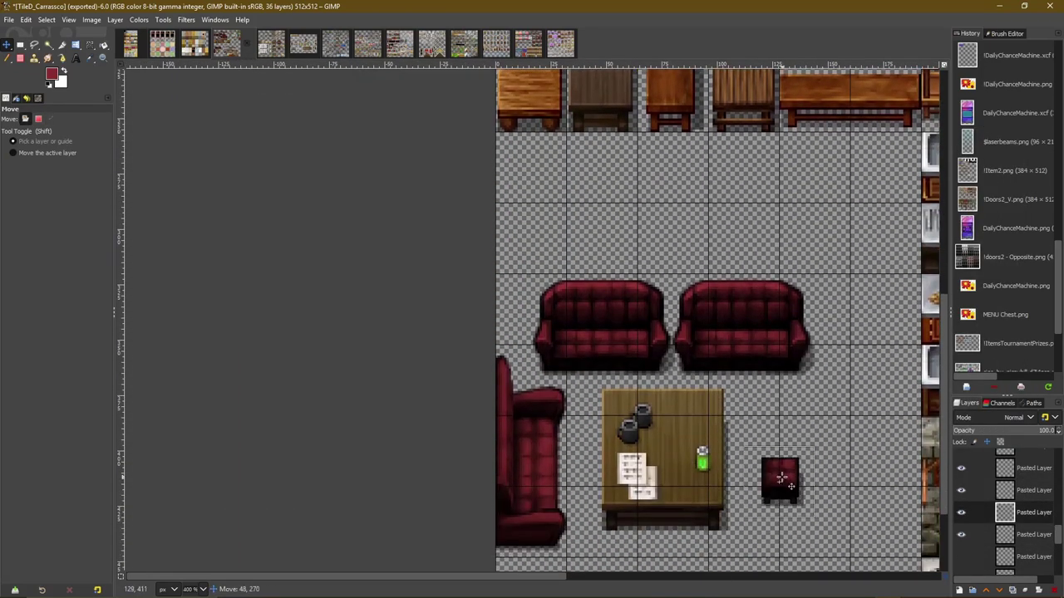
right_click(1031, 512)
click(984, 231)
mouse_move(781, 360)
mouse_down()
mouse_move(611, 456)
mouse_move(678, 470)
mouse_up()
right_click(1030, 512)
click(985, 231)
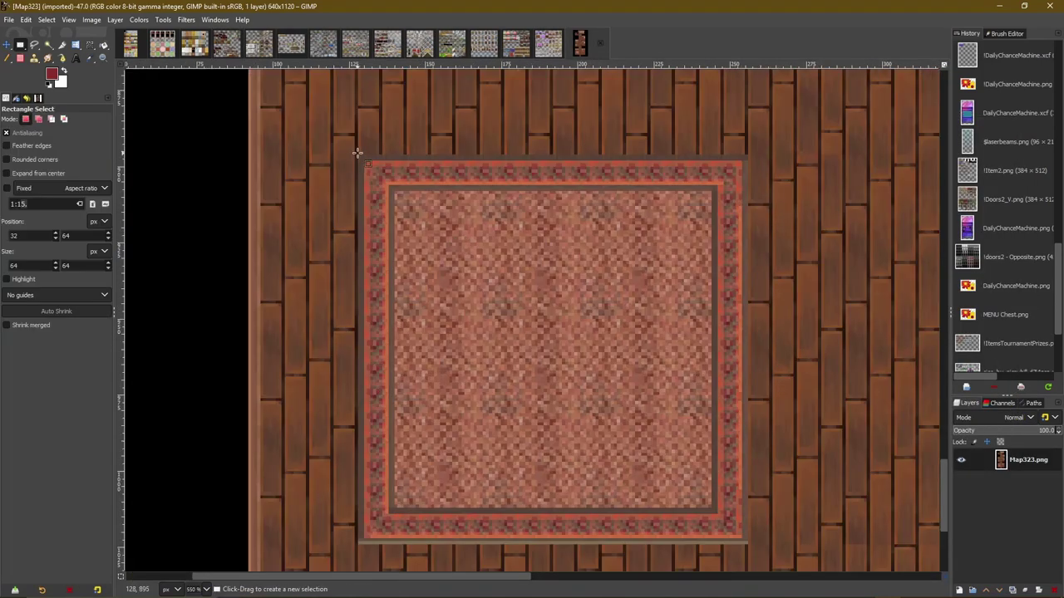
Cut the rug from the Map323 image and paste it as its own layer
drag(357, 134, 754, 532)
key(ctrl+x)
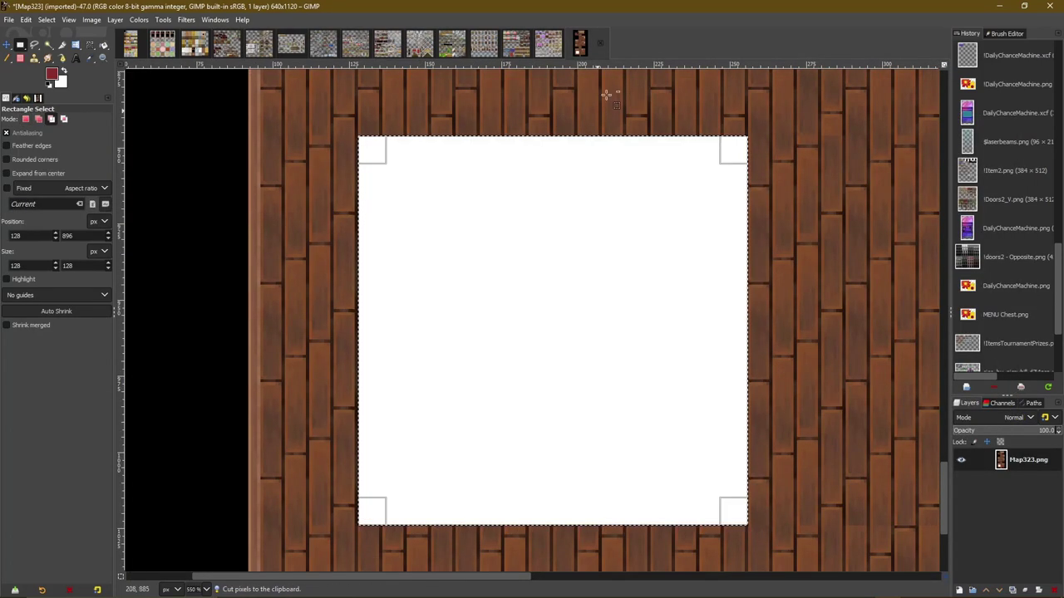
key(ctrl+v)
right_click(1030, 482)
click(971, 156)
Move the rug layer up so it sits beneath the coffee table
key(m)
drag(757, 445, 754, 408)
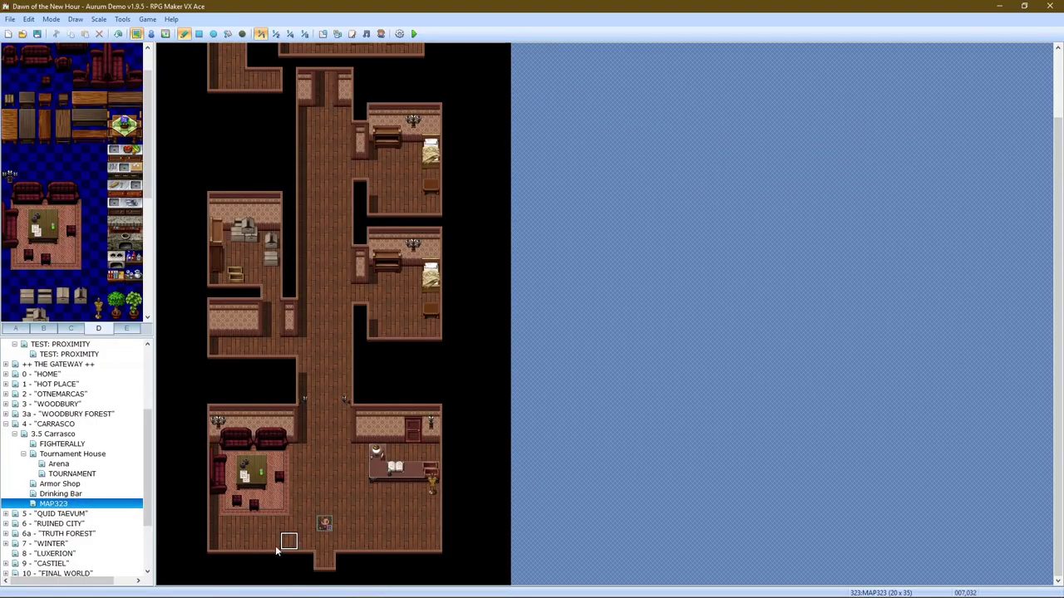
scroll(288, 211, up, 3)
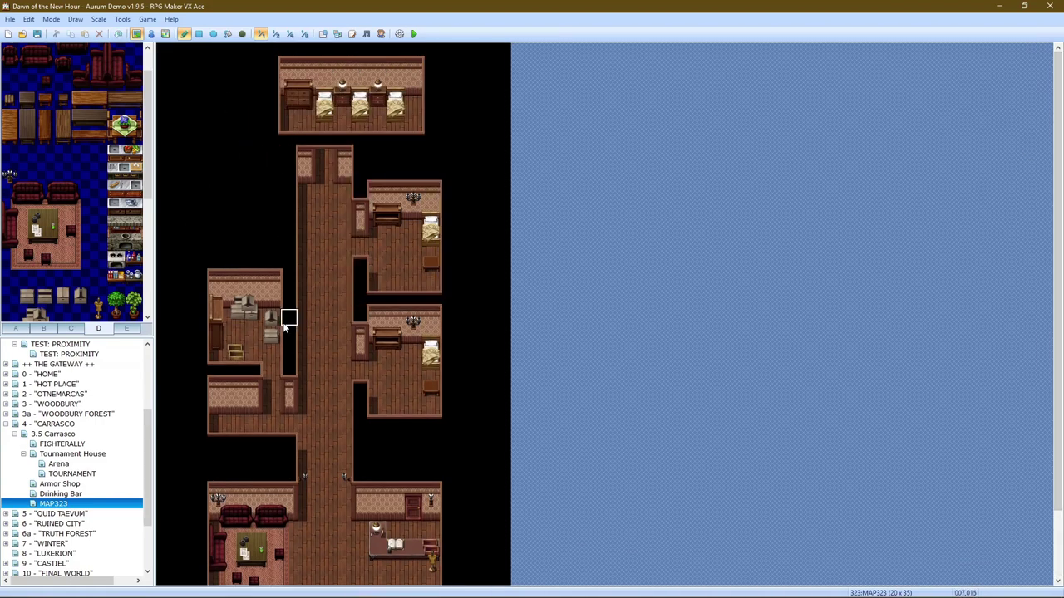
Copy the upper right bedroom from tileset tab C and stamp it left of the corridor top
click(76, 330)
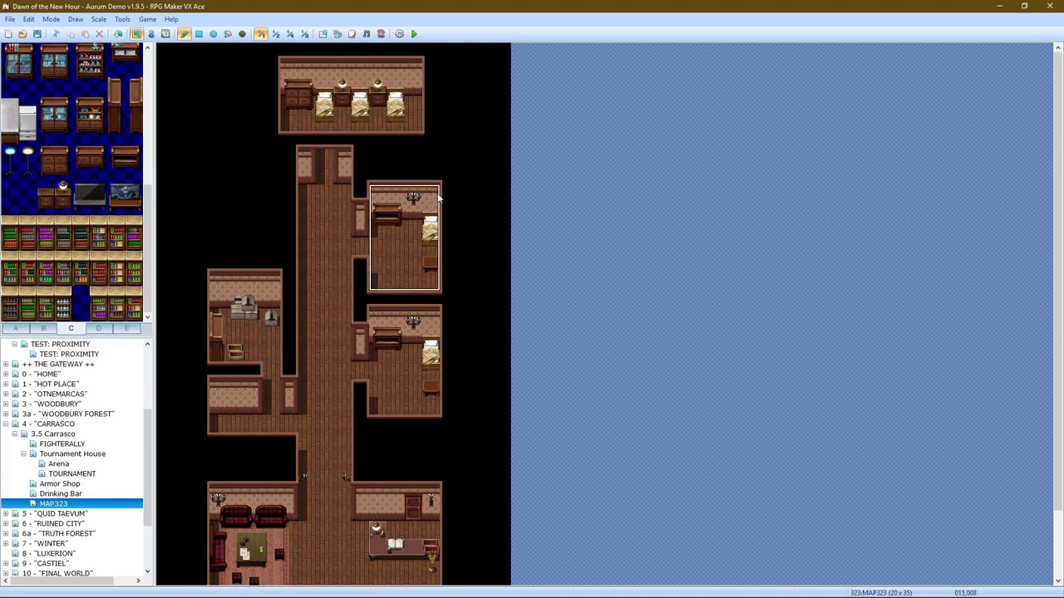
click(271, 160)
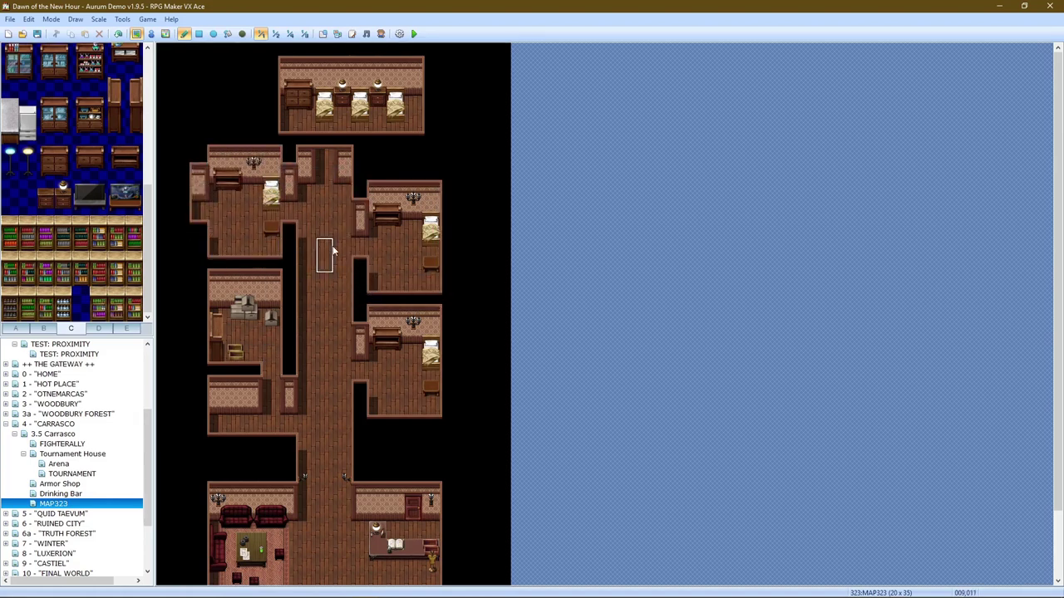
click(440, 152)
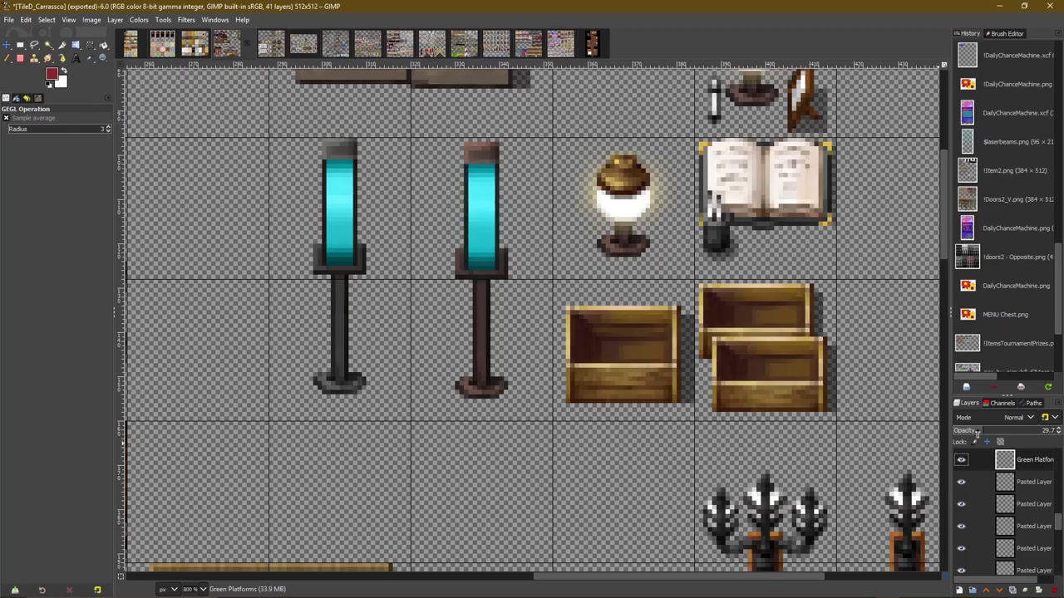
Colorize the cyan standing lamp to a warm cream-yellow tint
mouse_move(836, 352)
mouse_down()
mouse_move(779, 352)
mouse_move(789, 364)
mouse_up()
click(838, 378)
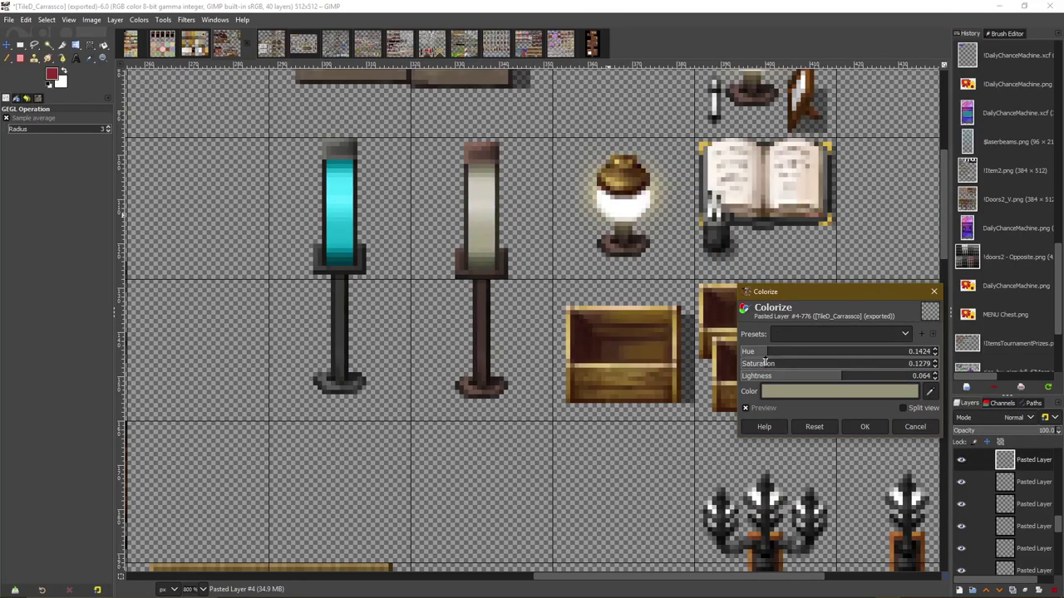
click(865, 426)
right_click(1028, 459)
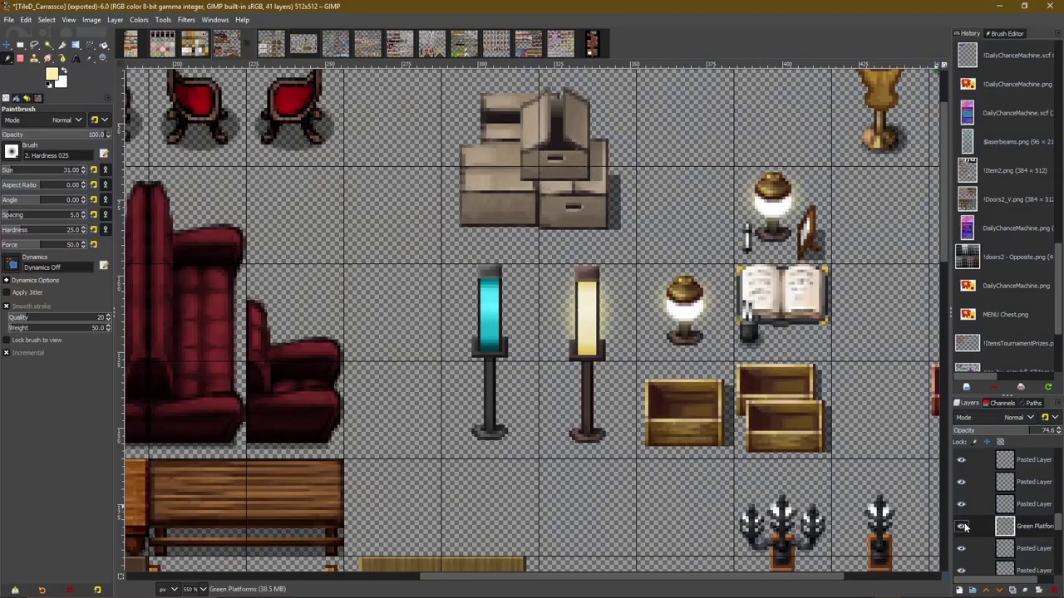
Delete the unwanted extra lamp layer and switch to rectangle select
right_click(960, 462)
click(981, 208)
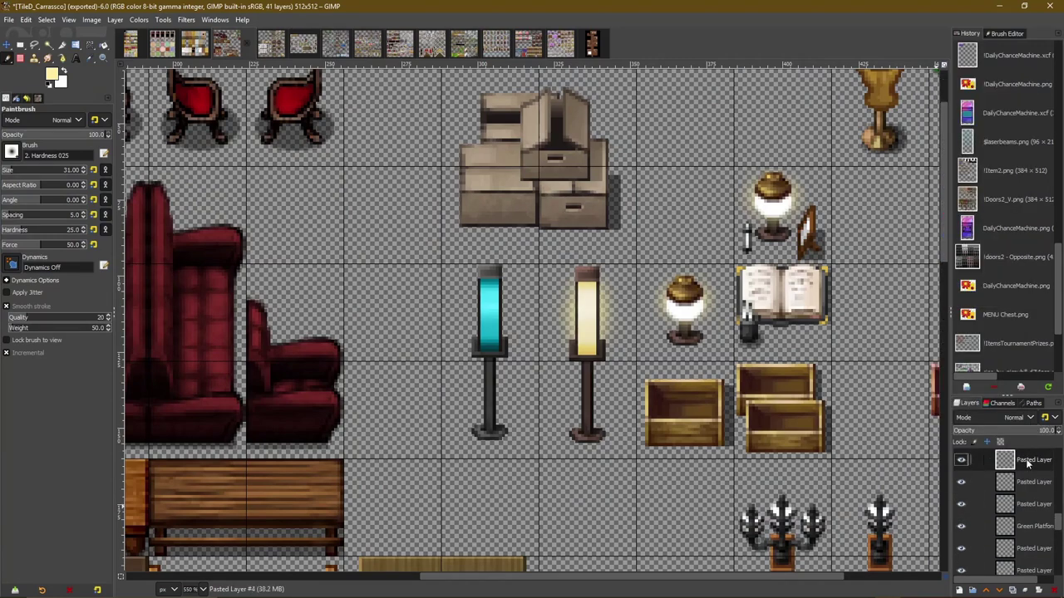
key(r)
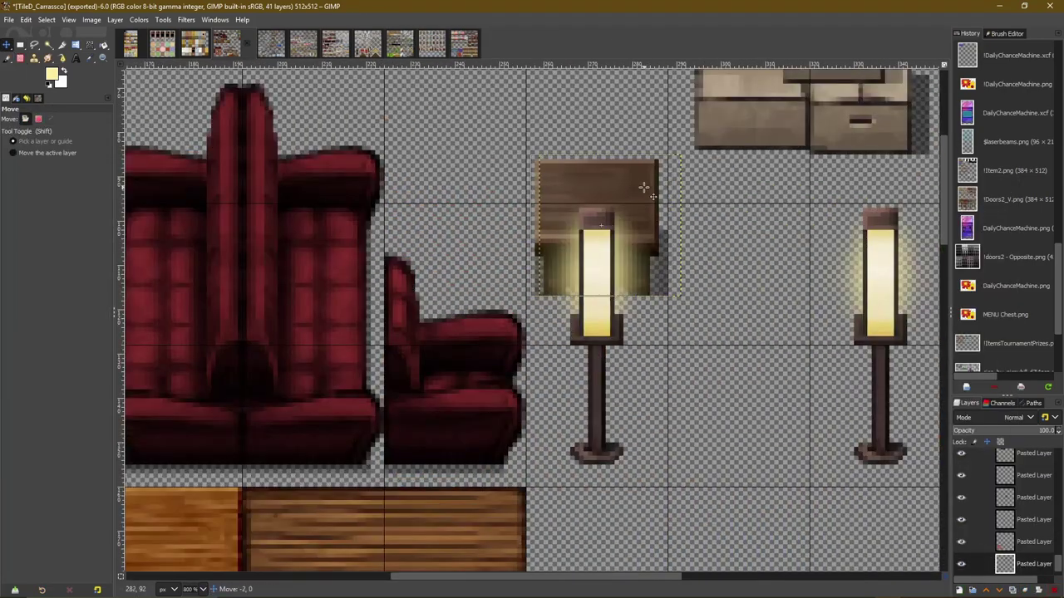
click(8, 19)
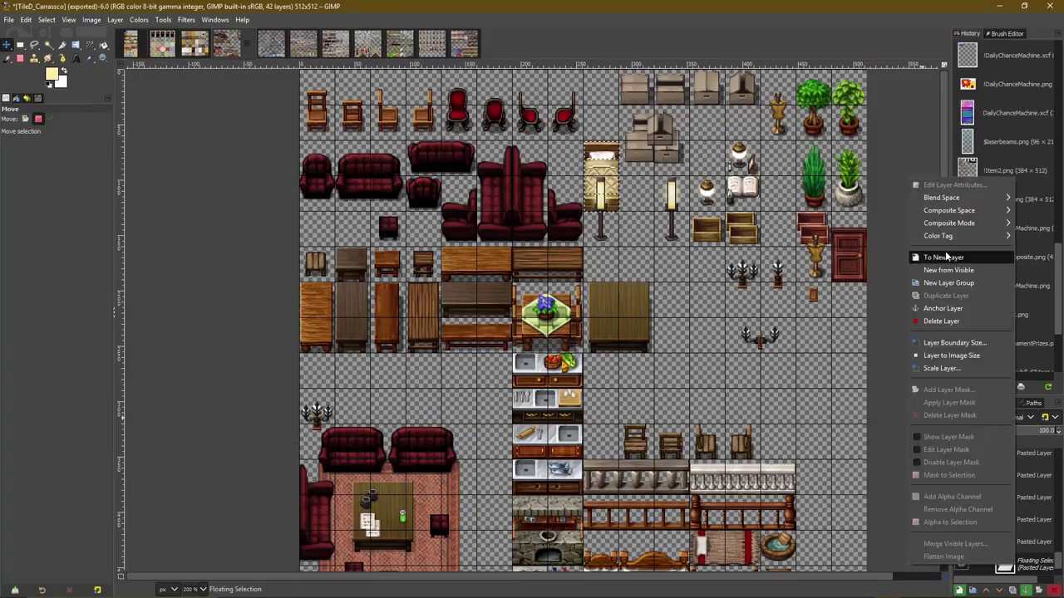
Turn the floating paste into a new layer and unhide the stool layer
click(941, 259)
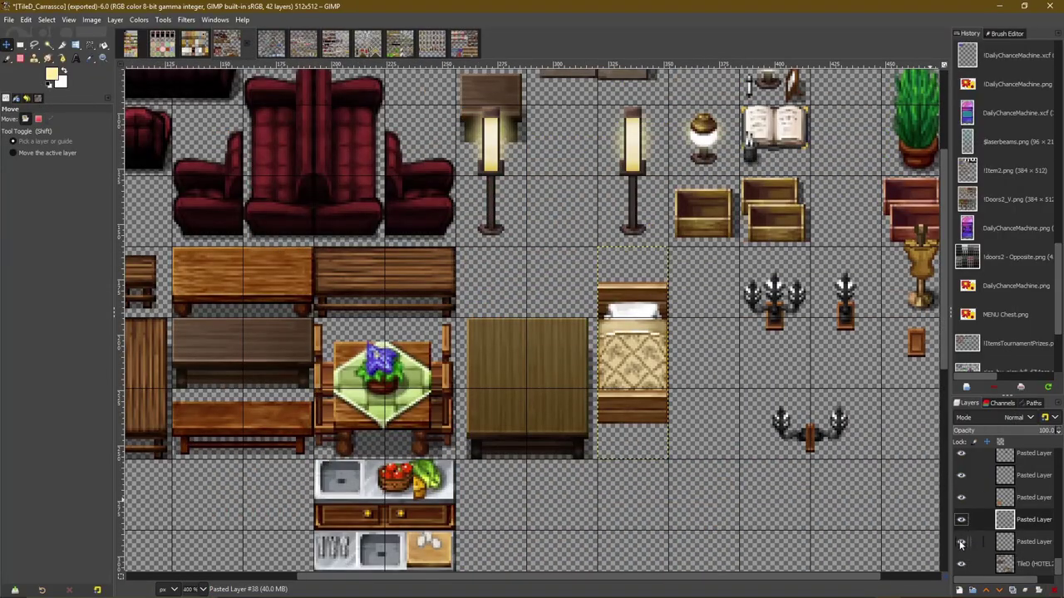
click(961, 542)
scroll(704, 418, down, 1)
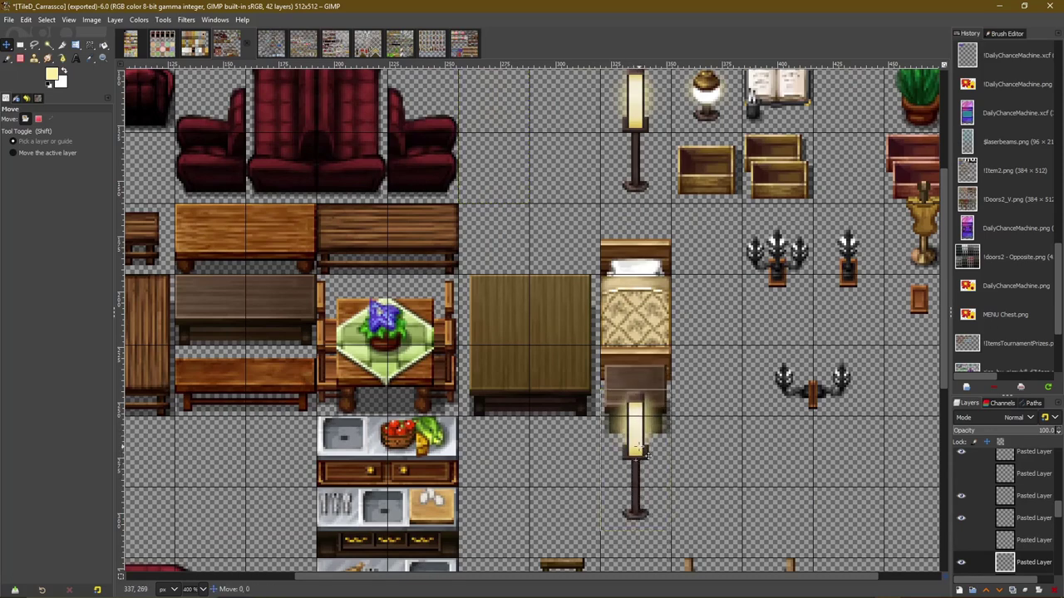
right_click(1023, 511)
click(956, 246)
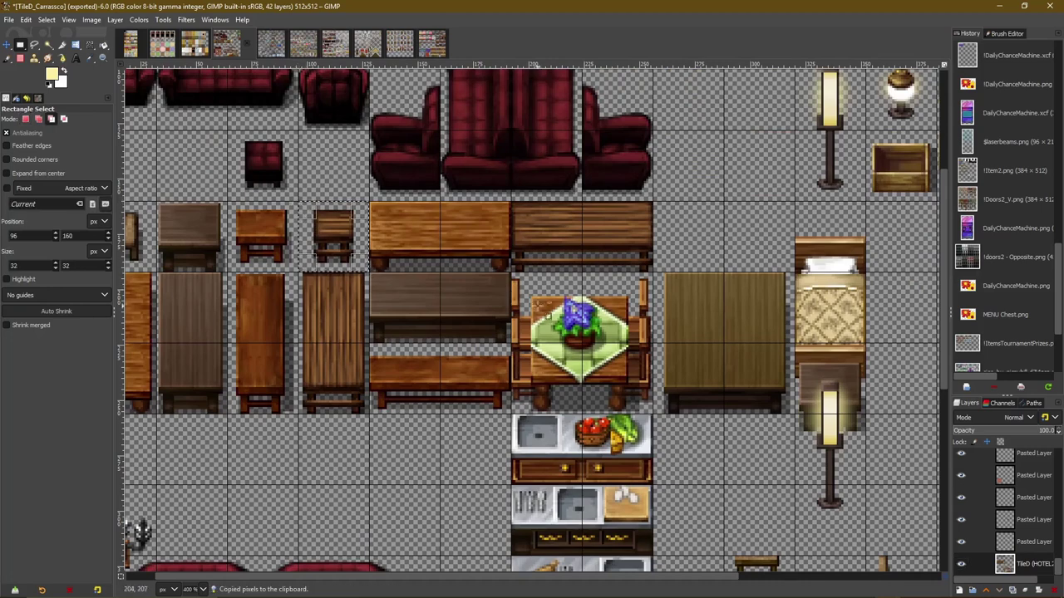
Place the pasted stool beside the lamp post and merge its layer down
key(ctrl+v)
key(m)
drag(339, 238, 818, 520)
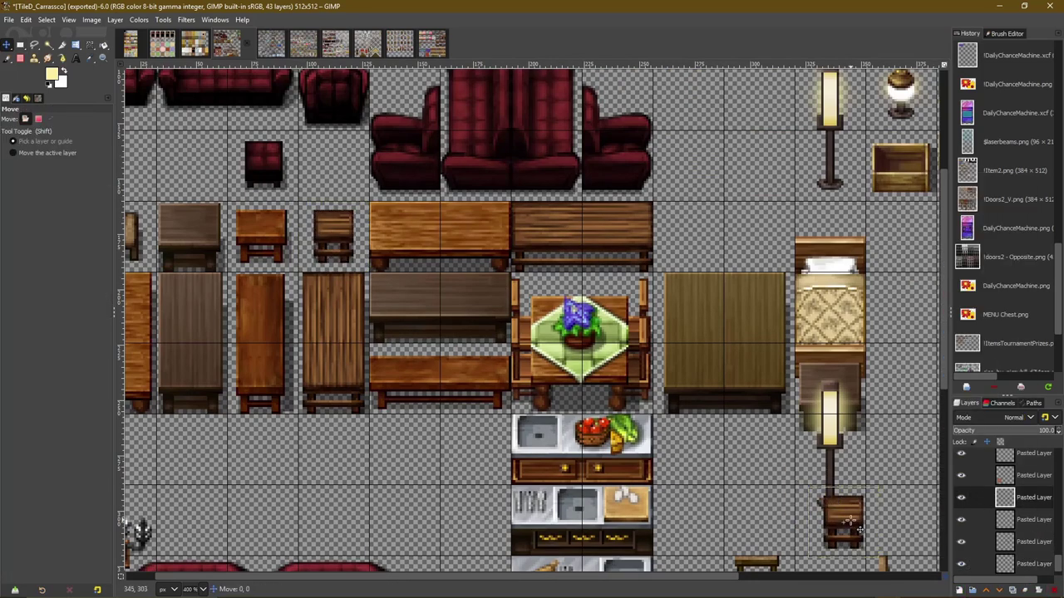
right_click(1009, 517)
click(967, 239)
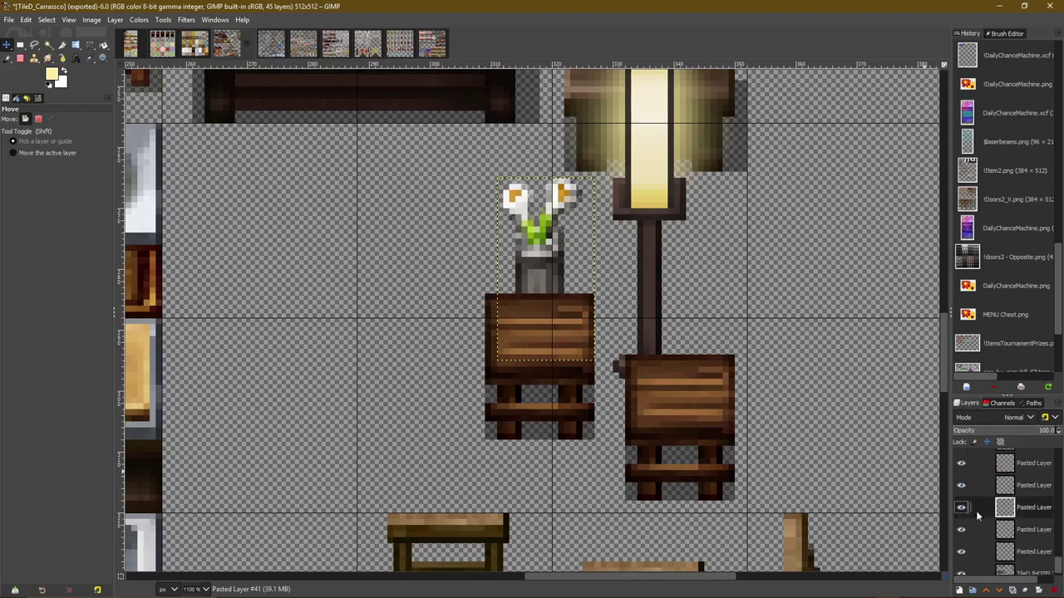
Set MAP323's height to 37 tiles in its Map Properties
key(alt+Tab)
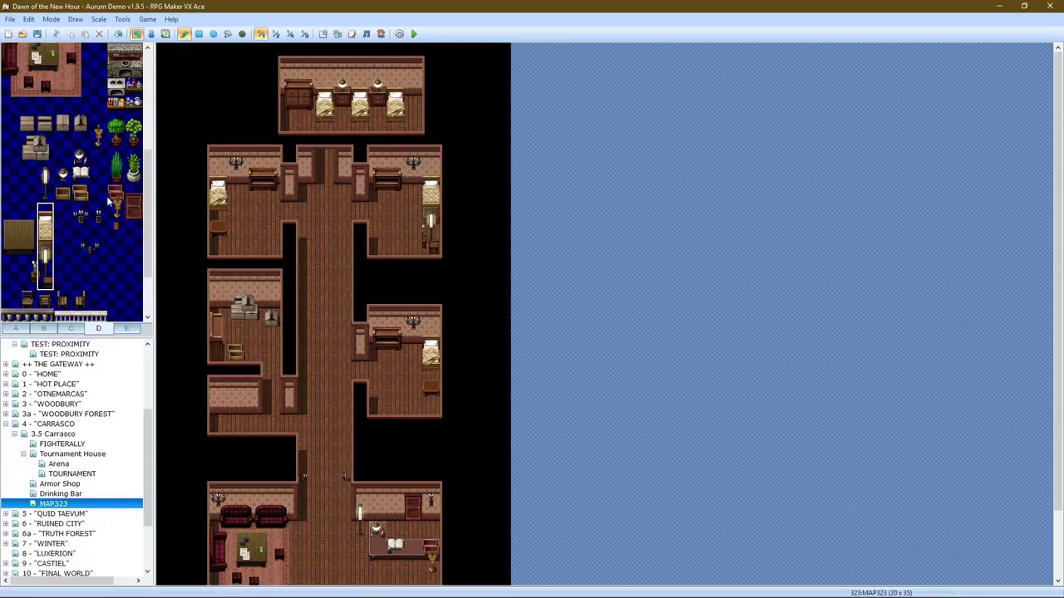
scroll(319, 185, down, 2)
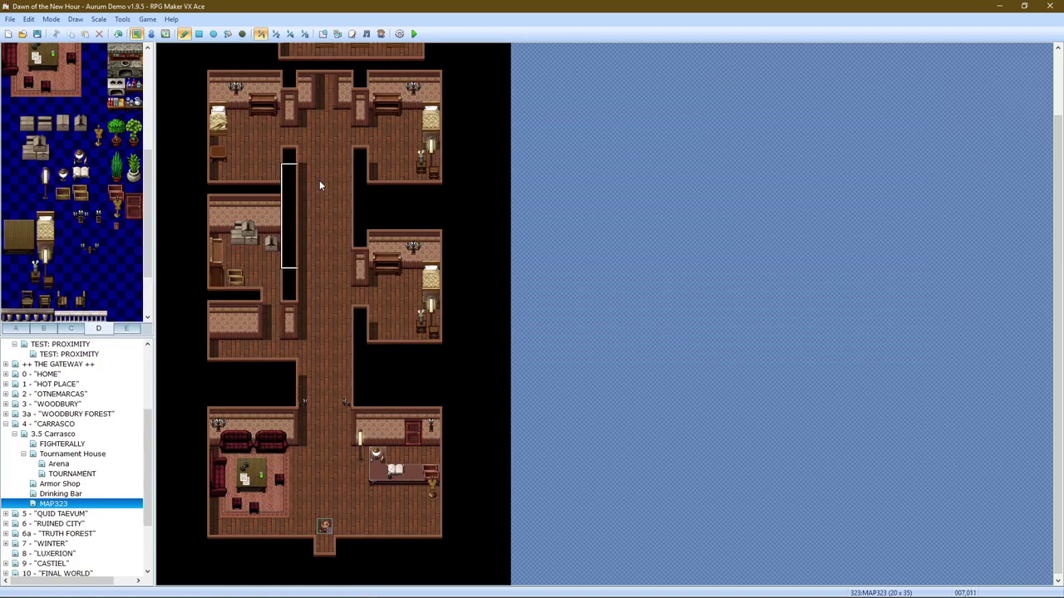
click(124, 329)
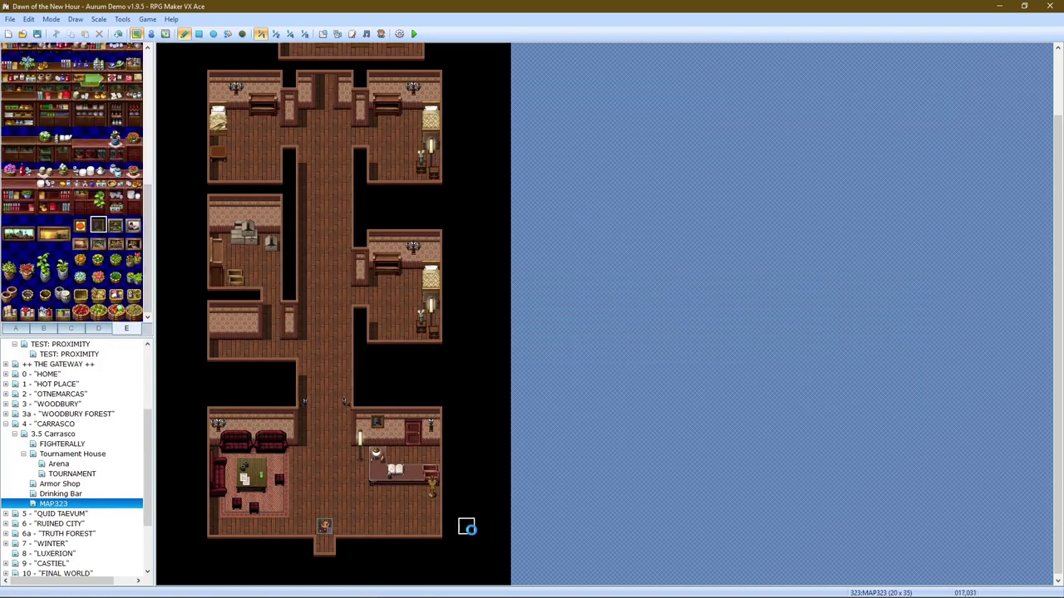
scroll(472, 530, up, 2)
click(71, 330)
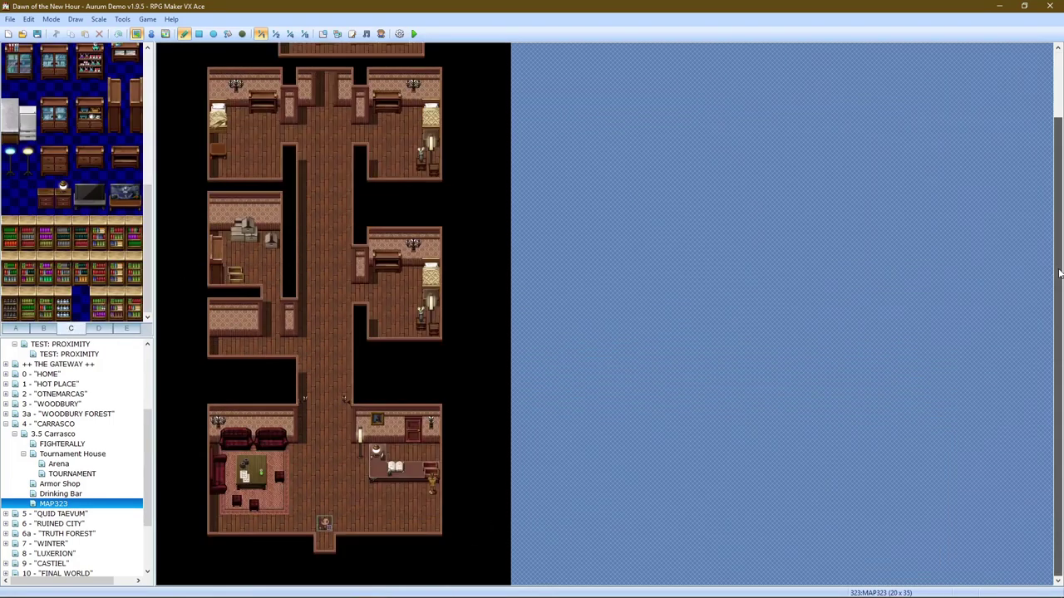
double_click(53, 504)
key(Return)
Shift MAP323's contents down two tiles
right_click(119, 503)
click(166, 487)
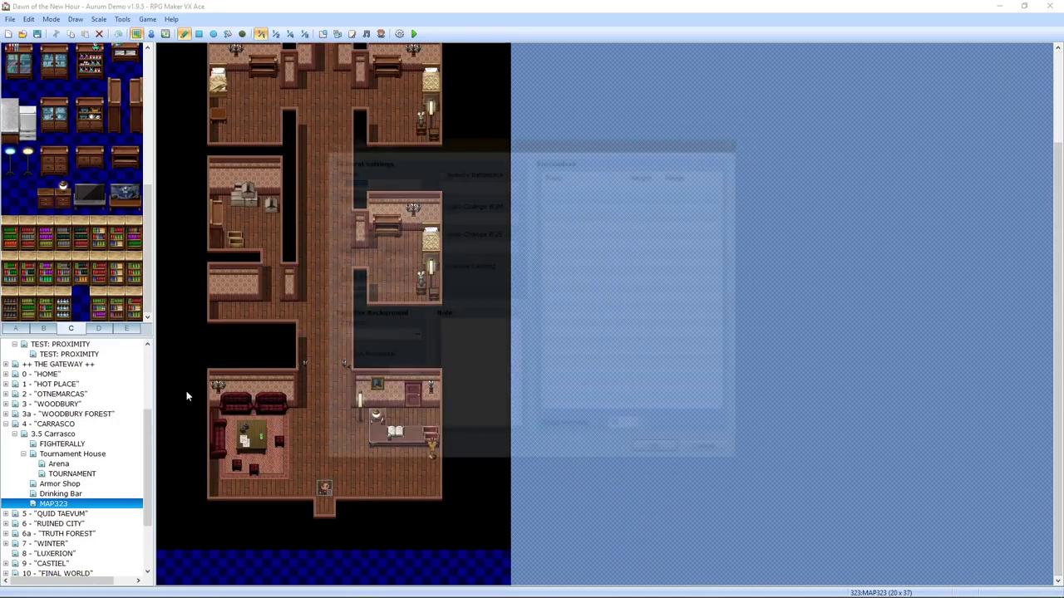
click(565, 285)
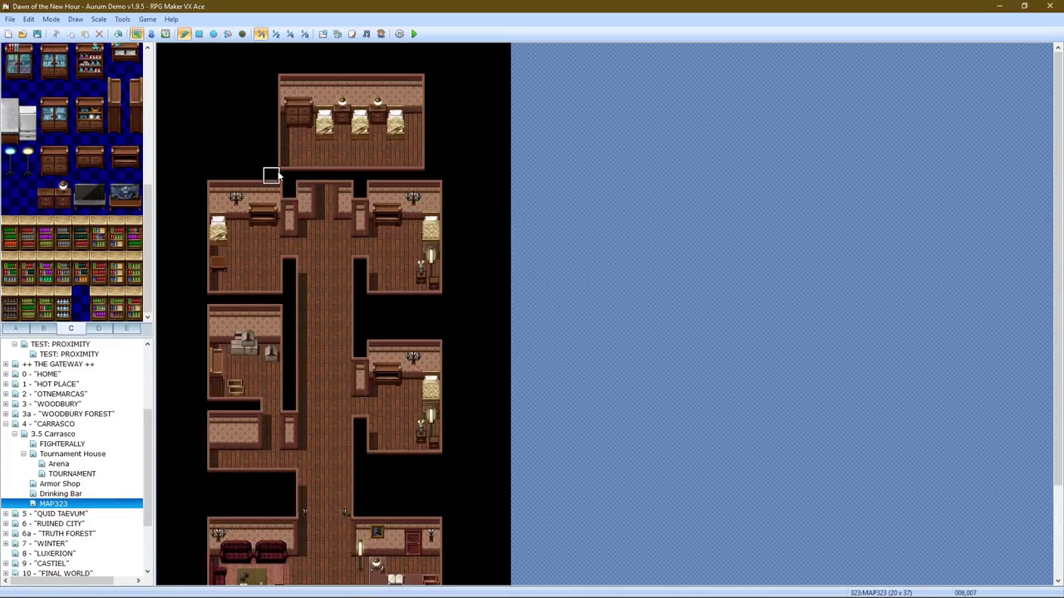
Place a dark table and other furniture from tab D in the top bedroom
click(98, 329)
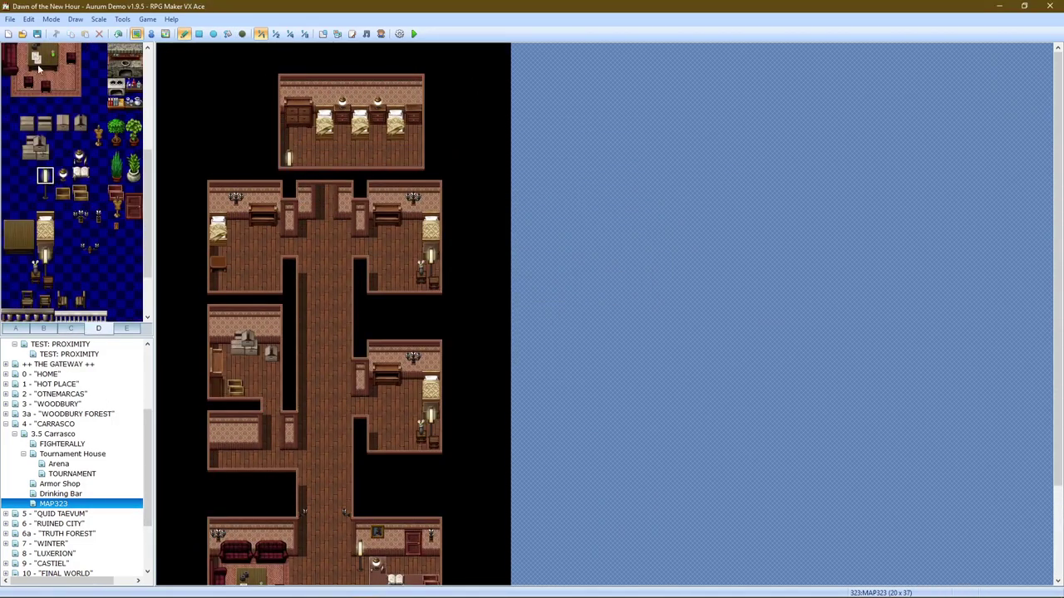
scroll(37, 64, down, 3)
click(390, 158)
click(43, 329)
scroll(1057, 264, down, 1)
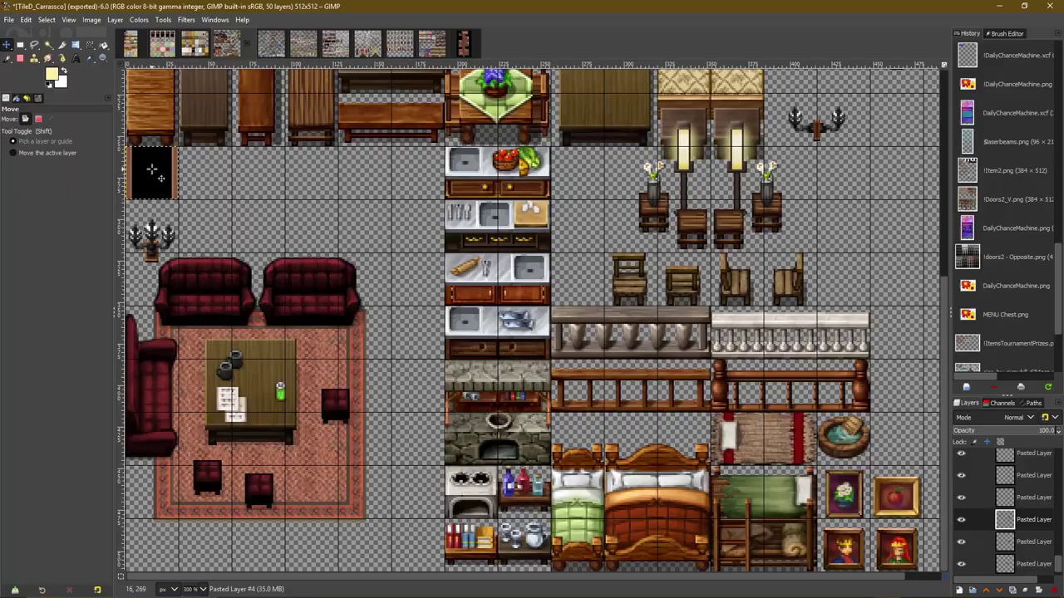
Export the tileset as TileD_Carrasco.png and select 063 Interior3 - Carrasco in the Database
click(8, 19)
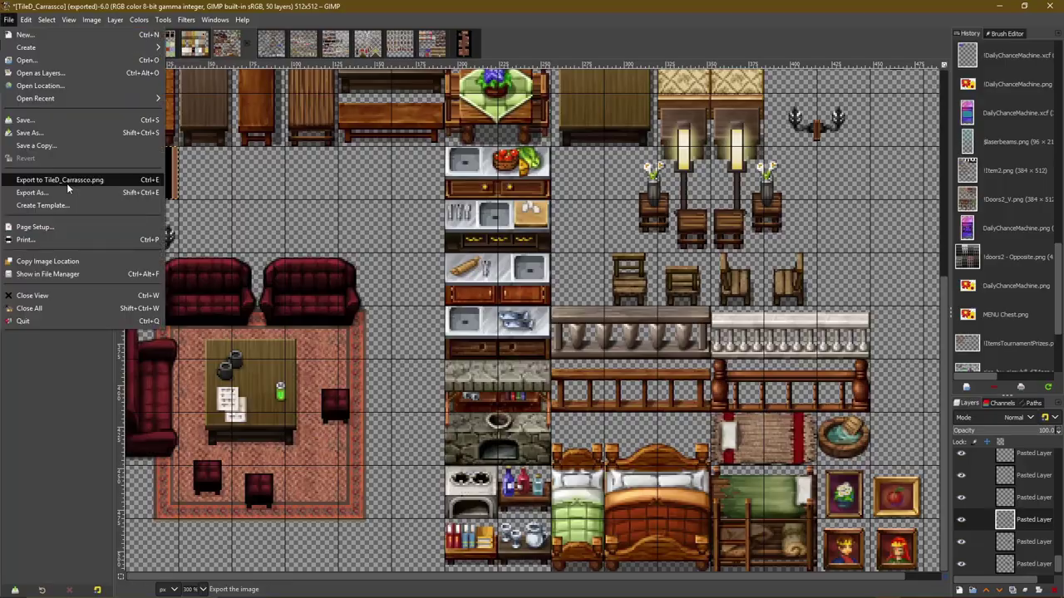
click(67, 183)
click(326, 34)
click(352, 354)
click(341, 338)
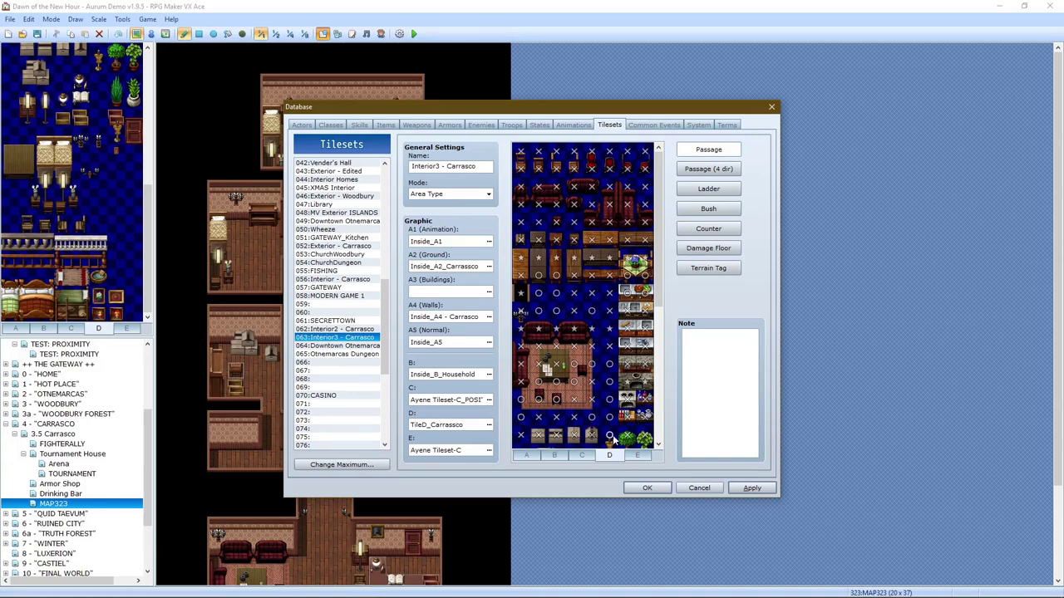
Apply the Interior3 - Carrasco tileset changes and copy the black tile in GIMP
click(647, 488)
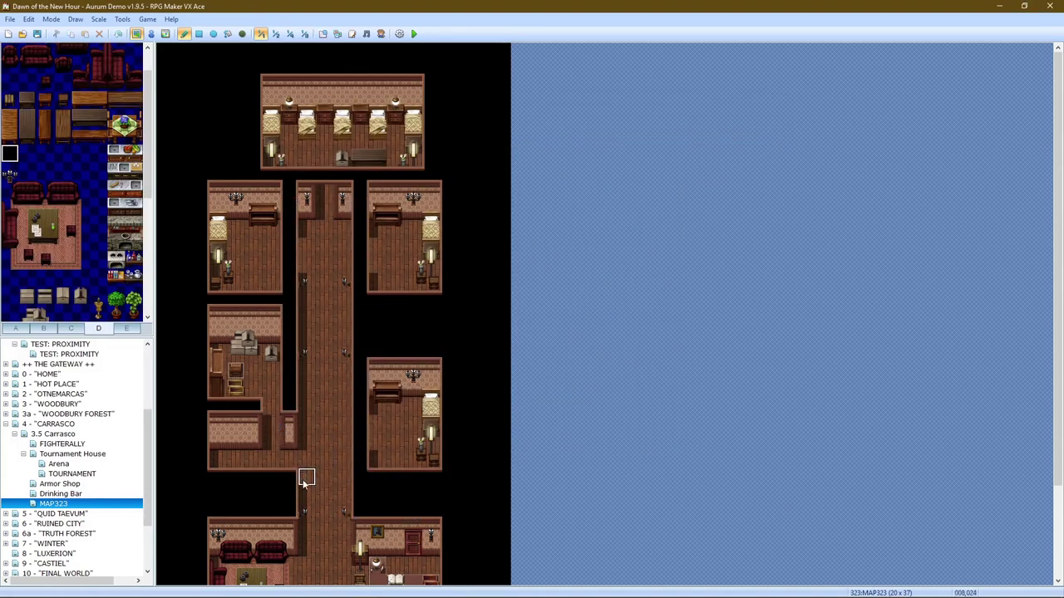
key(alt+Tab)
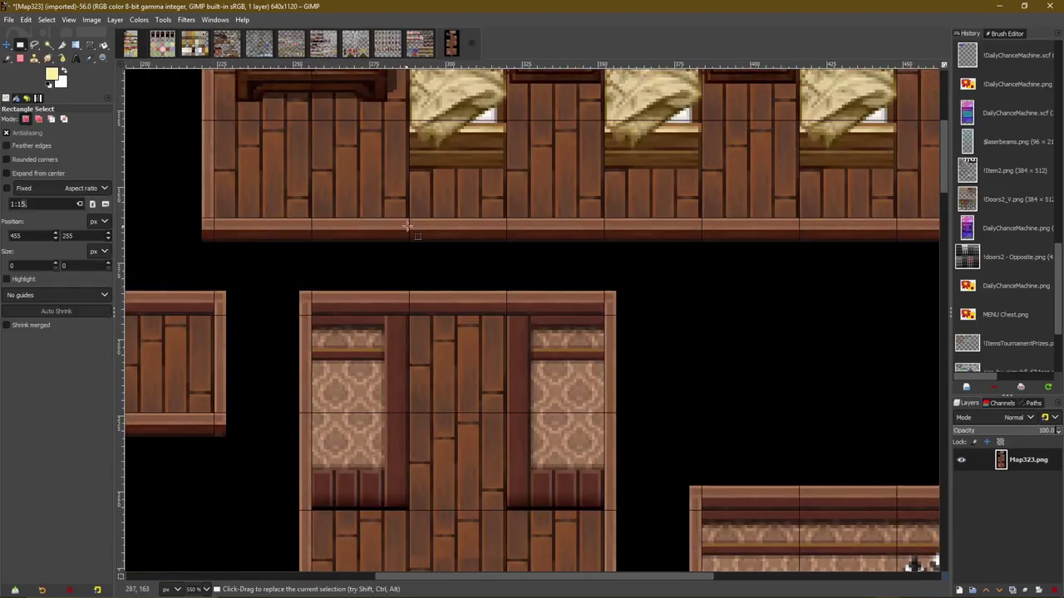
key(ctrl+c)
Paste the black tile into TileD_Carrasco, then reopen the tileset Database with F9
click(259, 43)
key(ctrl+v)
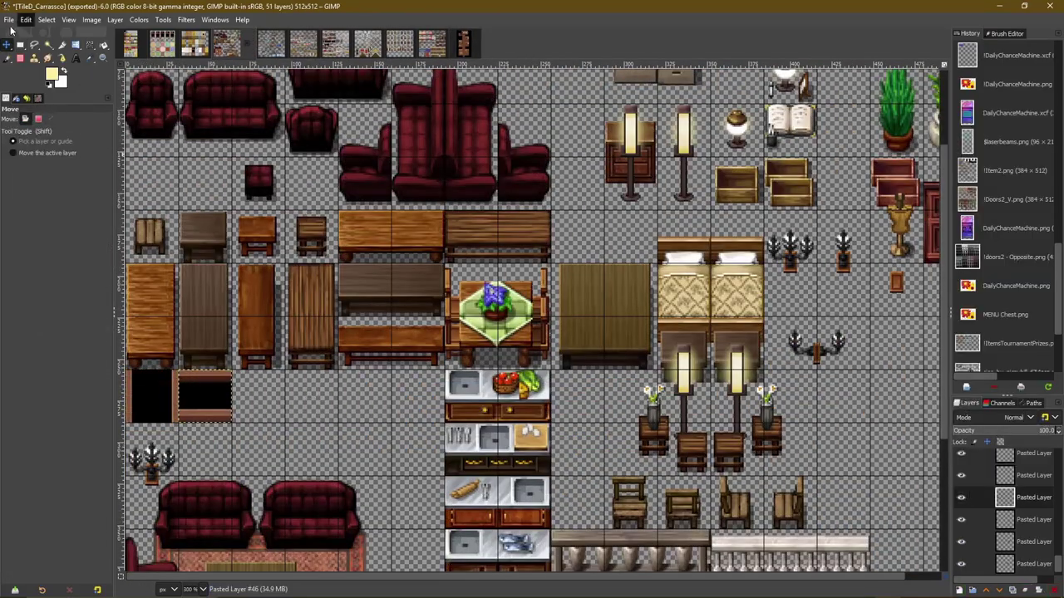
key(alt+Tab)
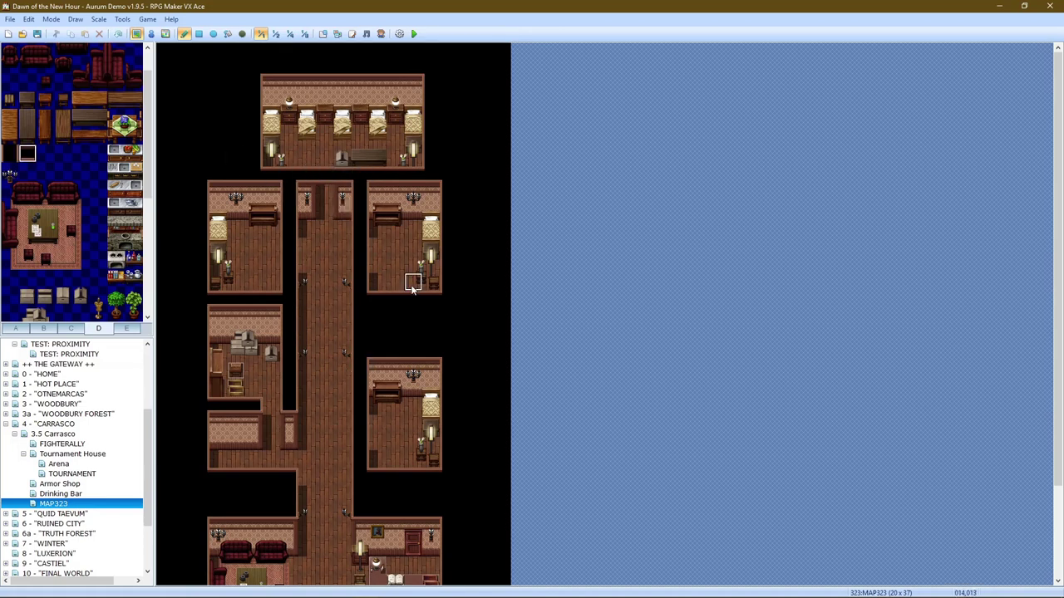
key(F9)
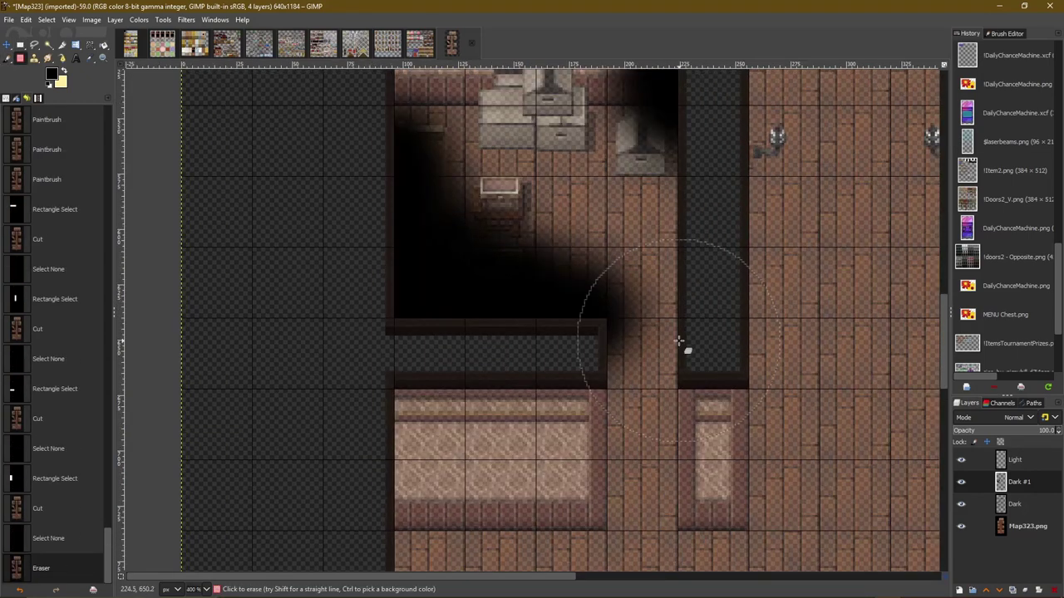
Cut away the shadow spilling below the map edge and clear the selection
scroll(613, 388, down, 5)
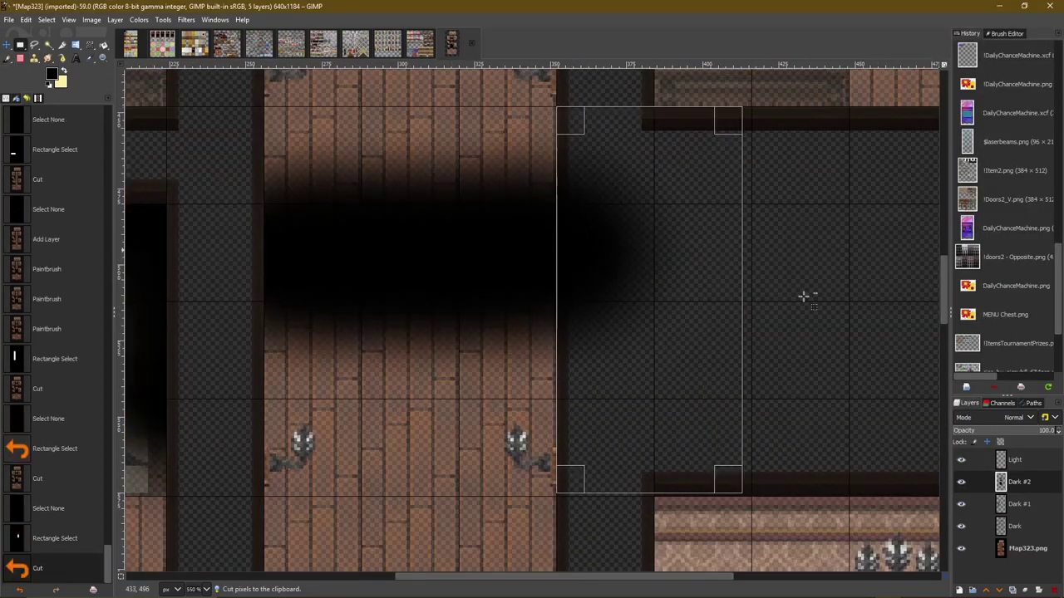
scroll(508, 451, down, 3)
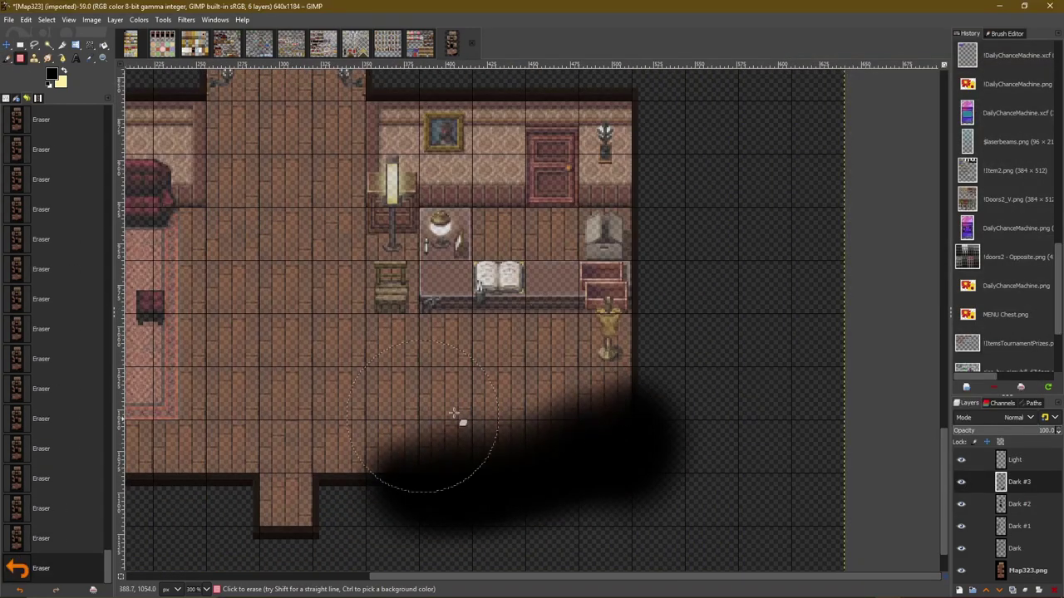
key(ctrl+x)
key(ctrl+shift+a)
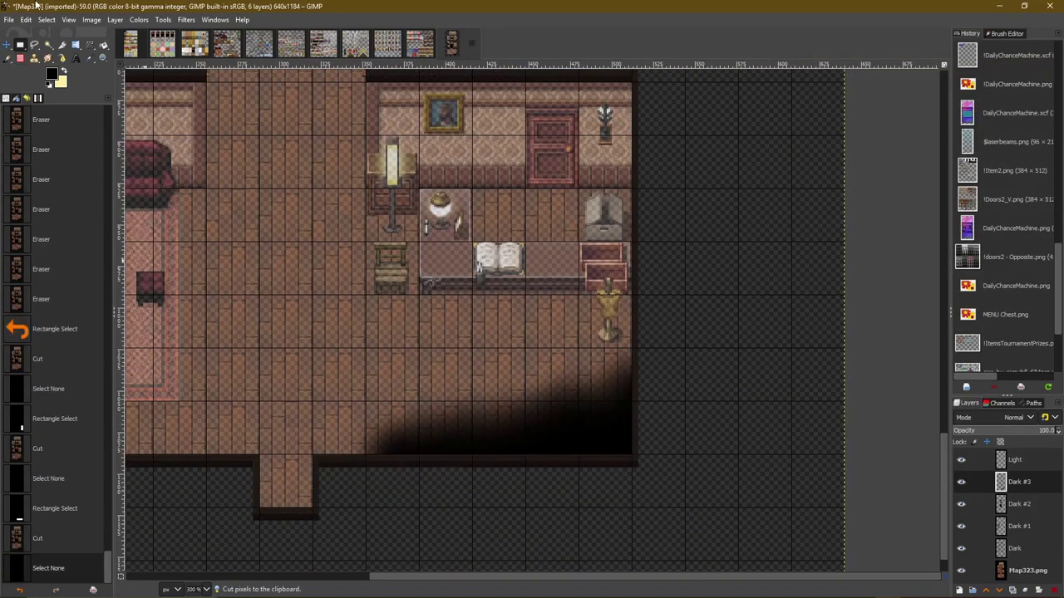
ctrl+scroll(571, 425, down, 2)
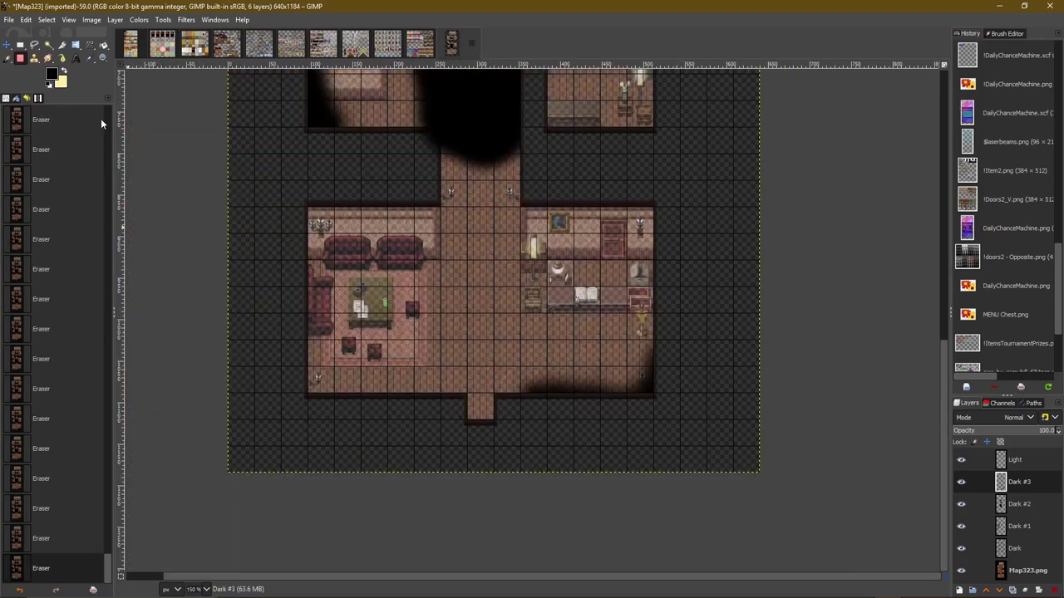
ctrl+scroll(518, 451, up, 2)
Paint dark shadow over the lounge, sofas and right wall, erasing a patch over the sofa
drag(333, 416, 540, 432)
drag(300, 250, 307, 448)
drag(498, 216, 515, 316)
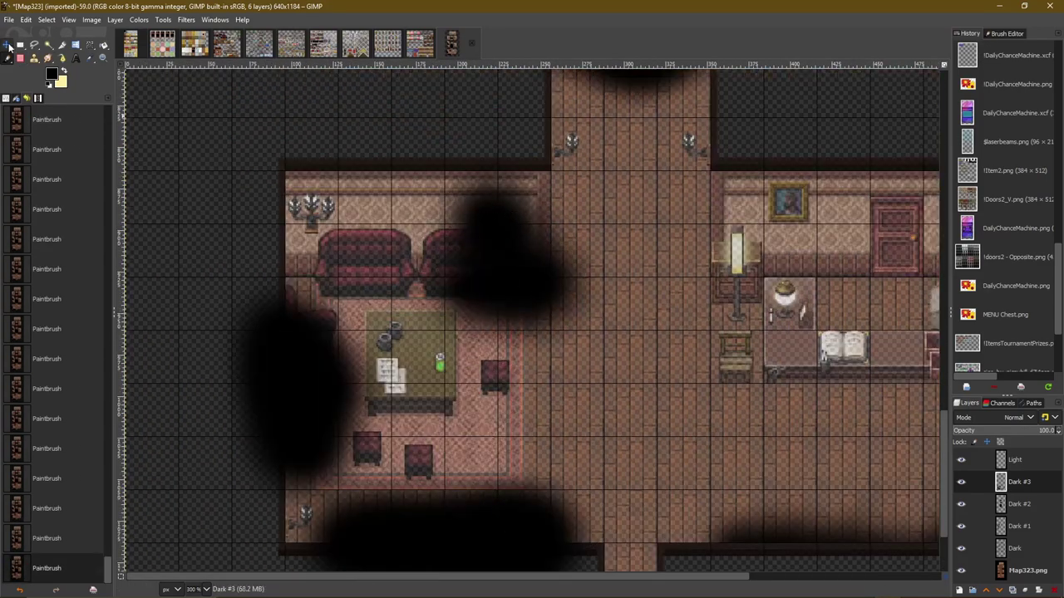
ctrl+scroll(350, 382, down, 2)
ctrl+scroll(390, 423, up, 2)
mouse_move(515, 217)
mouse_down()
mouse_move(333, 344)
mouse_move(359, 520)
mouse_up()
click(555, 482)
scroll(703, 510, right, 5)
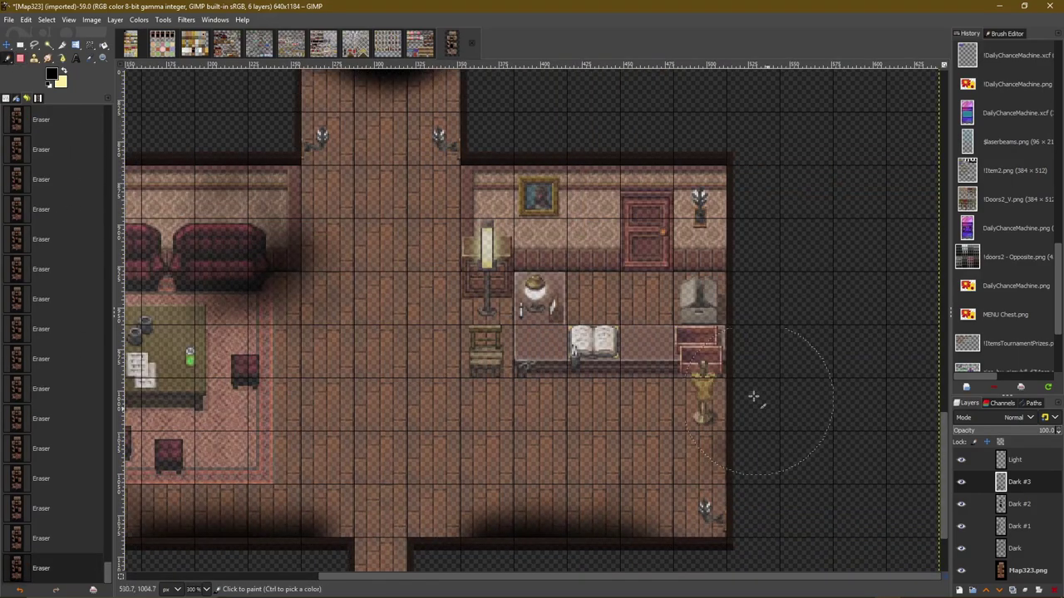
drag(752, 397, 706, 370)
key(shift+e)
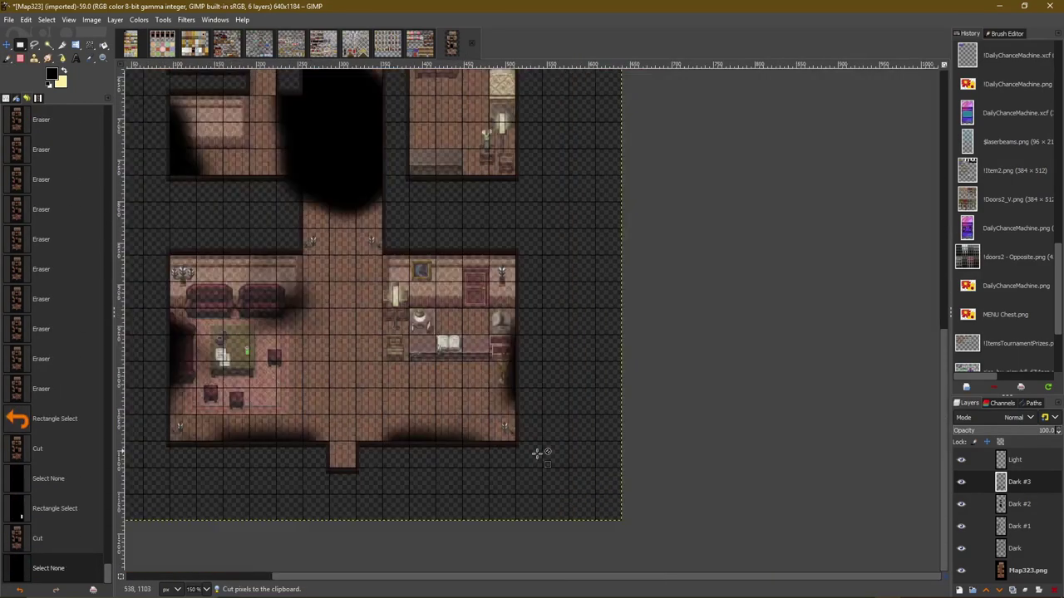
Add a new Dark #4 shading layer and paint dark shadow across the corridor
right_click(1022, 494)
click(942, 182)
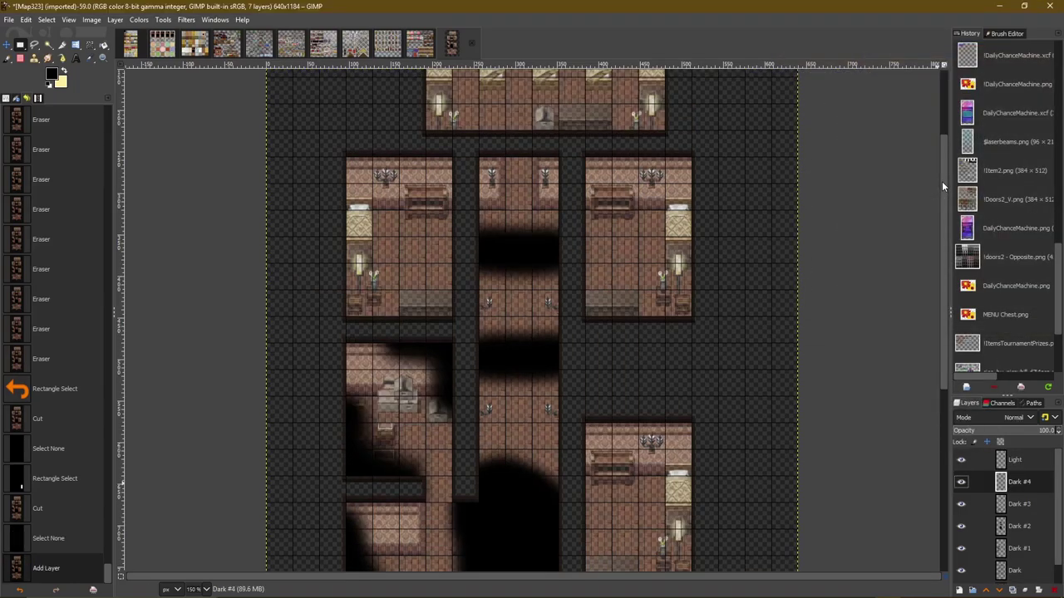
key(3)
mouse_move(582, 249)
mouse_down()
mouse_move(671, 332)
mouse_move(646, 546)
mouse_up()
drag(393, 129, 553, 531)
Cut the shadow spilling outside the rooms and turn the pasted shadow into its own layer
key(ctrl+x)
mouse_move(915, 549)
mouse_down()
mouse_move(496, 413)
mouse_move(708, 316)
mouse_move(570, 316)
mouse_up()
key(shift+e)
scroll(570, 316, down, 2)
scroll(836, 336, down, 2)
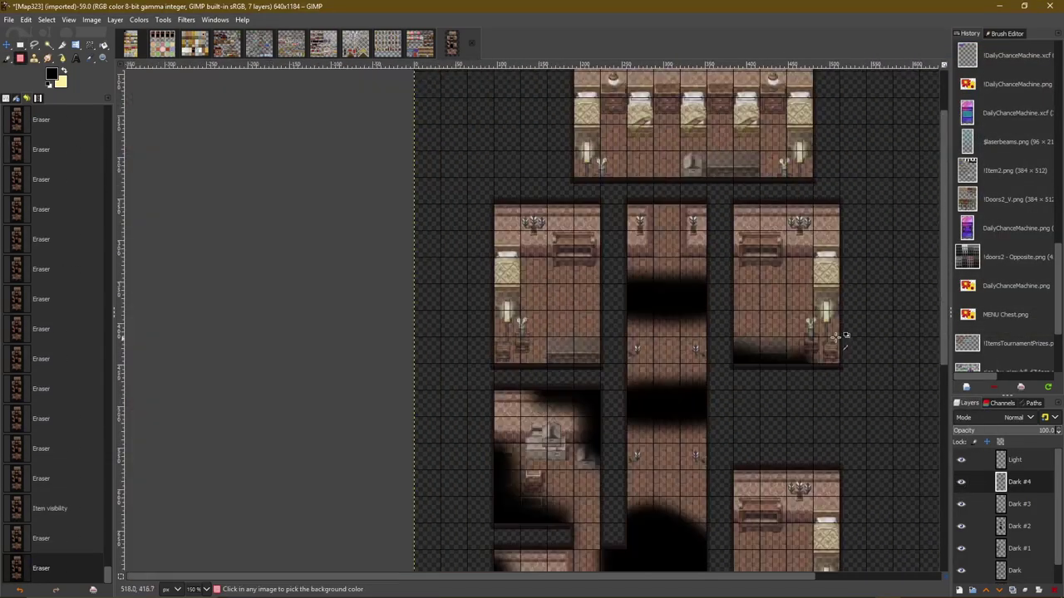
right_click(1019, 482)
click(997, 178)
Copy and paste the selected shadow, duplicate the pasted layer, then merge it down
scroll(558, 290, up, 3)
key(ctrl+c)
key(ctrl+v)
key(m)
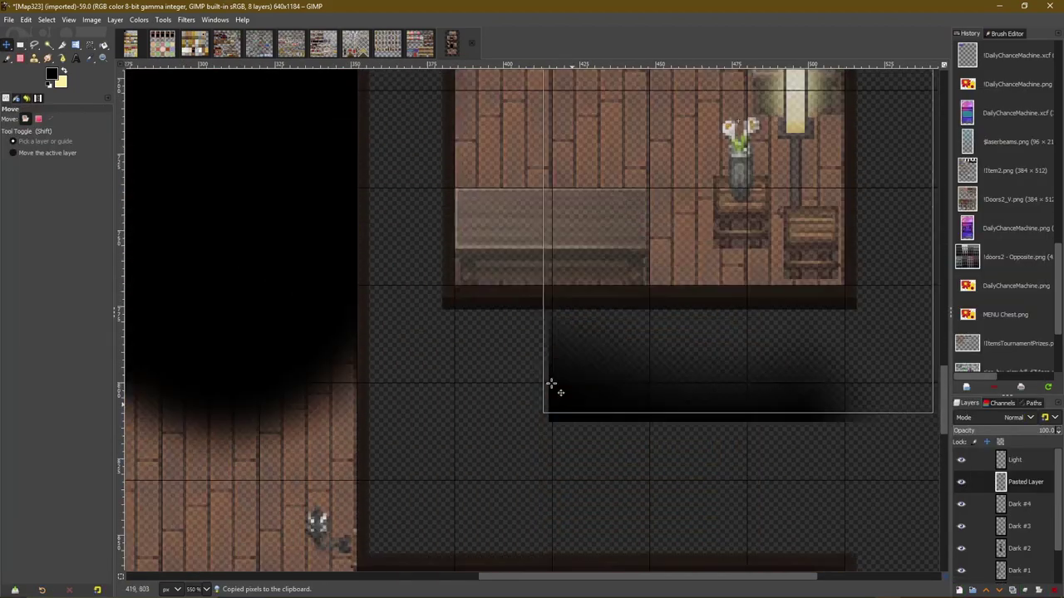
scroll(551, 385, down, 2)
right_click(1019, 482)
click(969, 211)
scroll(613, 304, right, 5)
scroll(612, 304, down, 1)
right_click(1019, 482)
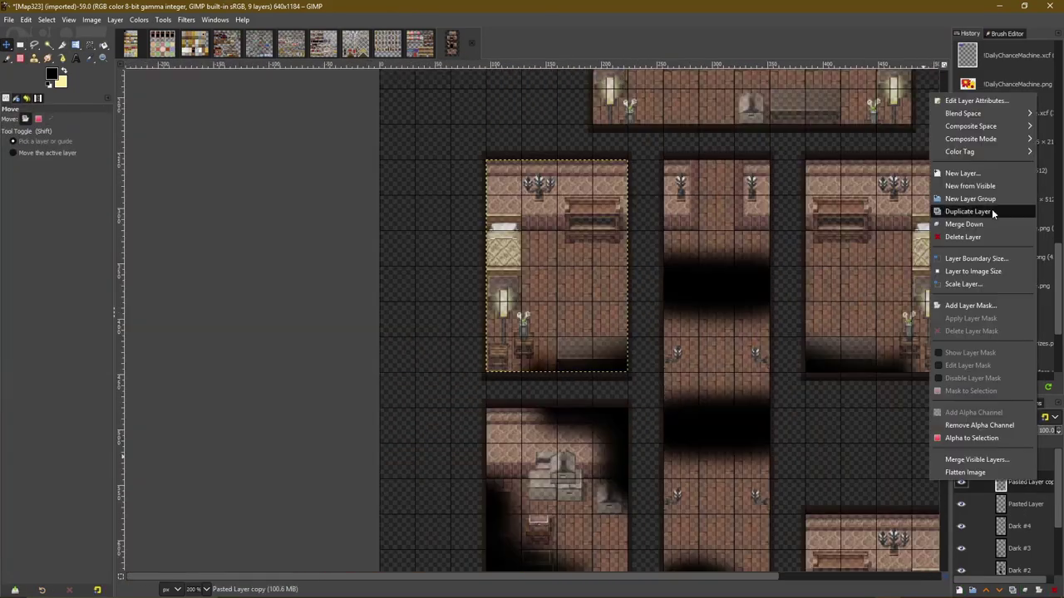
click(964, 225)
scroll(862, 503, down, 3)
scroll(862, 503, up, 3)
Airbrush darker shadow along the corridor
key(shift+e)
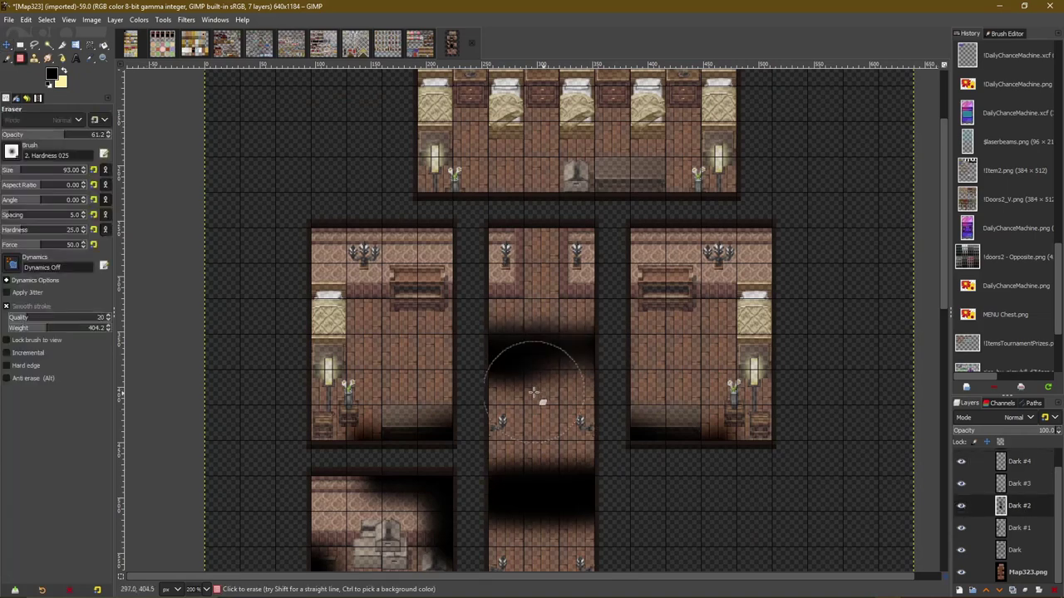
scroll(697, 515, down, 5)
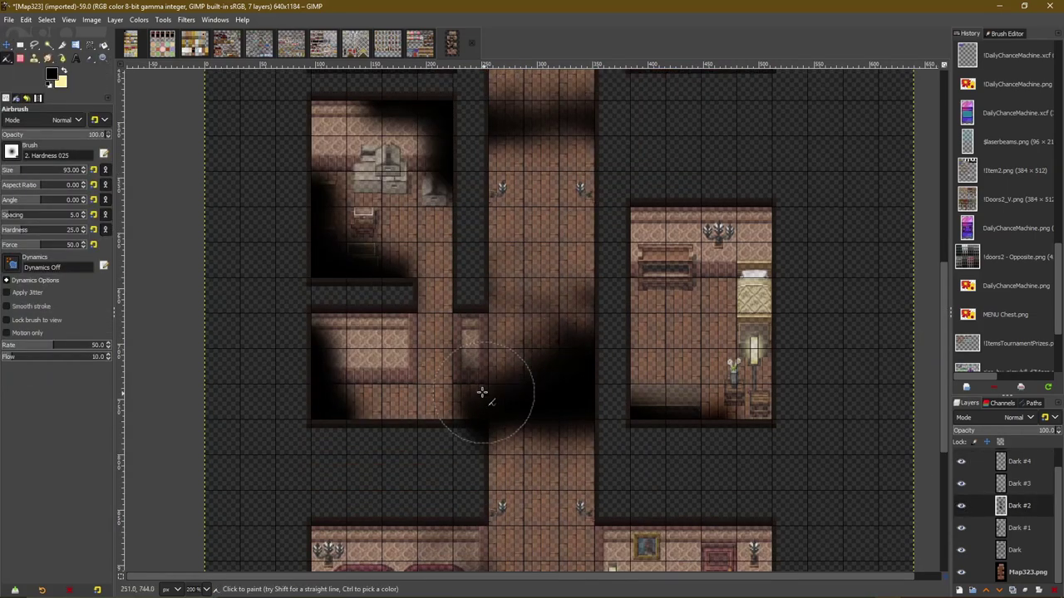
scroll(566, 432, up, 3)
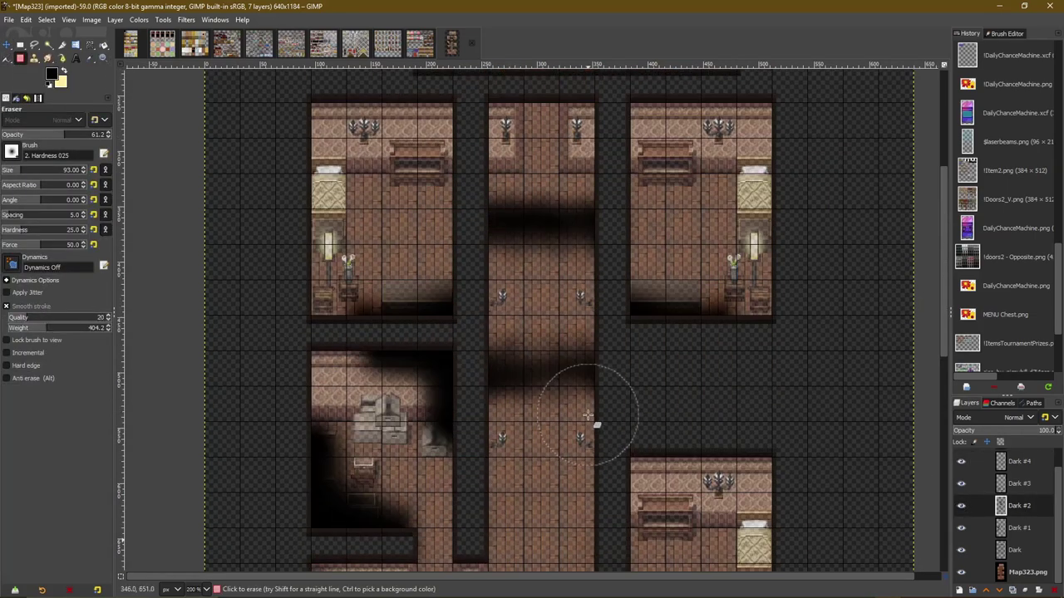
scroll(522, 453, down, 2)
key(a)
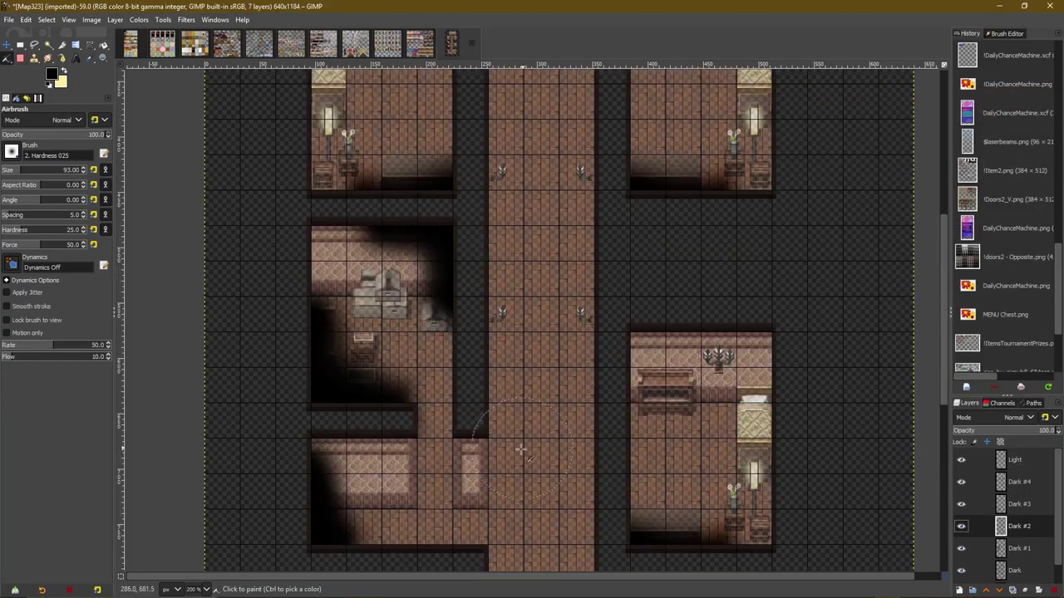
drag(535, 452, 494, 452)
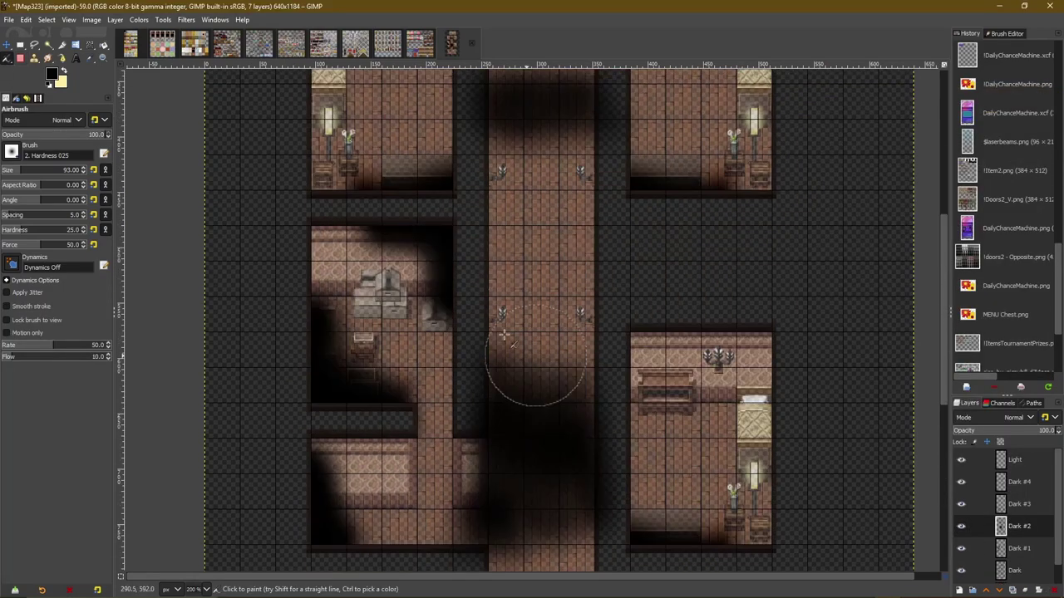
key(r)
drag(381, 114, 480, 432)
Select the shadow strip beside the right bedroom
ctrl+scroll(622, 157, up, 1)
drag(696, 158, 564, 557)
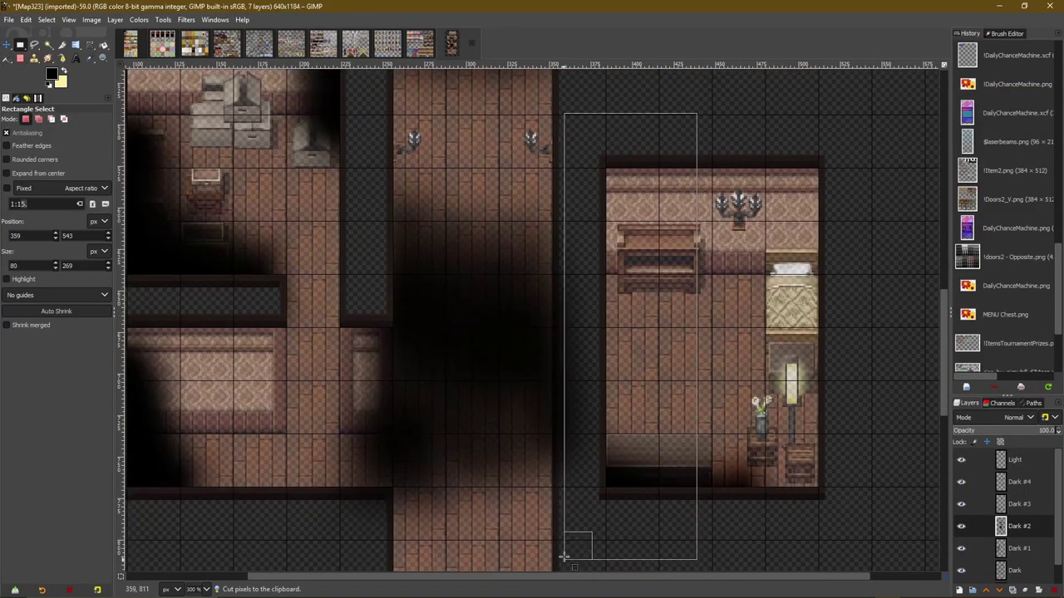
ctrl+scroll(392, 487, down, 2)
ctrl+scroll(532, 332, up, 2)
scroll(532, 332, down, 2)
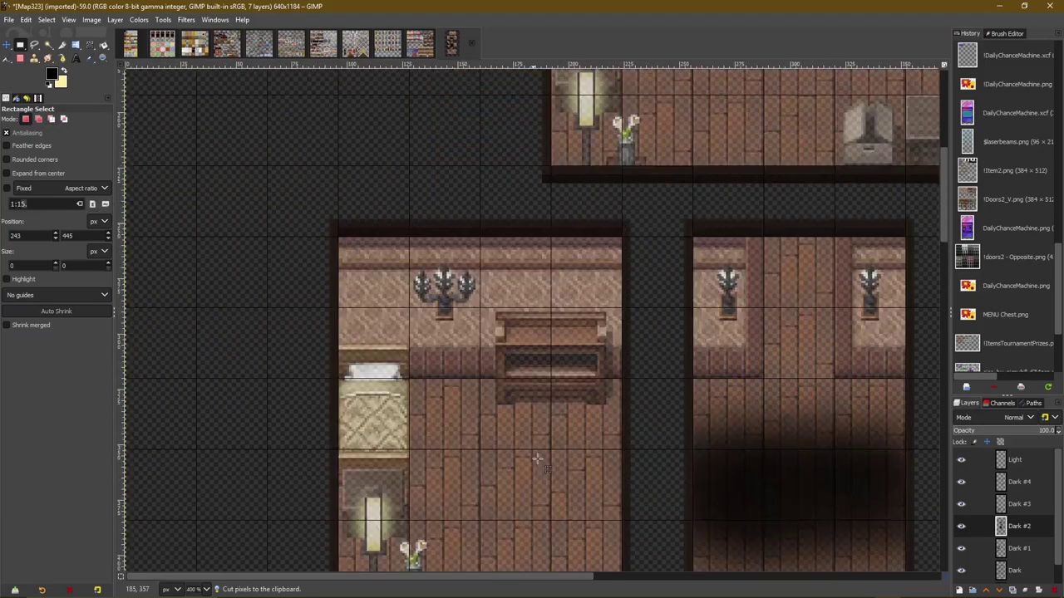
ctrl+scroll(532, 333, down, 2)
Lower the shading layer's opacity to about 55 and erase dark shading along the corridor
drag(954, 429, 1013, 430)
key(shift+e)
ctrl+scroll(657, 191, up, 2)
drag(665, 133, 657, 191)
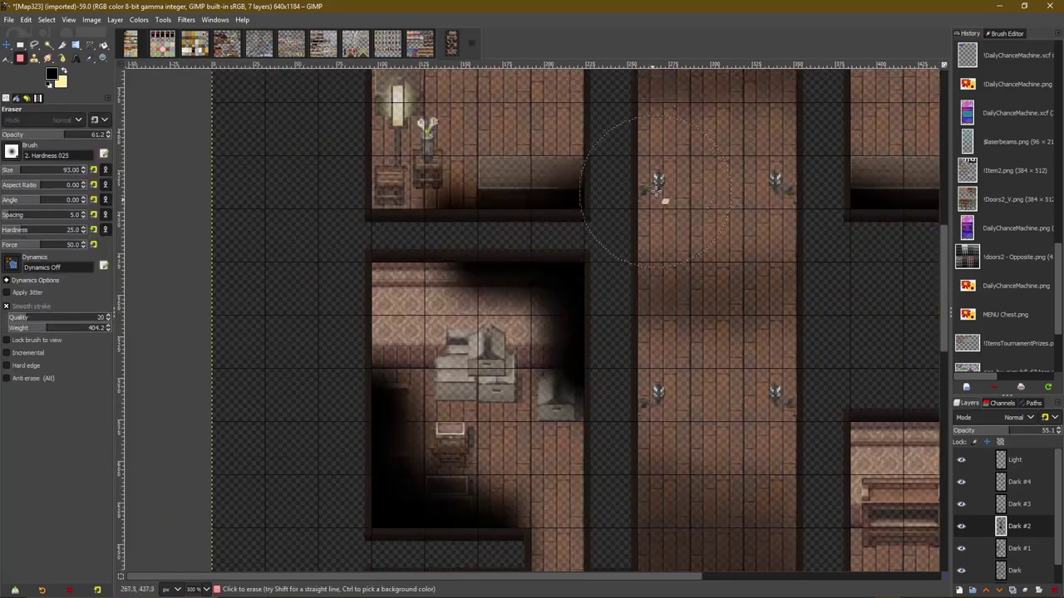
ctrl+scroll(638, 447, down, 1)
scroll(998, 515, down, 2)
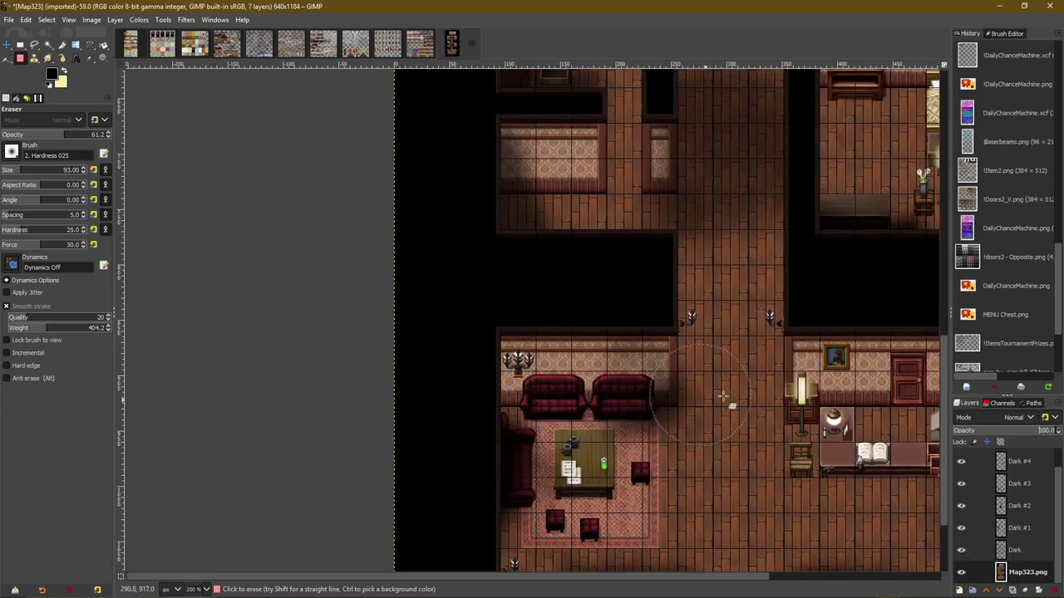
Hide and delete the Dark #3 shading layer
click(962, 572)
scroll(729, 498, down, 5)
key(a)
ctrl+scroll(729, 499, up, 1)
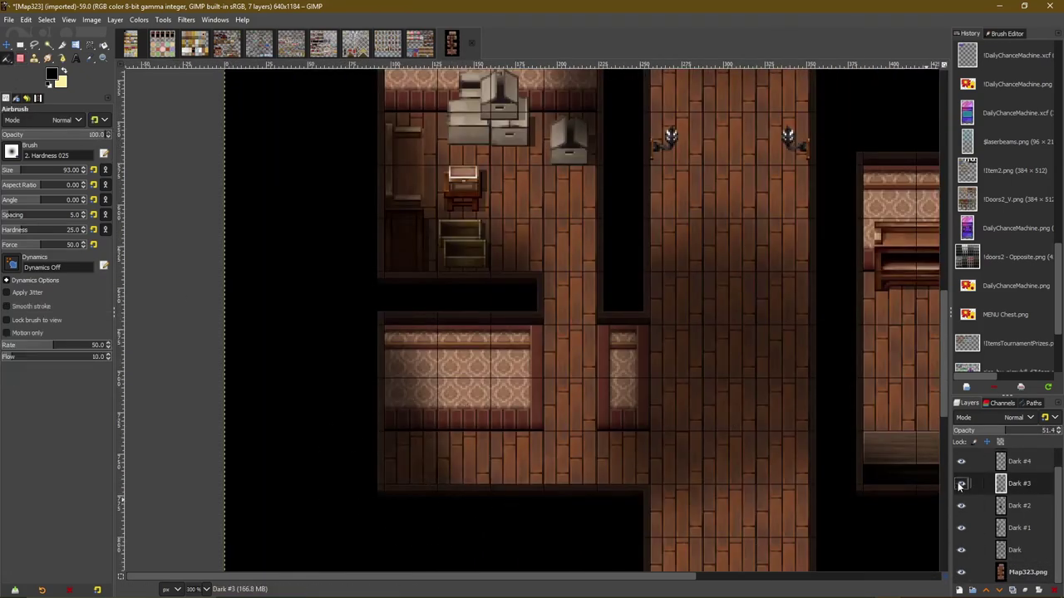
scroll(792, 496, up, 4)
ctrl+scroll(737, 543, down, 2)
click(962, 483)
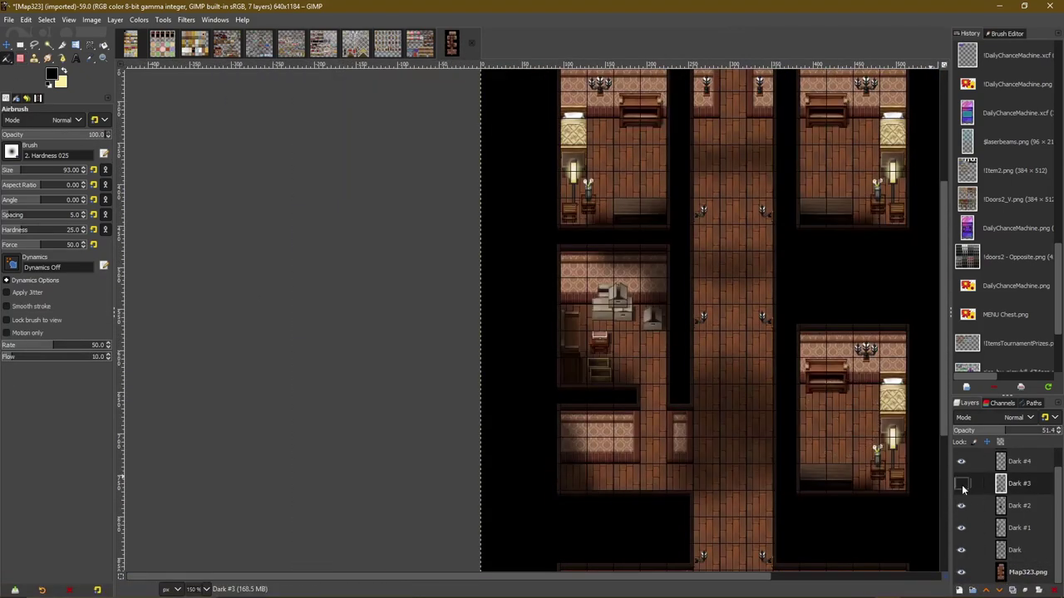
click(1038, 590)
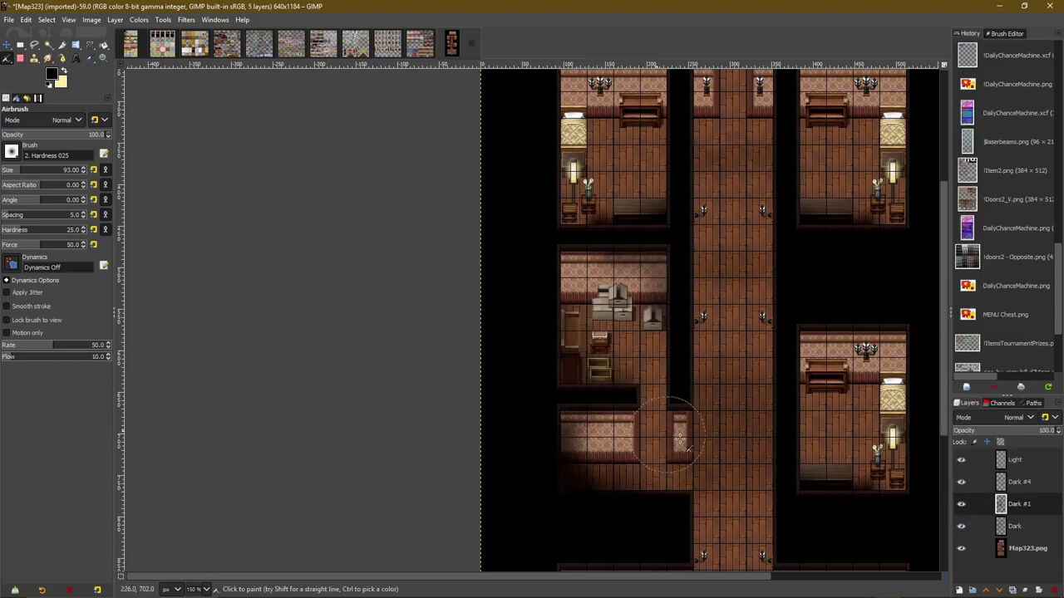
Make the Dark #4 layer active and reposition the view
ctrl+scroll(680, 440, up, 4)
scroll(570, 361, left, 2)
scroll(849, 534, up, 3)
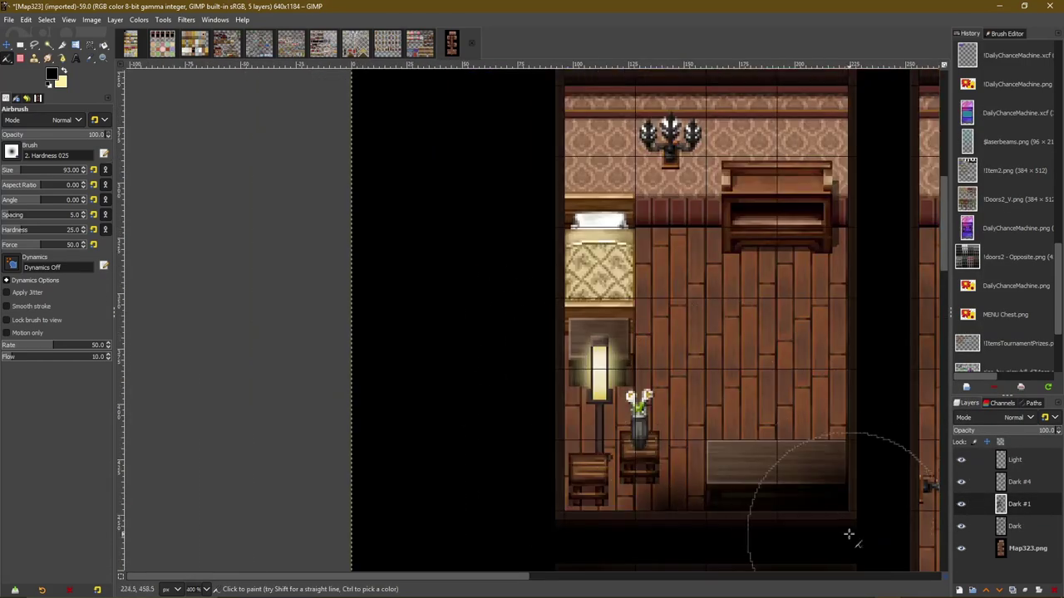
ctrl+scroll(849, 534, down, 4)
click(1009, 483)
ctrl+scroll(823, 534, up, 6)
ctrl+scroll(504, 485, down, 2)
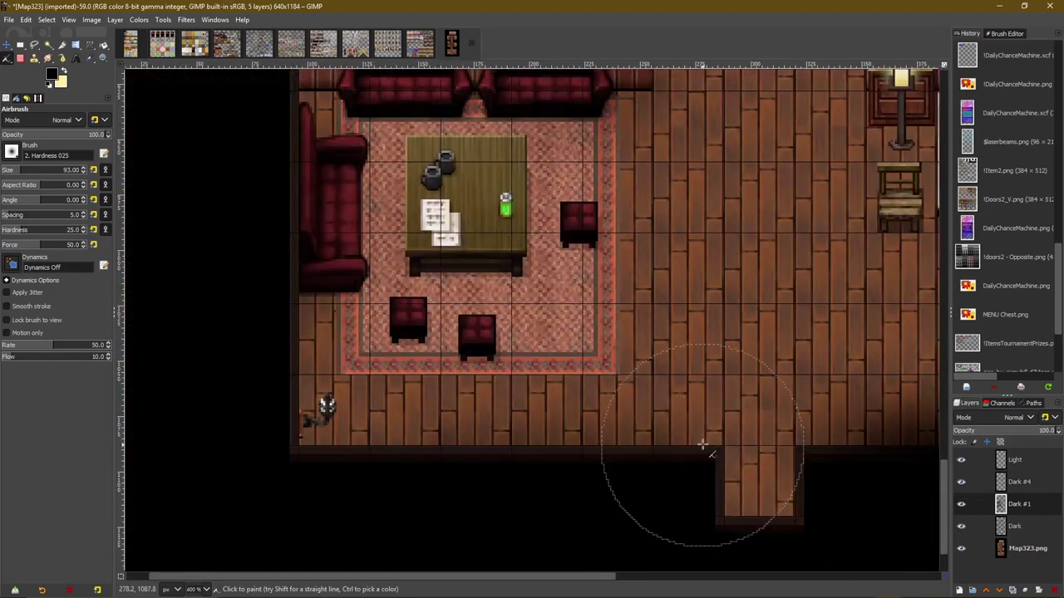
ctrl+scroll(701, 427, down, 2)
key(Page_Down)
On the Light layer, paint an orange glow over the lower-right bedroom's chandelier
ctrl+scroll(691, 252, down, 4)
key(Page_Up)
key(Page_Up)
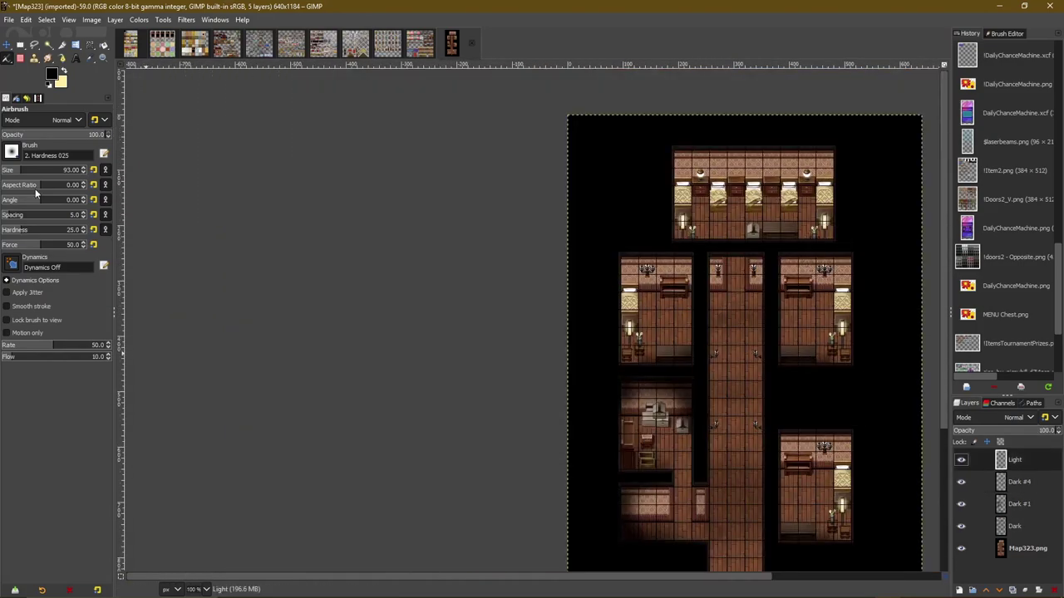
click(52, 73)
key(Return)
key(3)
click(731, 258)
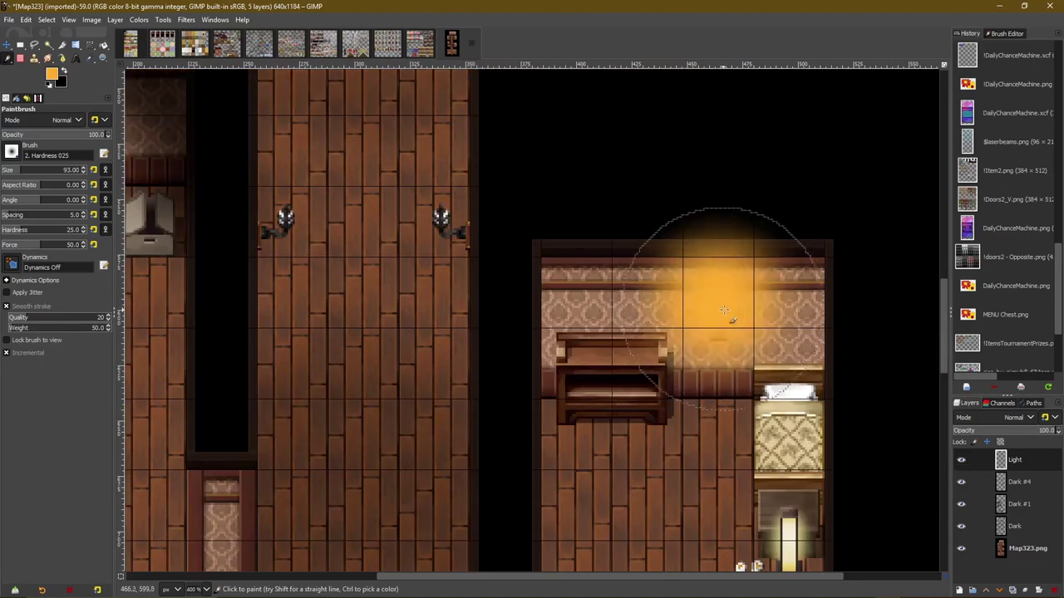
click(1030, 417)
Set the Light layer to Addition mode with opacity 48.1
click(1005, 532)
ctrl+scroll(731, 332, down, 3)
ctrl+scroll(237, 127, up, 3)
key(a)
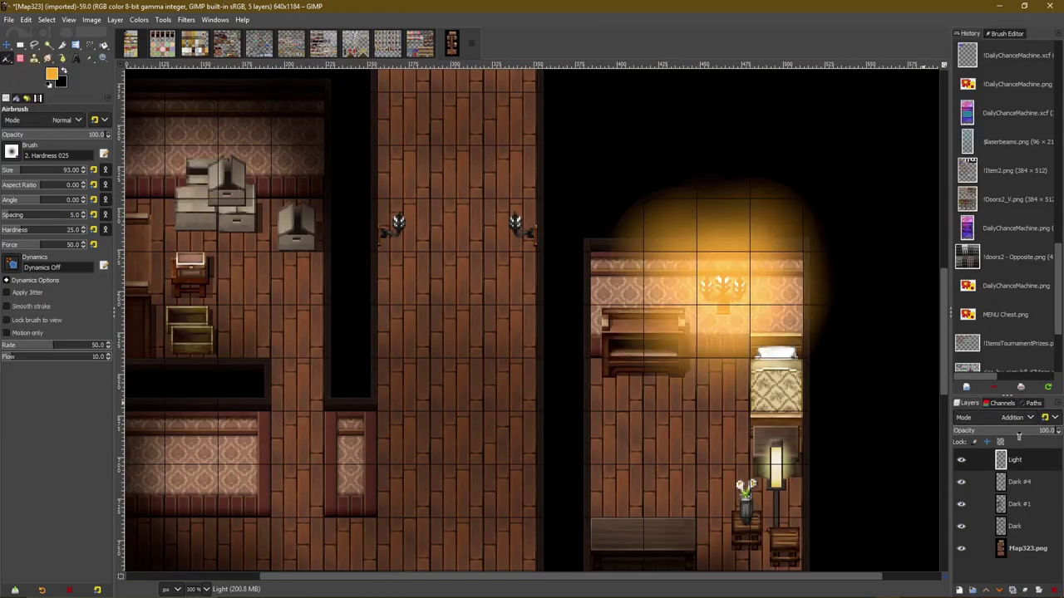
click(52, 73)
Pick an orange colour and spread a wider glow across the bedroom at about 70 brush opacity
click(755, 315)
click(1006, 430)
scroll(738, 438, down, 1)
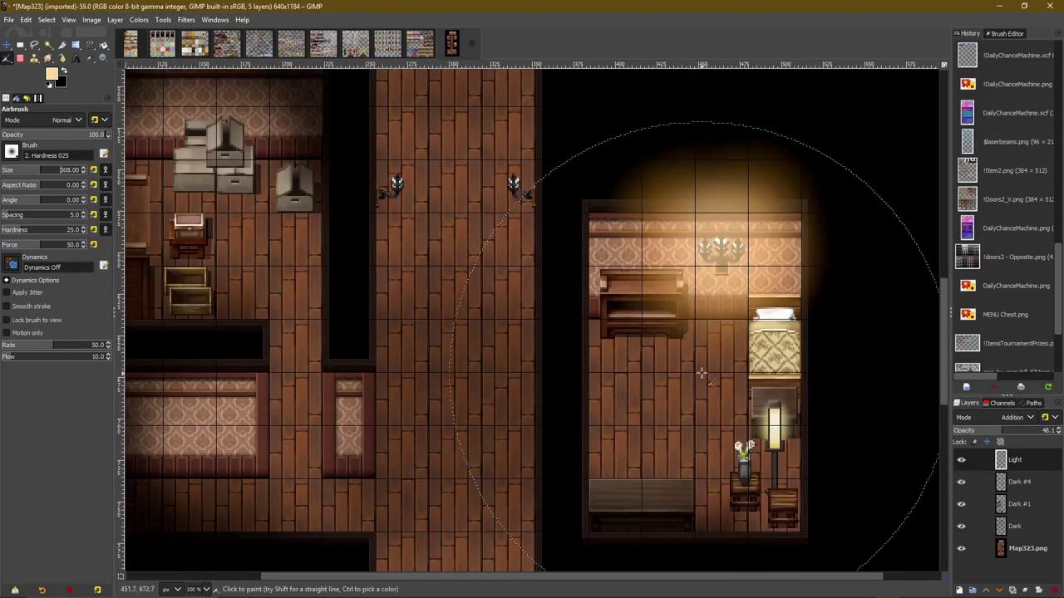
click(52, 73)
click(756, 316)
drag(83, 133, 62, 133)
click(703, 349)
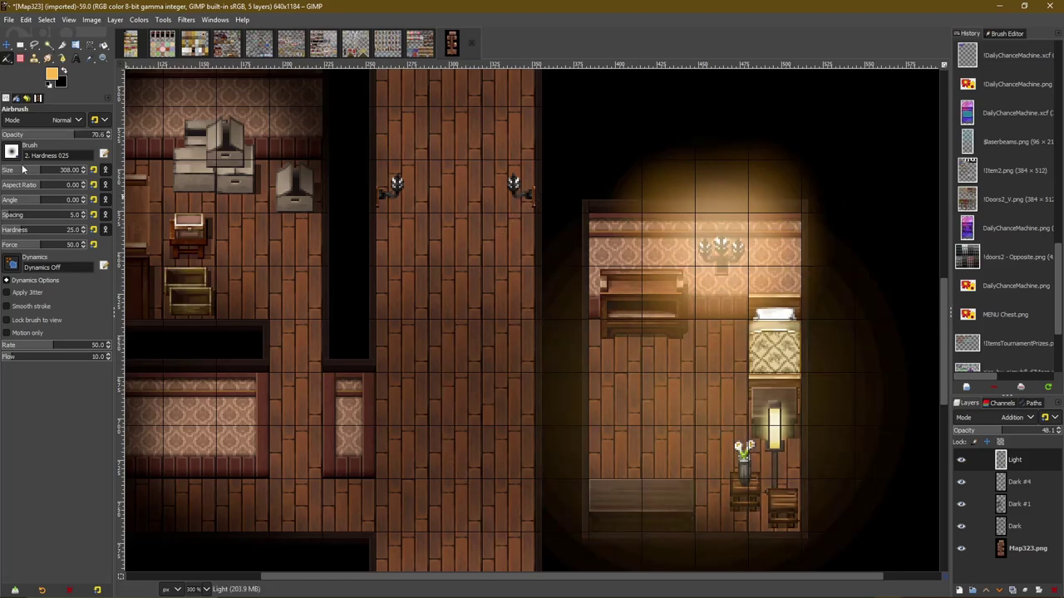
Cut away the glow spilling outside the room
key(r)
ctrl+scroll(548, 415, up, 3)
key(ctrl+x)
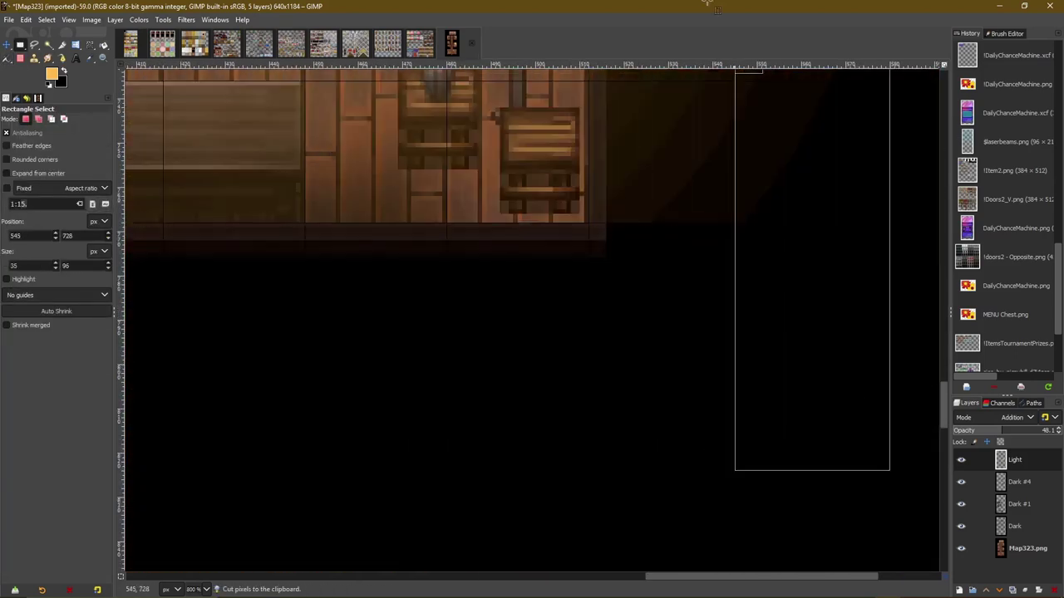
ctrl+scroll(368, 457, down, 5)
key(shift+e)
ctrl+scroll(423, 530, up, 3)
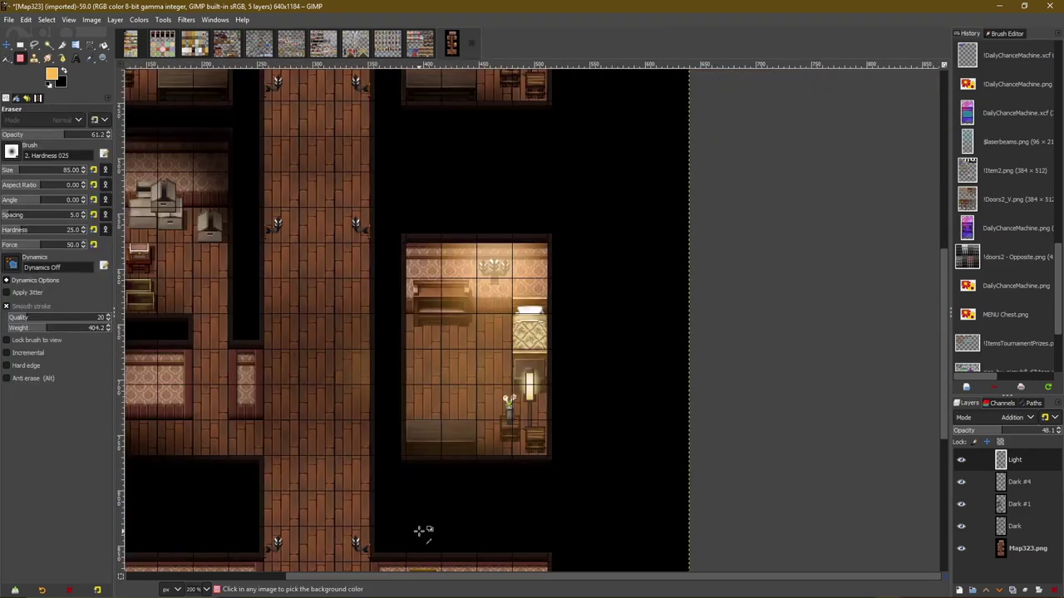
Add a new Dark #2 layer on top, pick a paler yellow colour and toggle the layer's visibility
key(shift+ctrl+n)
ctrl+scroll(582, 420, up, 2)
click(51, 73)
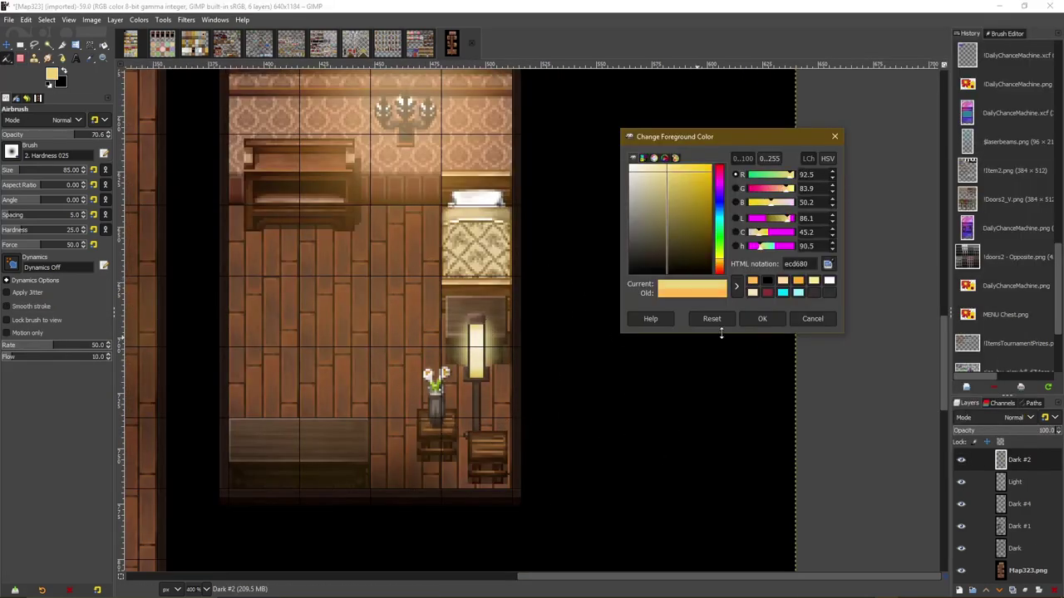
click(760, 316)
click(20, 45)
ctrl+scroll(465, 332, up, 2)
ctrl+scroll(466, 333, down, 3)
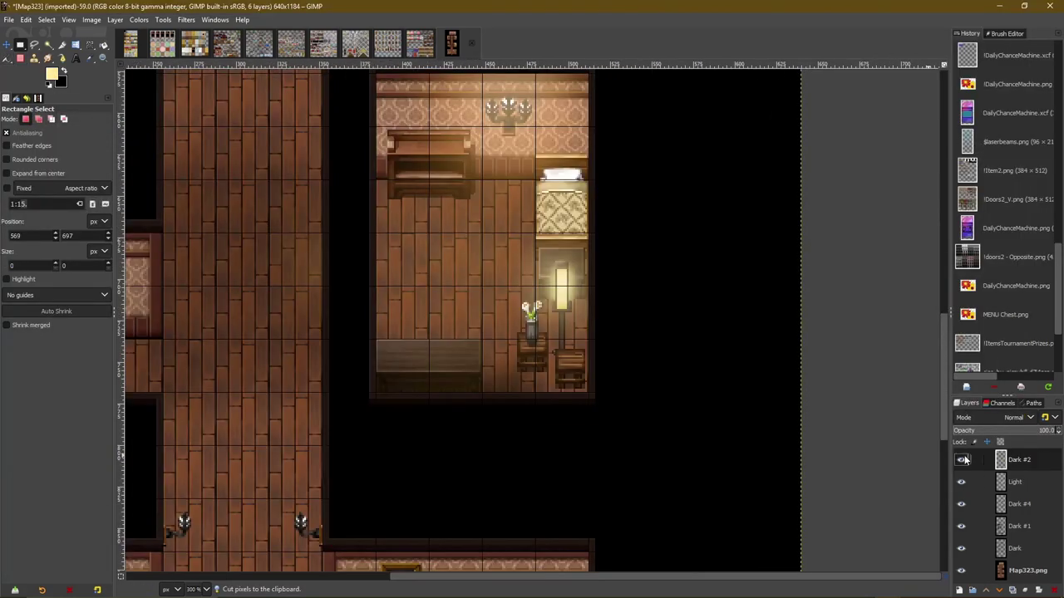
click(1030, 417)
click(1006, 249)
click(1028, 431)
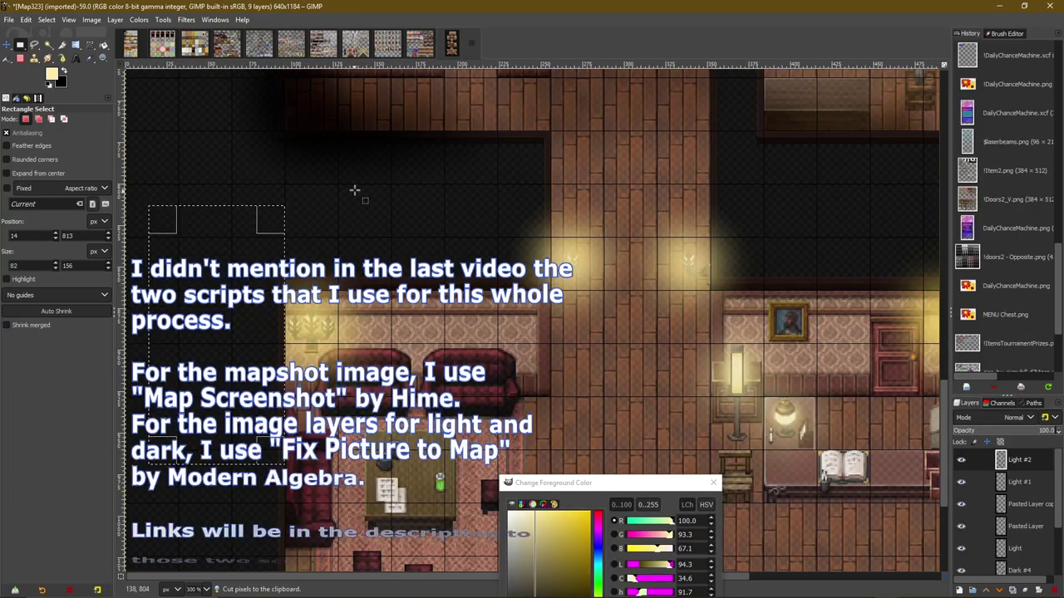
Select the stray glow strips and the dark area below the room's wall
ctrl+scroll(547, 249, up, 2)
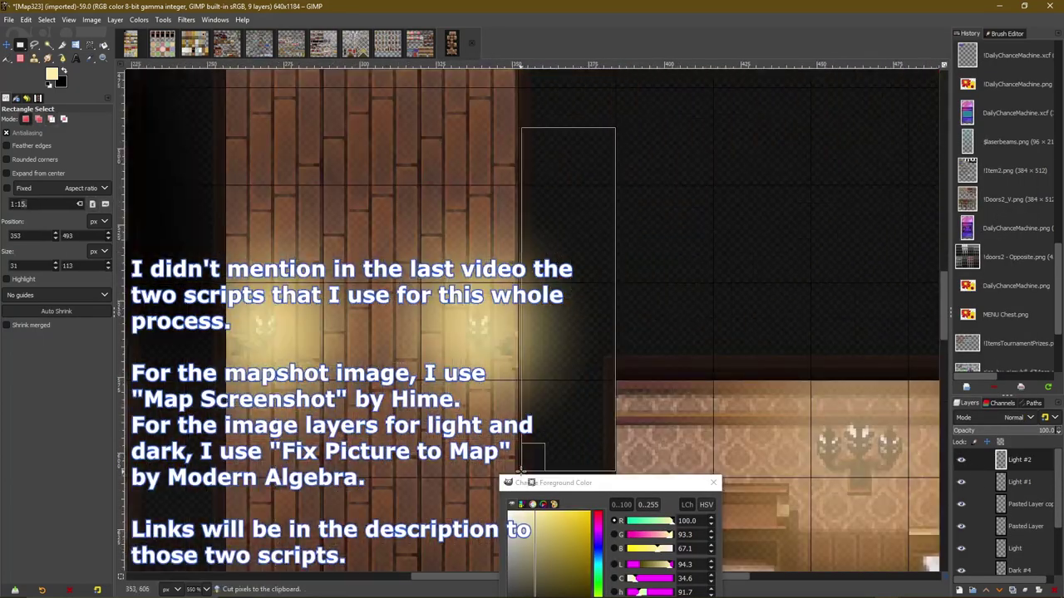
drag(402, 162, 432, 349)
scroll(434, 375, up, 2)
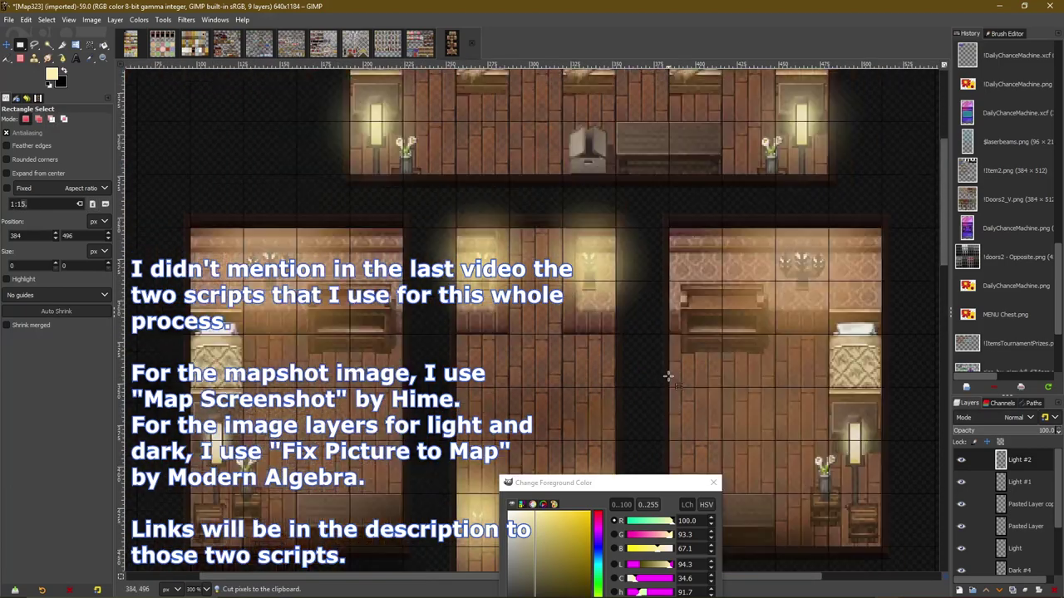
drag(732, 176, 607, 222)
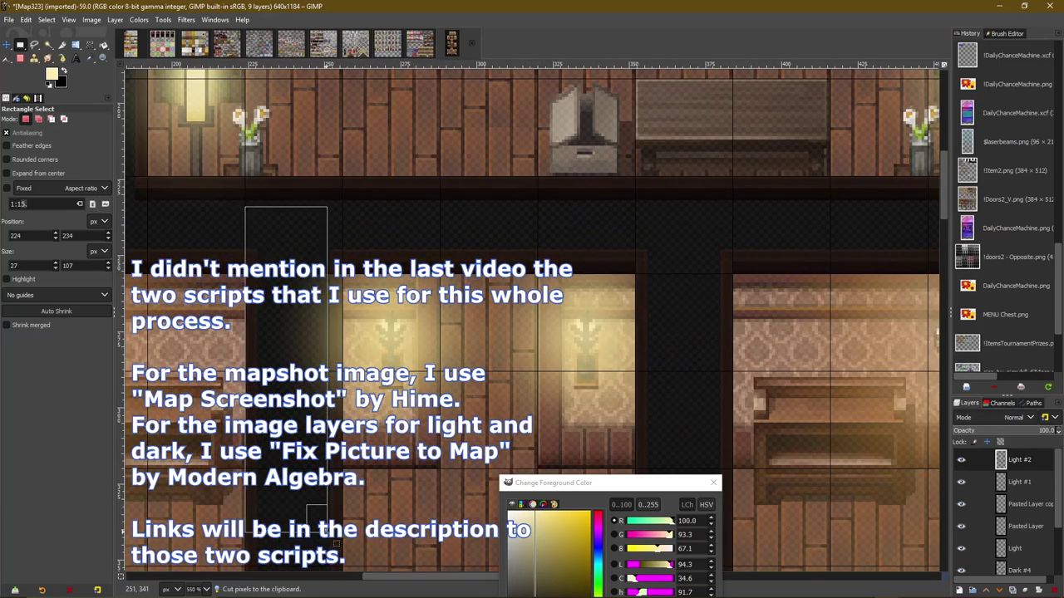
ctrl+scroll(412, 330, down, 3)
ctrl+scroll(412, 330, up, 3)
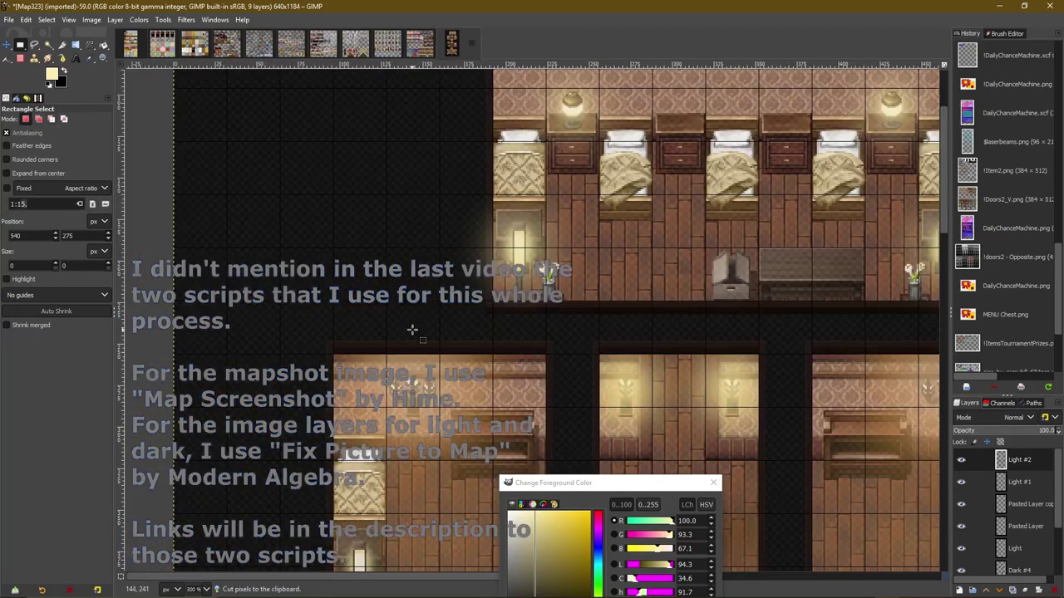
scroll(657, 330, down, 5)
drag(637, 439, 912, 526)
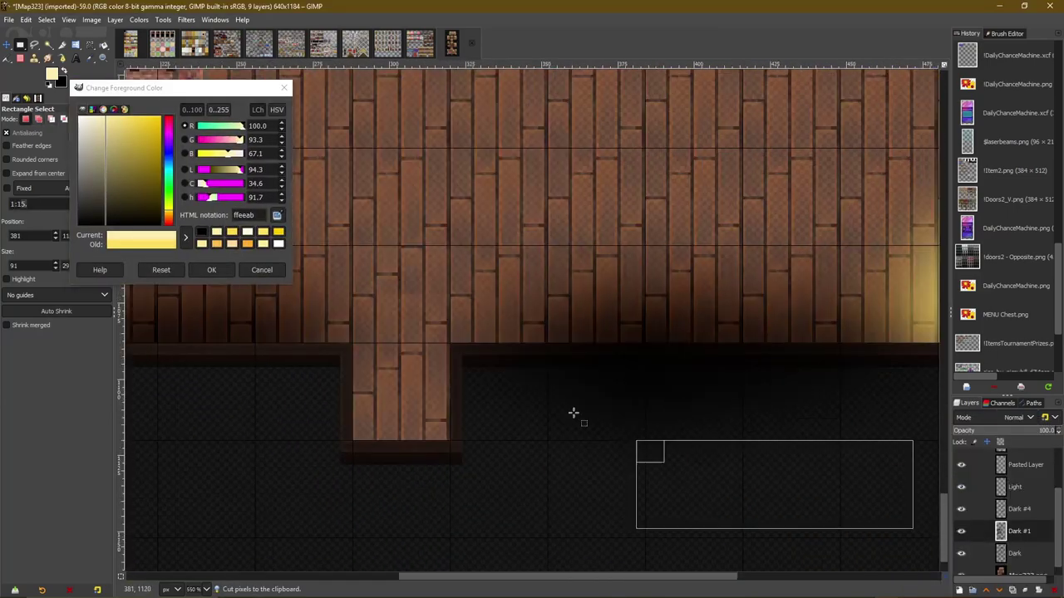
ctrl+scroll(838, 460, up, 2)
scroll(838, 459, down, 3)
scroll(740, 422, down, 3)
scroll(712, 518, down, 3)
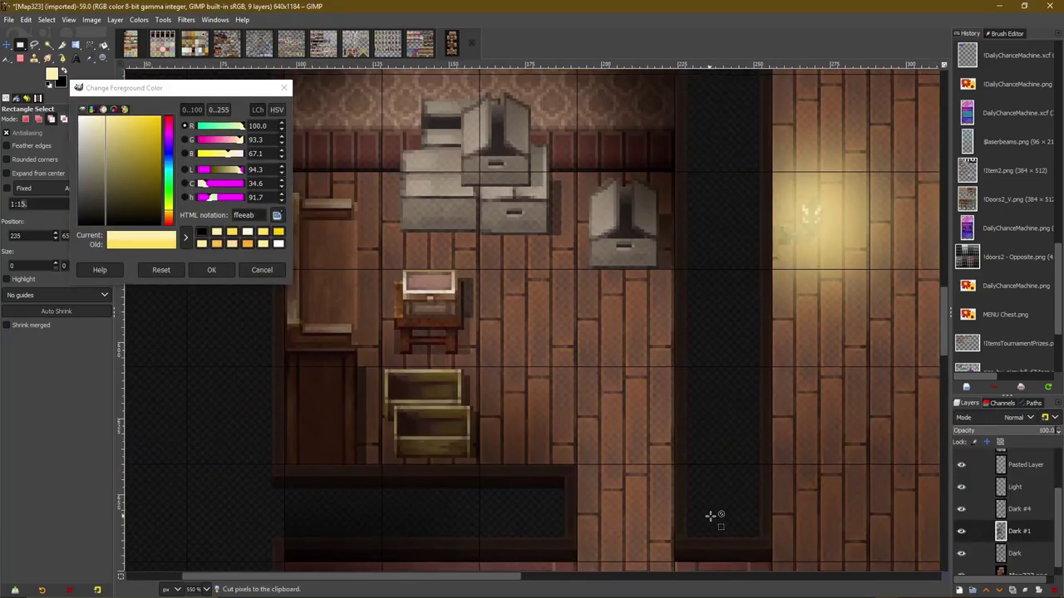
ctrl+scroll(712, 518, down, 3)
Hide the Dark #1 layer, add a new shading layer and make black the painting colour
click(961, 531)
ctrl+scroll(736, 341, up, 2)
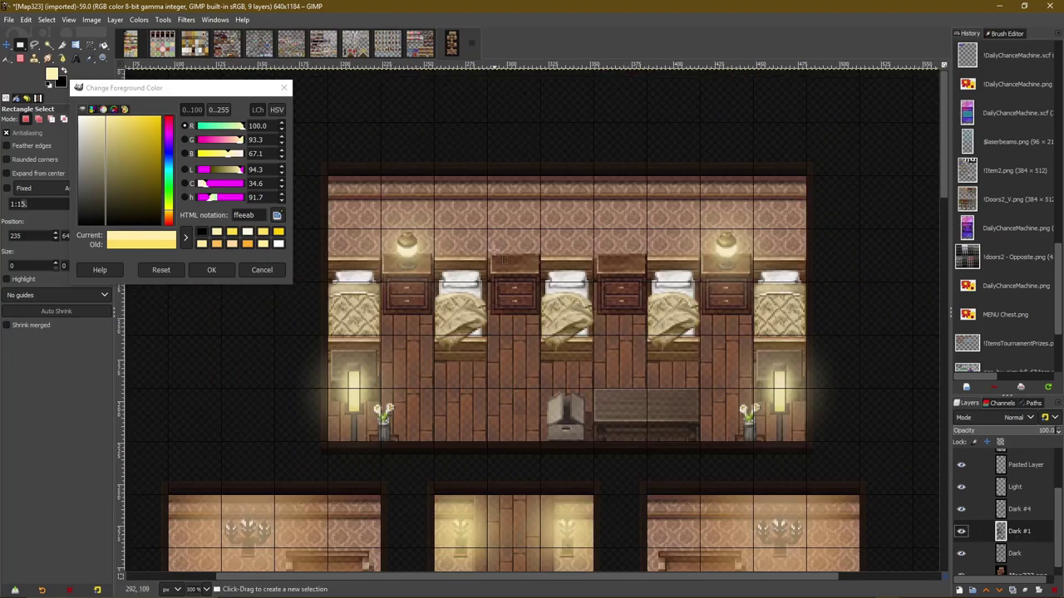
right_click(966, 549)
click(998, 290)
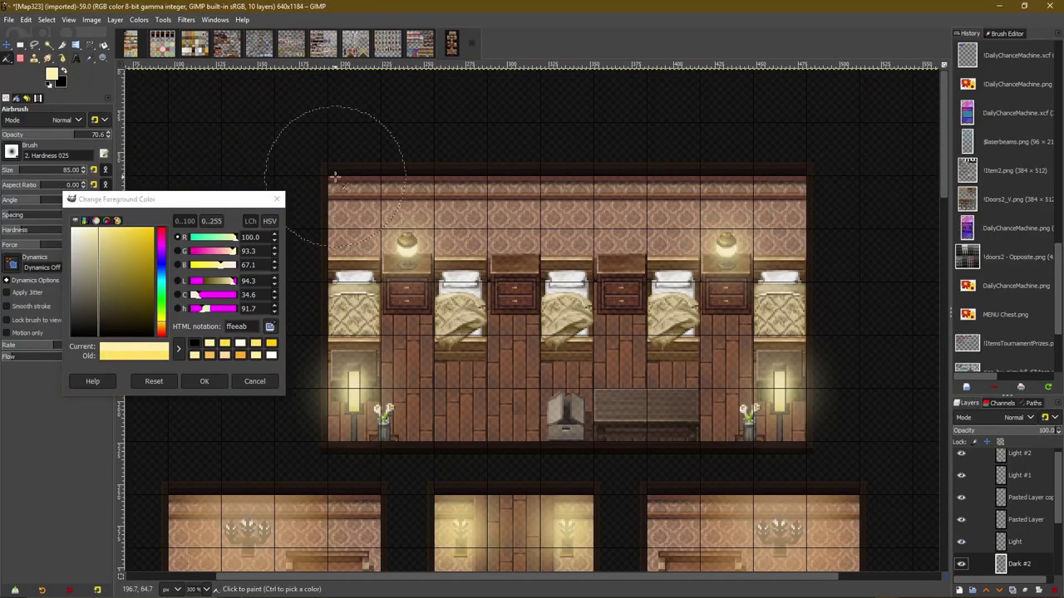
scroll(1028, 472, down, 1)
ctrl+scroll(629, 318, down, 3)
ctrl+scroll(629, 318, up, 3)
key(x)
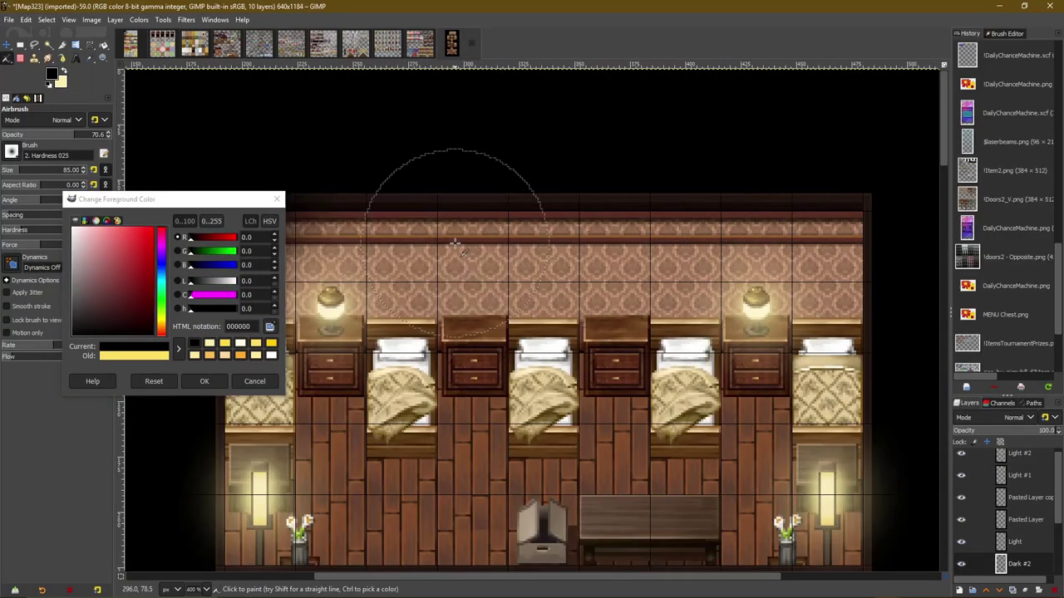
ctrl+scroll(629, 319, up, 1)
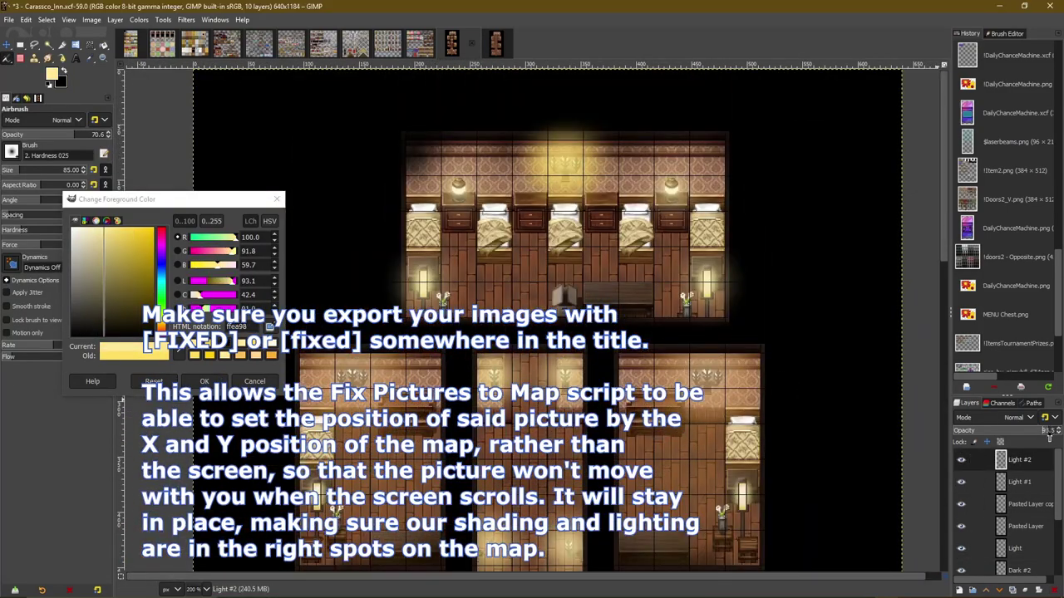
scroll(659, 80, down, 5)
scroll(634, 308, down, 5)
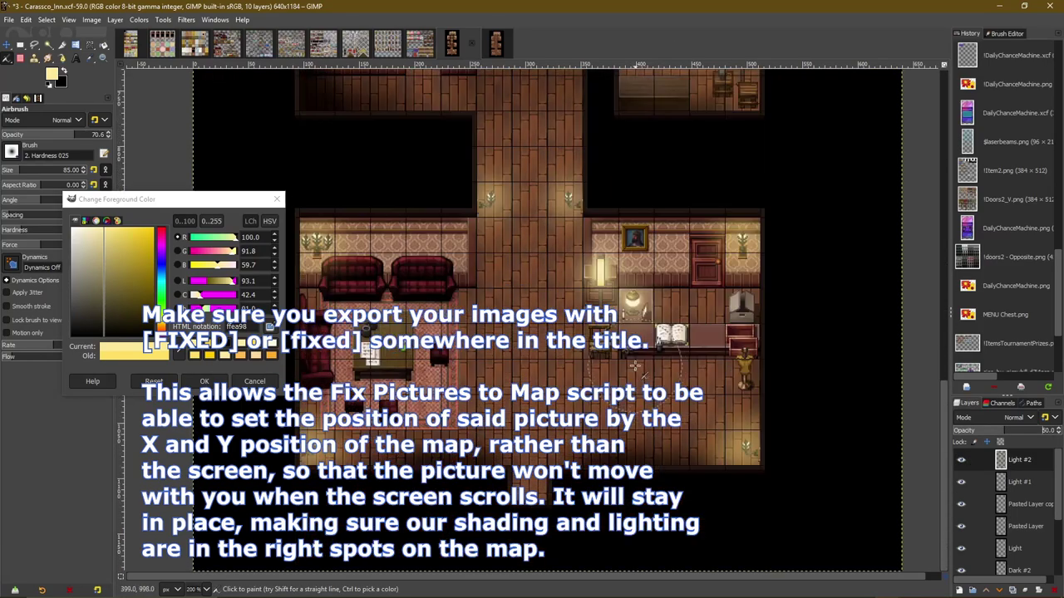
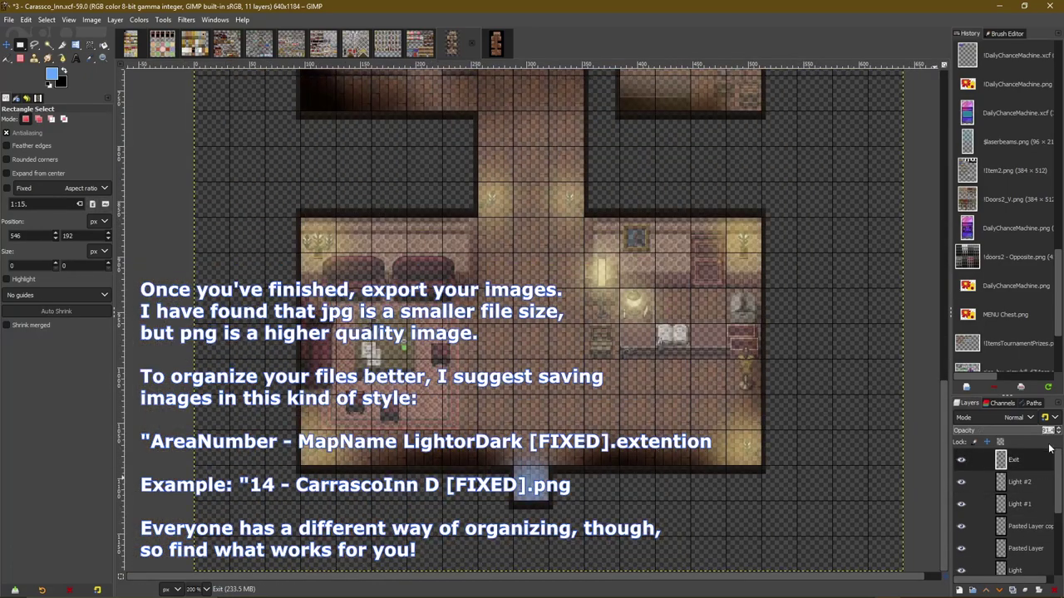
Export the finished overlay image from GIMP, overwriting 3 - Carassco_Inn.png
click(8, 19)
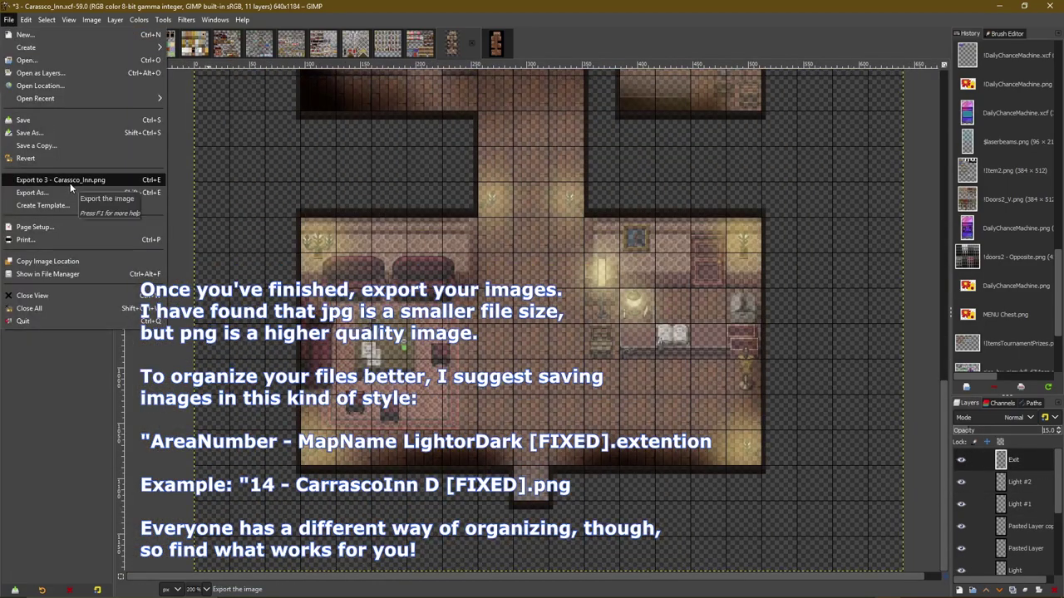
click(64, 134)
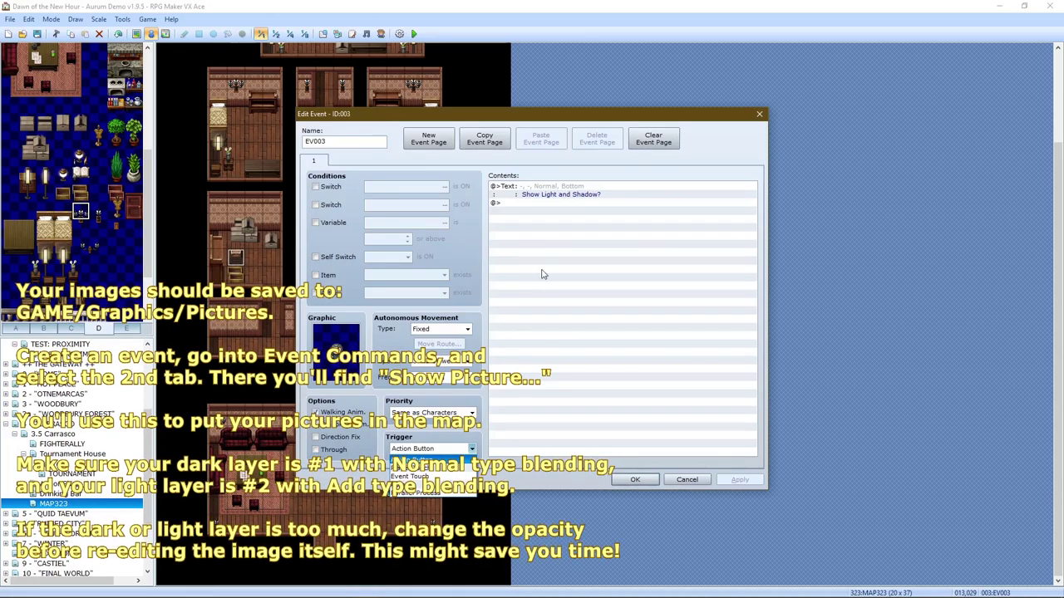
Add a Show Picture command to EV003 showing Carassco_Inn_D as picture 1
double_click(584, 203)
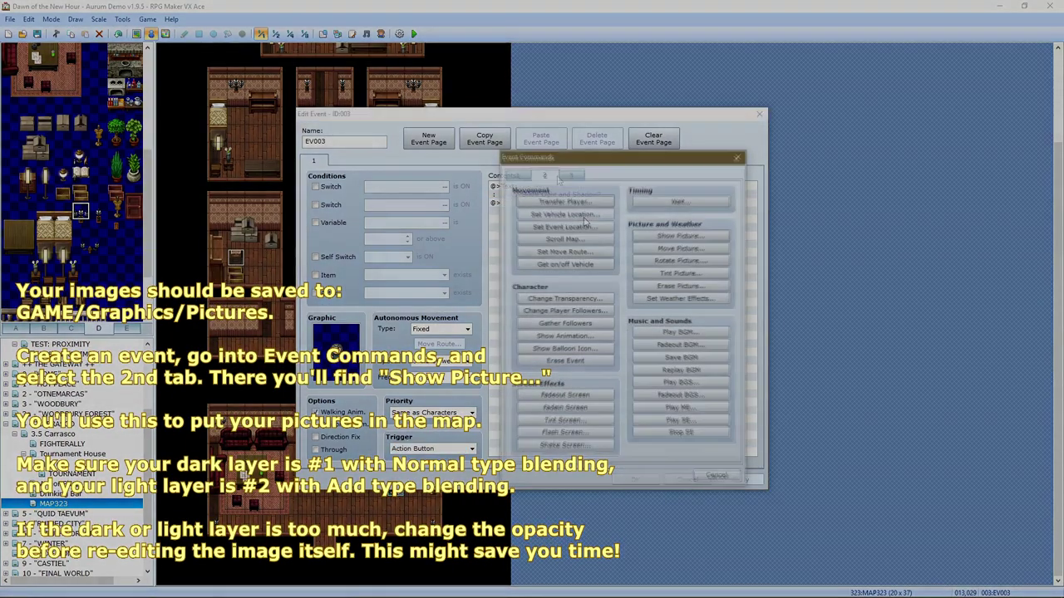
click(545, 175)
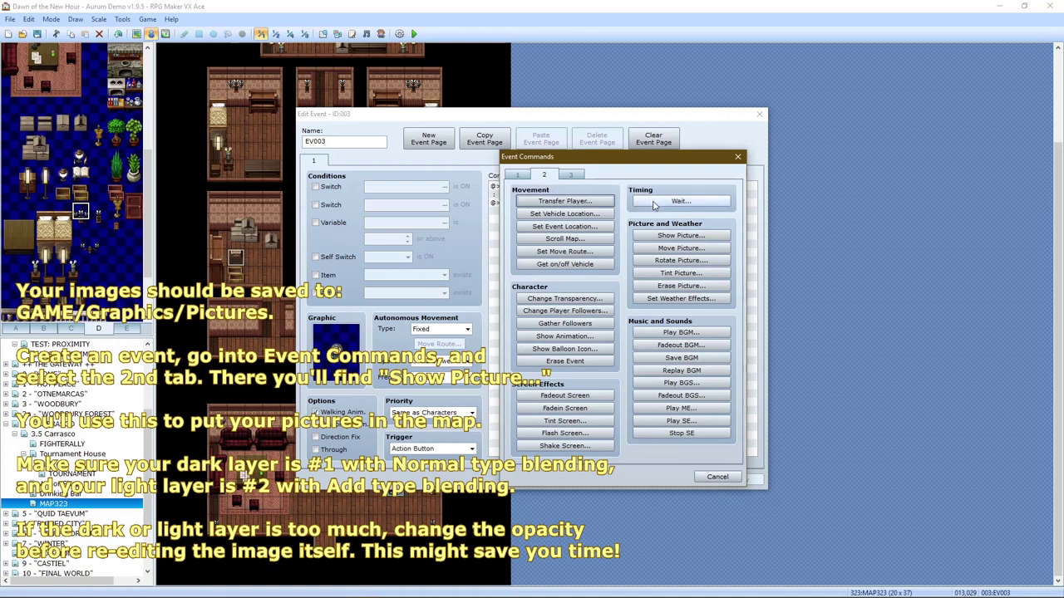
click(670, 238)
click(656, 246)
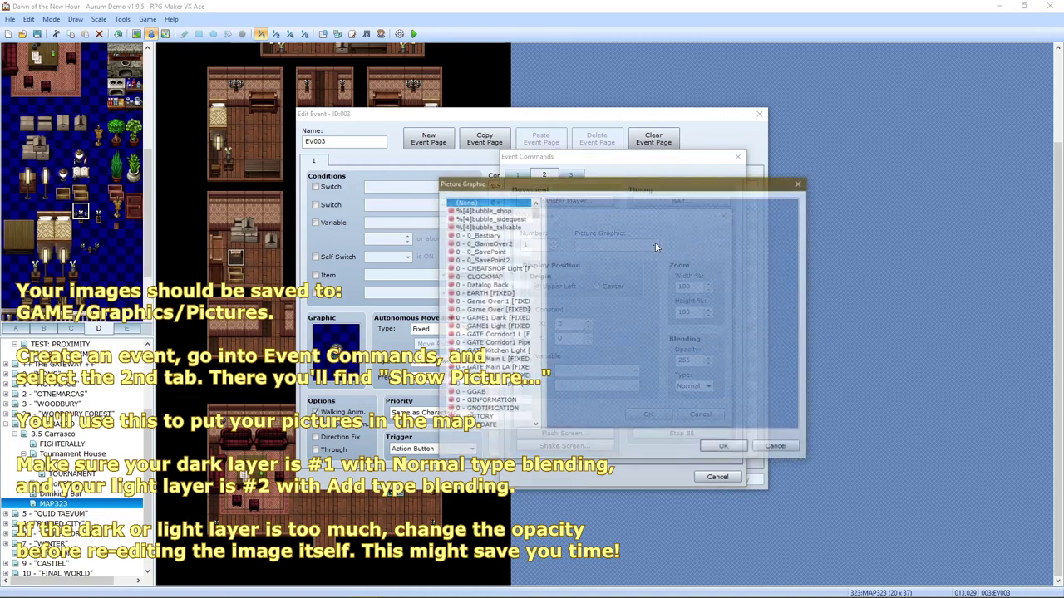
drag(534, 205, 550, 326)
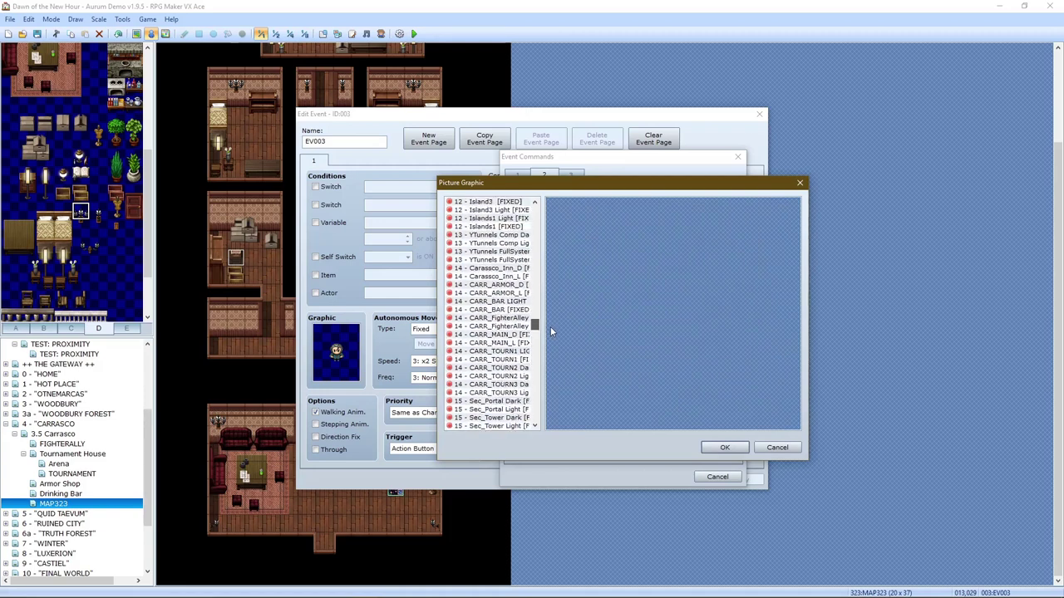
click(512, 286)
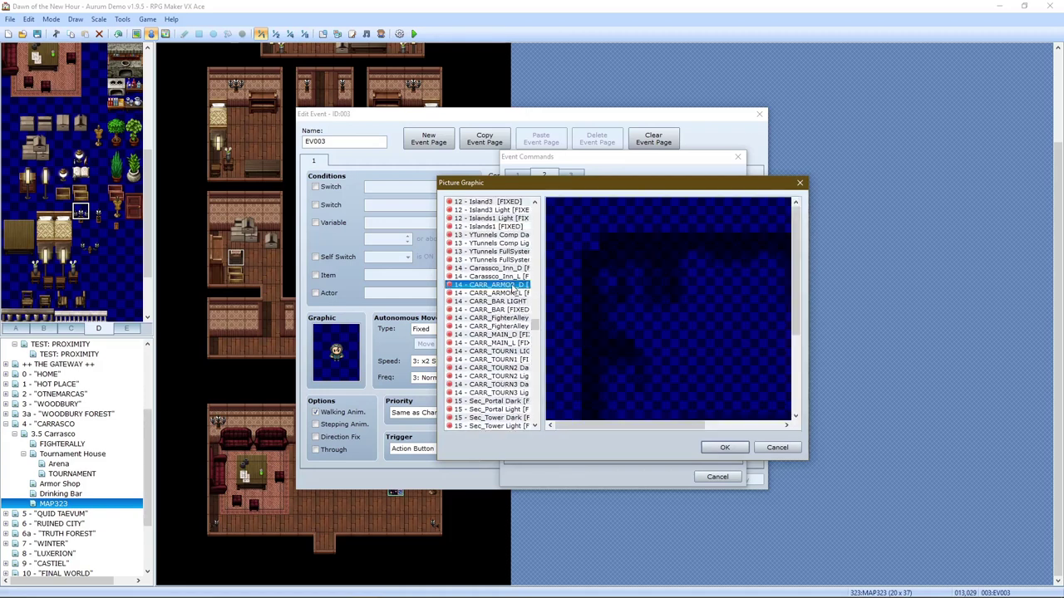
click(512, 270)
double_click(512, 271)
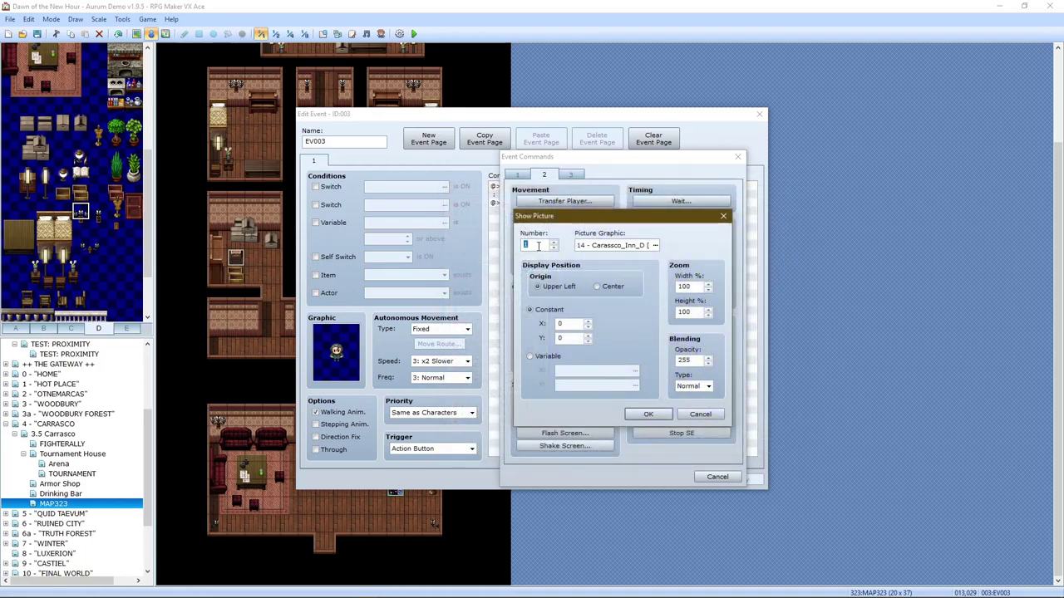
click(645, 413)
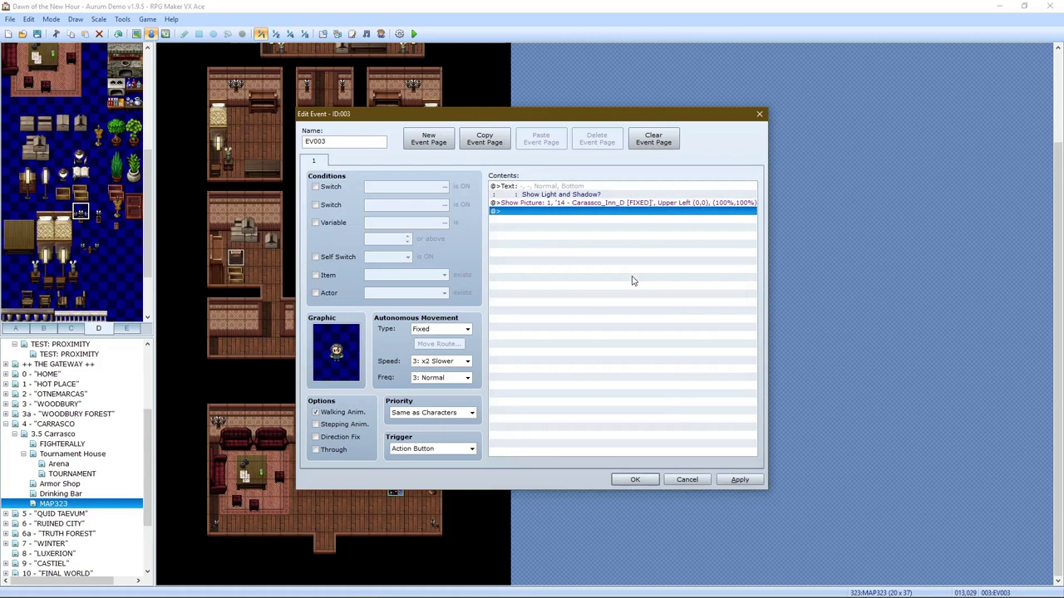
Copy and paste the Show Picture command line to duplicate it
click(561, 206)
key(ctrl+c)
key(ctrl+v)
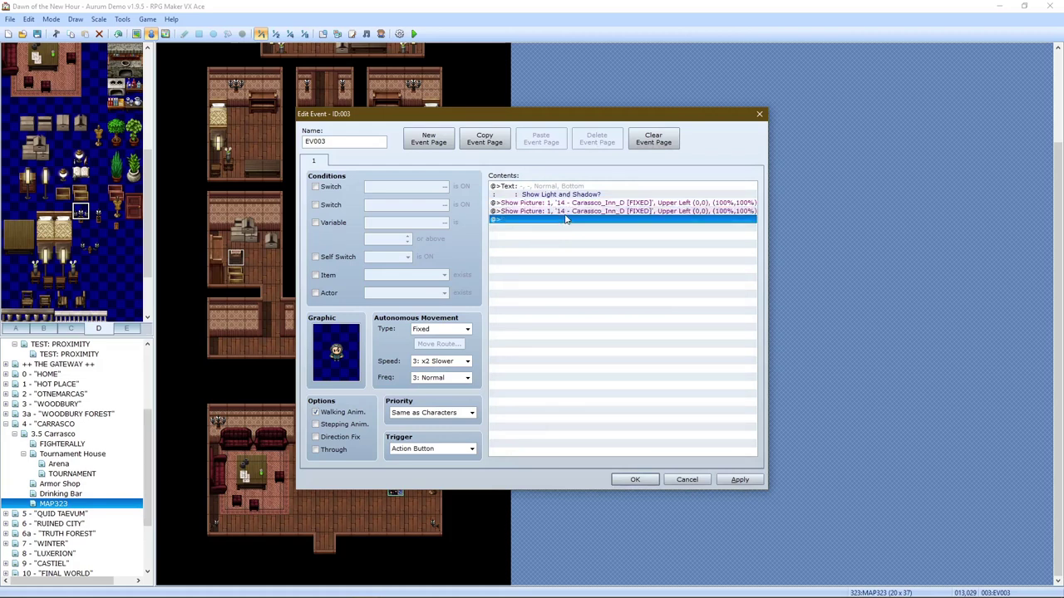
right_click(568, 223)
Change the duplicate to picture 2, Carassco_Inn_L with Add blending, and apply the event
click(591, 234)
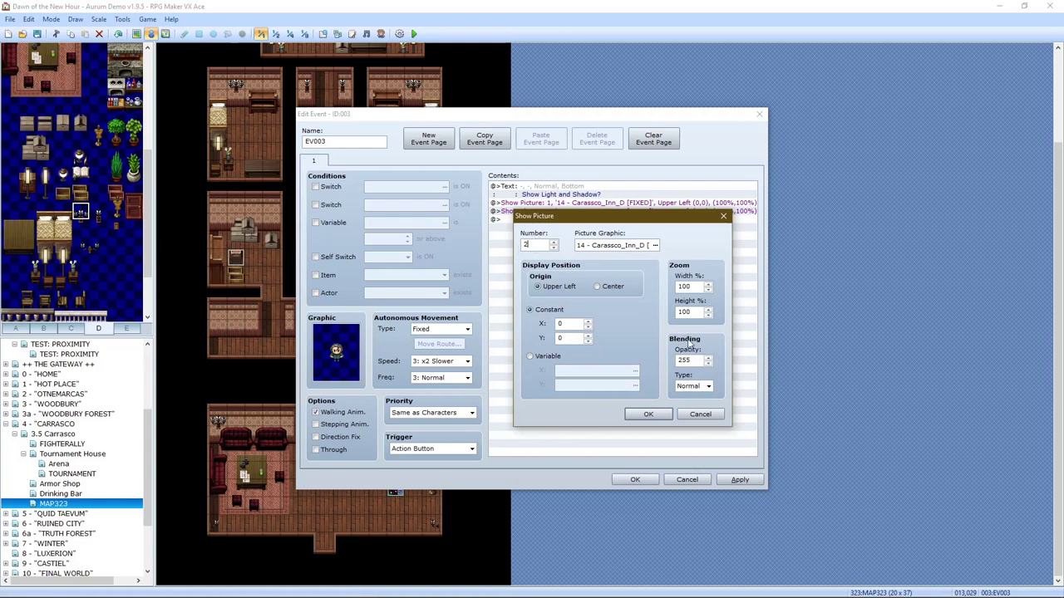
click(697, 406)
click(654, 246)
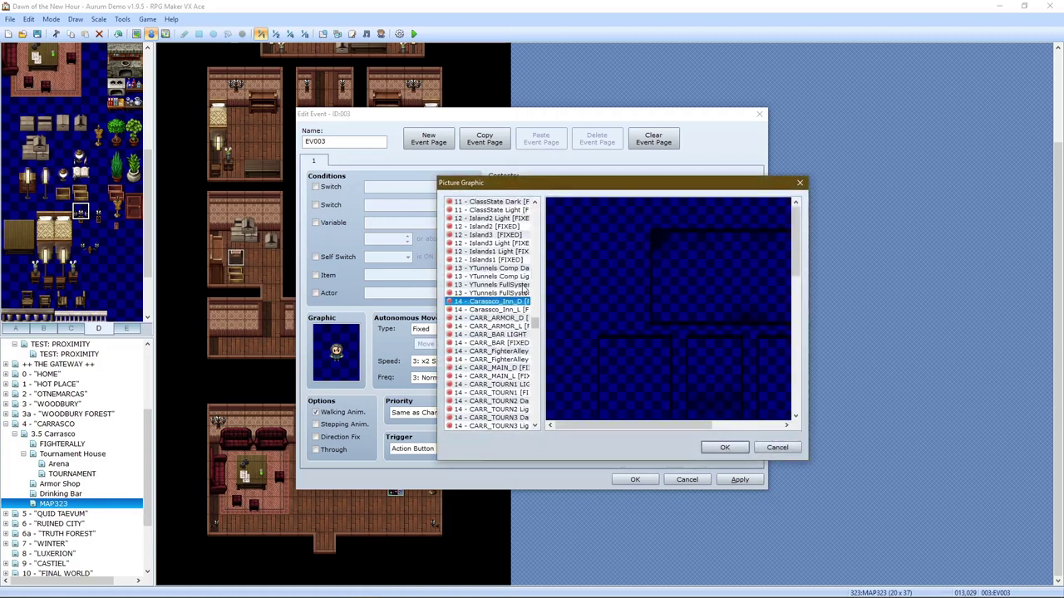
click(515, 309)
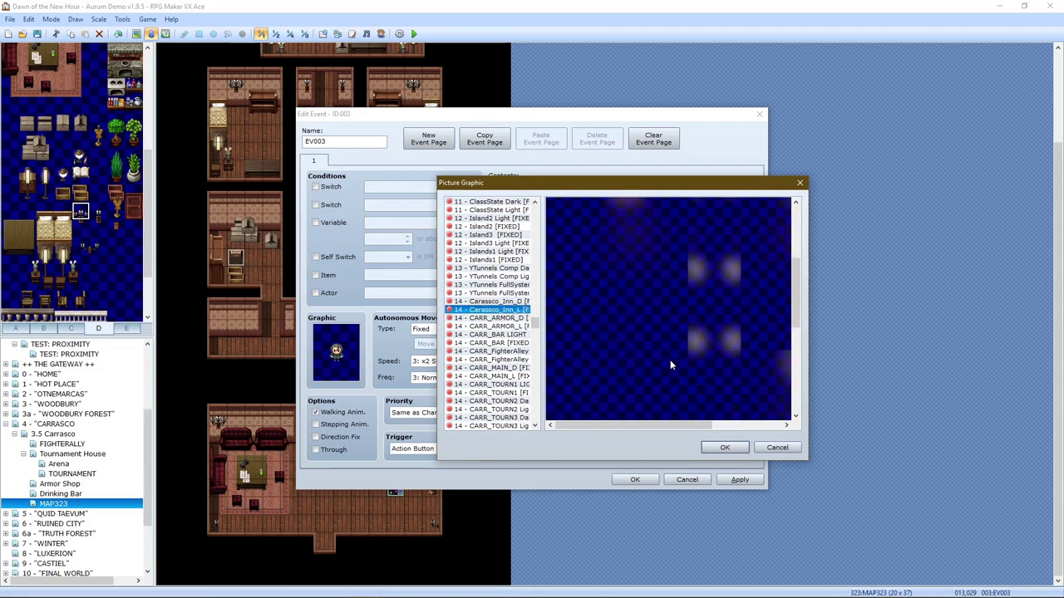
click(724, 448)
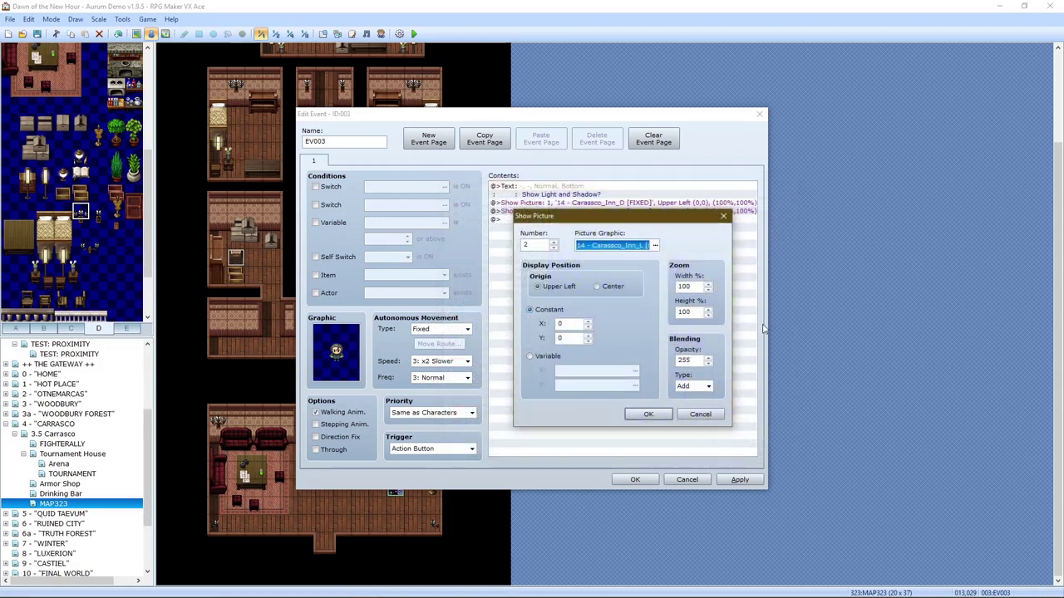
click(649, 415)
click(740, 480)
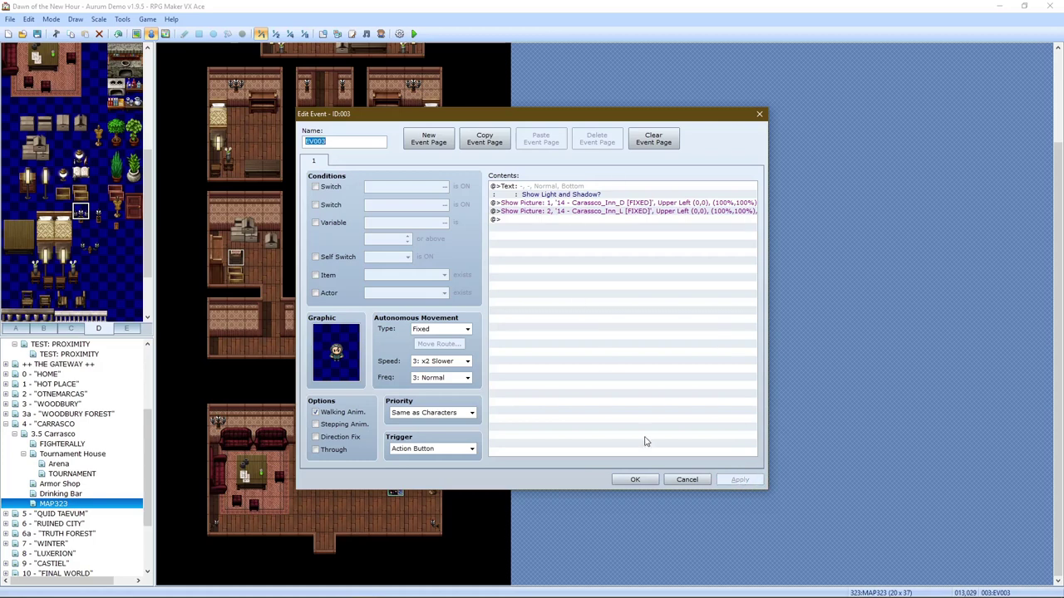
click(635, 480)
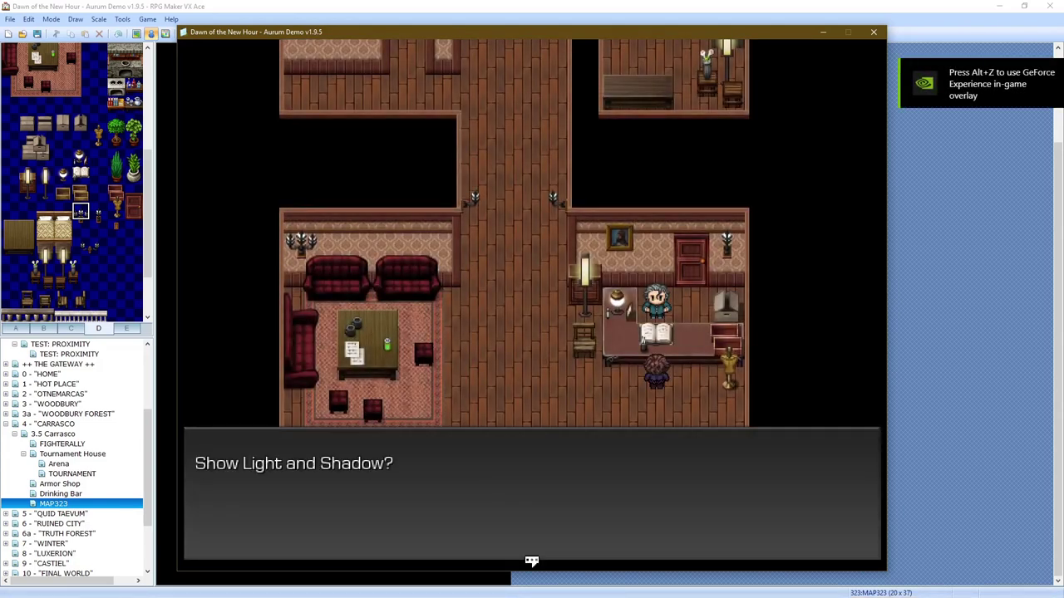
Confirm the light-and-shadow message and walk up the corridor into a bedroom
key(Return)
key(Left)
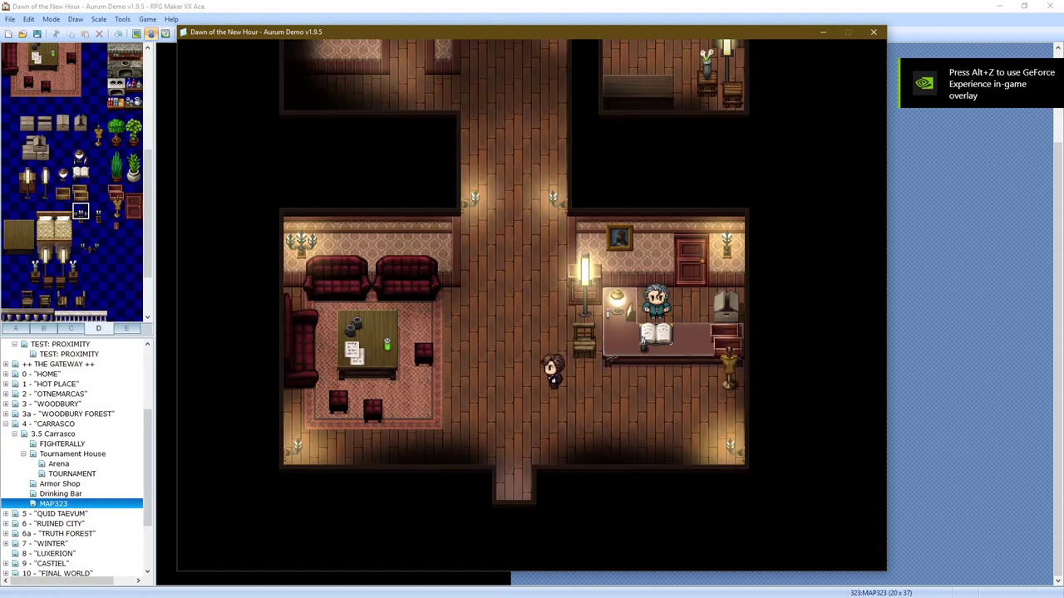
key(Left)
key(Up)
key(Up)
key(Up)
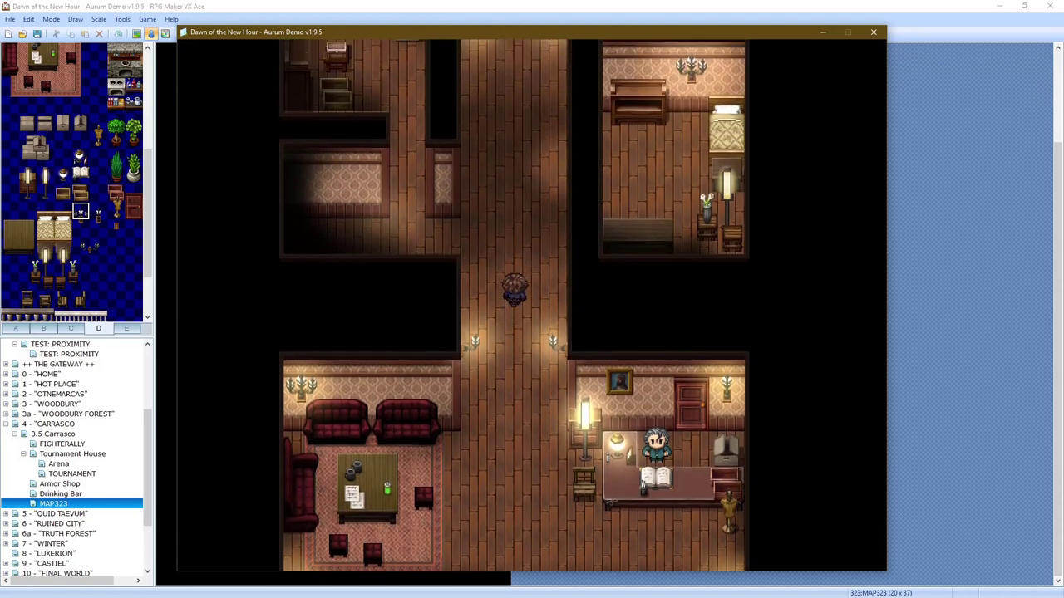
key(Up)
key(Up)
key(Up)
key(Up)
key(Up)
key(Up)
key(Up)
key(Up)
key(Up)
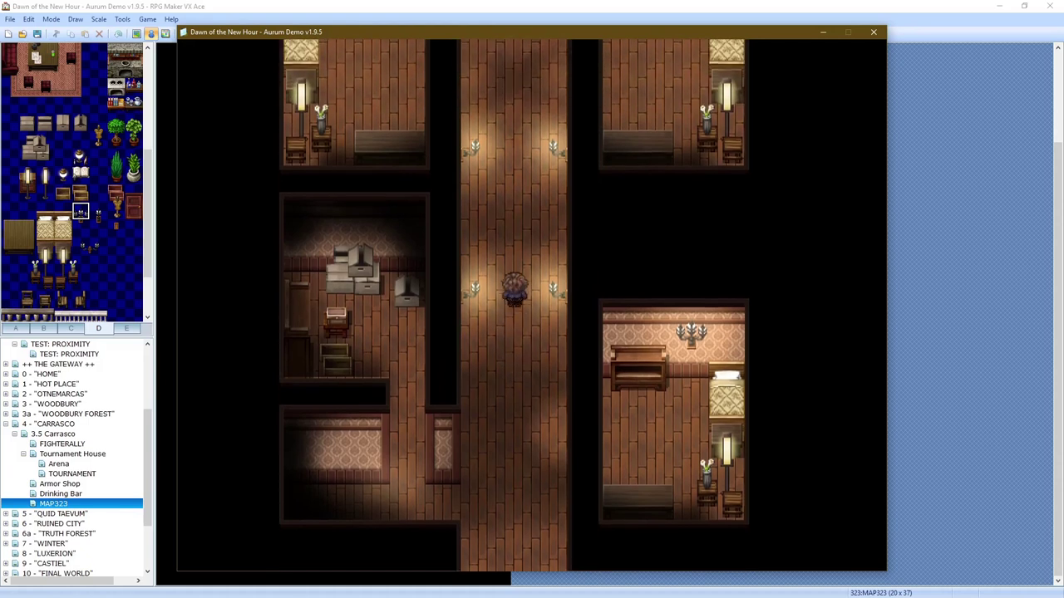
key(Up)
key(Up)
key(Up)
key(Up)
key(Up)
key(Left)
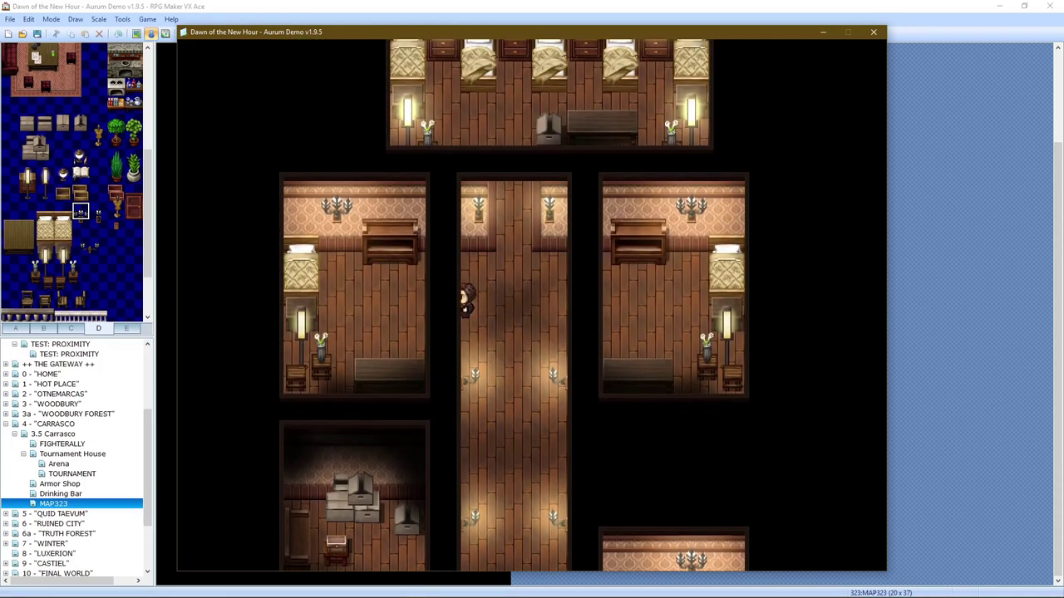
key(Left)
key(Left)
Walk back out and down the corridor, inspecting the lighting
key(Right)
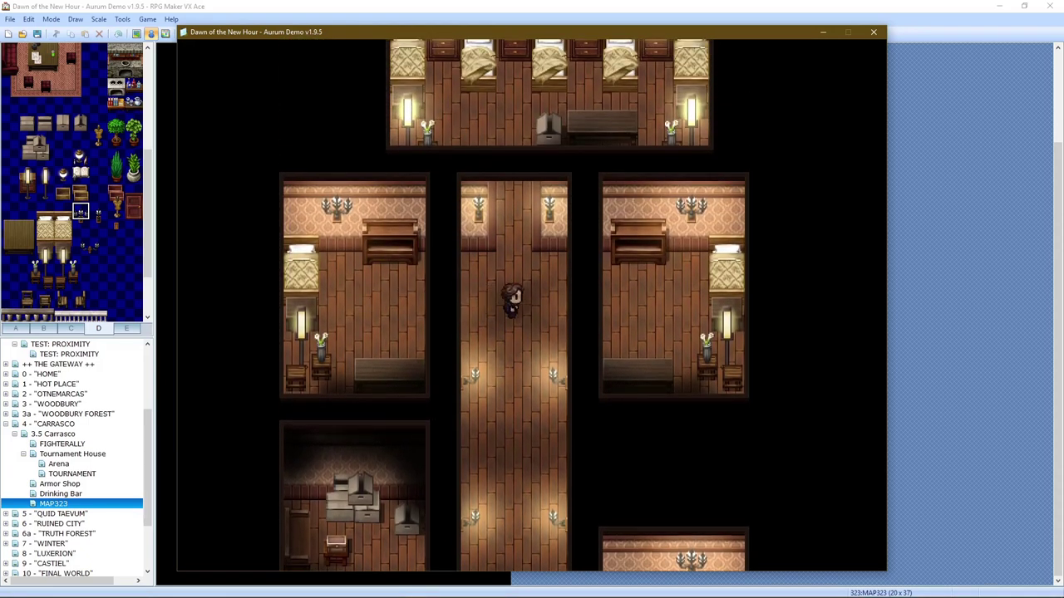
key(Left)
key(Left)
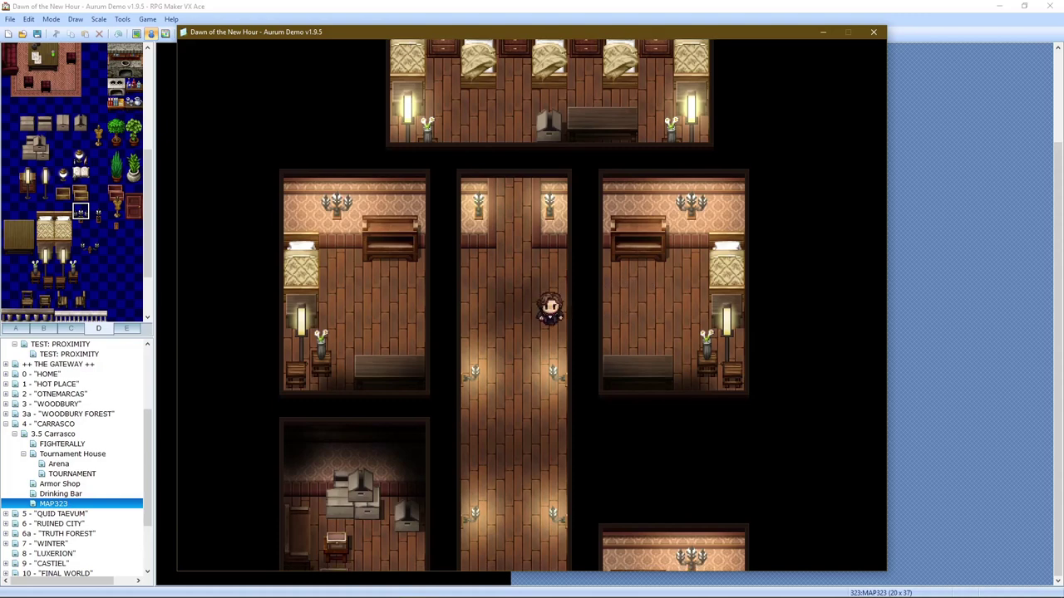
key(Down)
key(Down)
key(Down)
key(Down)
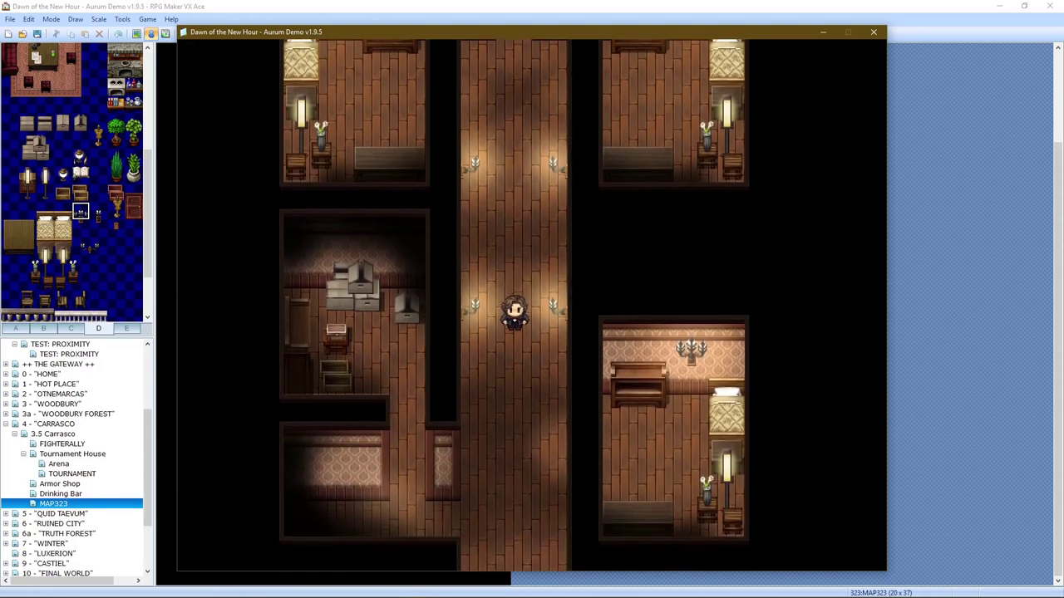
key(Down)
key(Down)
key(Down)
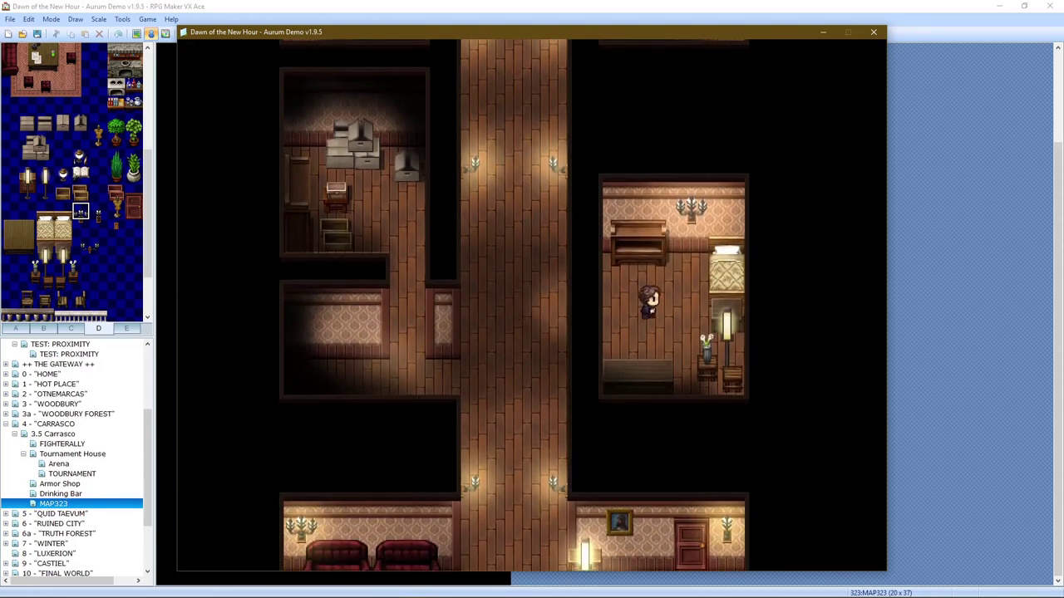
key(Right)
key(Up)
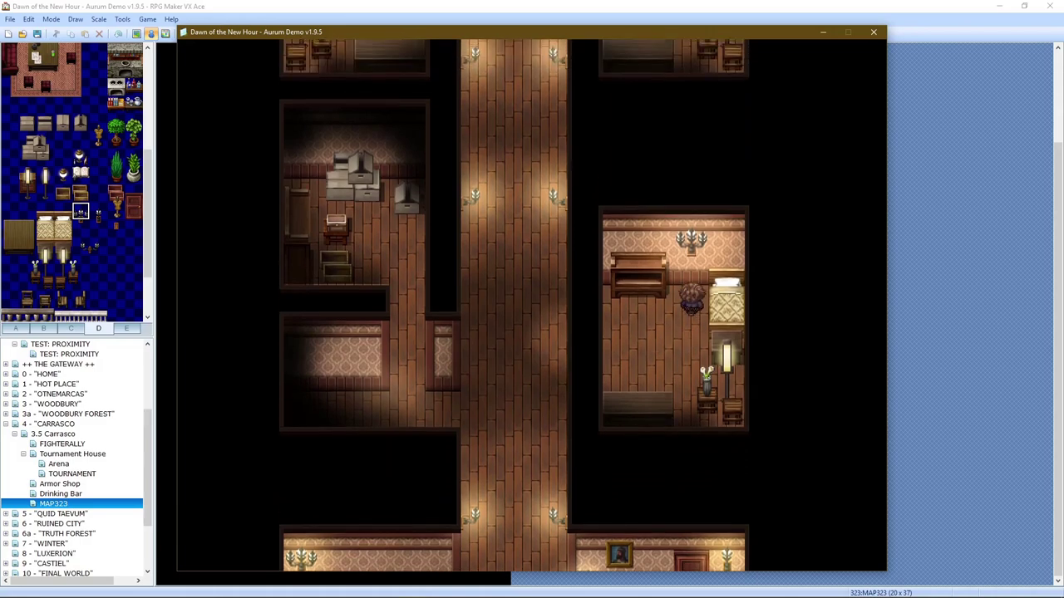
key(Down)
key(Left)
key(Left)
key(Left)
key(Down)
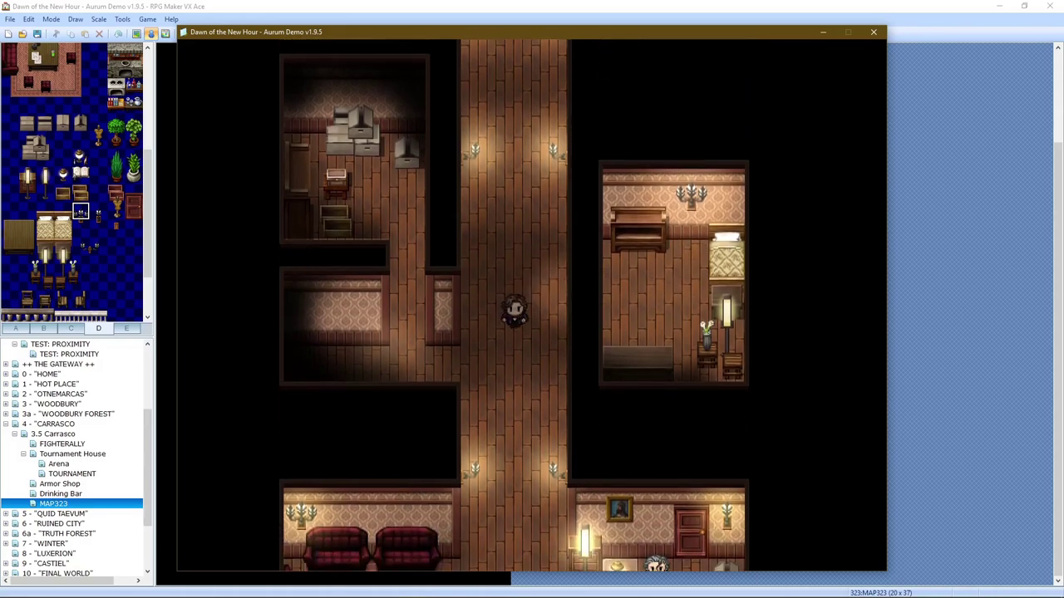
key(Down)
key(Down)
key(Down)
key(Down)
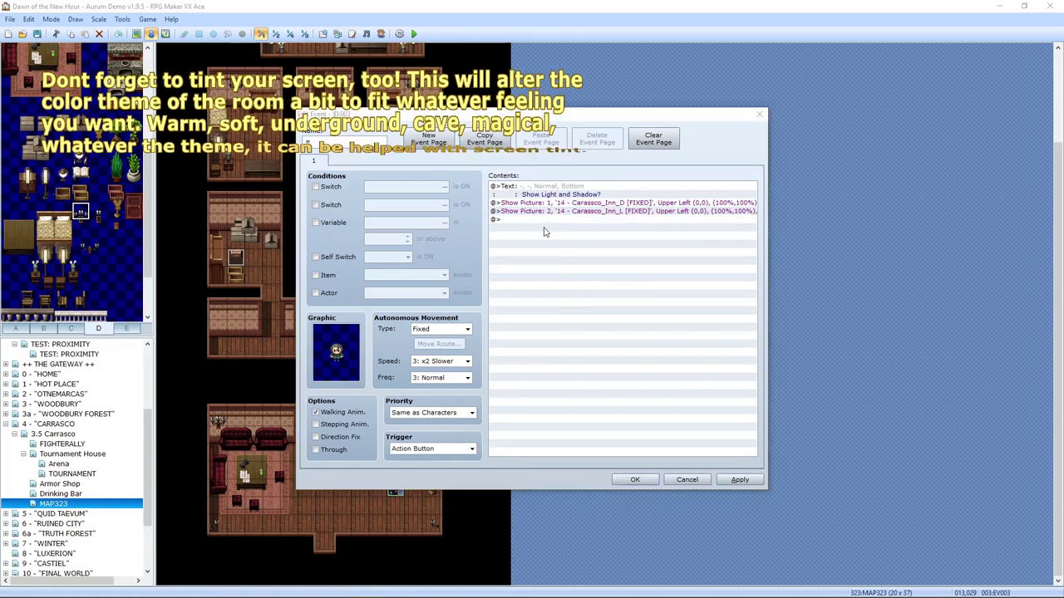
Add a Tint Screen command of red -34, green -34, blue -17, gray 17 over 1 frame
double_click(682, 219)
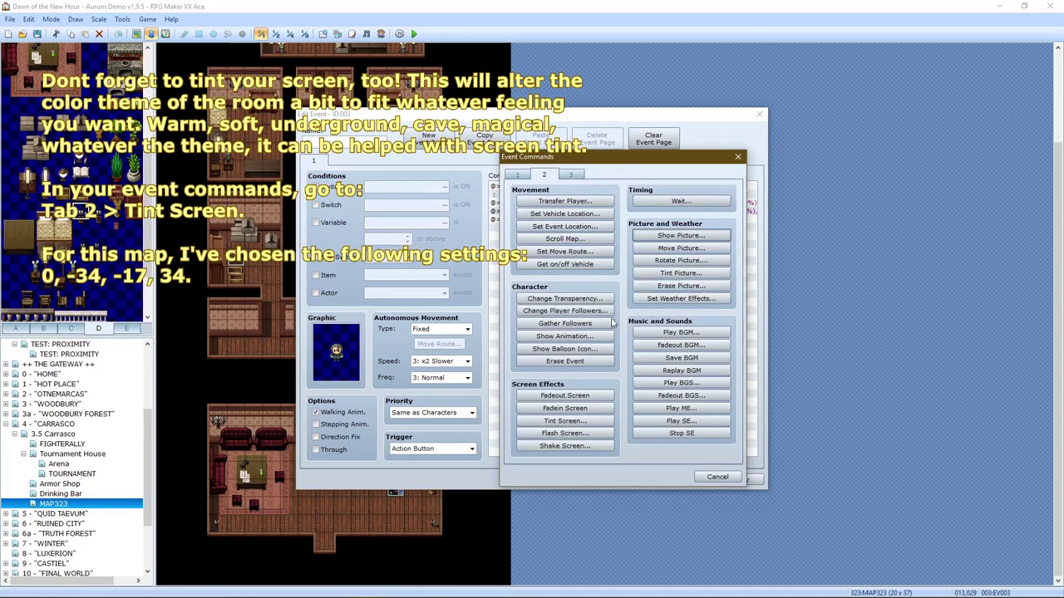
click(567, 421)
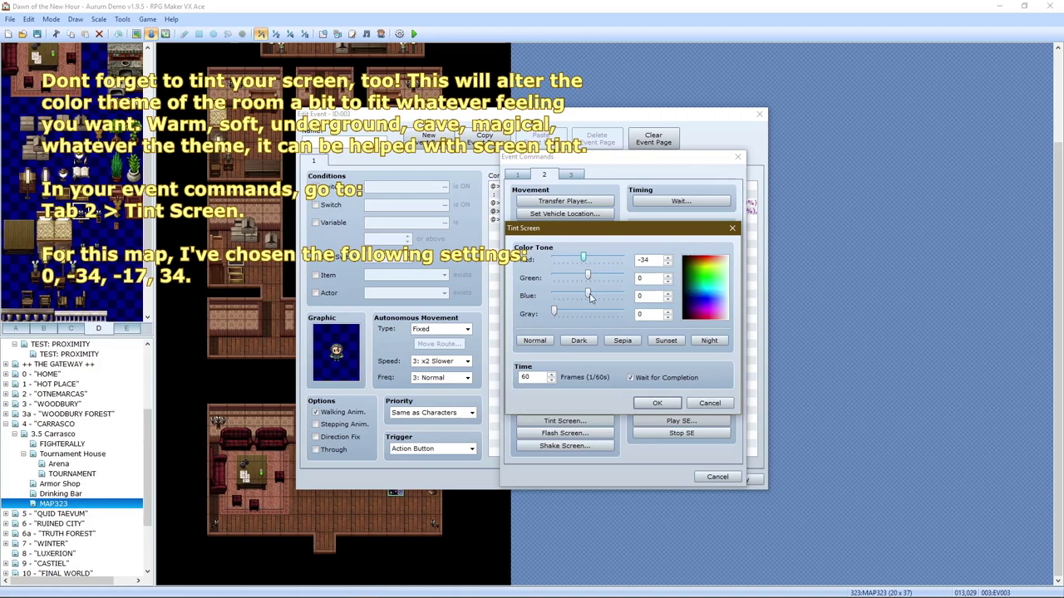
drag(590, 278, 587, 296)
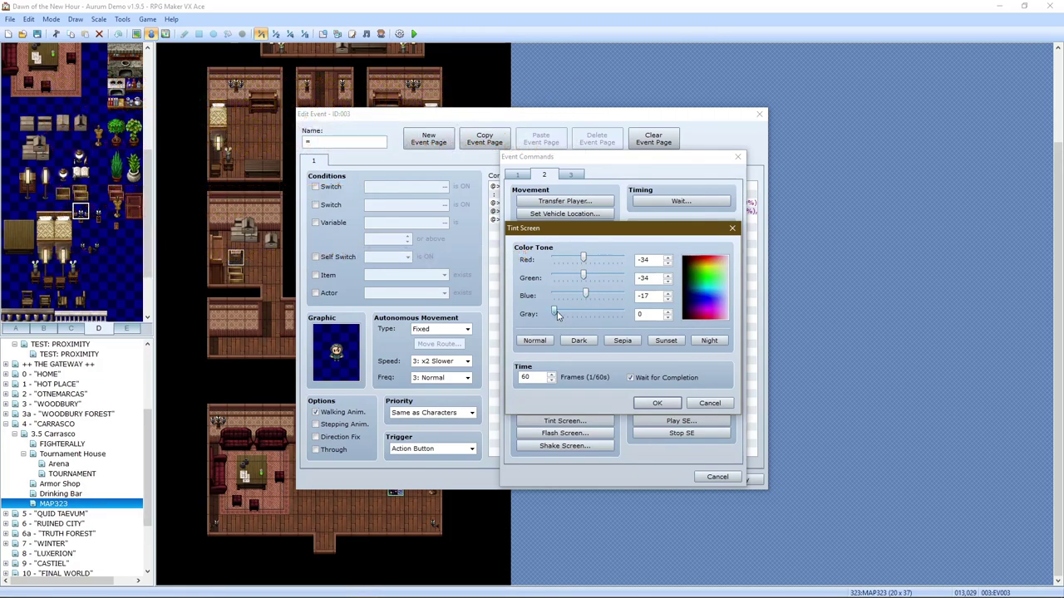
drag(558, 312, 557, 314)
text(1)
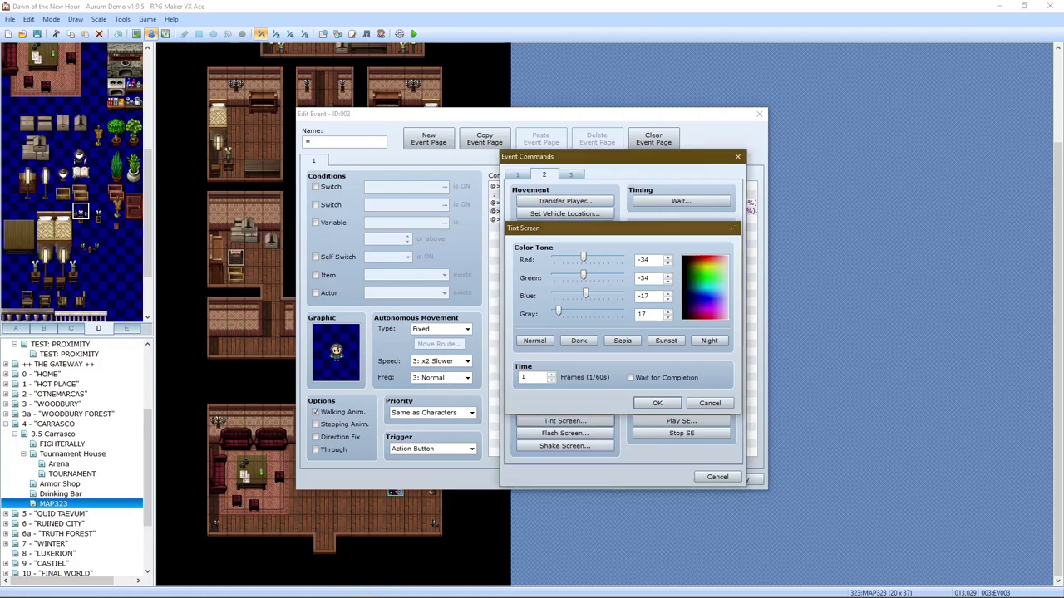
key(Return)
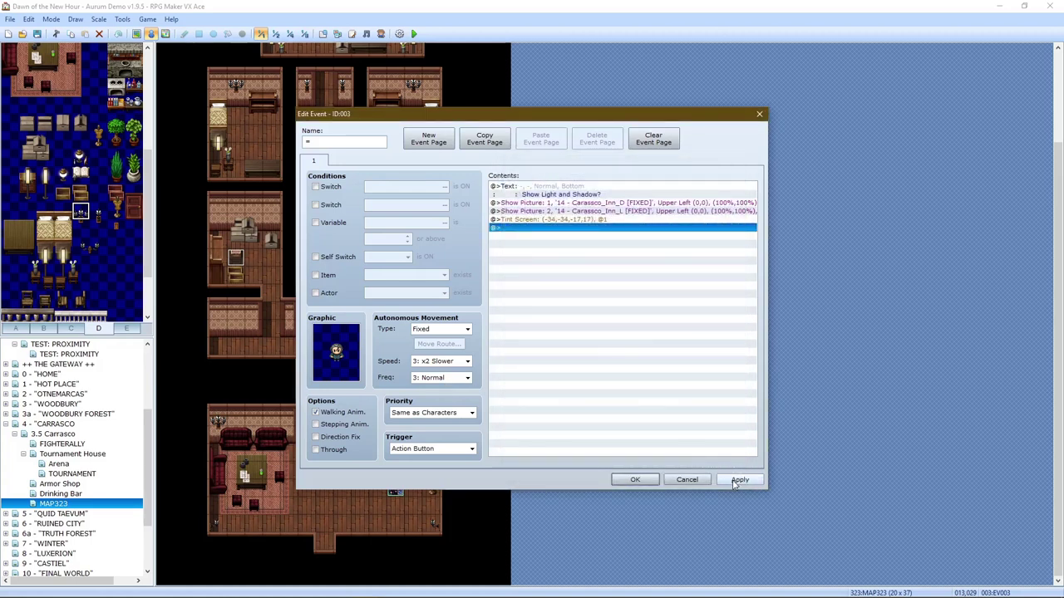
Close the event editor and accept the light-and-shadow prompt in playtest
click(613, 219)
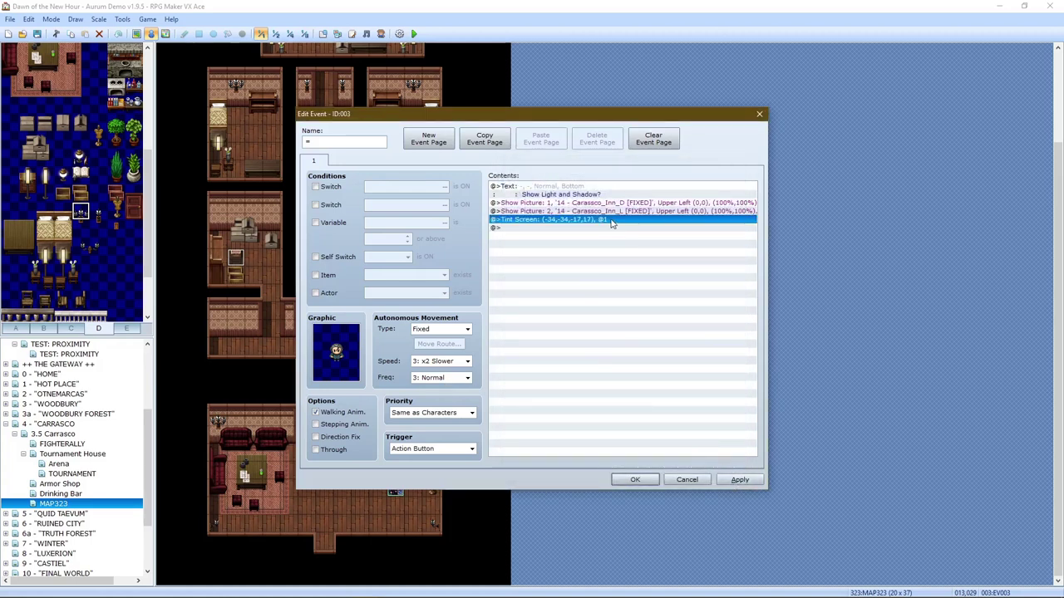
click(635, 480)
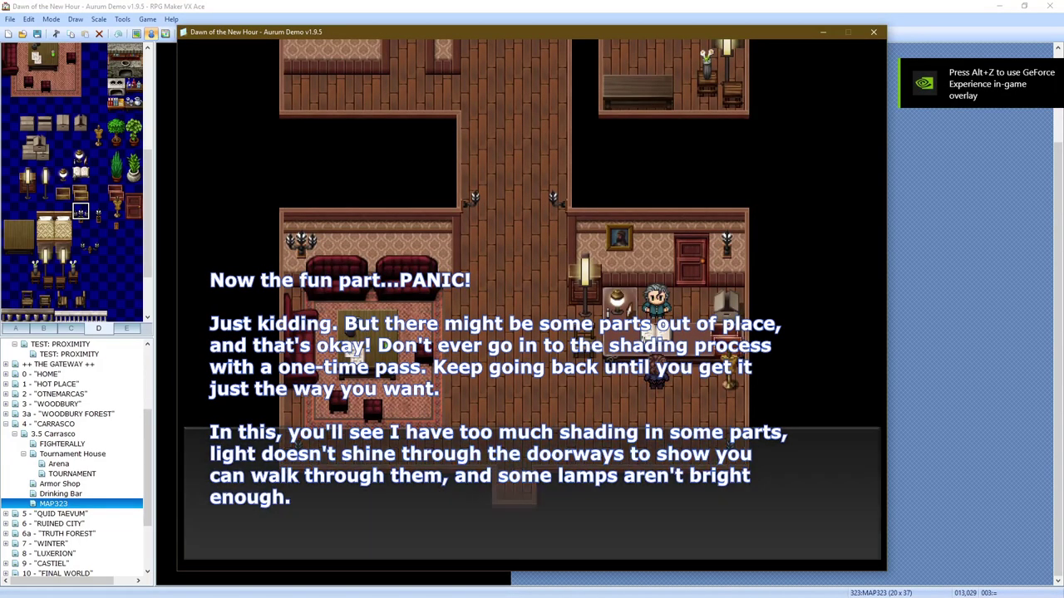
key(Return)
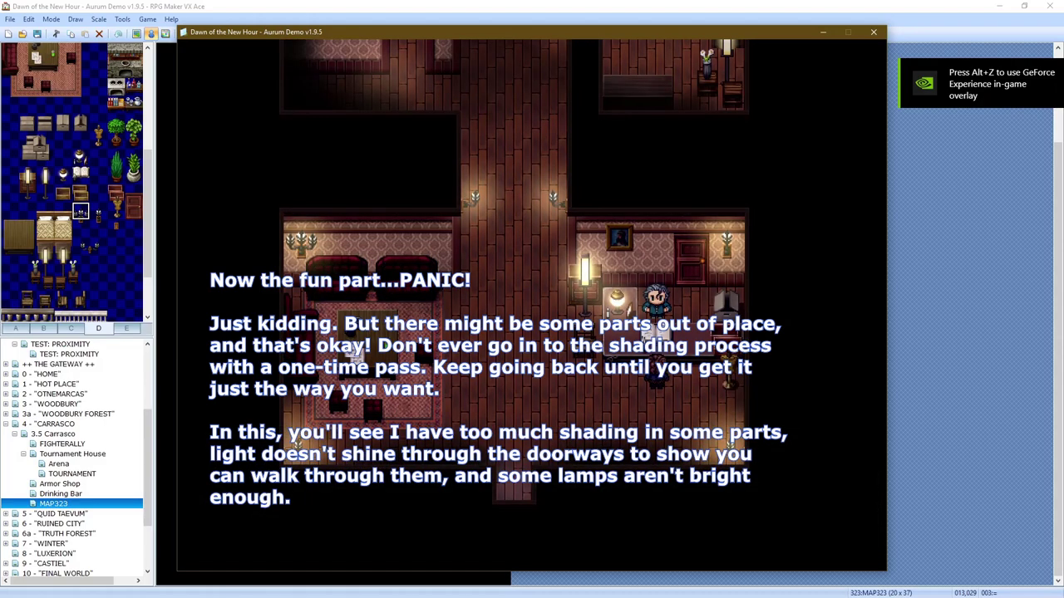
Walk up and down the corridor toward the shop counter to check the tint
key(Left)
key(Left)
key(Left)
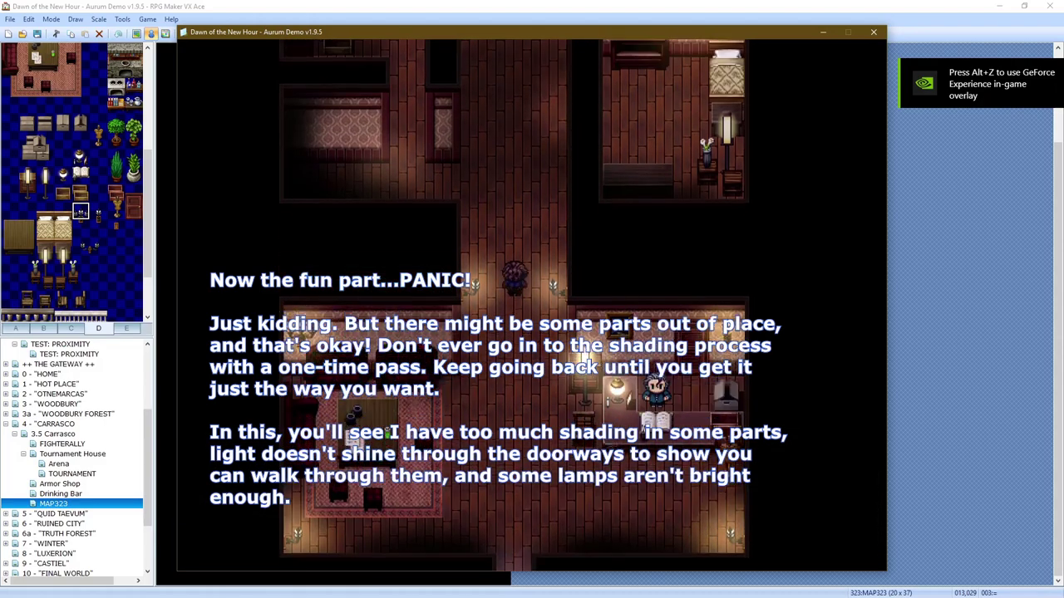
key(Up)
key(Up)
key(Up)
key(Up)
key(Up)
key(Up)
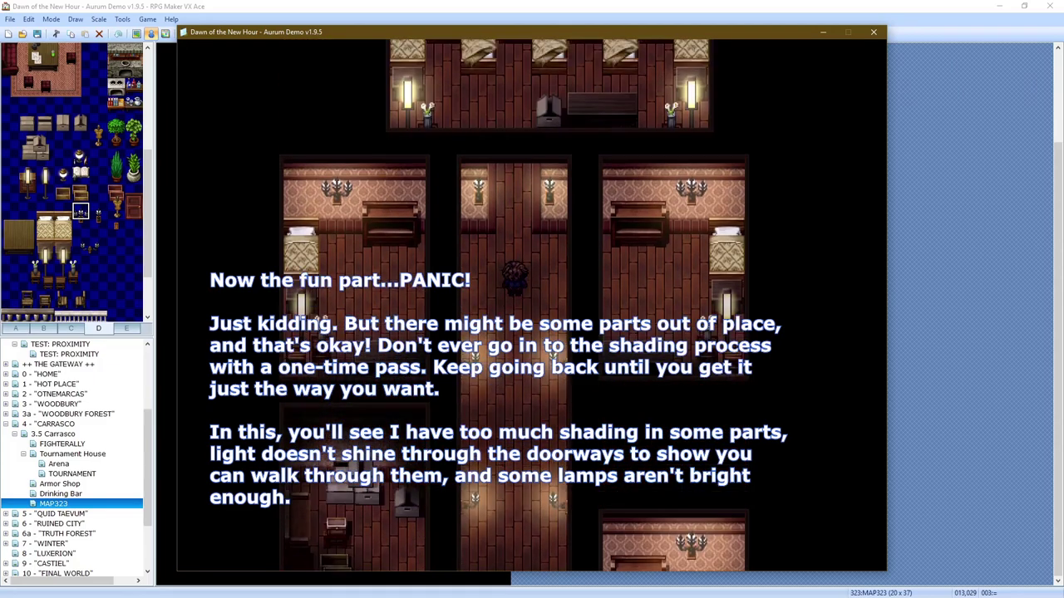
key(Up)
key(Up)
key(Up)
key(Up)
key(Up)
key(Down)
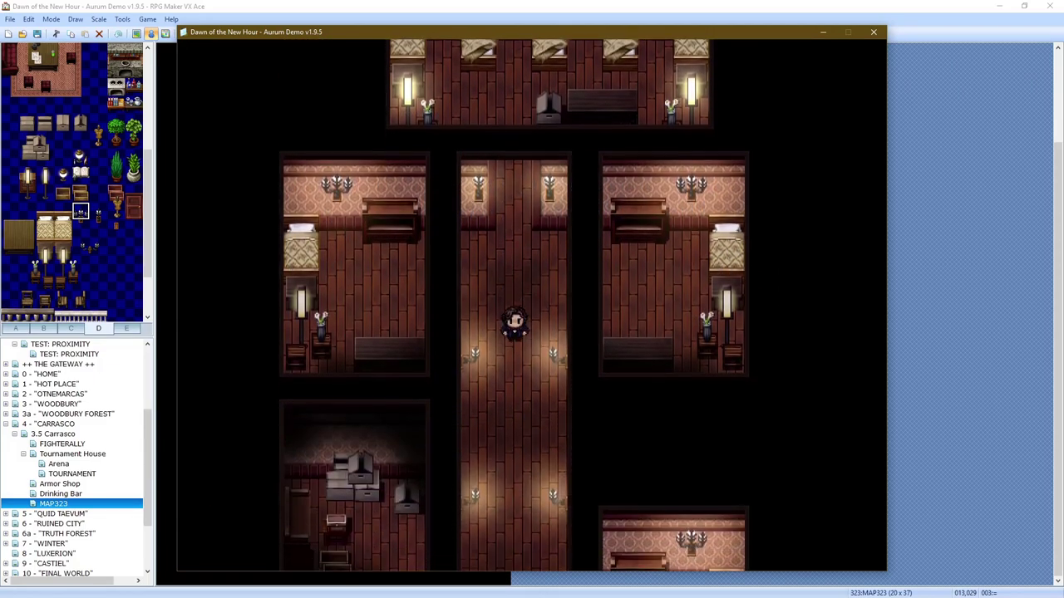
key(Down)
key(Down)
key(Down)
key(Down)
key(Down)
key(Down)
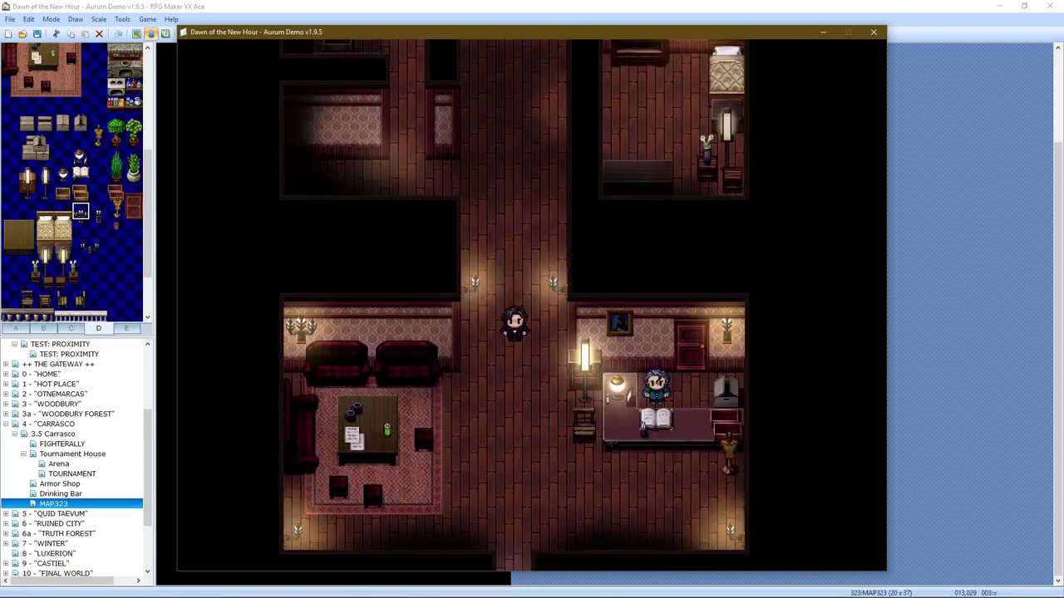
key(Down)
key(Down)
key(Down)
key(Right)
key(Right)
key(Right)
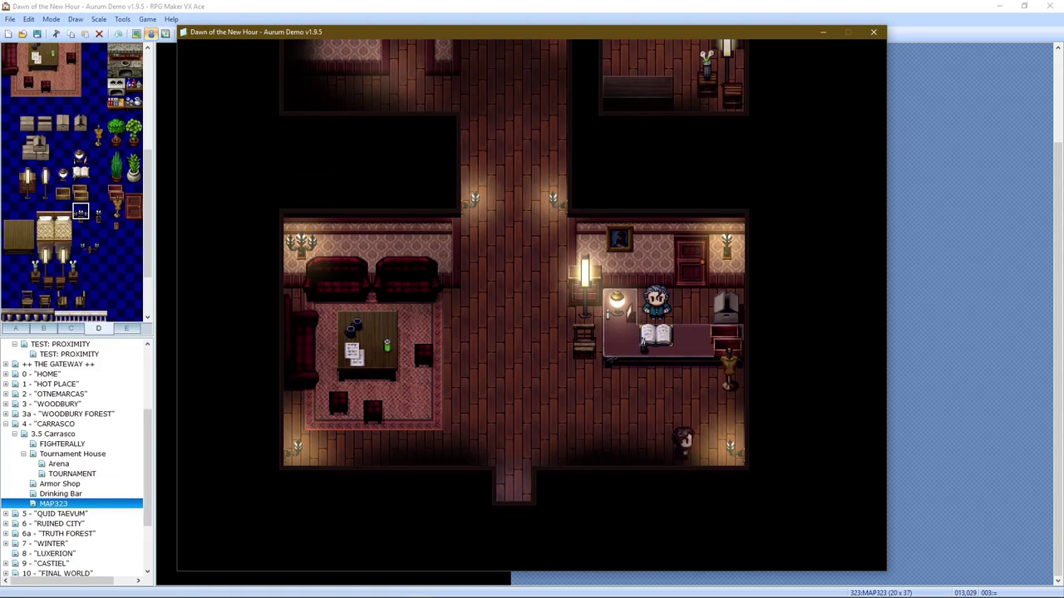
key(Up)
key(Up)
key(Left)
key(Up)
key(Up)
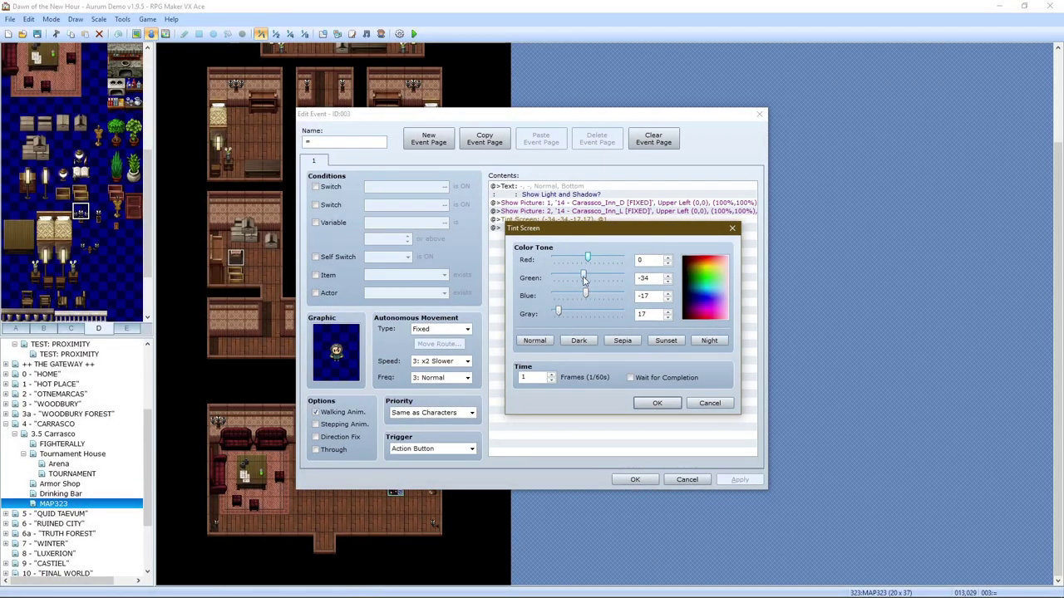
Adjust the tint's green slider and save the Tint Screen command and event
drag(584, 281, 586, 282)
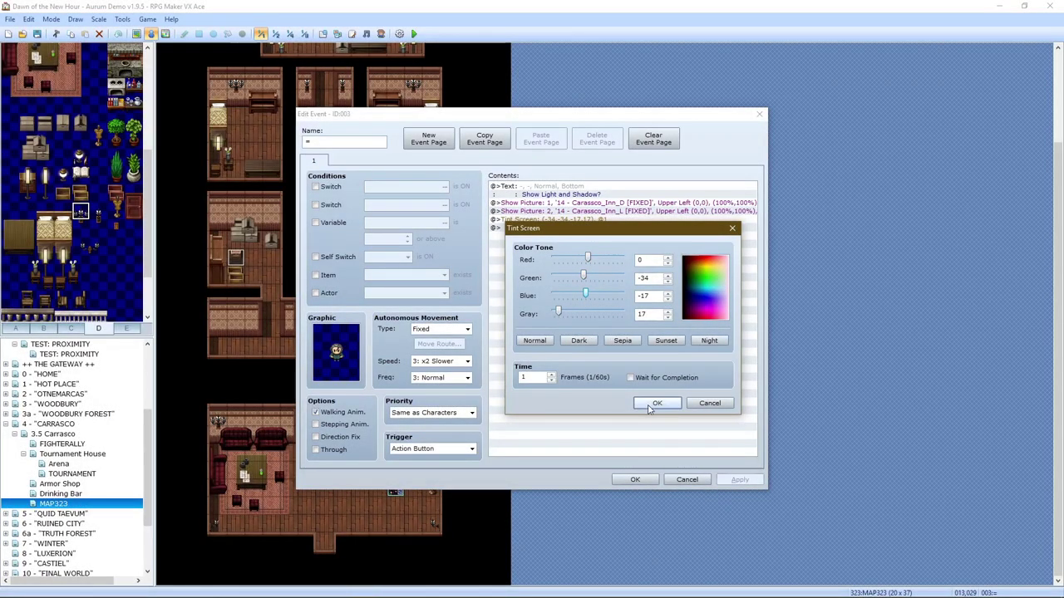
click(652, 404)
click(634, 480)
Playtest with F12 and walk up the corridor into another room
key(F12)
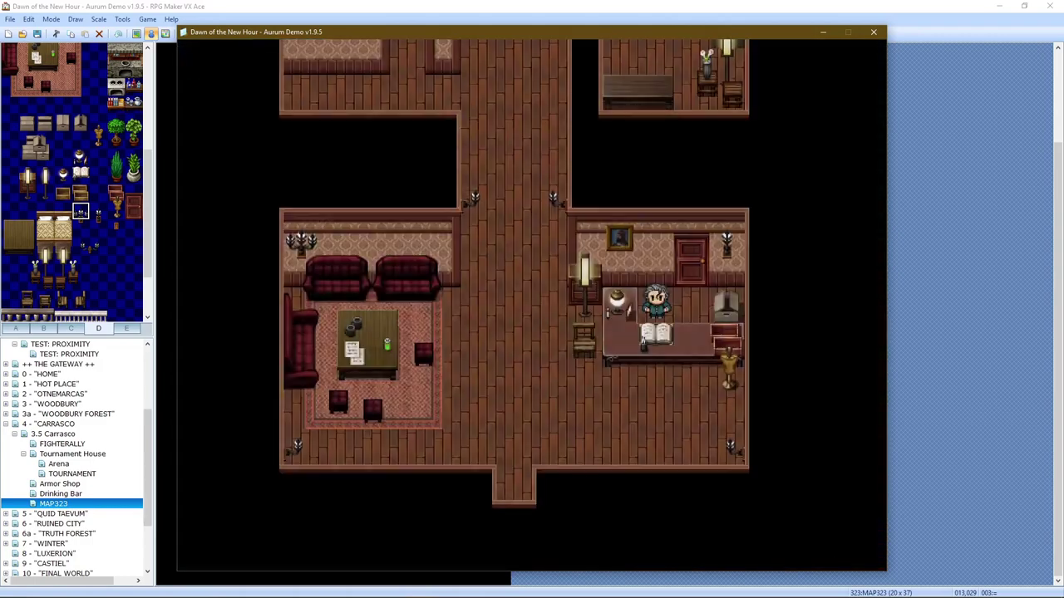
key(Up)
key(Up)
key(Up)
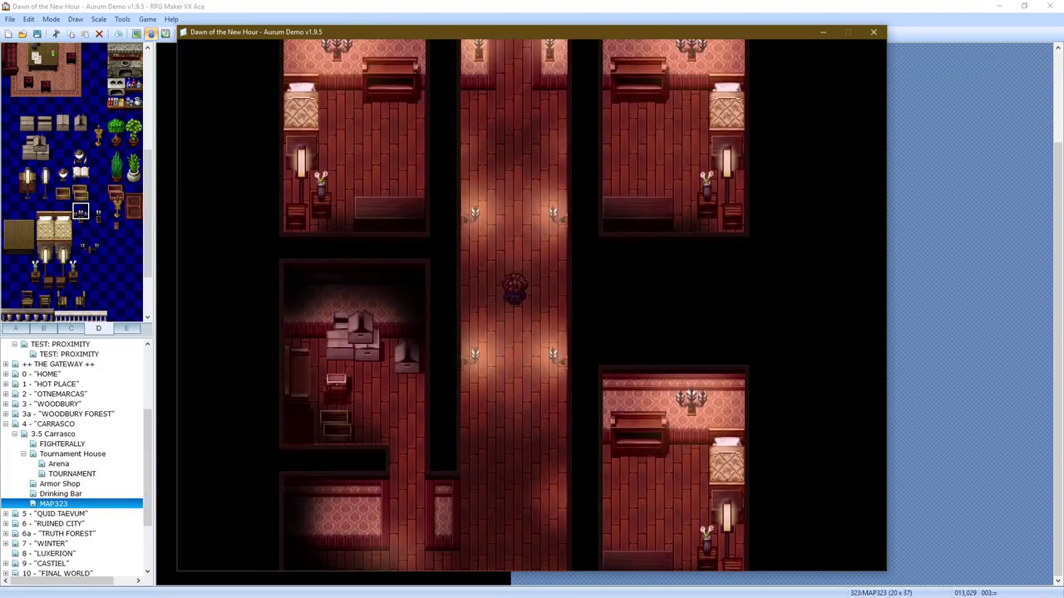
key(Up)
key(Up)
key(Up)
key(Right)
key(Up)
key(Up)
key(Up)
key(Up)
key(Up)
key(Up)
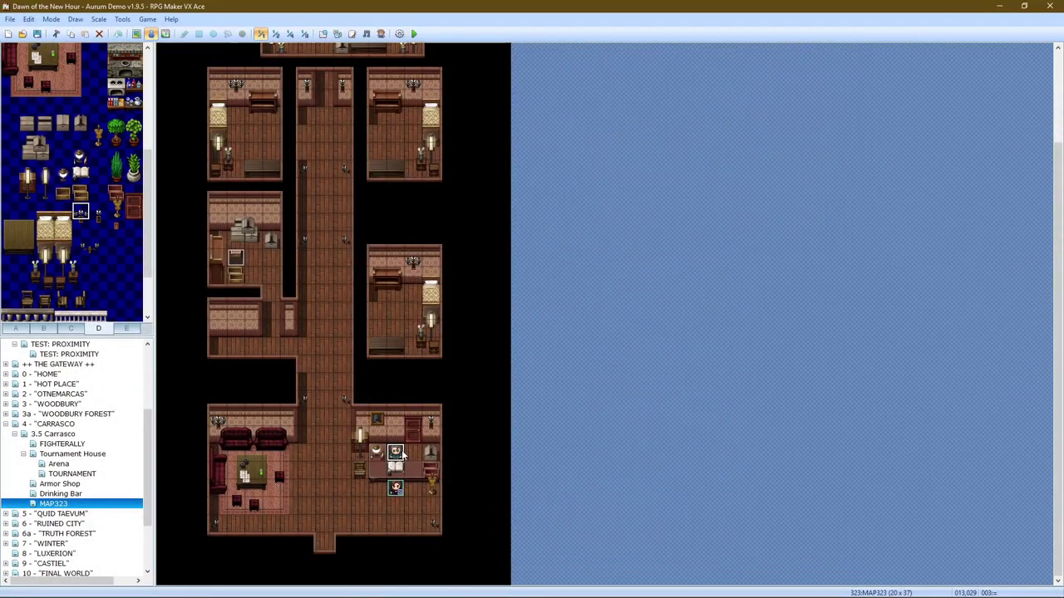
Revise the Tint Screen command to red 0, green -34, blue -17, gray 34
double_click(397, 453)
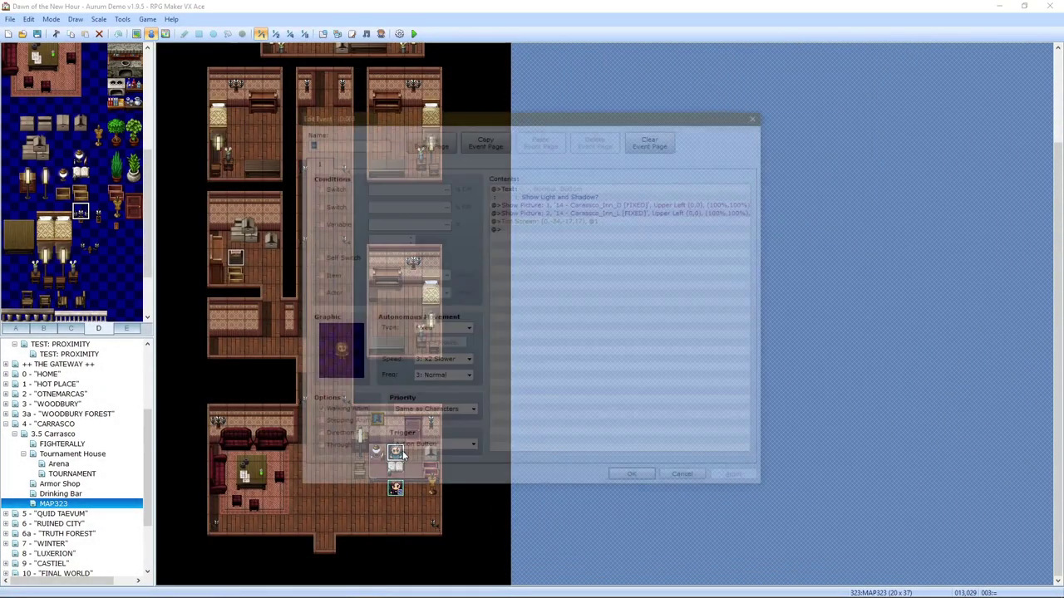
right_click(600, 221)
click(627, 239)
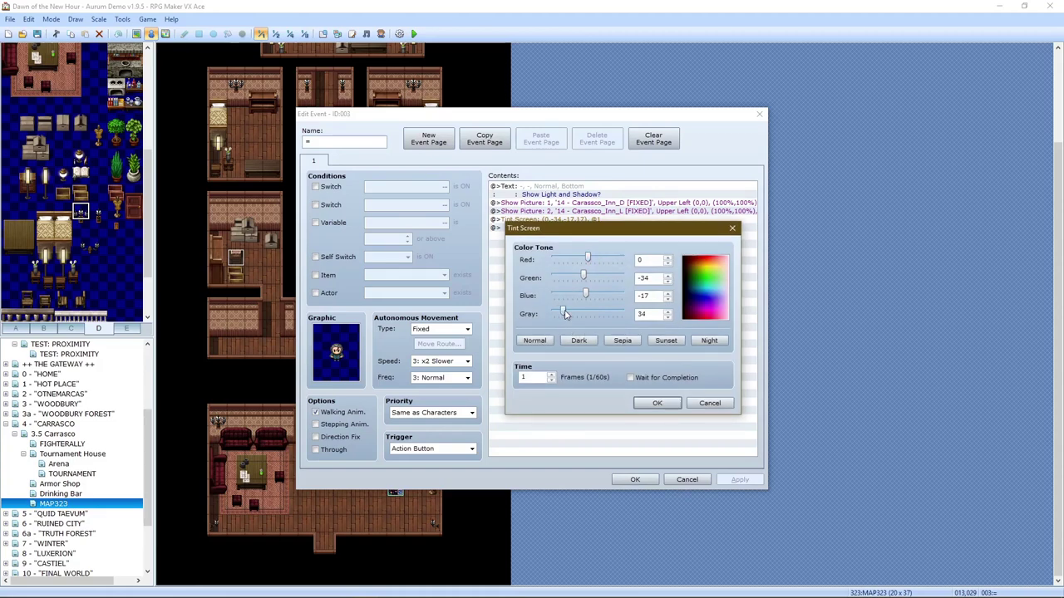
click(640, 404)
click(625, 480)
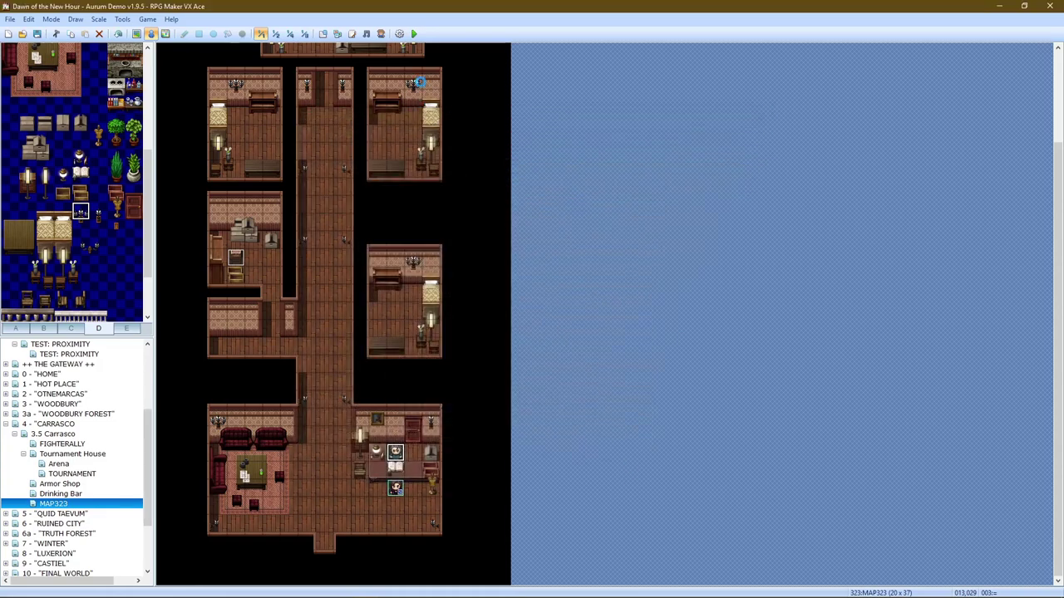
click(415, 34)
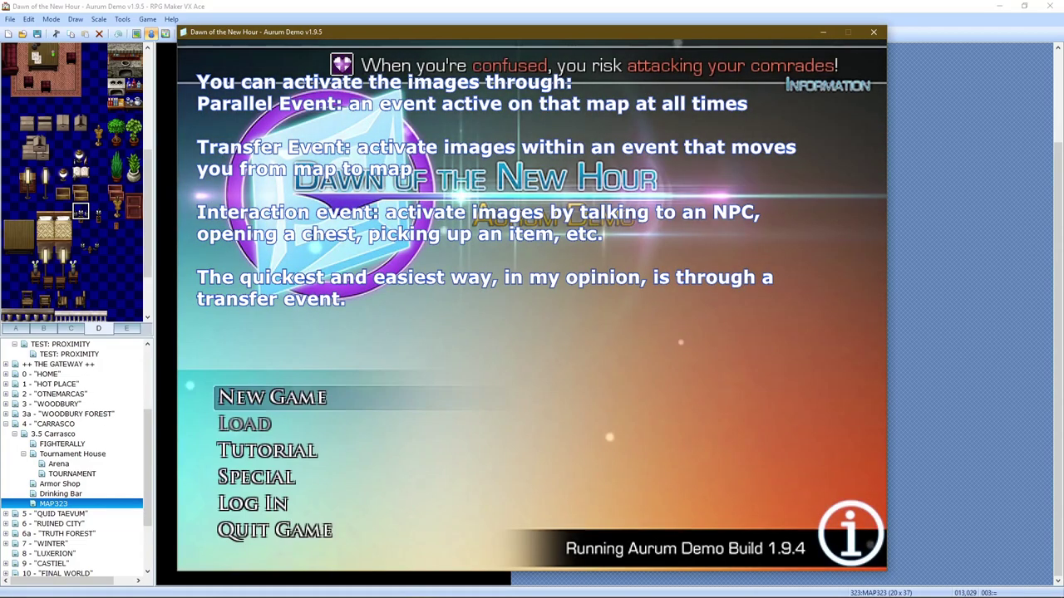
Start a new game, accept light and shadow, and walk up the corridor
key(Return)
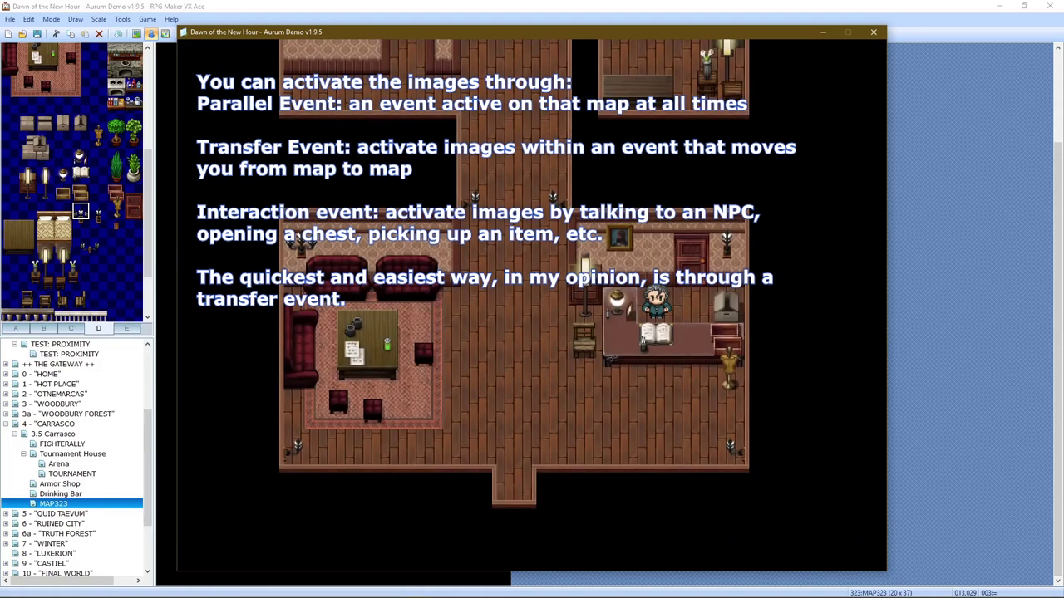
key(Return)
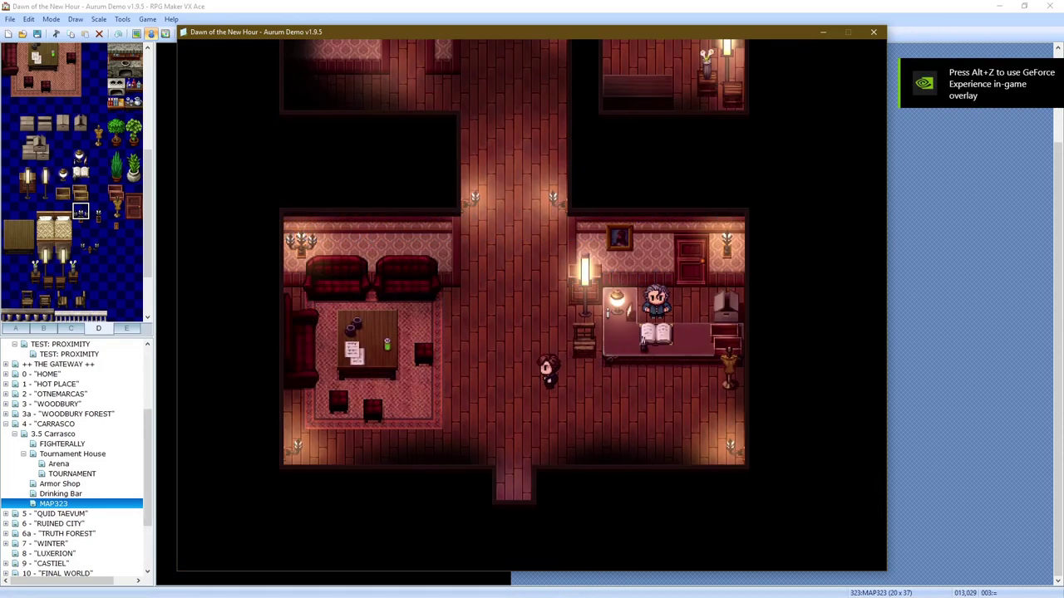
key(Up)
key(Left)
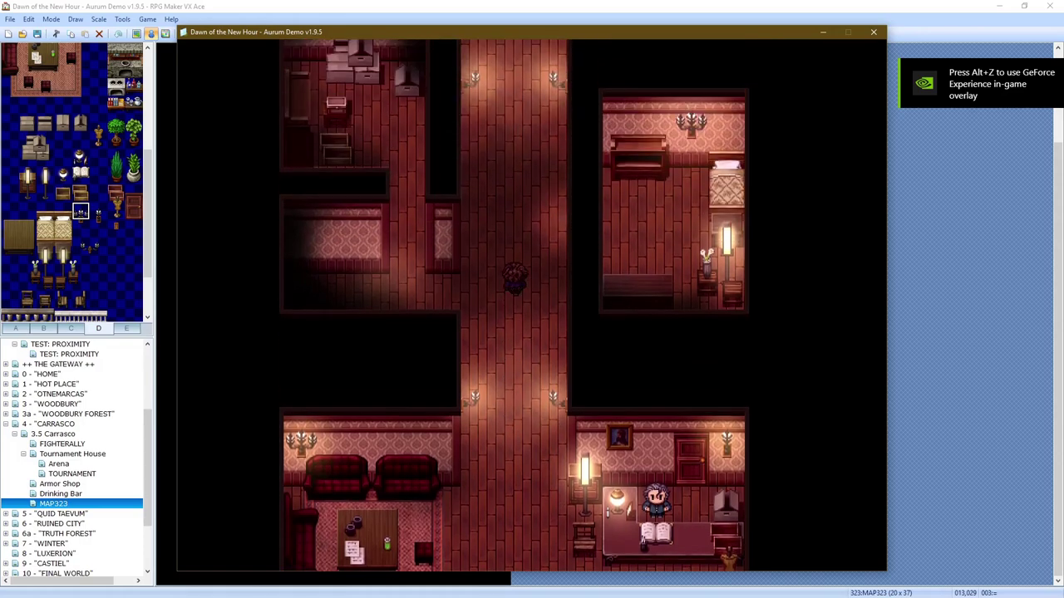
key(Up)
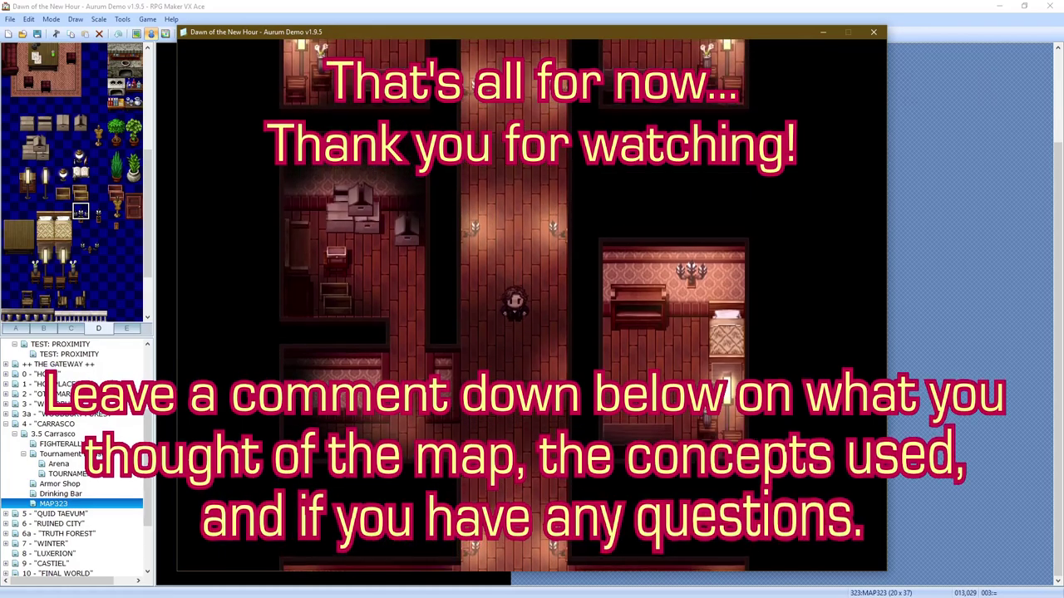
key(Up)
key(Left)
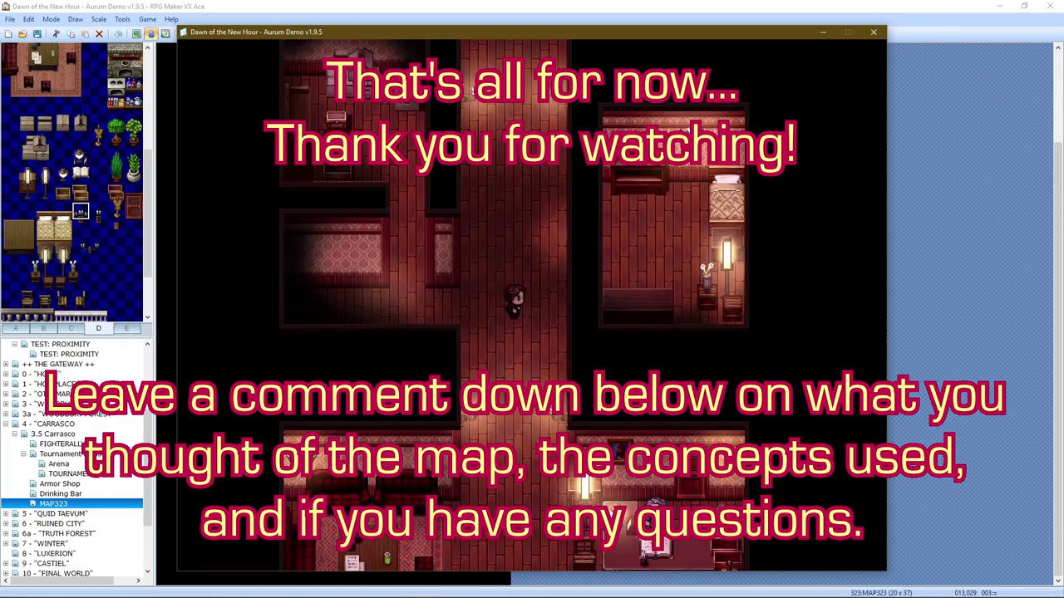
key(Up)
key(Right)
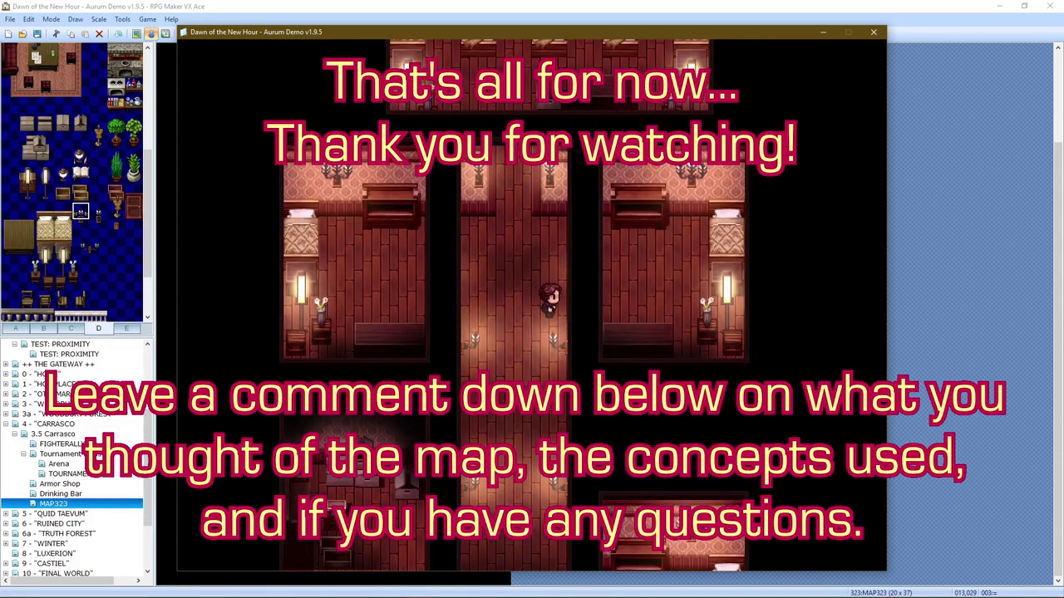